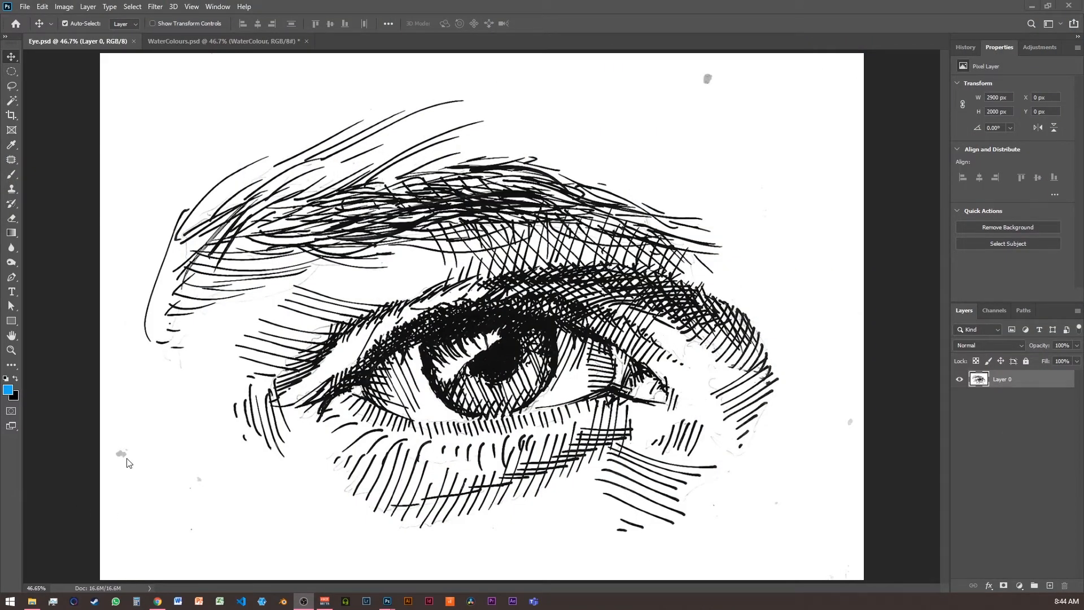
View the WaterColours.psd document and return to Eye.psd.
left_click(218, 42)
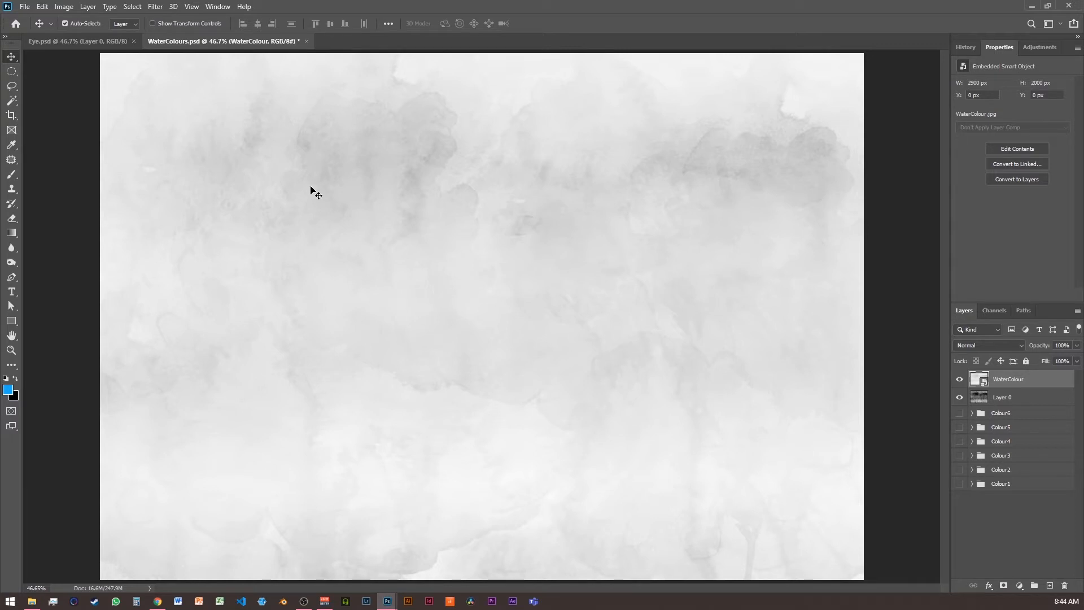
left_click(83, 41)
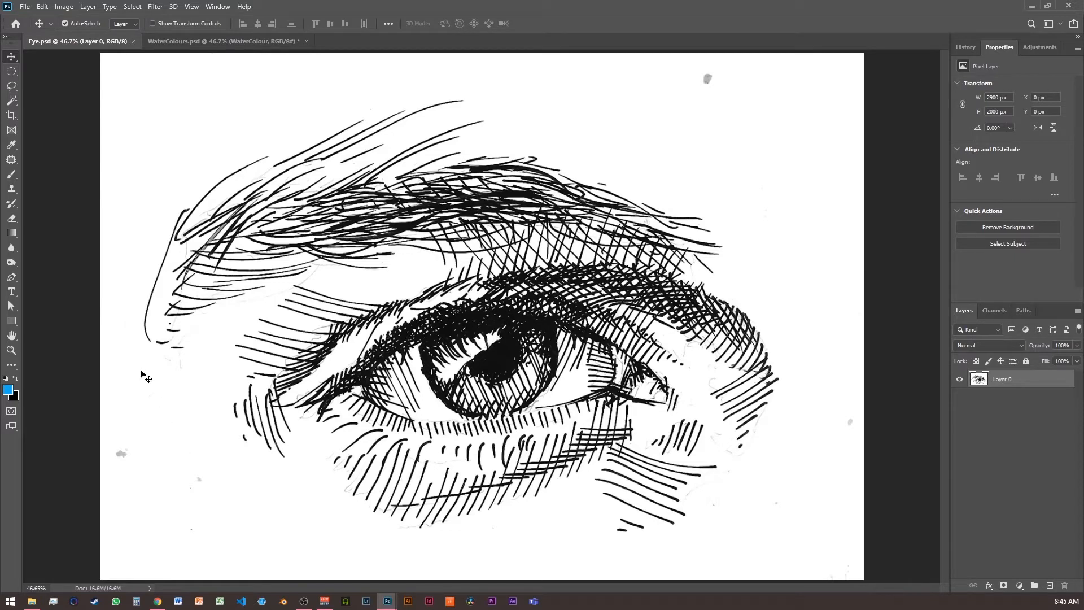
Reset the foreground and background colours to default black and white, and replace the Magic Wand with the Object Selection tool.
left_click(5, 378)
left_click(13, 103)
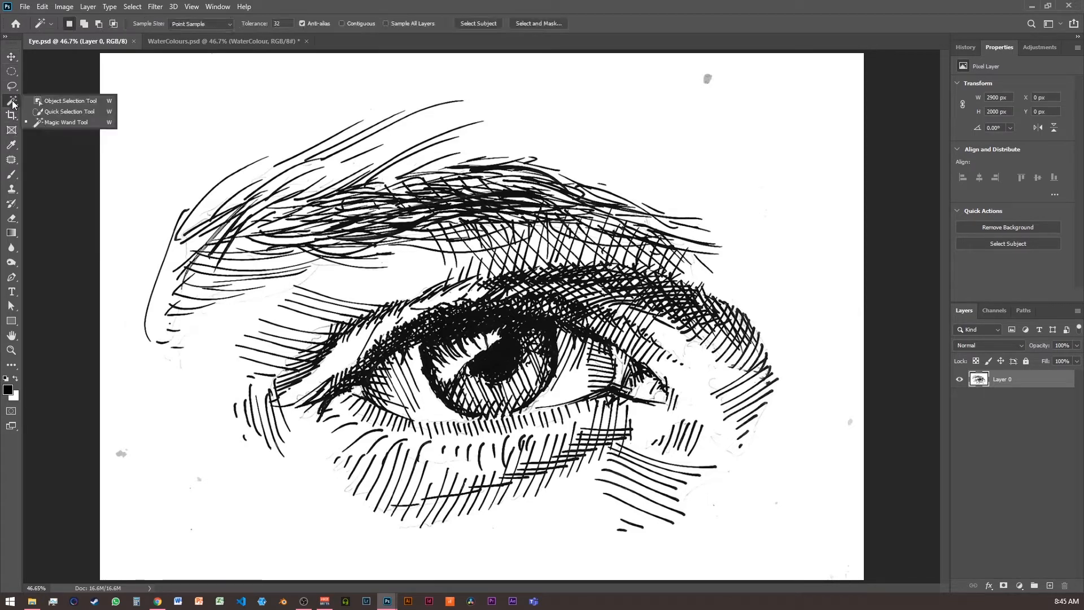
left_click(67, 102)
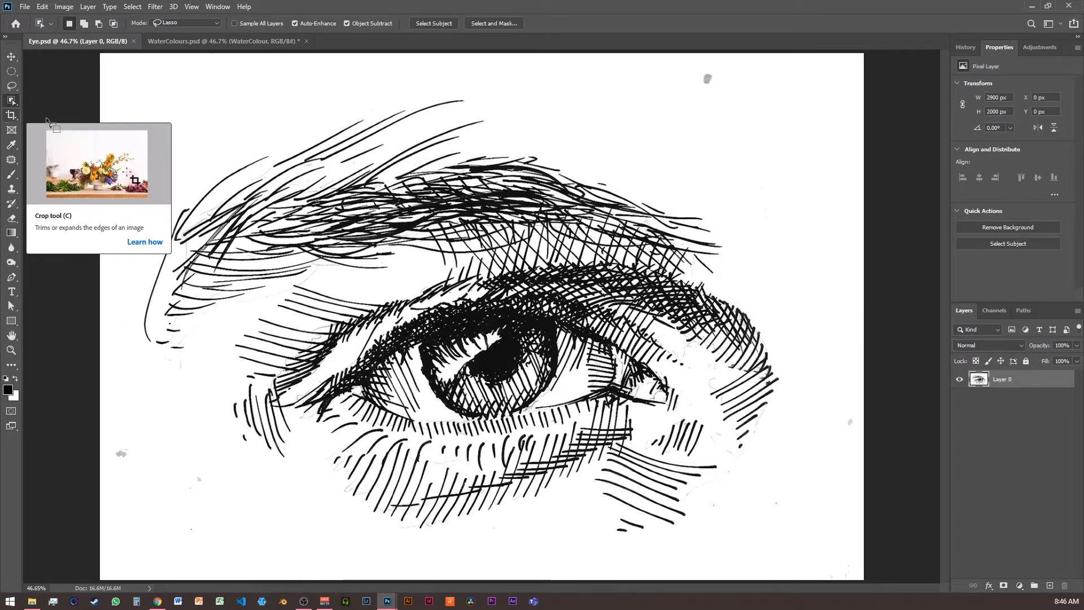
left_click(11, 58)
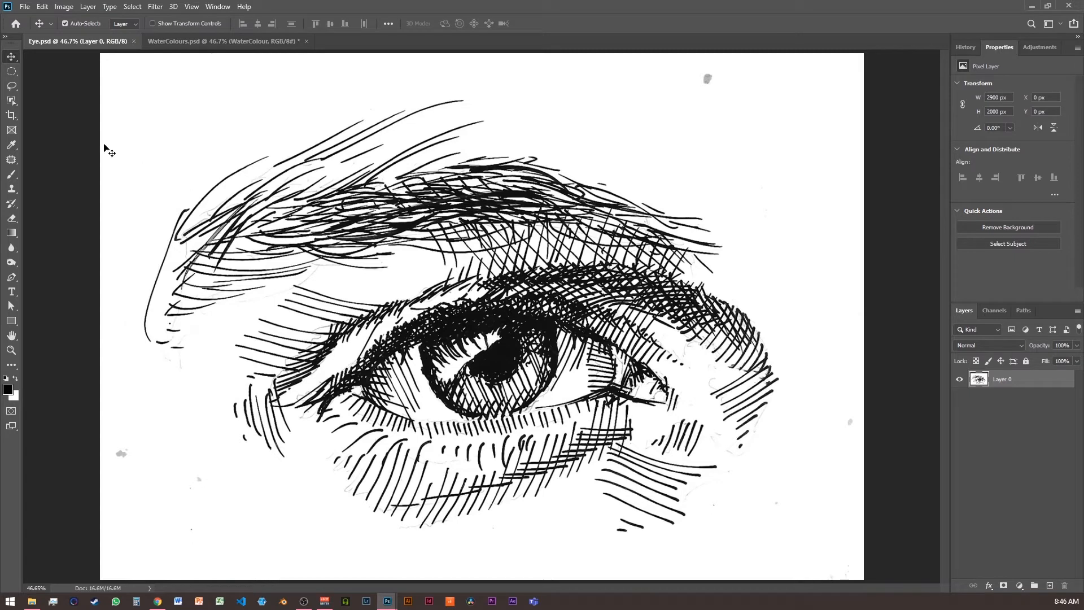
Crop the eye drawing, straightening it along a line from the pupil to the outer brow hatching and repositioning it inside the frame.
left_click(12, 115)
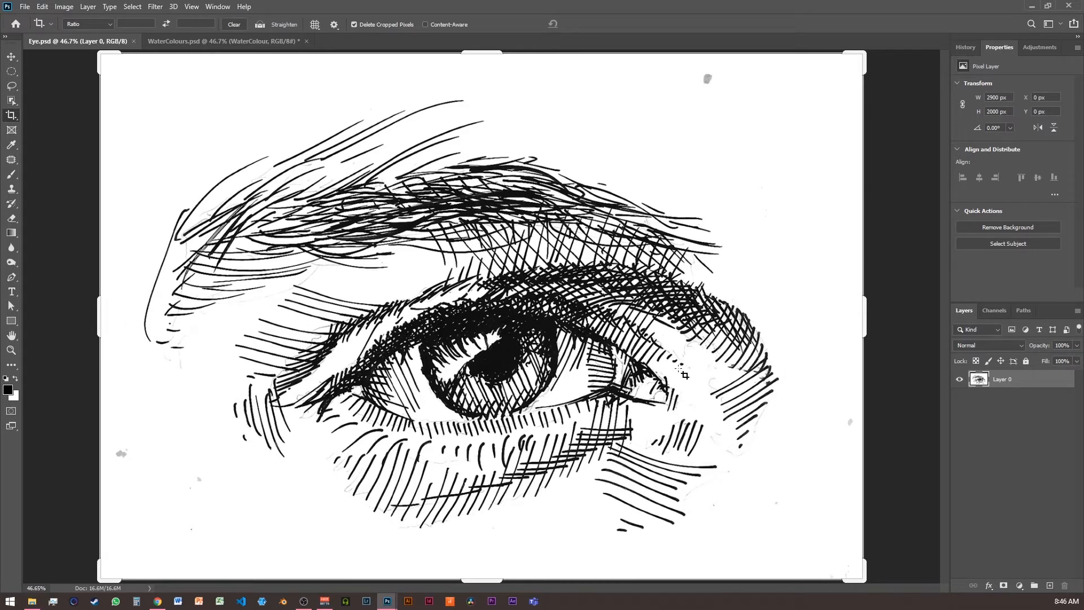
left_click(259, 24)
left_click_drag(496, 344, 774, 382)
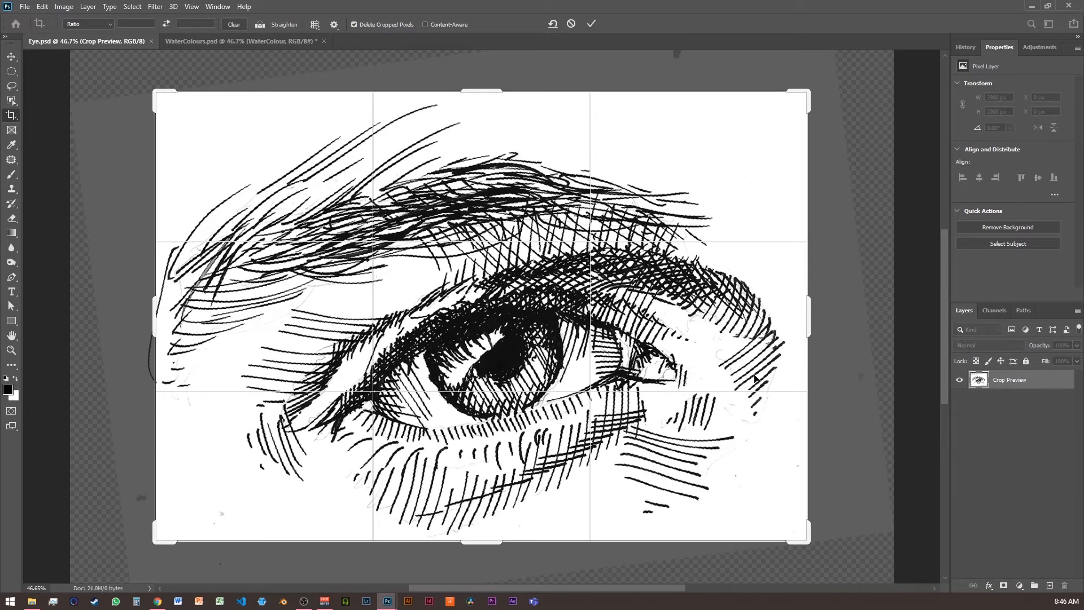
mouse_move(703, 361)
left_mouse_down()
mouse_move(694, 360)
mouse_move(726, 360)
mouse_move(684, 351)
left_mouse_up()
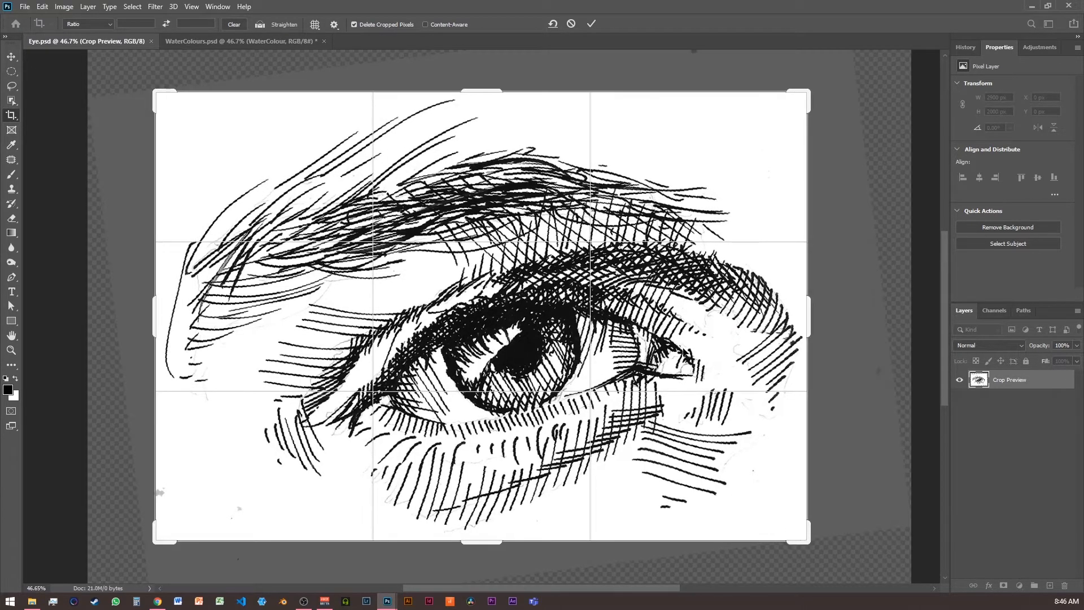
left_click(591, 24)
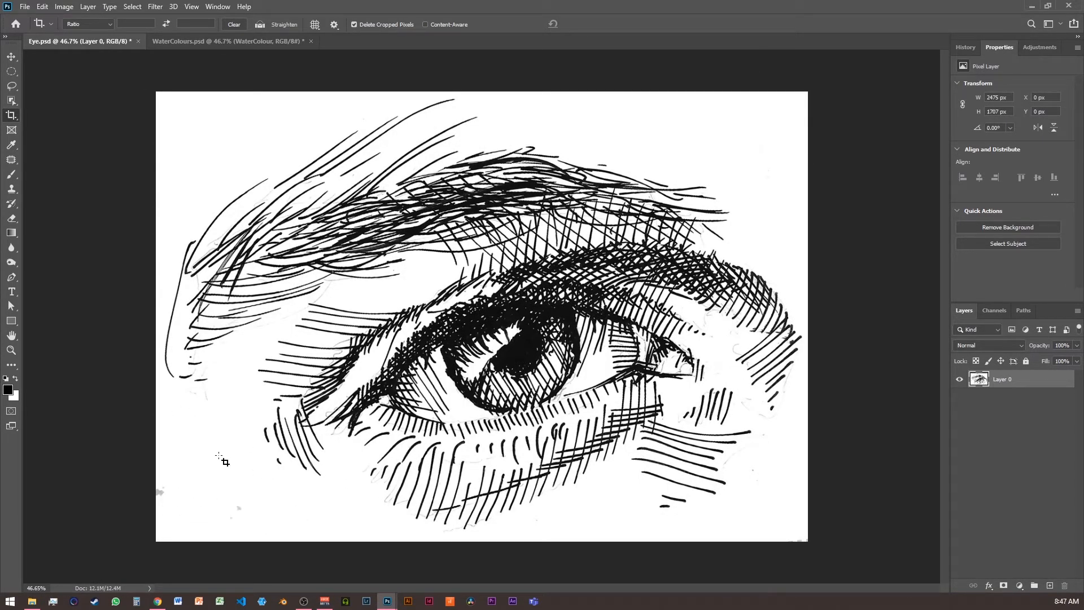
Paint white with the Brush over the stray grey specks, the long contour line beside the inner eyebrow and the small dashes below it.
left_click(11, 174)
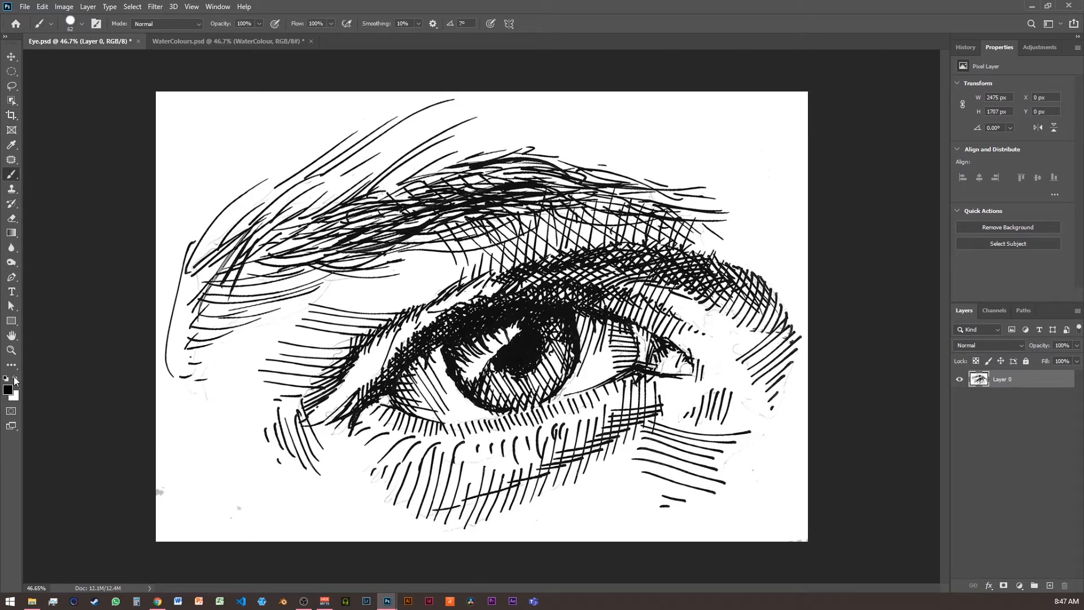
left_click(15, 380)
left_click_drag(257, 511, 228, 520)
mouse_move(214, 413)
left_mouse_down()
mouse_move(196, 390)
mouse_move(177, 392)
left_mouse_up()
left_click_drag(776, 536, 822, 537)
mouse_move(168, 377)
left_mouse_down()
mouse_move(165, 324)
mouse_move(190, 234)
left_mouse_up()
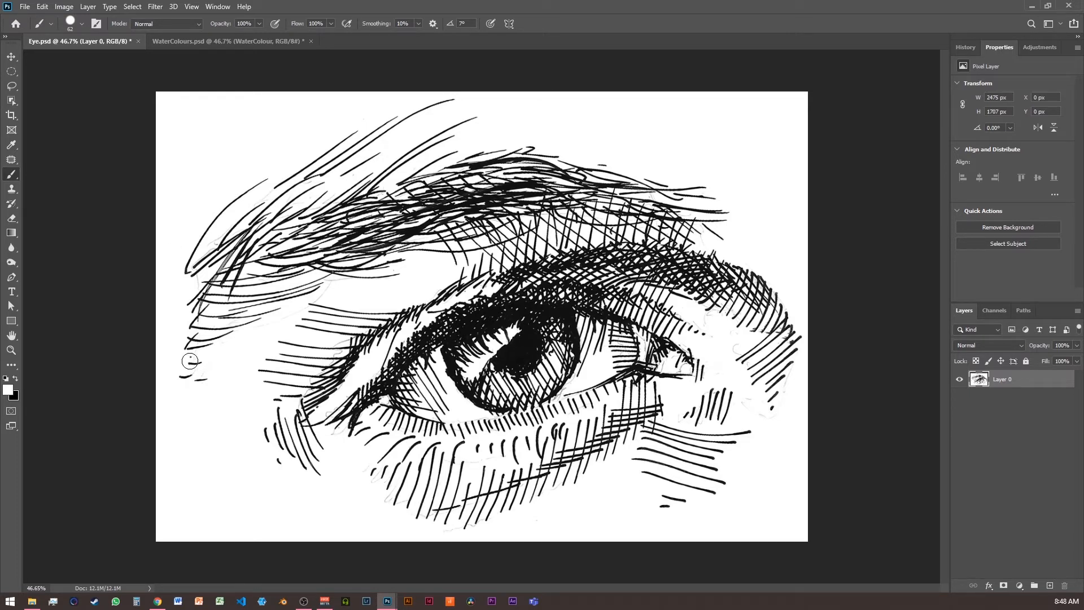
mouse_move(190, 361)
left_mouse_down()
mouse_move(206, 375)
mouse_move(187, 376)
mouse_move(198, 382)
mouse_move(218, 377)
left_mouse_up()
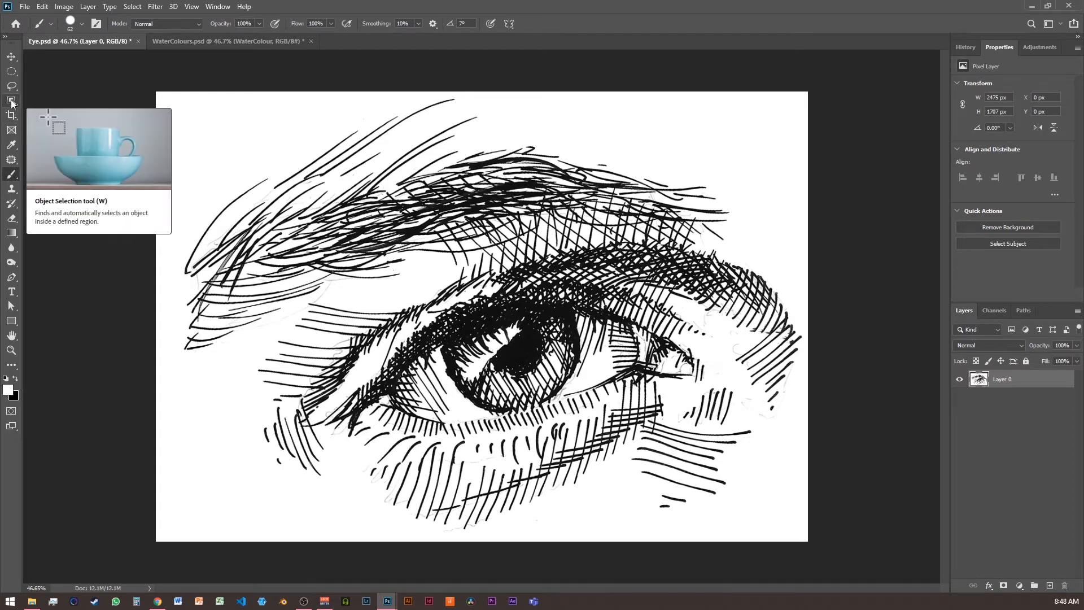
Try selecting the whole eye drawing with a freehand Object Selection outline, and clear the selection.
left_click(11, 102)
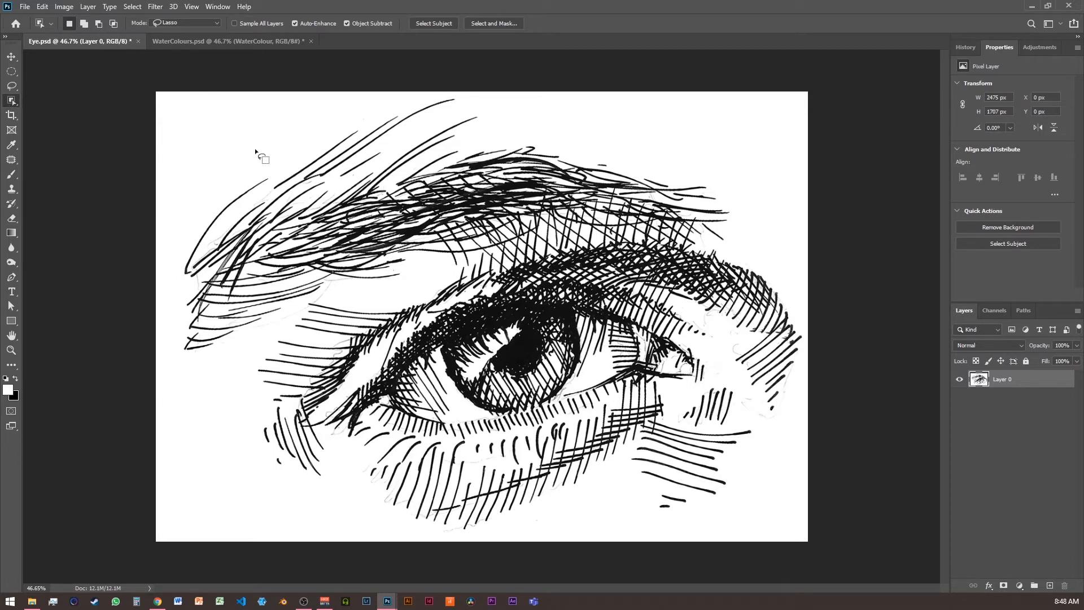
mouse_move(266, 161)
left_mouse_down()
mouse_move(198, 213)
mouse_move(174, 262)
mouse_move(167, 297)
mouse_move(195, 419)
mouse_move(286, 498)
mouse_move(428, 533)
mouse_move(509, 533)
left_mouse_up()
mouse_move(589, 530)
left_mouse_down()
mouse_move(704, 511)
mouse_move(777, 443)
mouse_move(805, 339)
mouse_move(785, 230)
mouse_move(699, 166)
mouse_move(465, 96)
mouse_move(375, 106)
mouse_move(326, 126)
mouse_move(259, 163)
mouse_move(281, 162)
mouse_move(270, 186)
left_mouse_up()
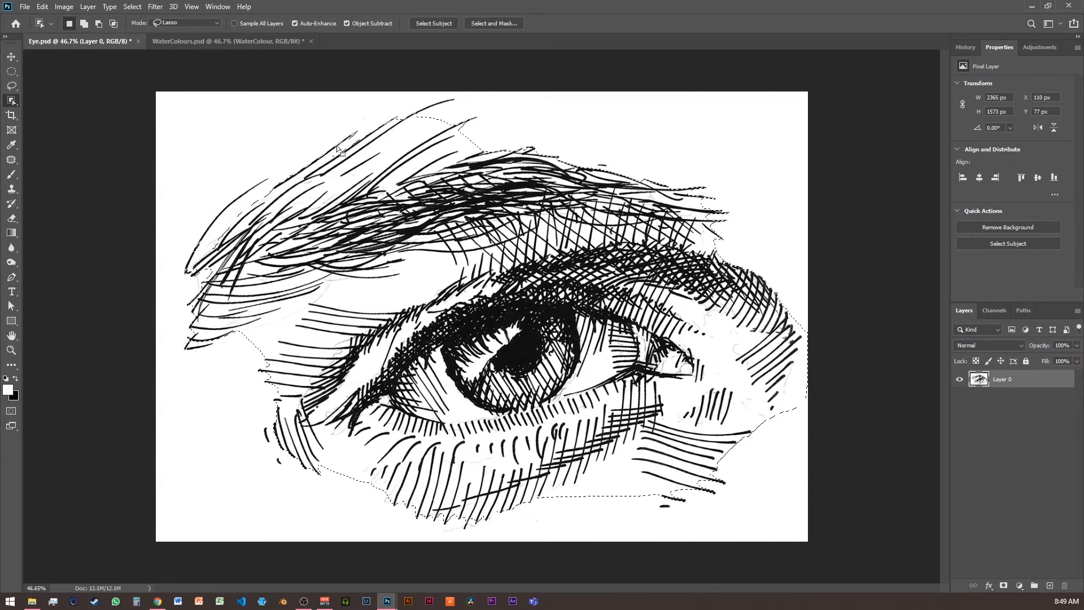
key("ctrl+d")
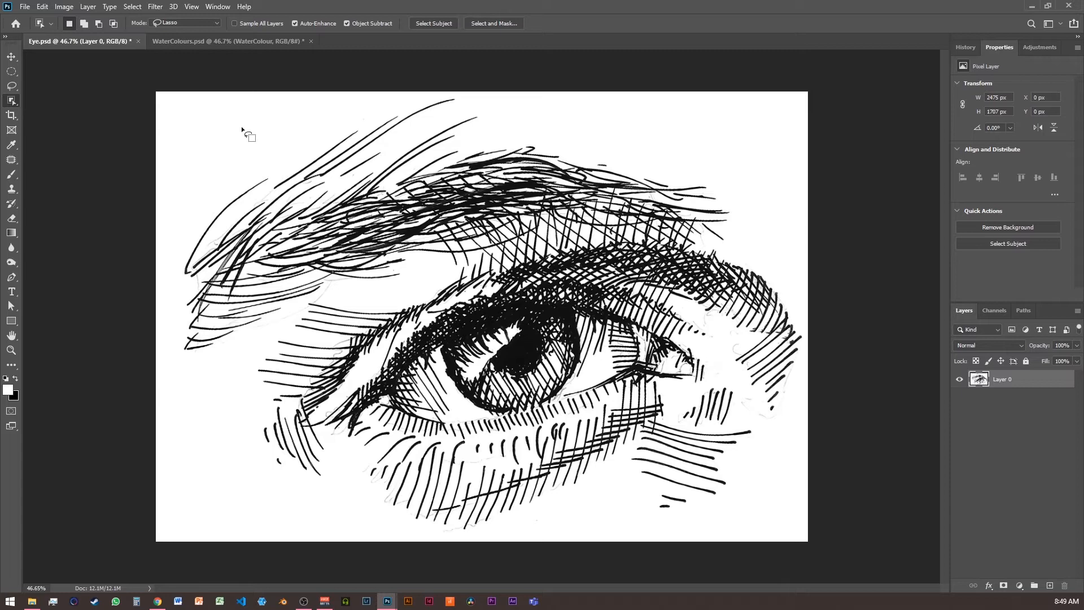
Check that the document's colour mode is RGB Color.
left_click(68, 9)
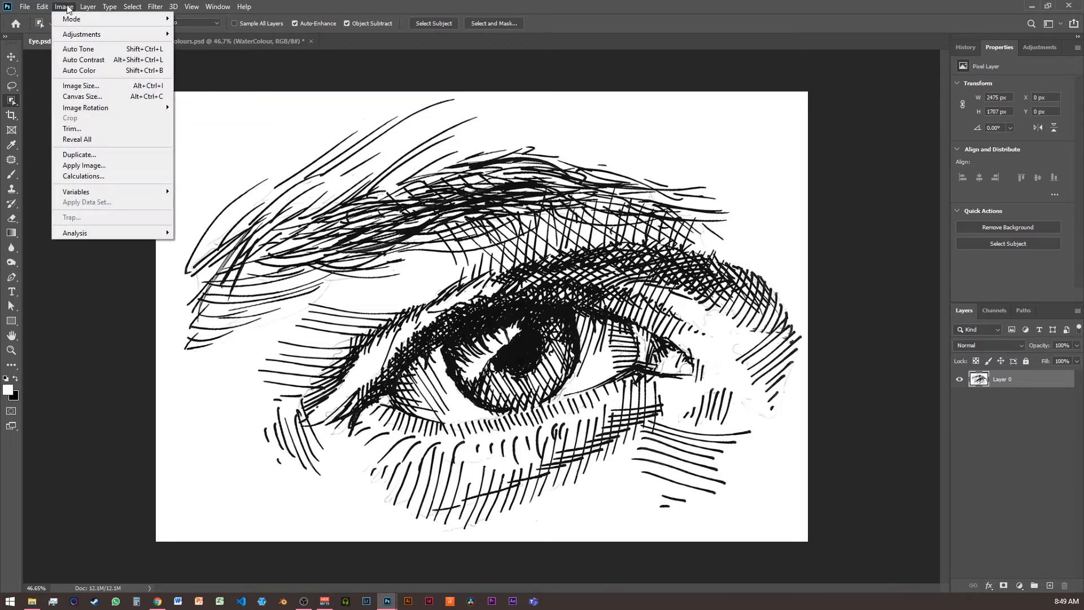
mouse_move(67, 21)
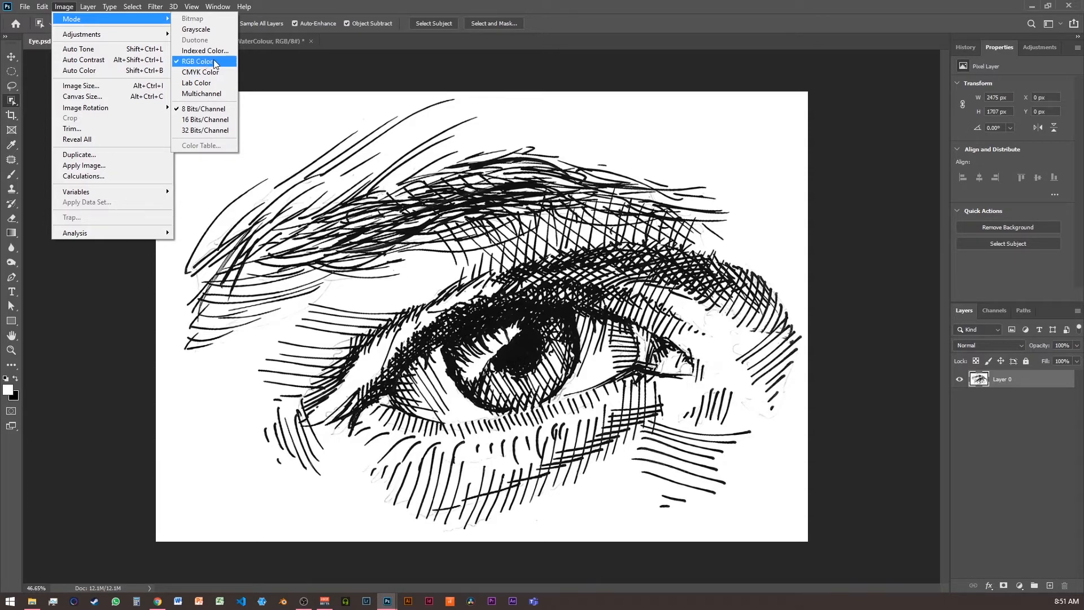
left_click(214, 61)
left_click(156, 6)
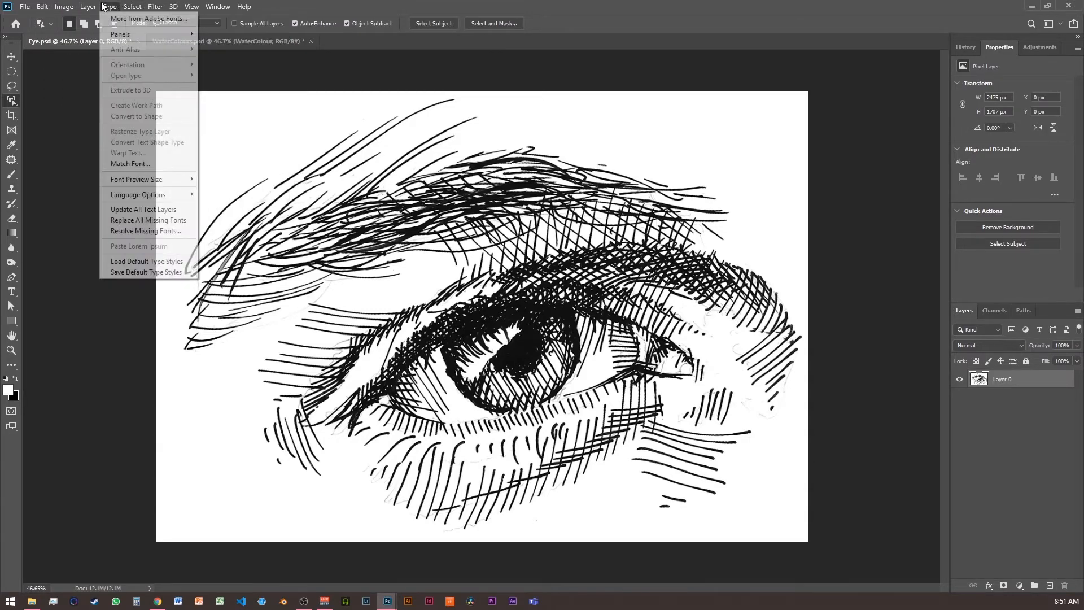
mouse_move(87, 7)
left_click(285, 2)
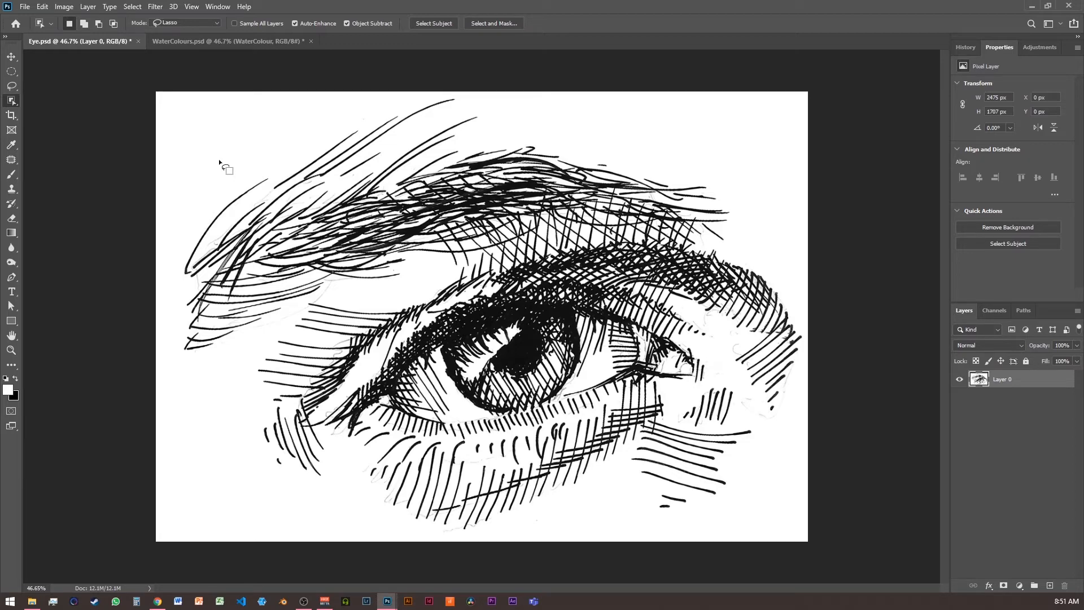
Apply an Exposure adjustment of +0.87 to the eye drawing.
left_click(64, 7)
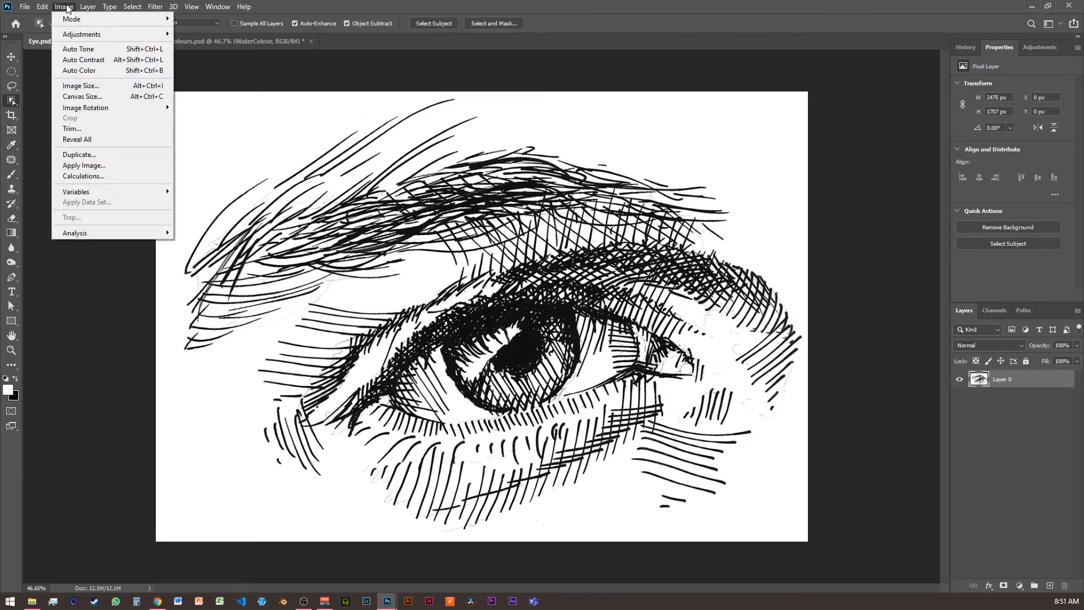
mouse_move(70, 19)
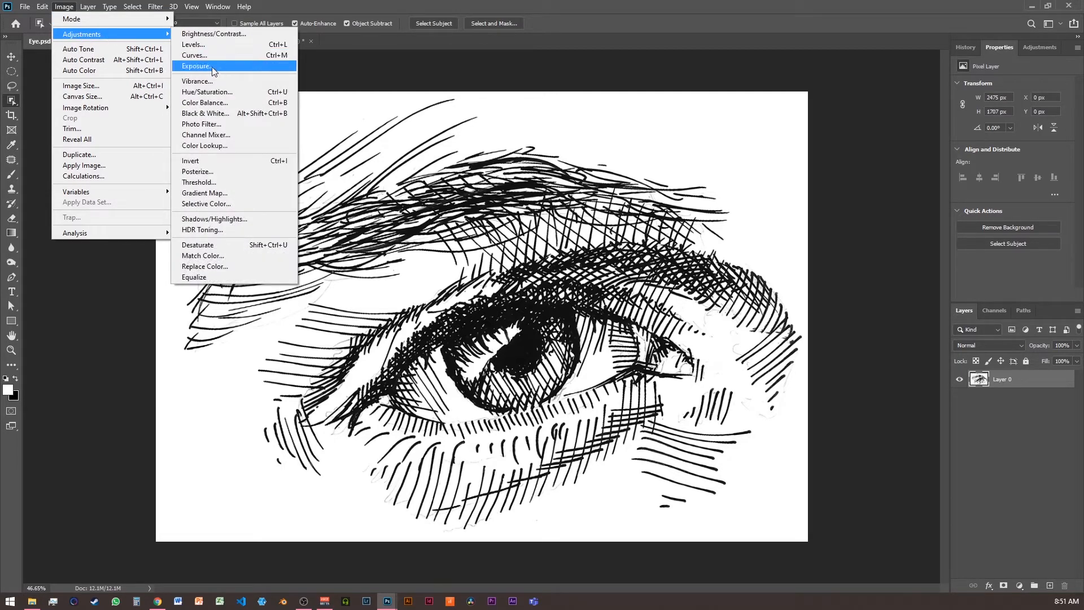
left_click(217, 55)
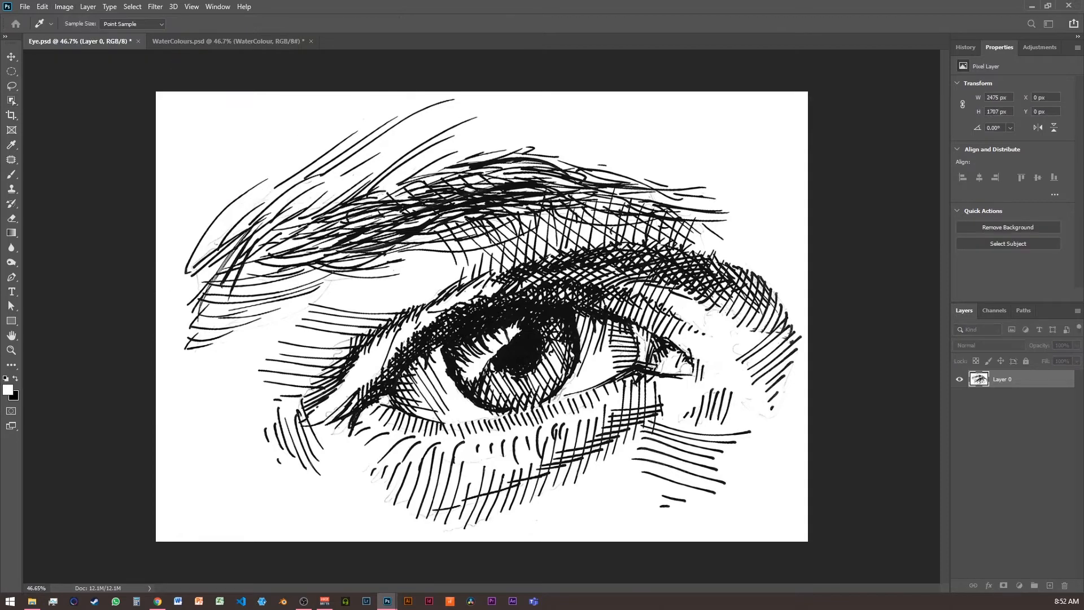
left_click_drag(441, 52, 862, 35)
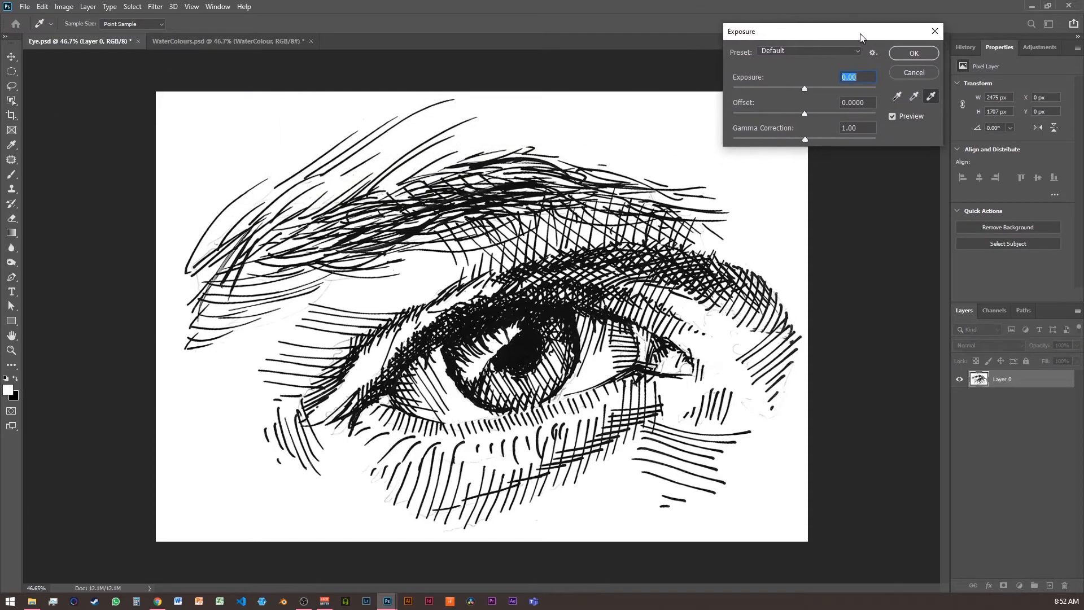
left_click_drag(801, 83, 811, 83)
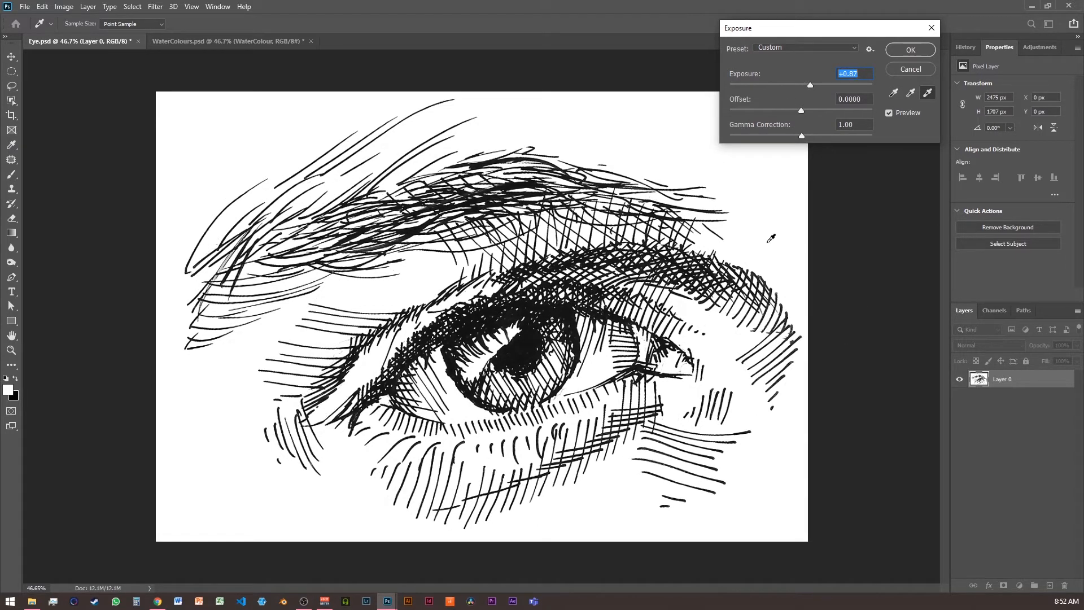
left_click(909, 50)
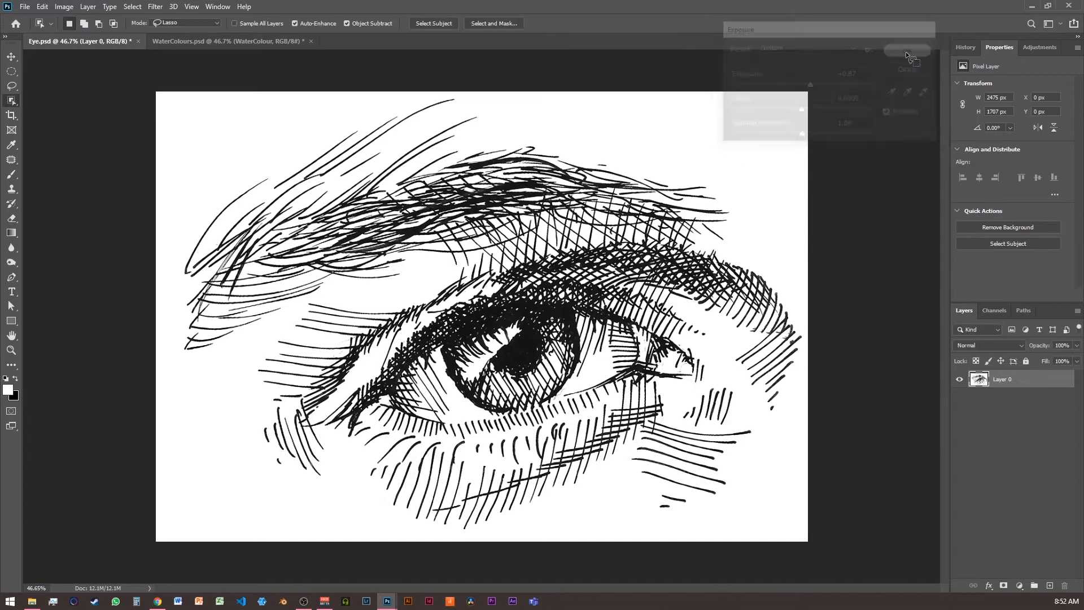
Apply a Levels adjustment to the drawing, sampling the pupil as the black point and the blank paper above the eyebrow as the white point.
left_click(64, 6)
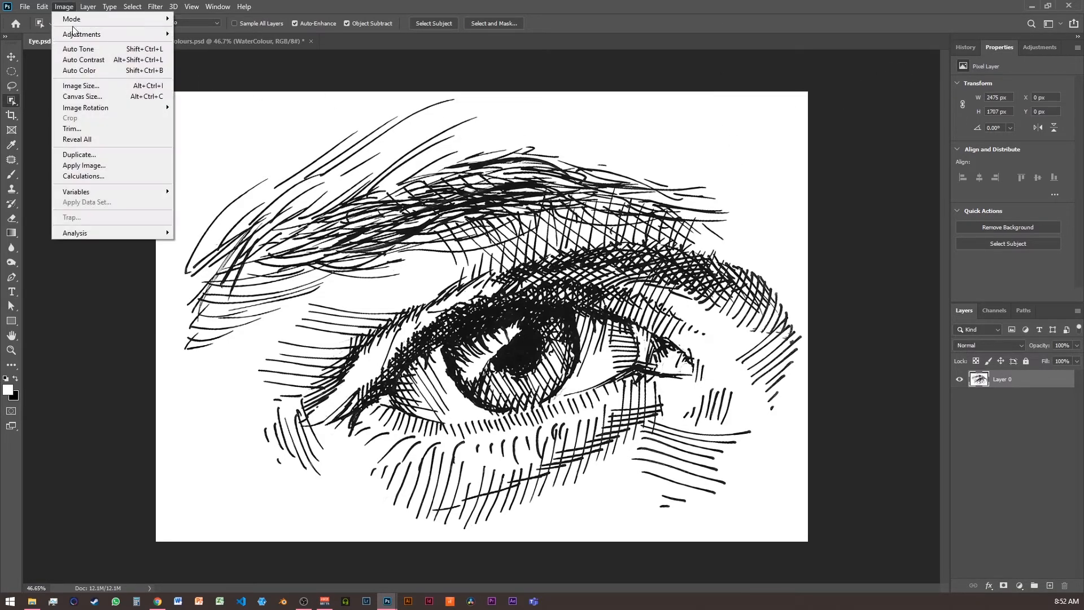
mouse_move(77, 35)
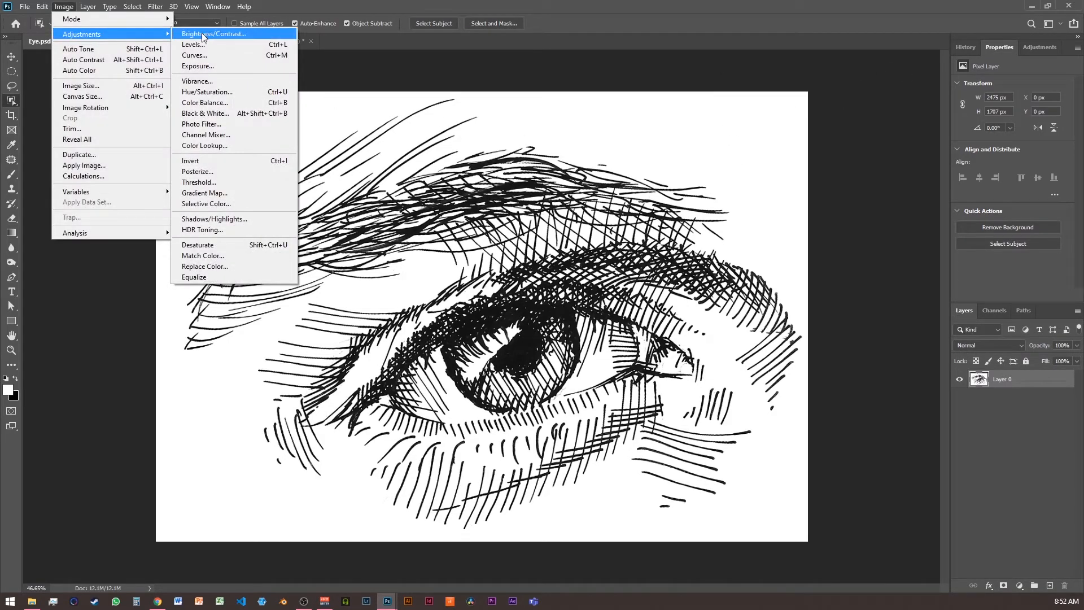
left_click(228, 45)
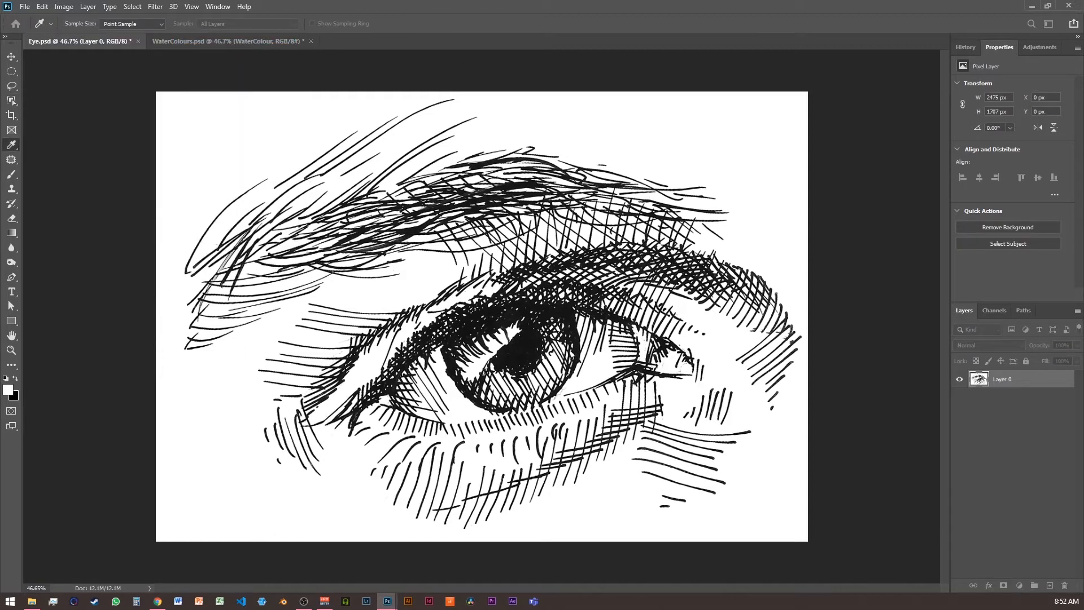
left_click_drag(477, 85, 802, 19)
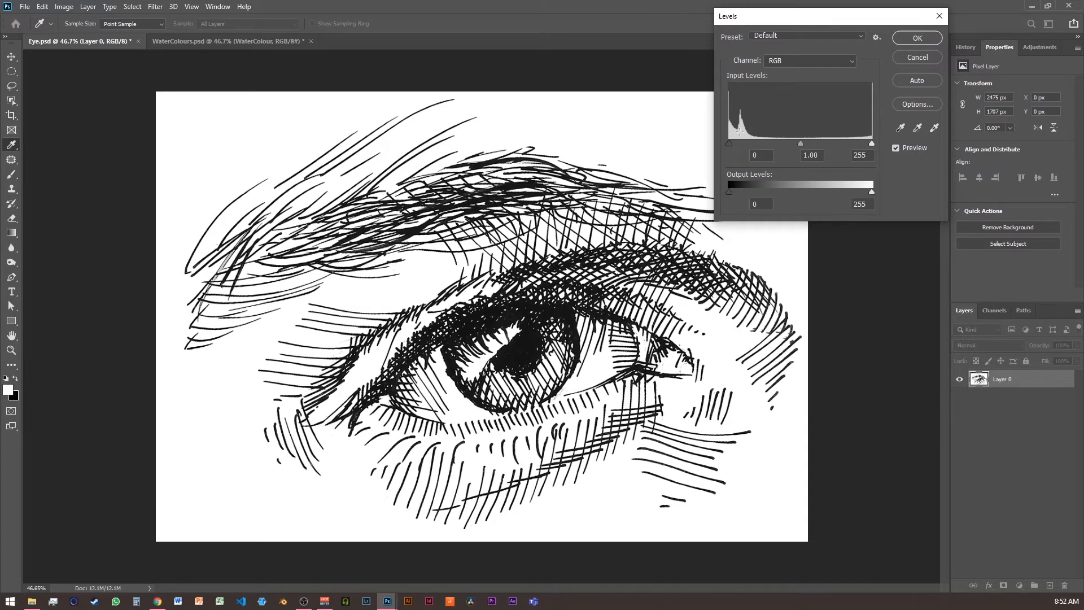
left_click_drag(870, 144, 758, 148)
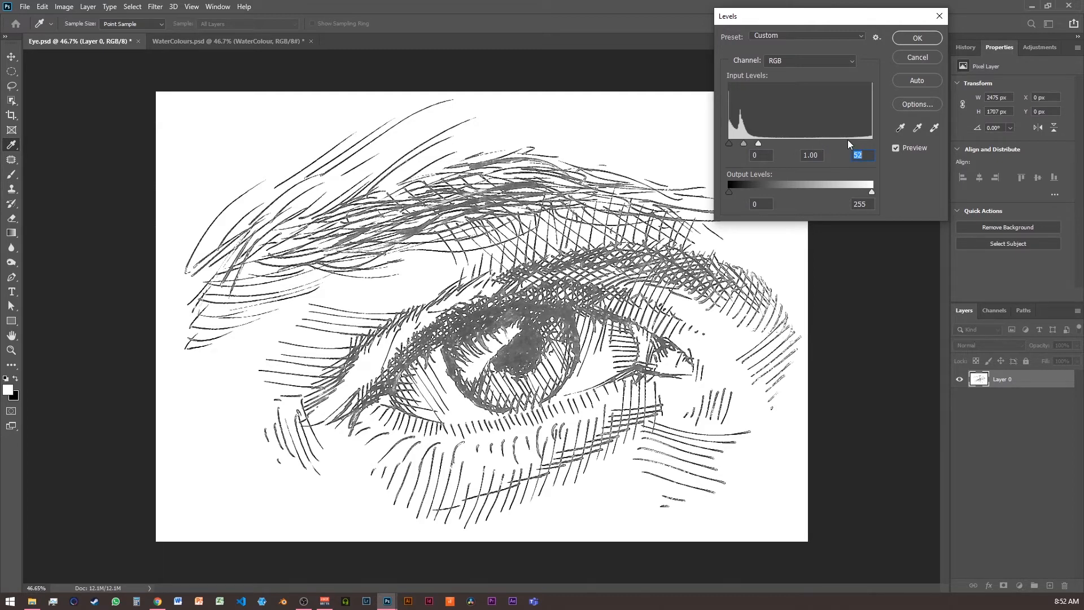
left_click_drag(757, 143, 869, 147)
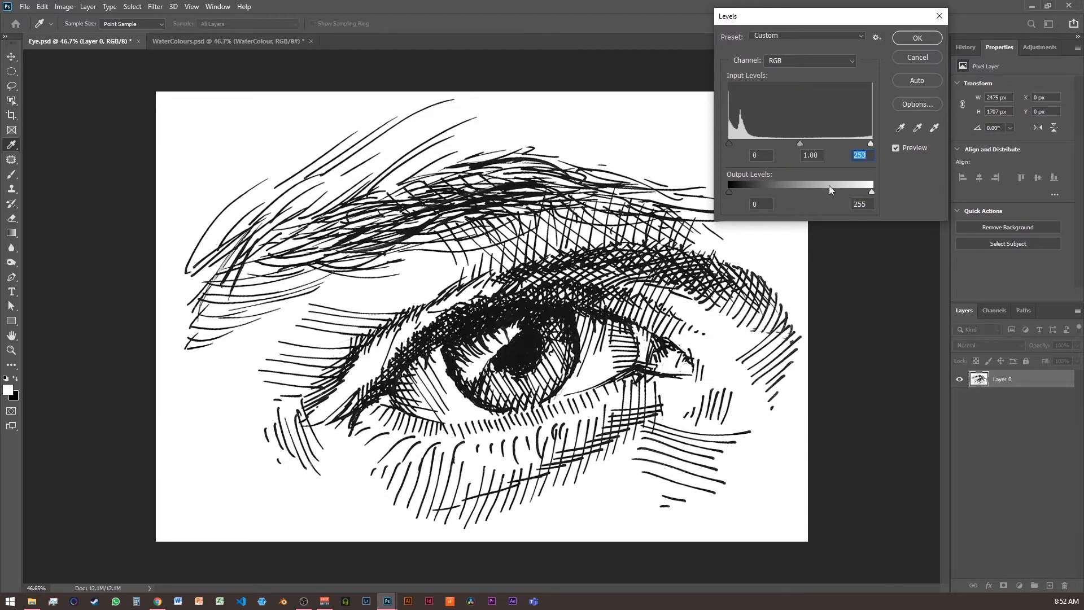
left_click(902, 127)
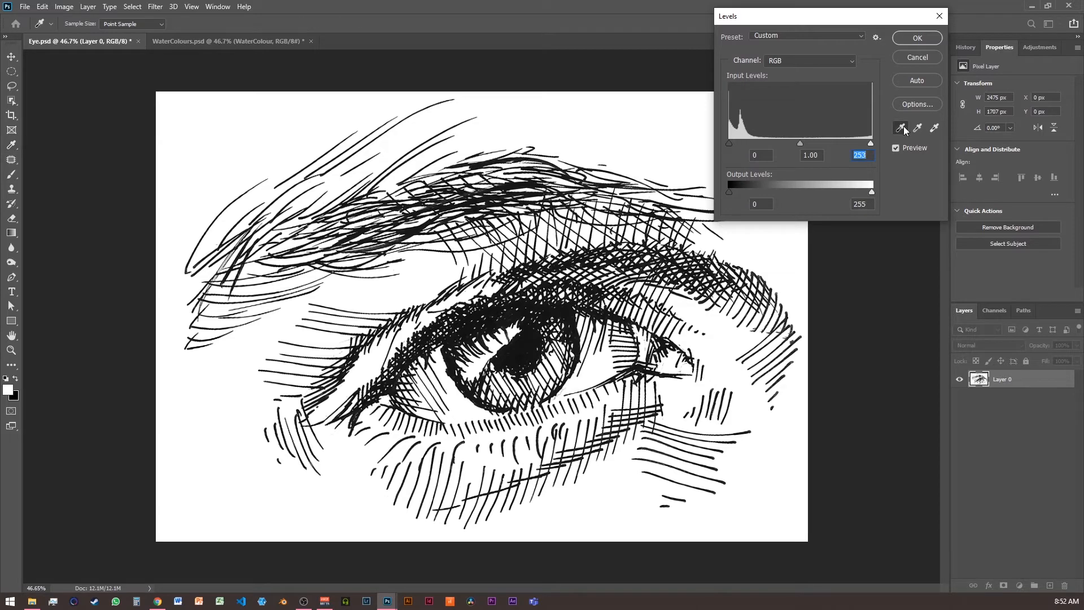
left_click(524, 348)
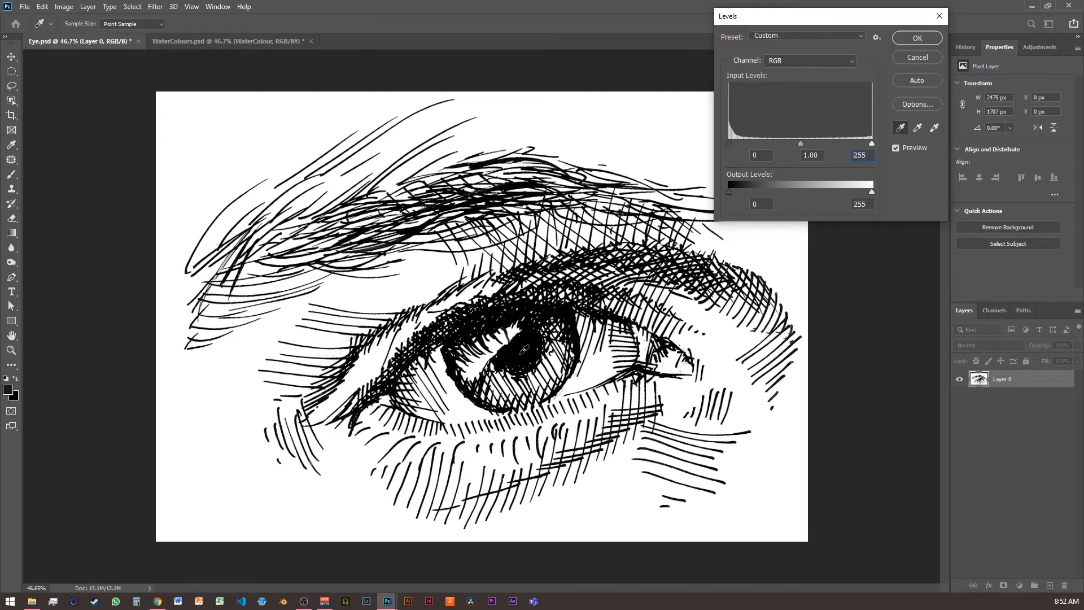
left_click(934, 127)
left_click(617, 125)
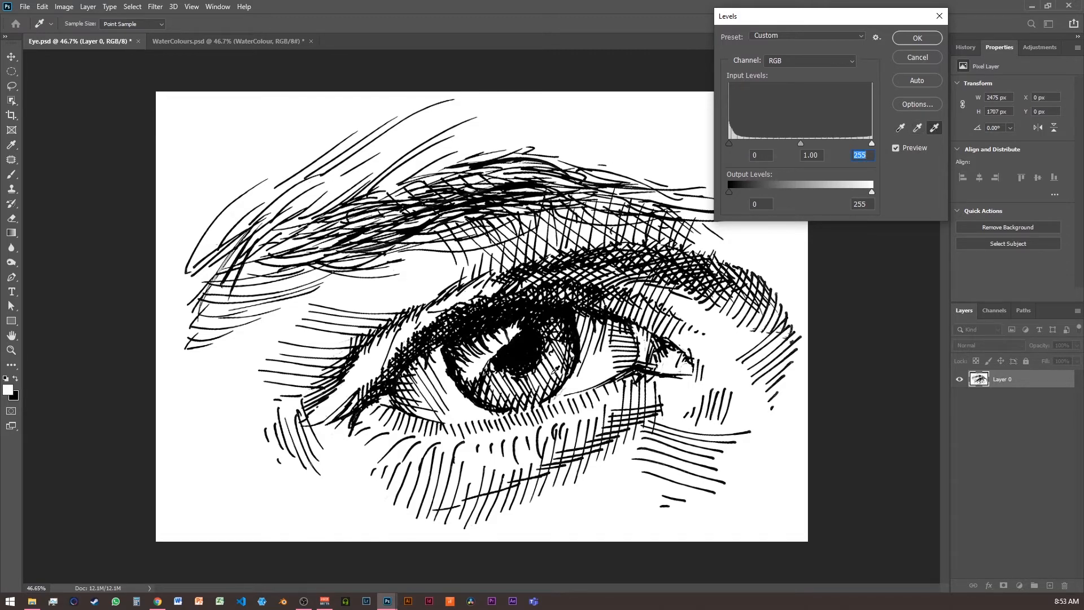
left_click(918, 38)
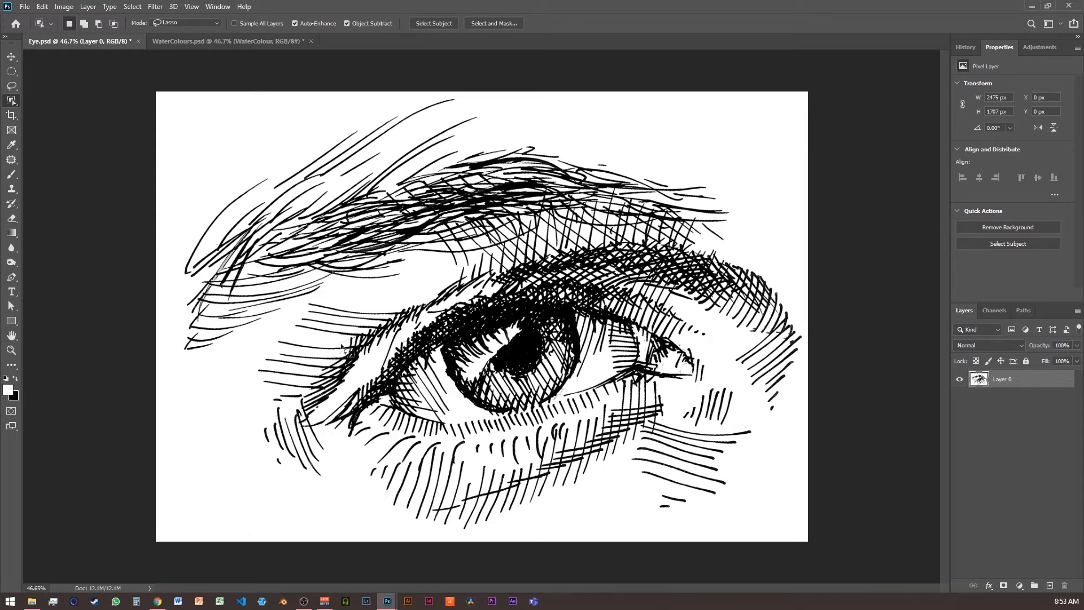
Paint out the faint stray marks among the hatching beside the eye's inner upper lid with a white 25 px Brush.
left_click(11, 174)
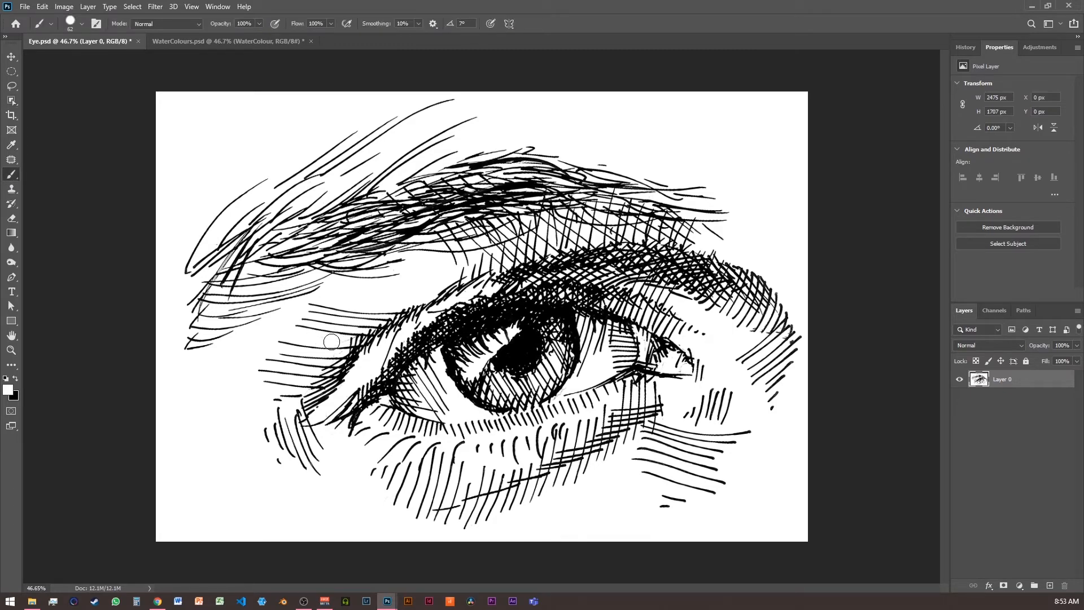
key("ctrl+plus")
key("ctrl+plus")
key("ctrl+plus")
key("ctrl+plus")
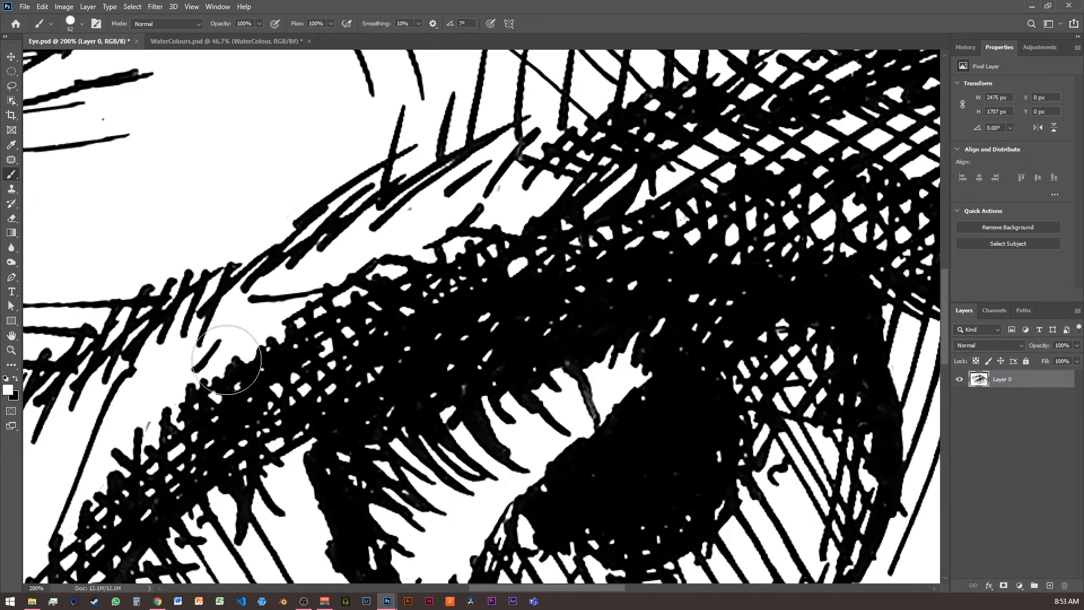
left_click_drag(159, 227, 378, 273)
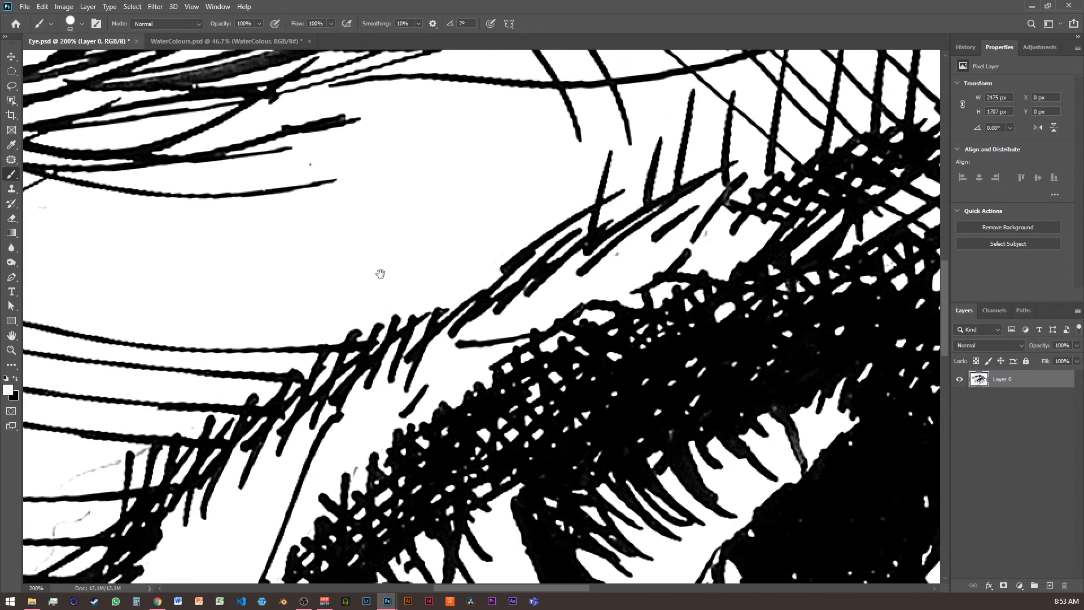
key("bracketleft")
key("bracketleft")
key("bracketleft")
key("bracketleft")
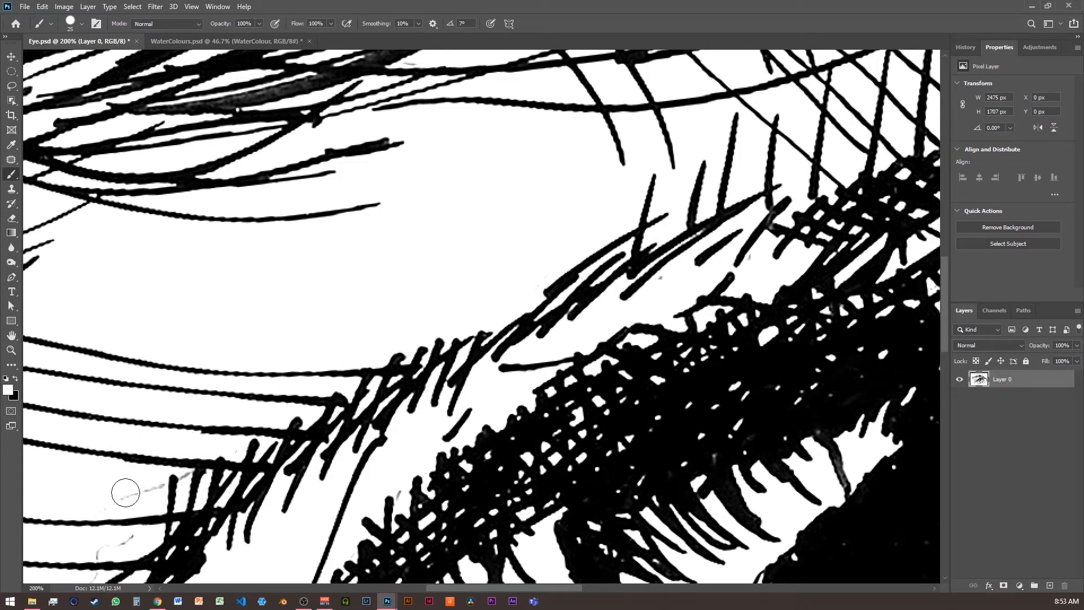
left_click_drag(109, 503, 153, 484)
left_click_drag(124, 544, 96, 547)
key("ctrl+0")
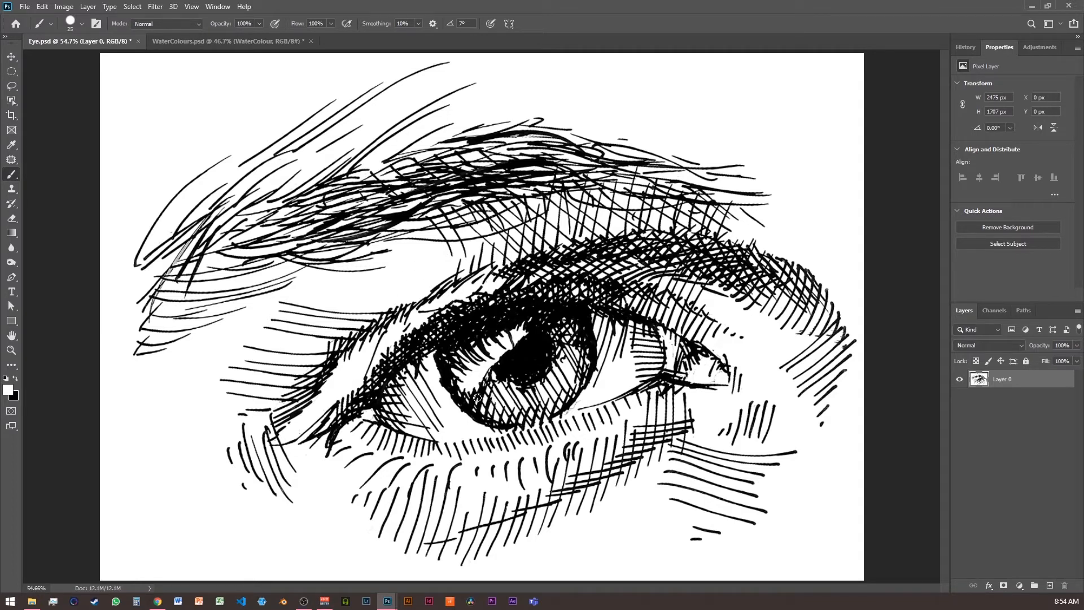
Select the whole eye and eyebrow drawing with a freehand Object Selection outline.
left_click(12, 102)
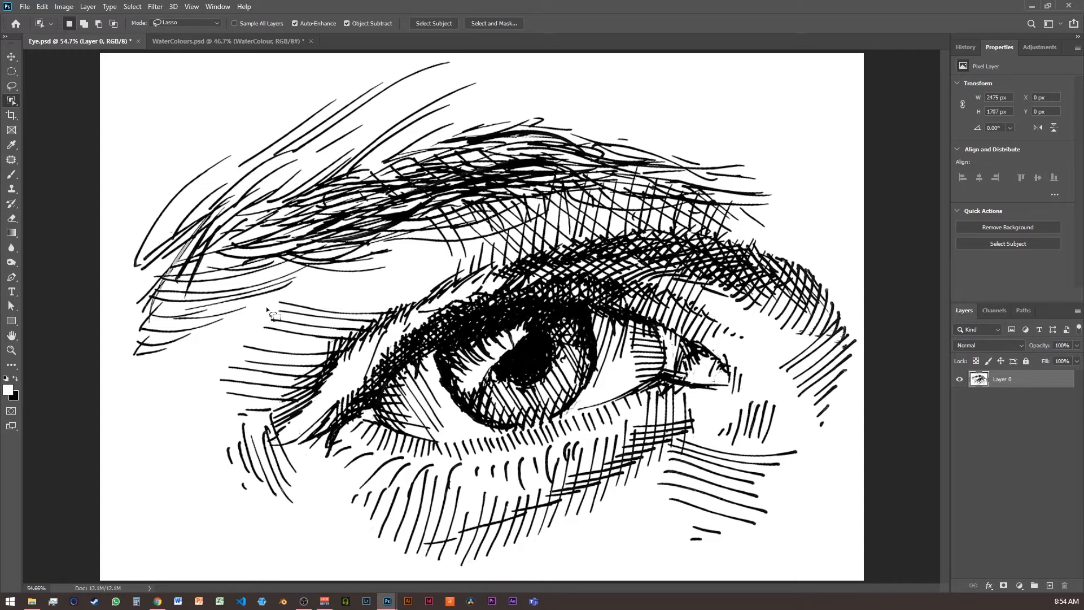
mouse_move(117, 65)
left_mouse_down()
mouse_move(183, 161)
mouse_move(391, 404)
mouse_move(290, 243)
left_mouse_up()
left_click(551, 228)
mouse_move(174, 144)
left_mouse_down()
mouse_move(225, 132)
mouse_move(342, 75)
mouse_move(428, 58)
mouse_move(577, 82)
mouse_move(741, 151)
left_mouse_up()
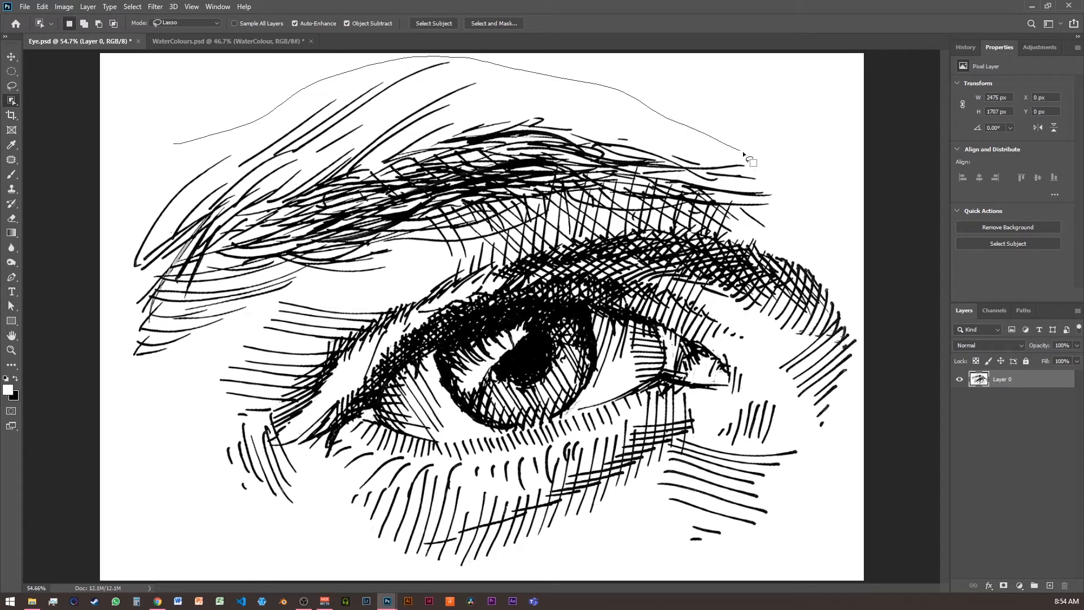
left_click_drag(843, 282, 860, 357)
left_click_drag(848, 403, 816, 473)
mouse_move(734, 547)
left_mouse_down()
mouse_move(465, 569)
mouse_move(363, 556)
mouse_move(210, 481)
mouse_move(141, 408)
mouse_move(122, 364)
mouse_move(130, 244)
mouse_move(191, 148)
mouse_move(175, 144)
left_mouse_up()
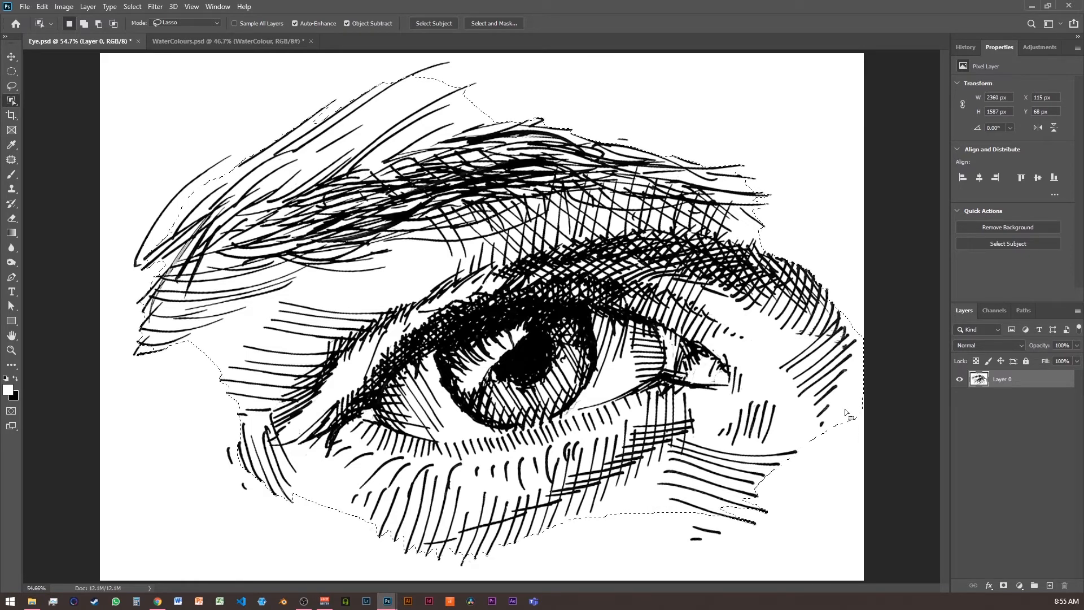
Subtract the excess blank paper beside the hatching near the canvas's right edge from the selection, using Object Selection and Lasso.
key("alt")
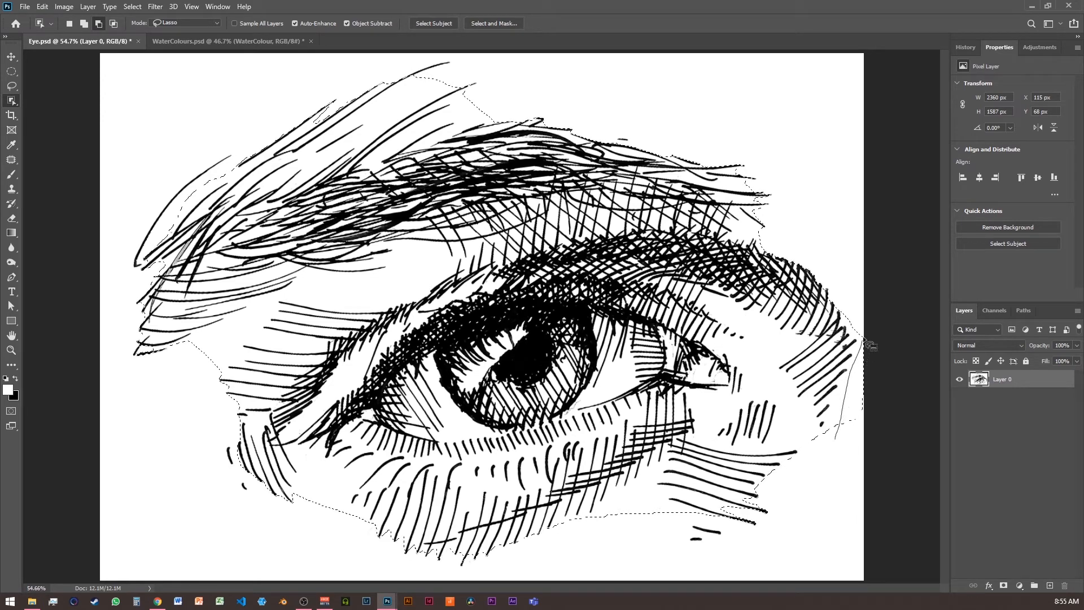
mouse_move(892, 415)
left_mouse_down()
mouse_move(867, 455)
mouse_move(836, 449)
left_mouse_up()
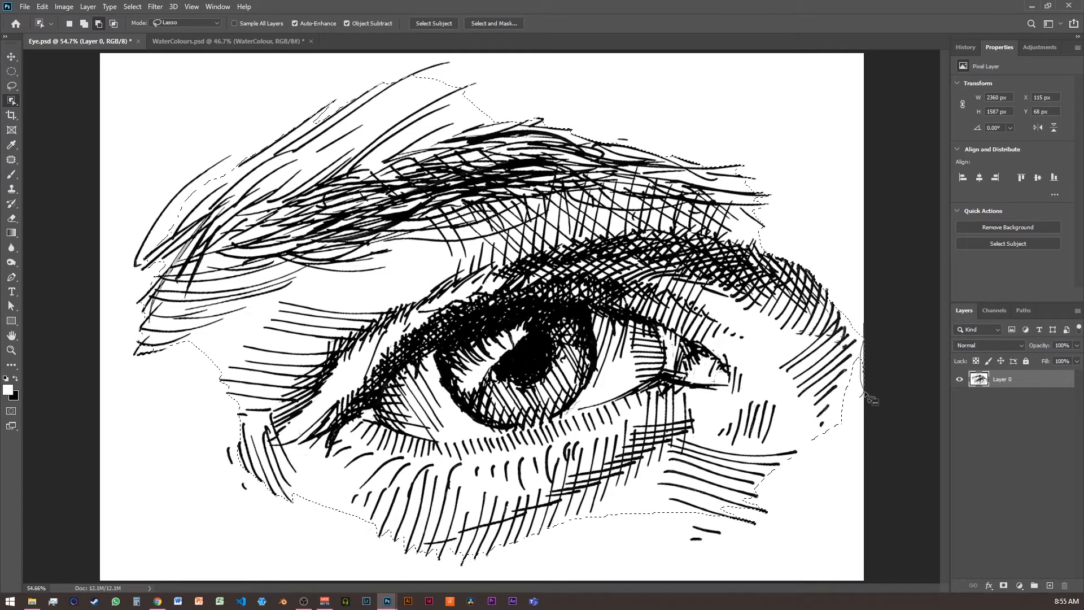
left_click(561, 237)
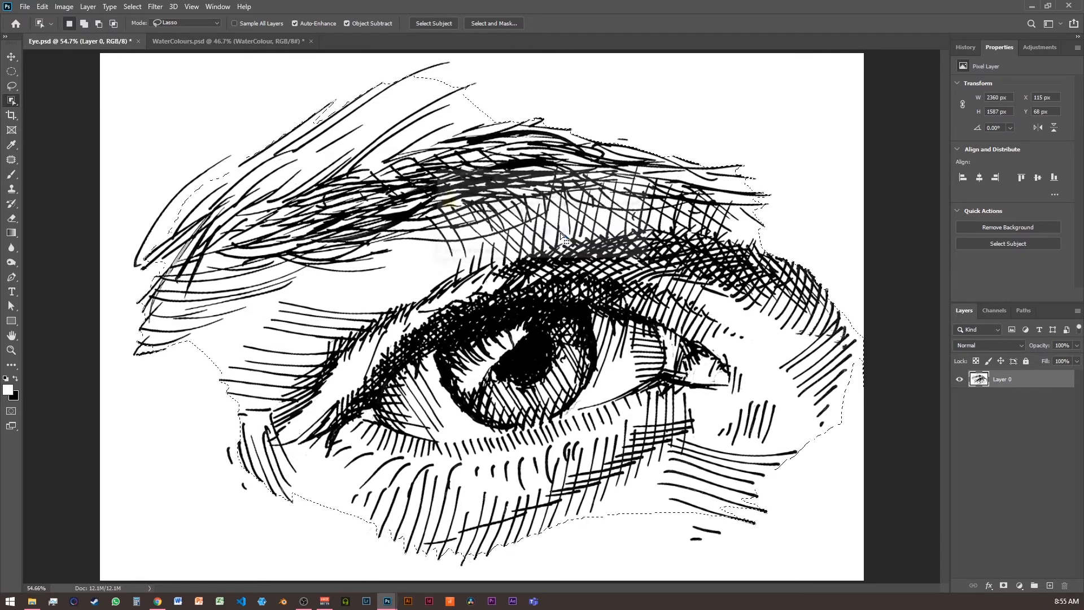
left_click(12, 86)
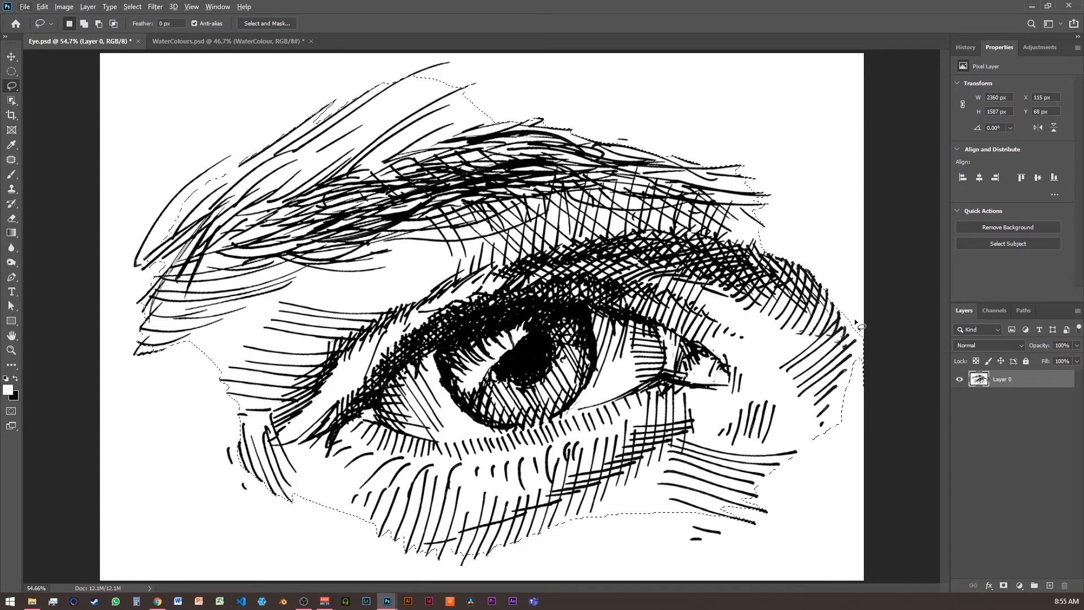
key("alt")
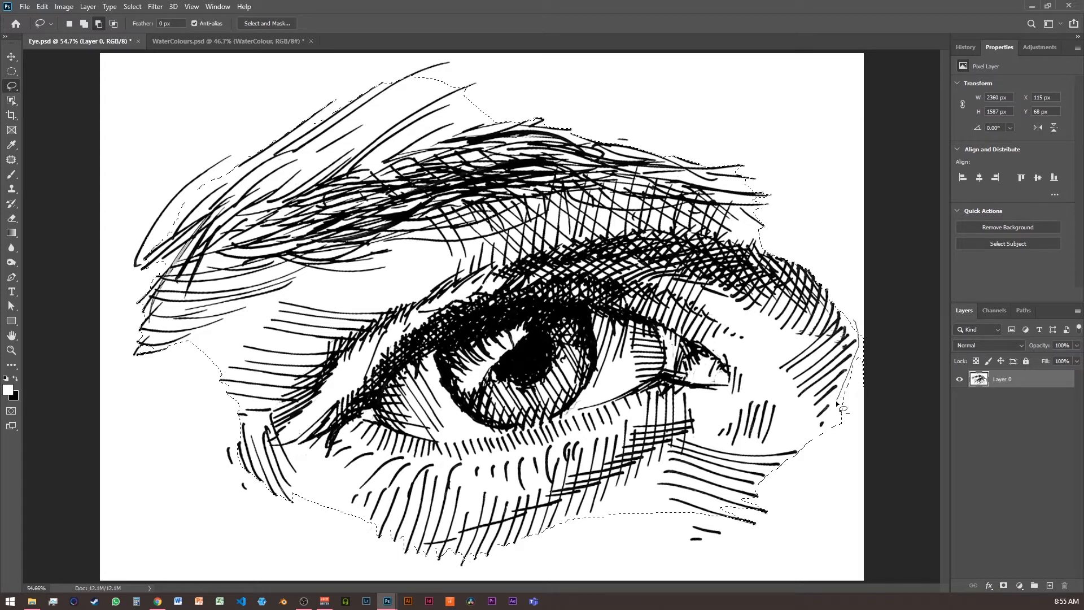
mouse_move(842, 439)
left_mouse_down()
mouse_move(872, 432)
mouse_move(891, 372)
left_mouse_up()
left_click_drag(860, 320, 855, 311)
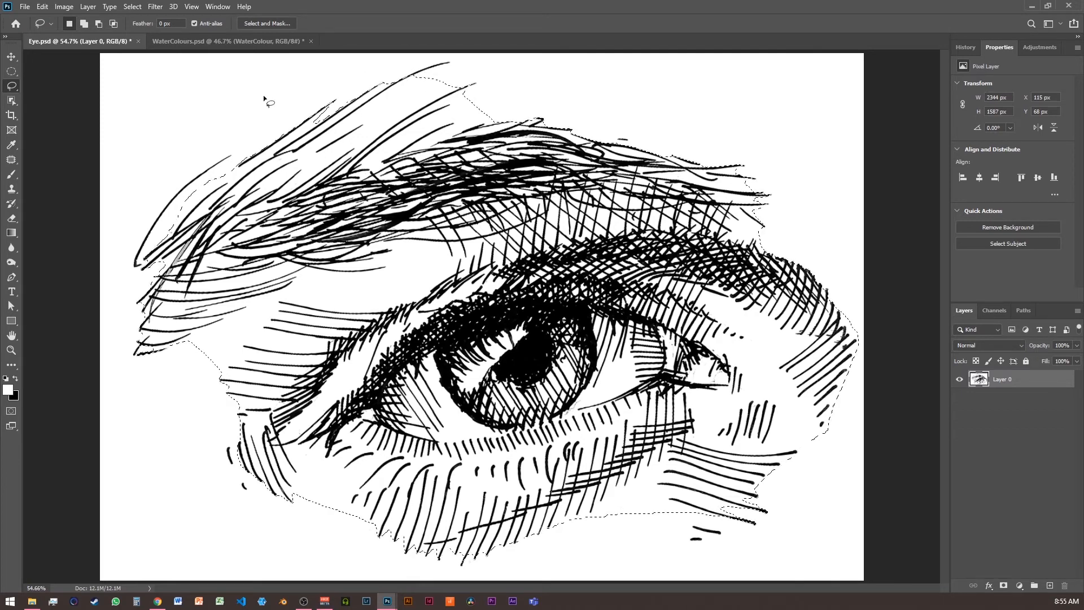
Expand the selection by 10 pixels and subtract a small stray area at the eyebrow's left end with the Lasso.
left_click(133, 7)
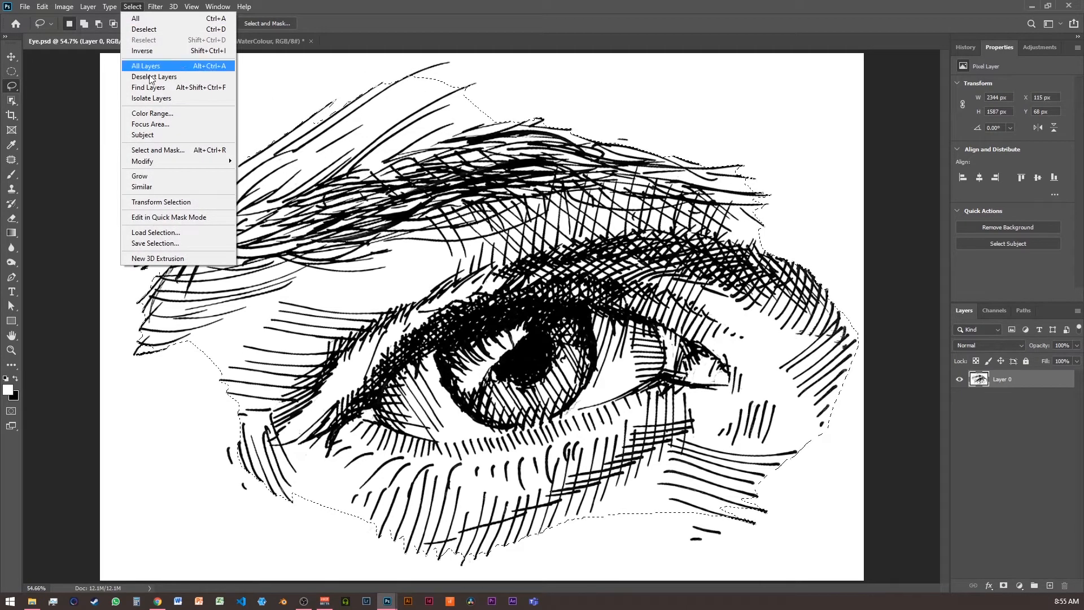
mouse_move(161, 161)
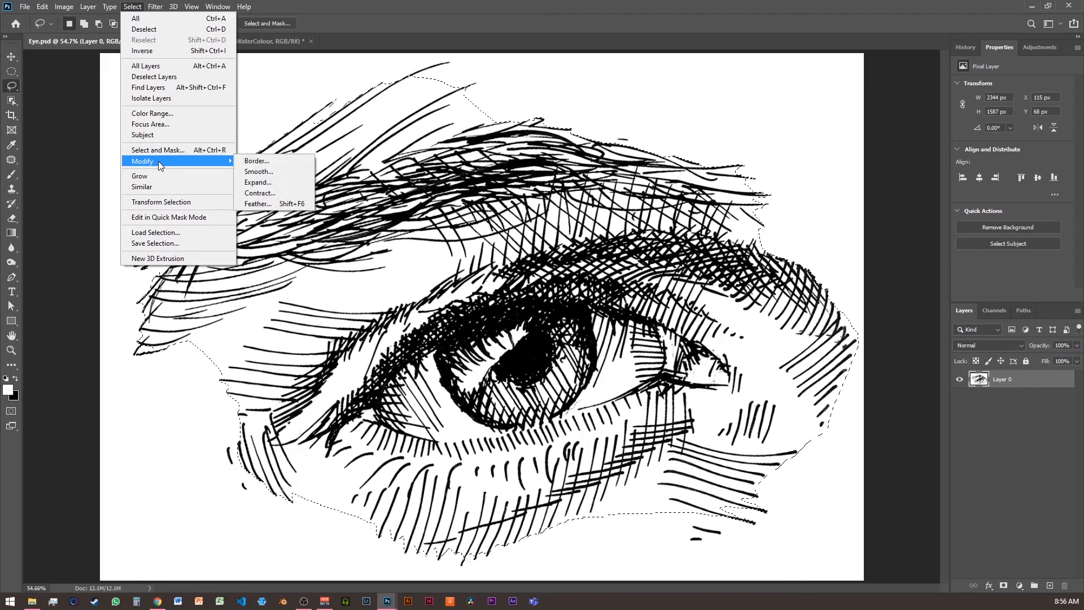
left_click(284, 184)
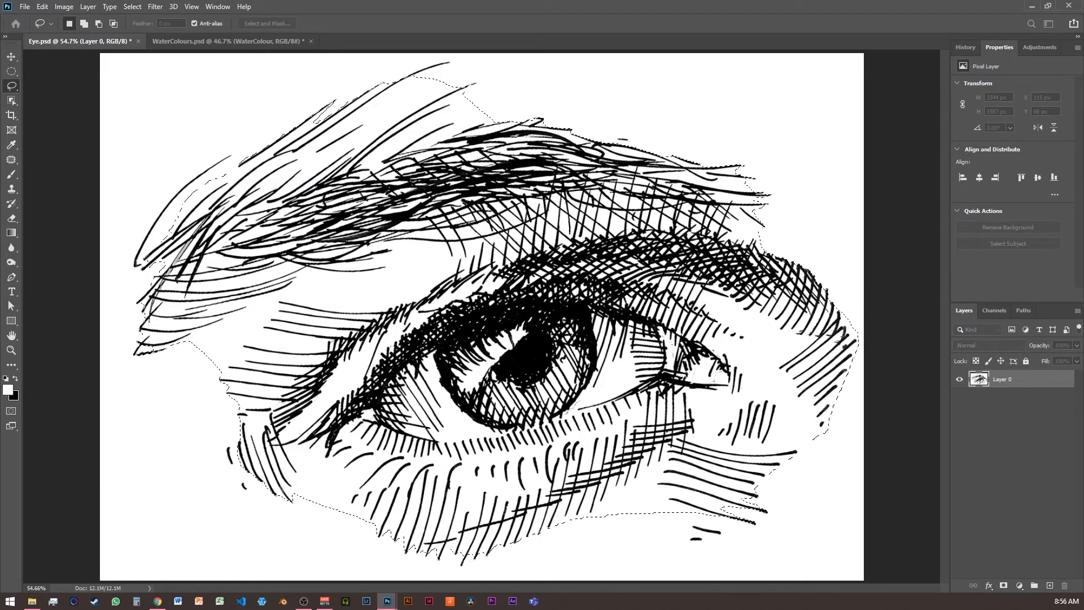
left_click_drag(692, 131, 779, 75)
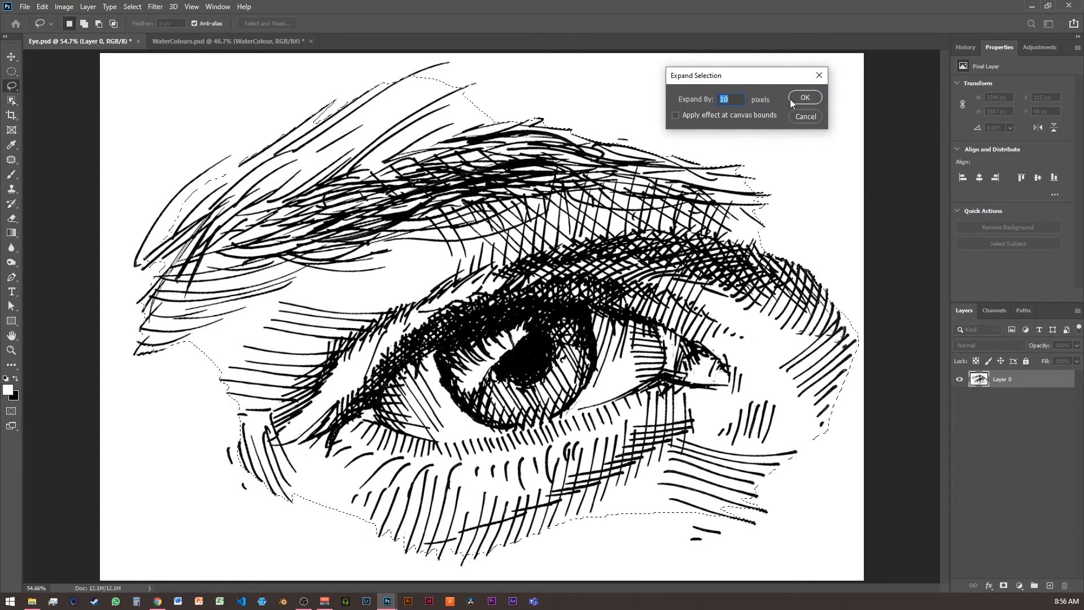
left_click(813, 96)
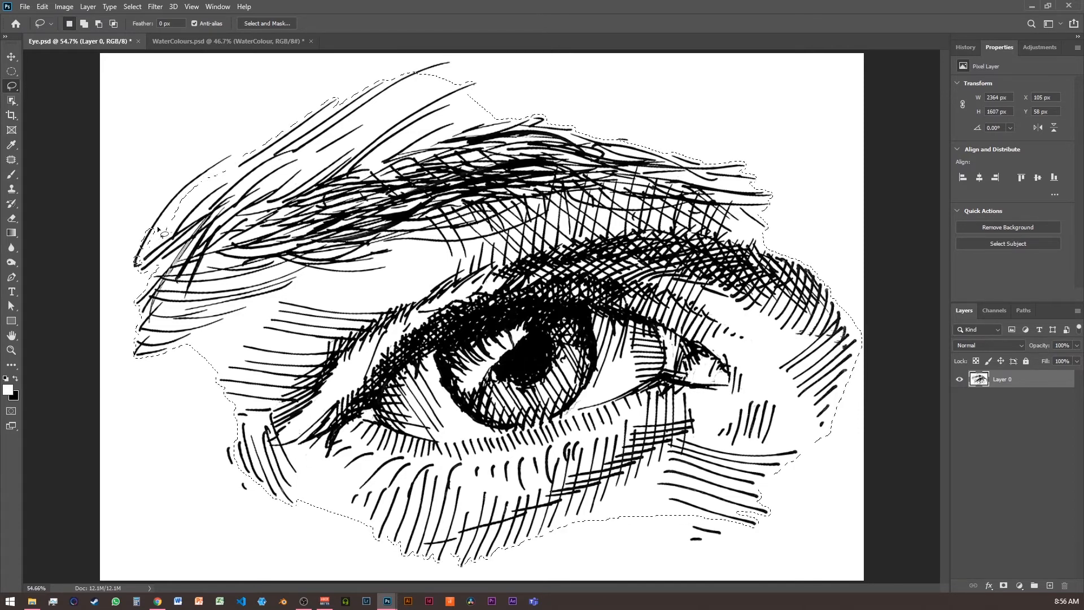
key("alt")
mouse_move(158, 226)
left_mouse_down()
mouse_move(130, 265)
mouse_move(129, 239)
mouse_move(149, 214)
mouse_move(164, 235)
left_mouse_up()
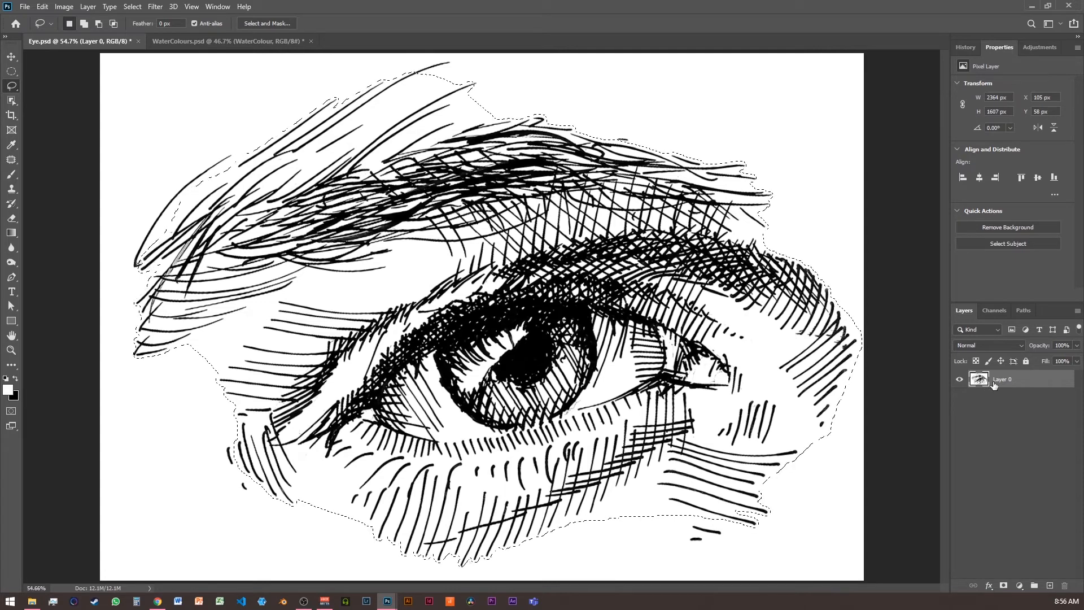
Copy the selected drawing onto a new layer, check the cutout with Layer 0 hidden, and keep the new layer active.
key("ctrl+j")
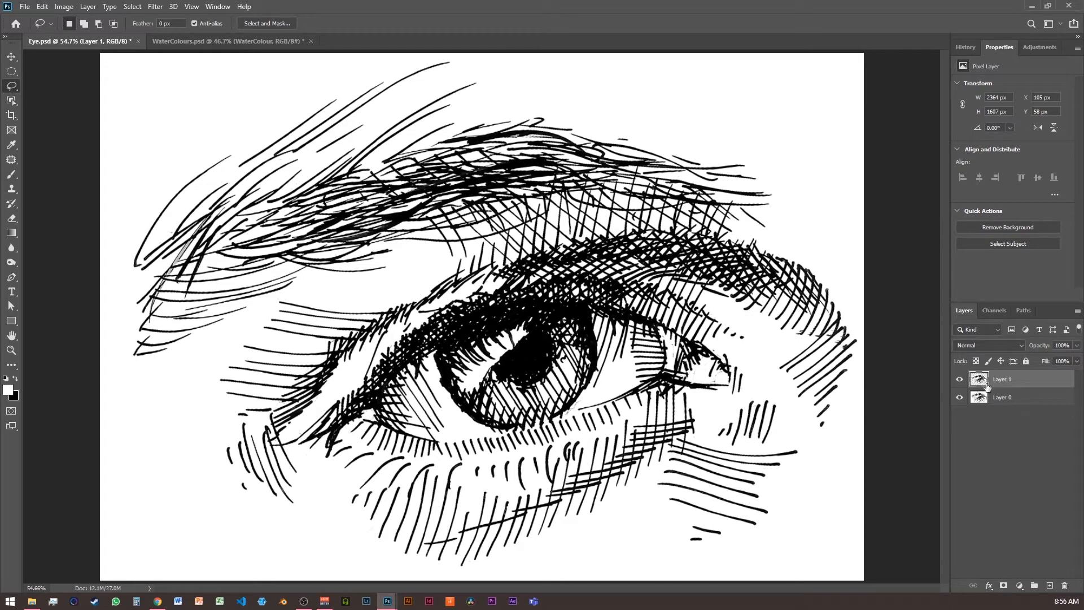
left_click(960, 399)
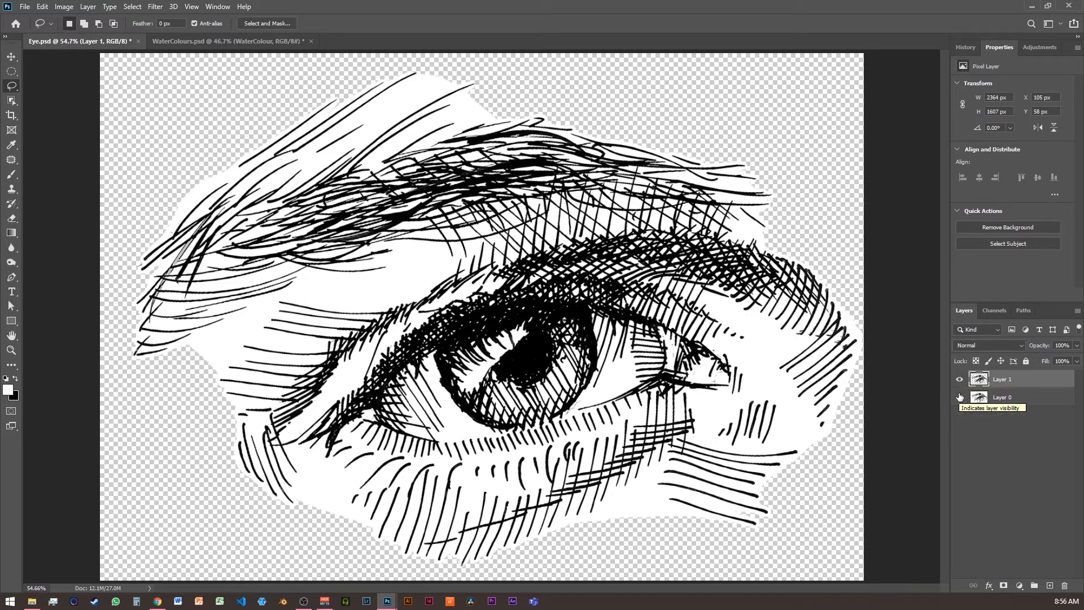
left_click(959, 397)
left_click(995, 398)
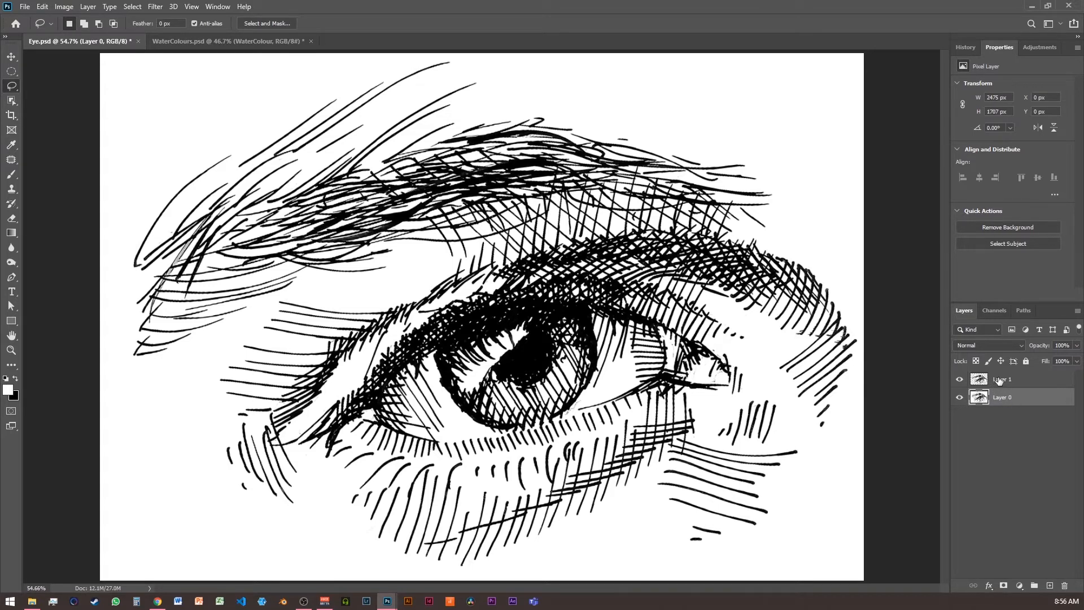
left_click(999, 380)
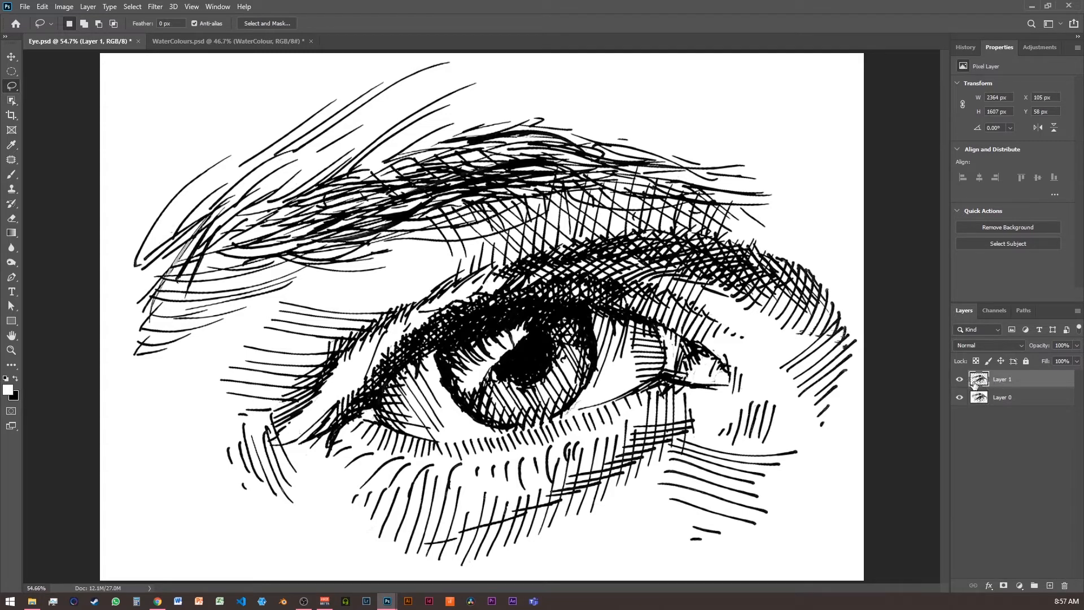
Switch to WaterColours.psd and rasterize the WaterColour smart object layer.
left_click(188, 41)
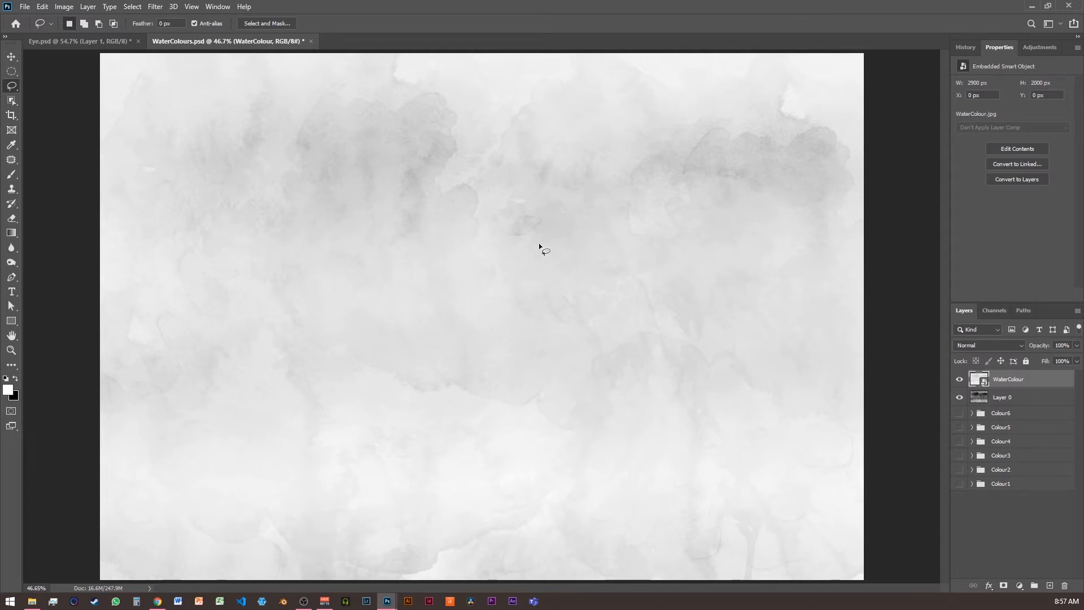
right_click(983, 381)
left_click(1004, 376)
right_click(1004, 376)
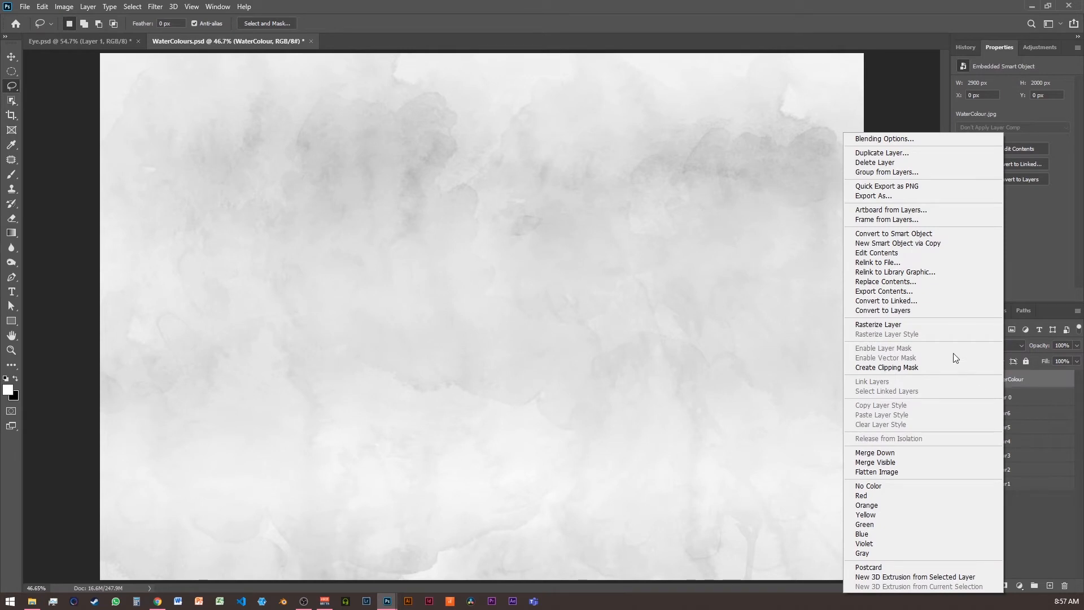
left_click(908, 324)
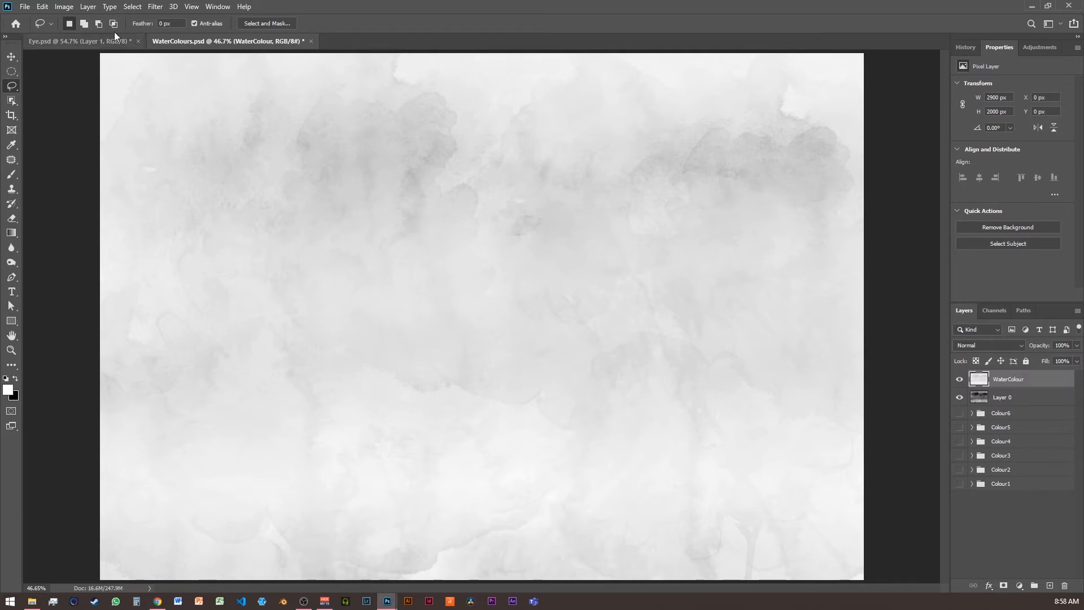
Darken the WaterColour layer with a Levels adjustment, setting the black input level to 177.
left_click(64, 7)
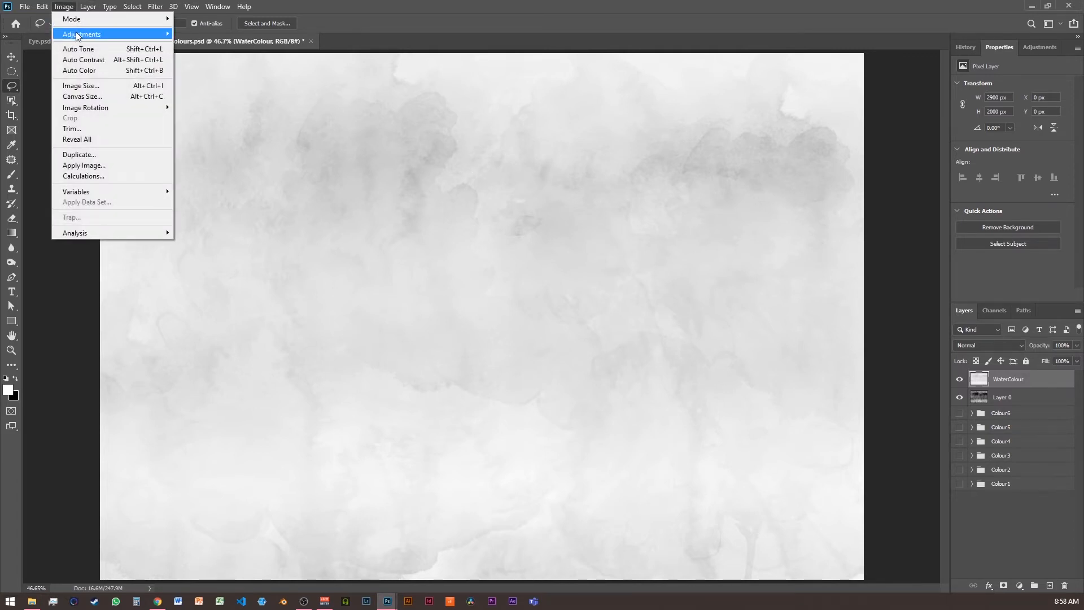
mouse_move(76, 33)
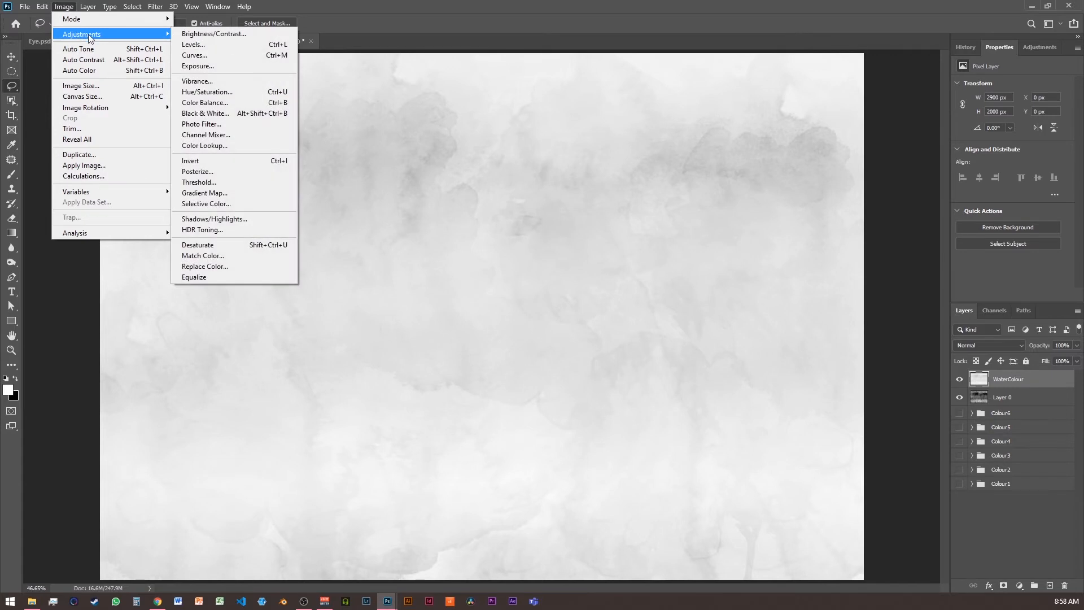
left_click(211, 44)
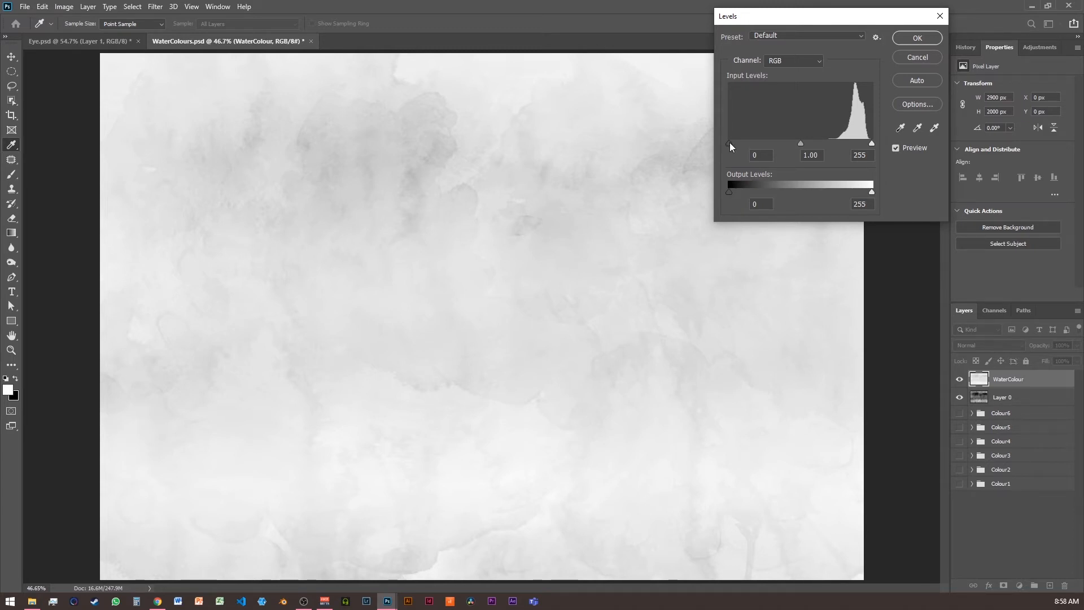
left_click_drag(729, 142, 798, 141)
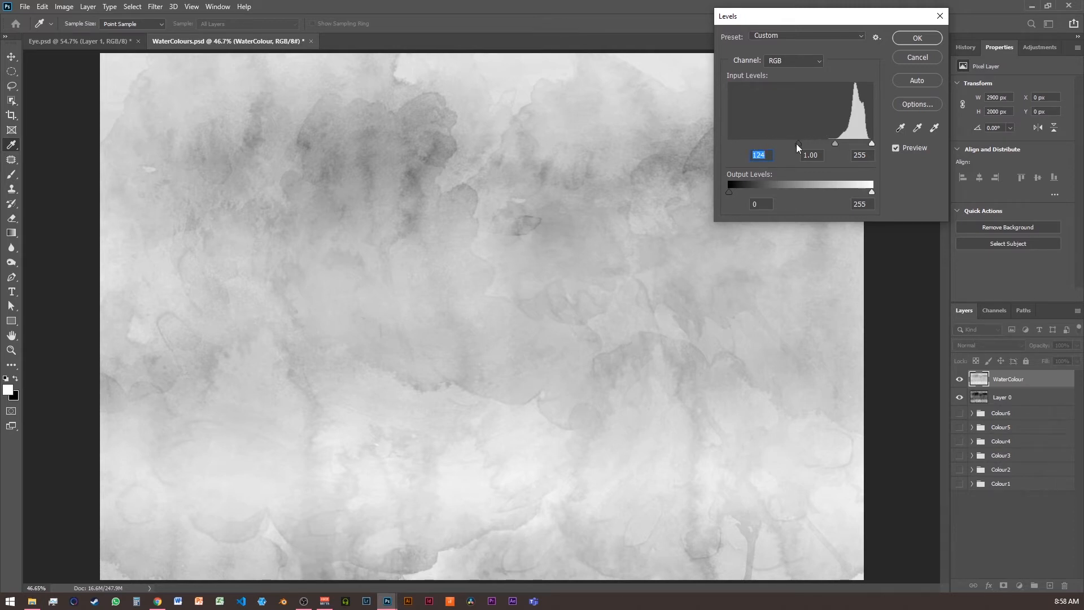
left_click_drag(798, 143, 829, 143)
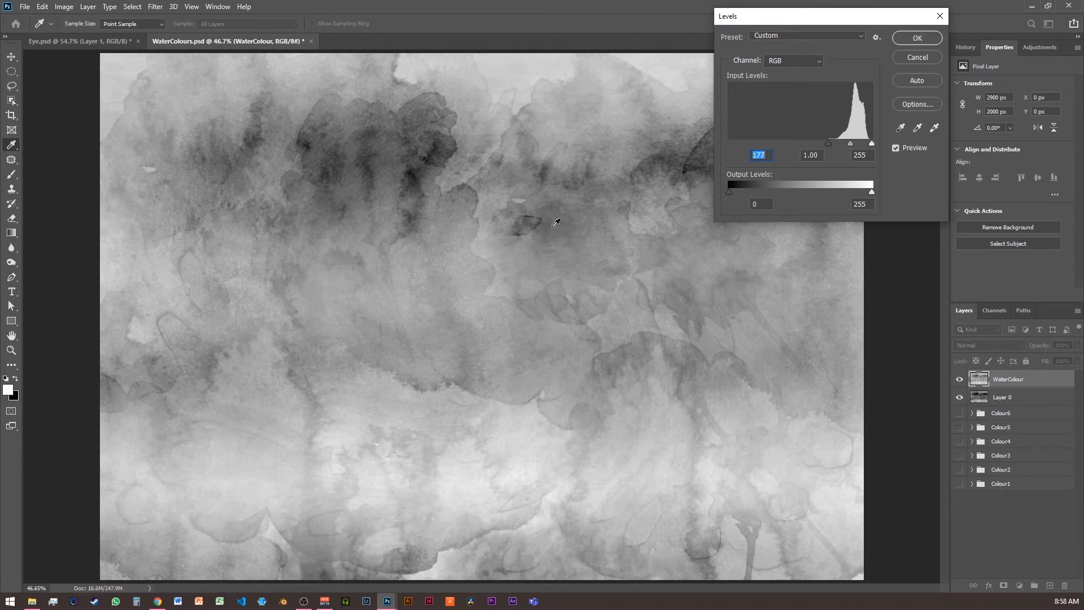
left_click(917, 38)
key("l")
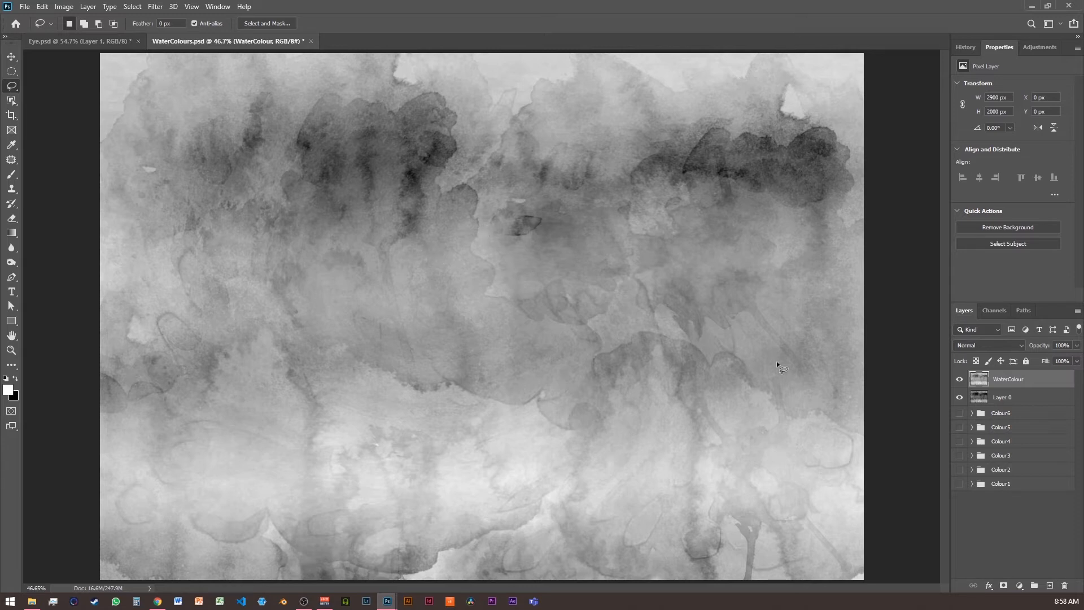
Create a new layer and fill it with the grey afafaf using the Paint Bucket tool.
left_click(1050, 585)
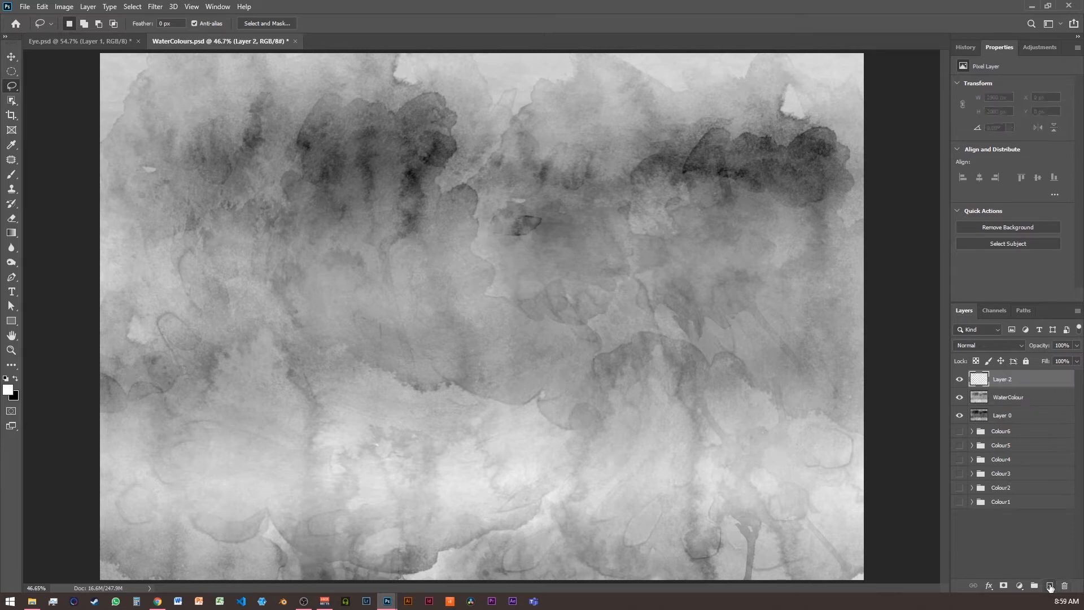
left_click(9, 388)
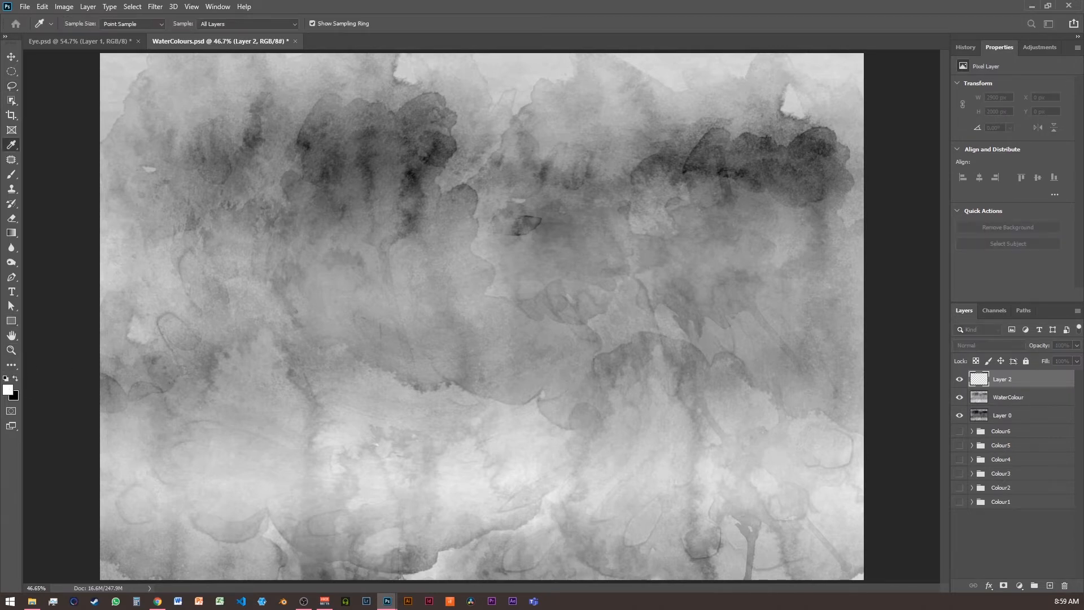
left_click_drag(406, 211, 373, 196)
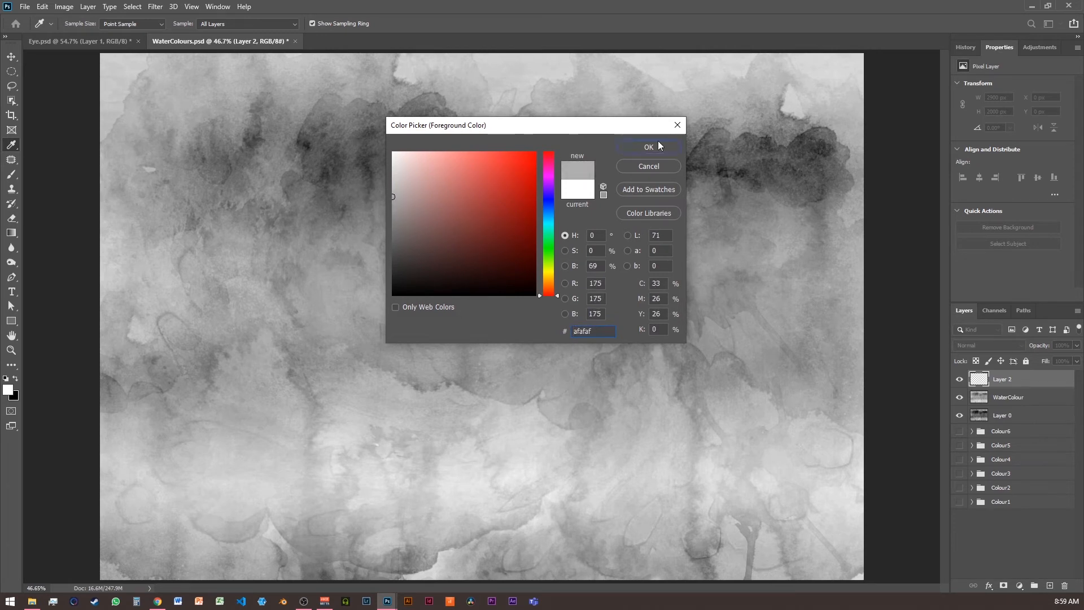
left_click(648, 146)
key("l")
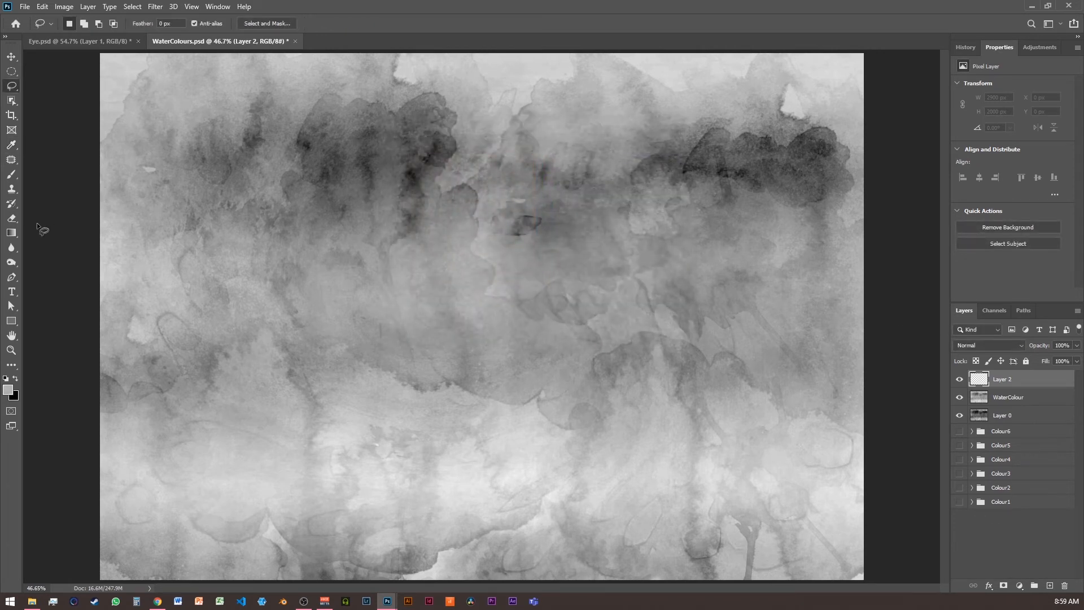
left_click(11, 232)
right_click(11, 233)
left_click(56, 243)
left_click(358, 218)
Move the grey layer below WaterColour and set the WaterColour layer's blend mode to Multiply.
left_click_drag(1025, 378, 1016, 402)
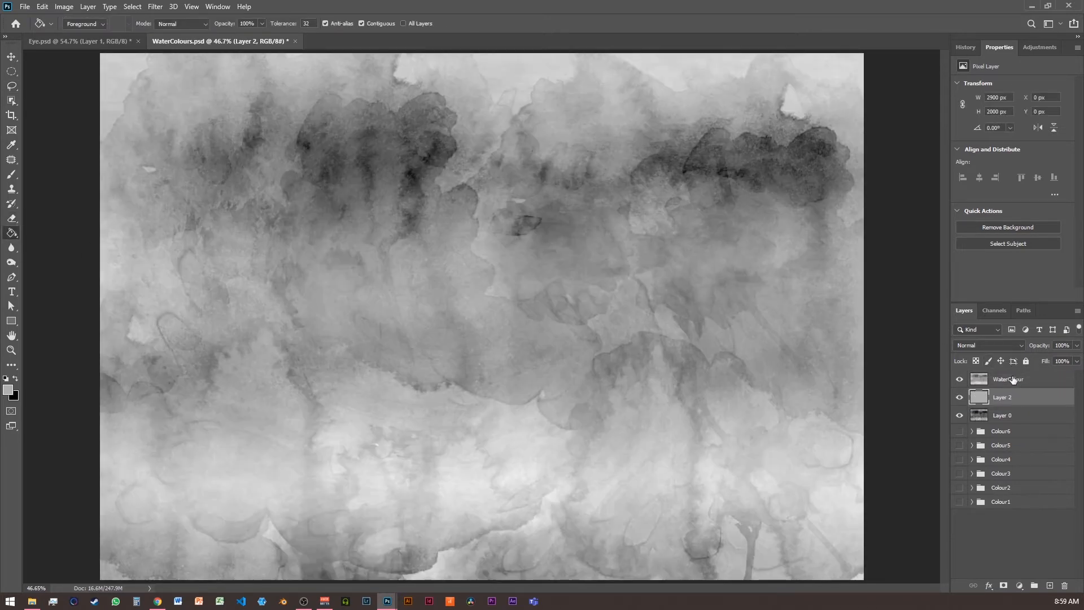
left_click(1013, 380)
left_click(987, 345)
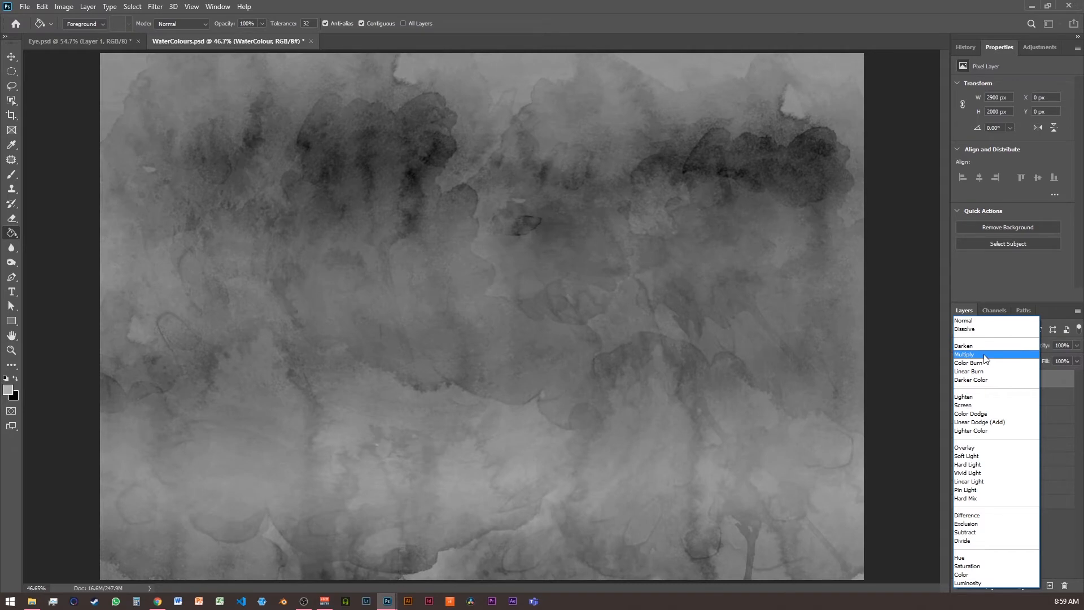
left_click(985, 356)
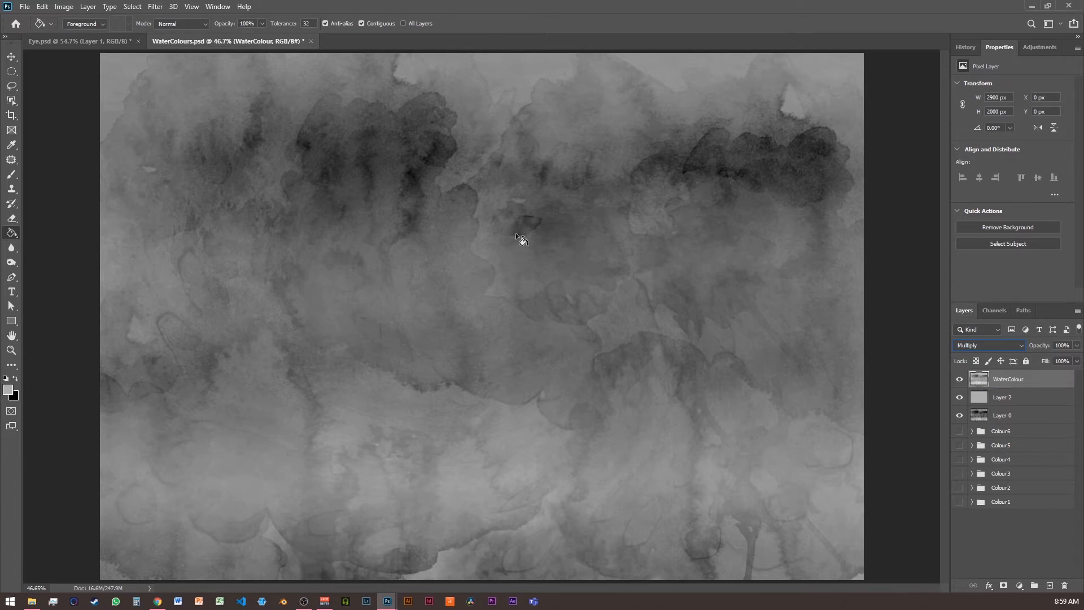
left_click(977, 343)
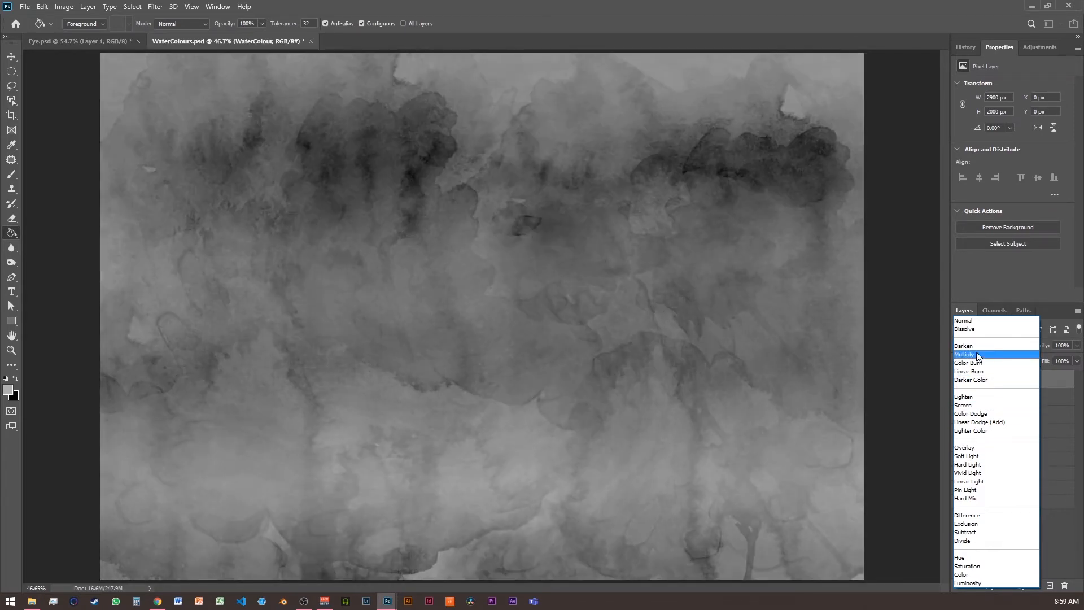
left_click(977, 354)
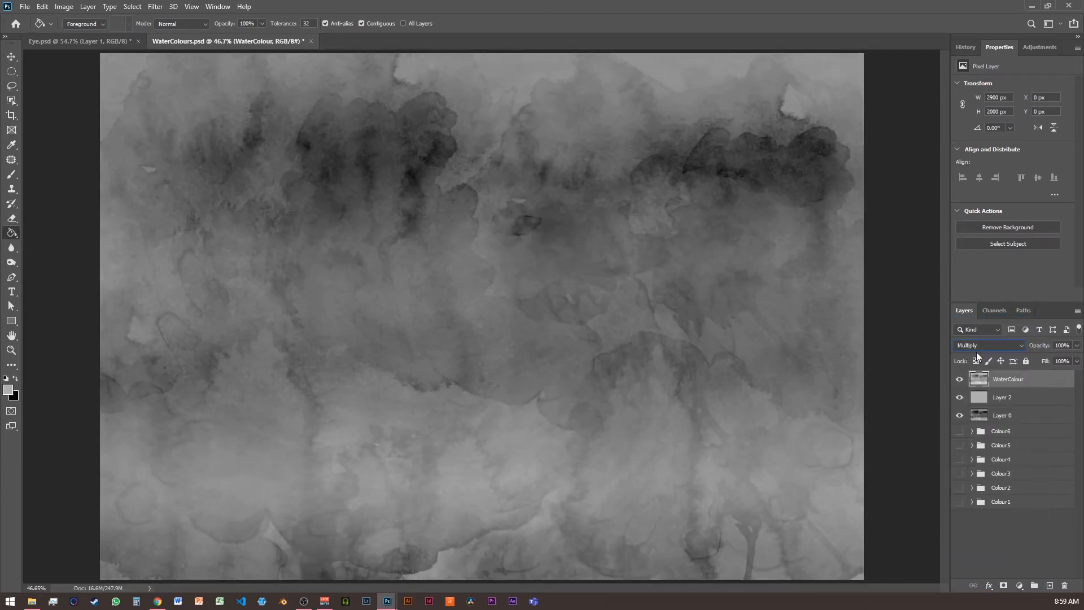
Merge the WaterColour layer with the grey layer beneath it.
left_click(1009, 397, "shift")
right_click(1008, 393)
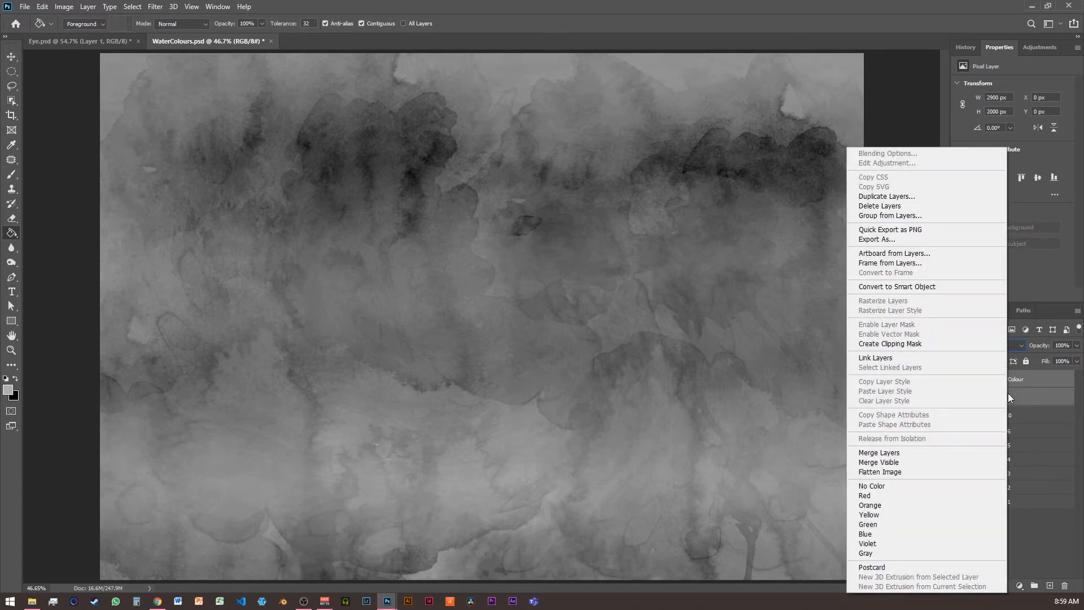
left_click(912, 451)
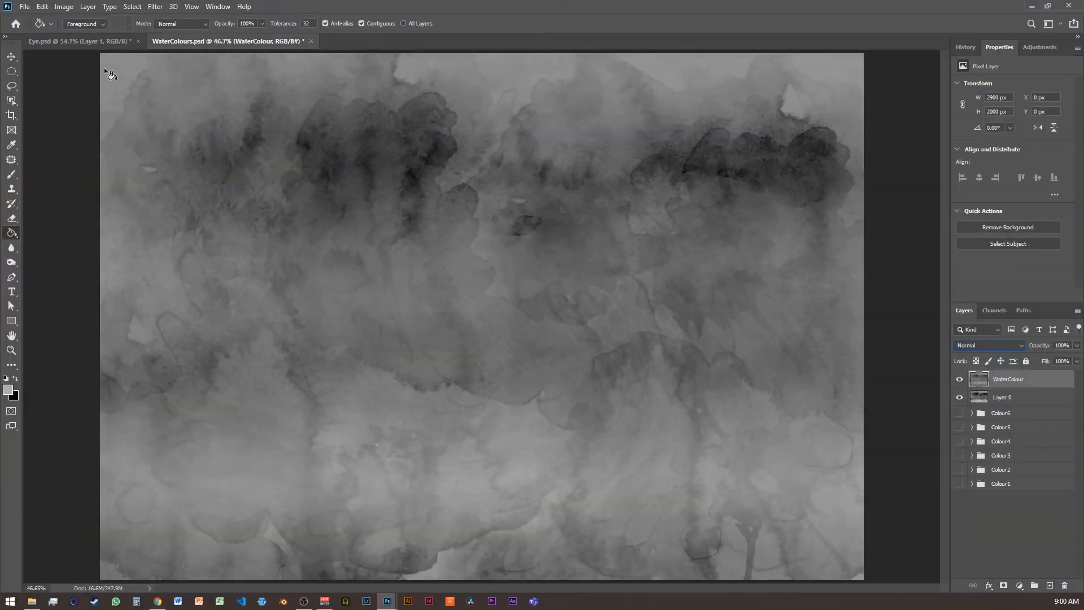
Preview colorizing the WaterColour layer in Hue/Saturation with hue 160, saturation 58 and lightness 11, and discard the adjustment.
left_click(63, 6)
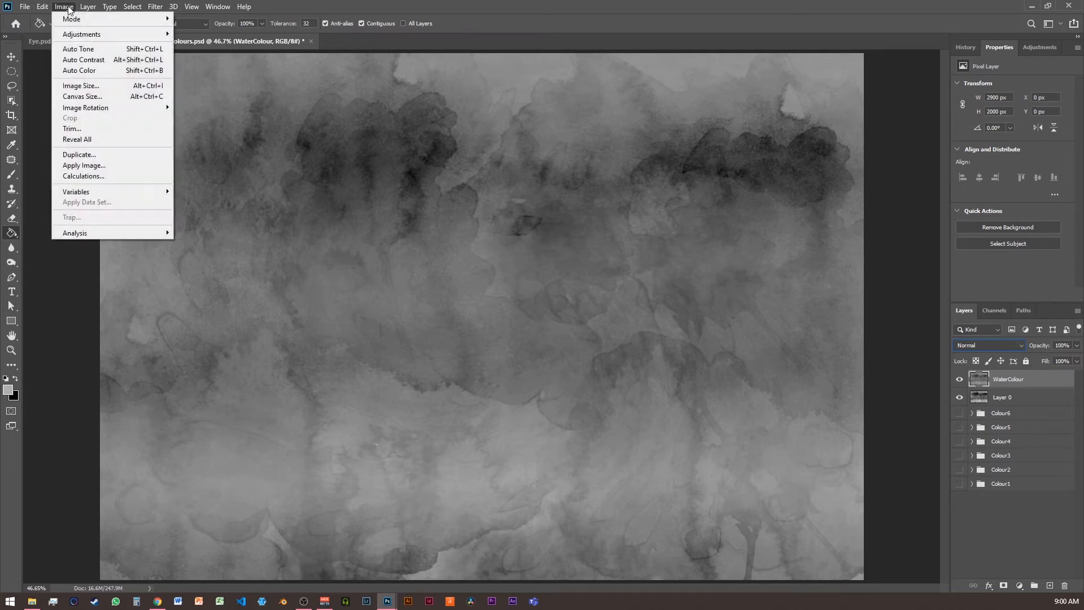
mouse_move(83, 34)
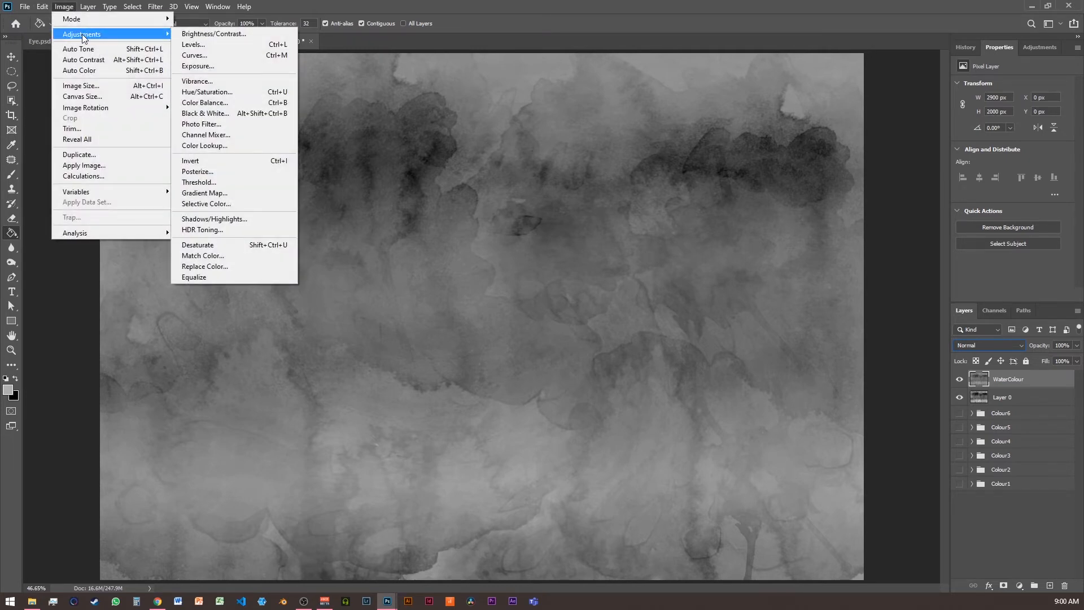
left_click(217, 92)
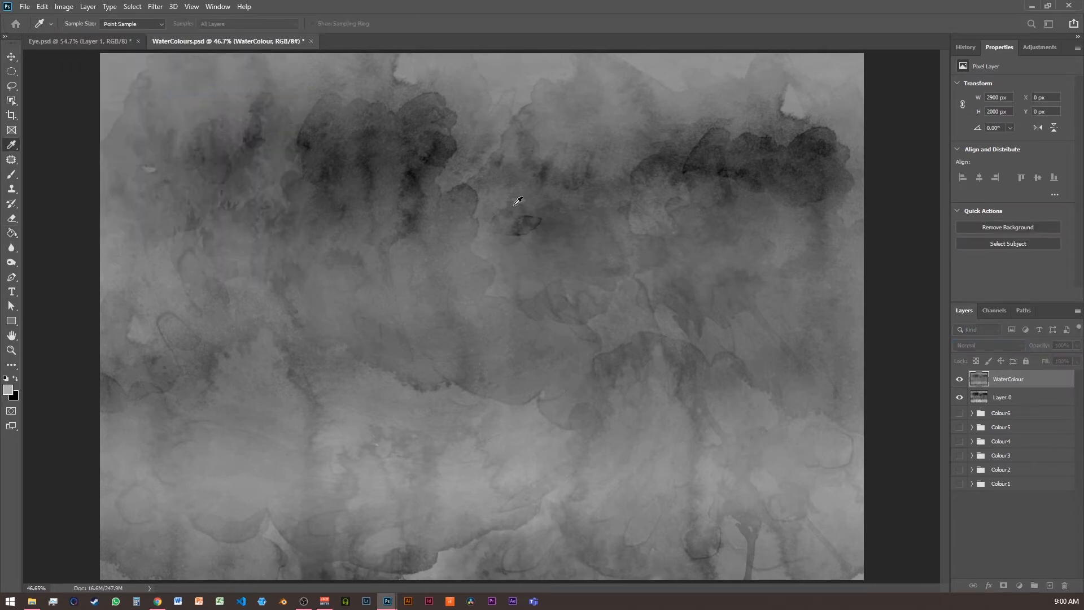
left_click_drag(666, 205, 815, 88)
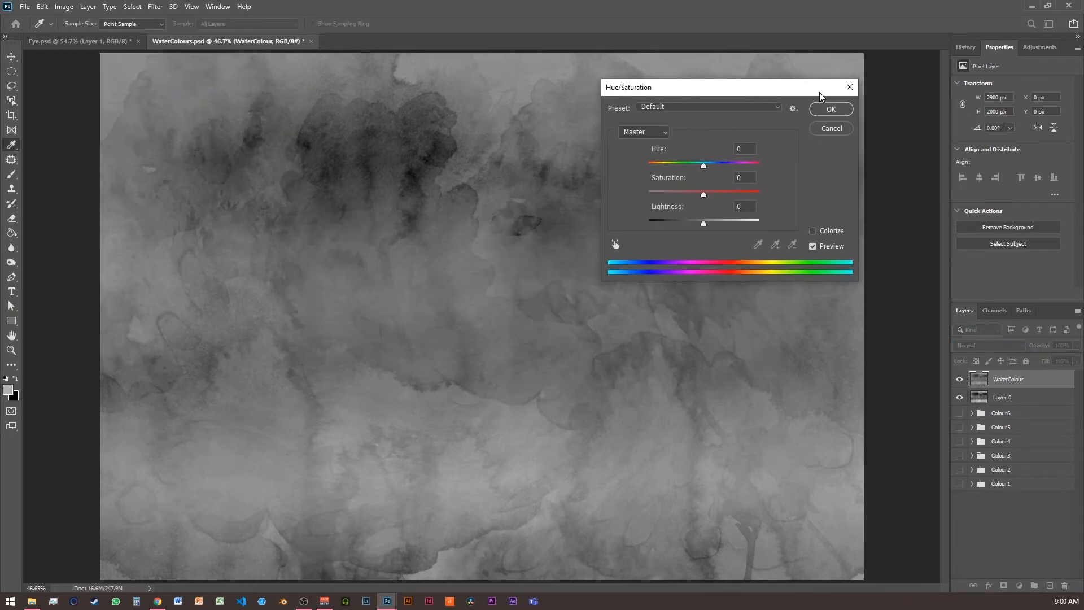
left_click(813, 231)
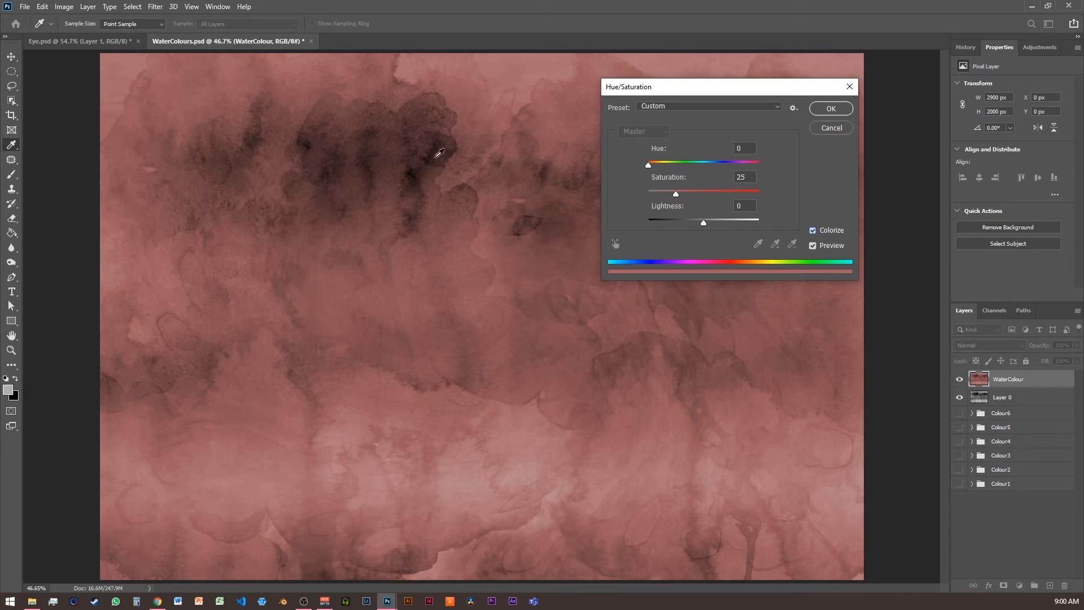
left_click_drag(676, 193, 710, 223)
left_click_drag(648, 165, 699, 168)
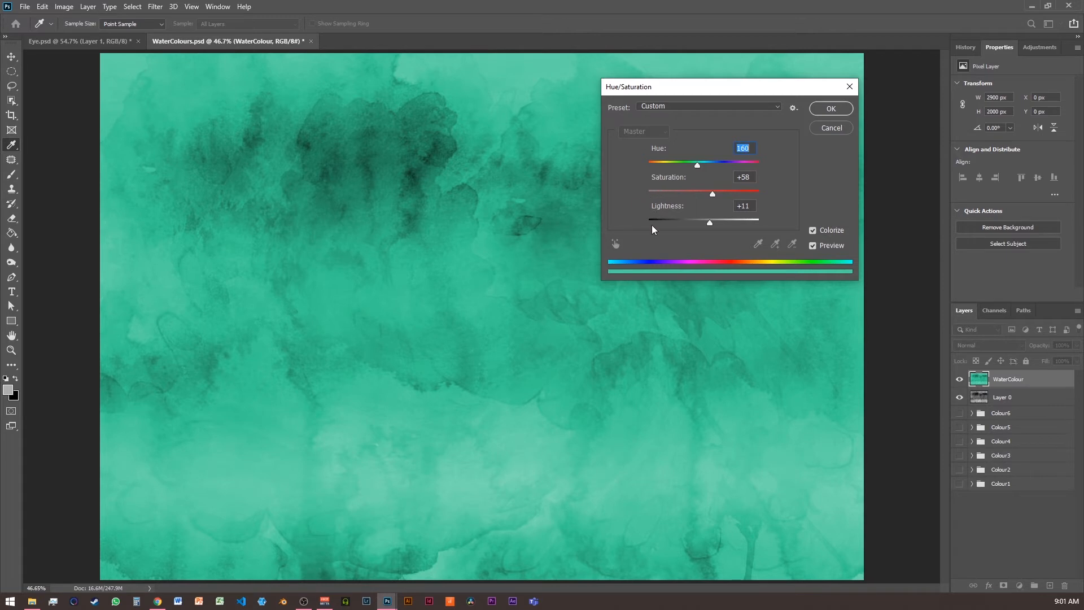
left_click(826, 128)
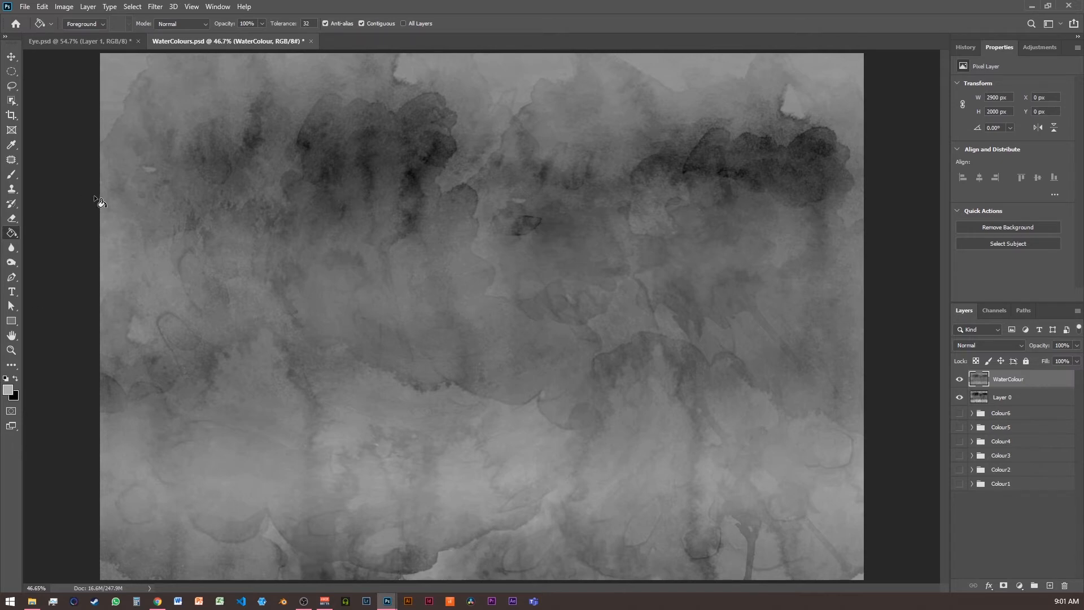
left_click(8, 390)
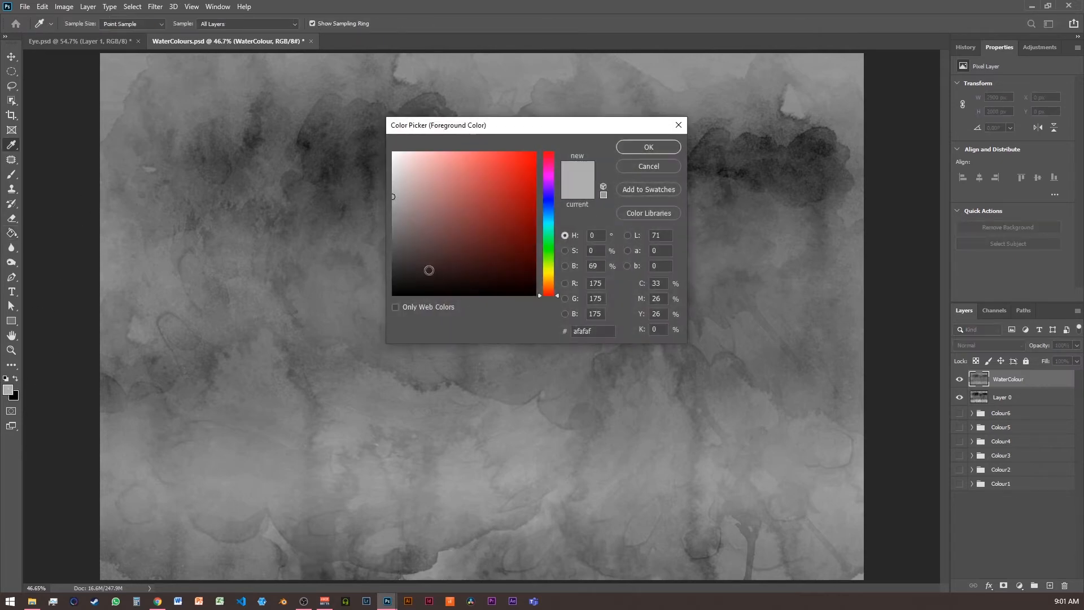
left_click(508, 172)
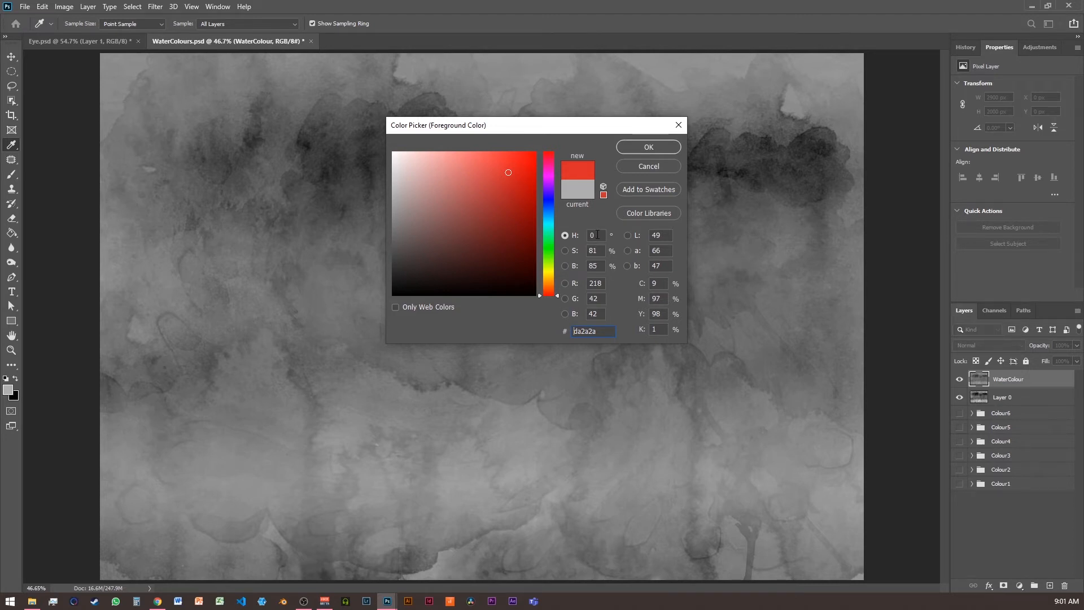
left_click_drag(600, 333, 563, 331)
left_click(648, 167)
left_click(64, 6)
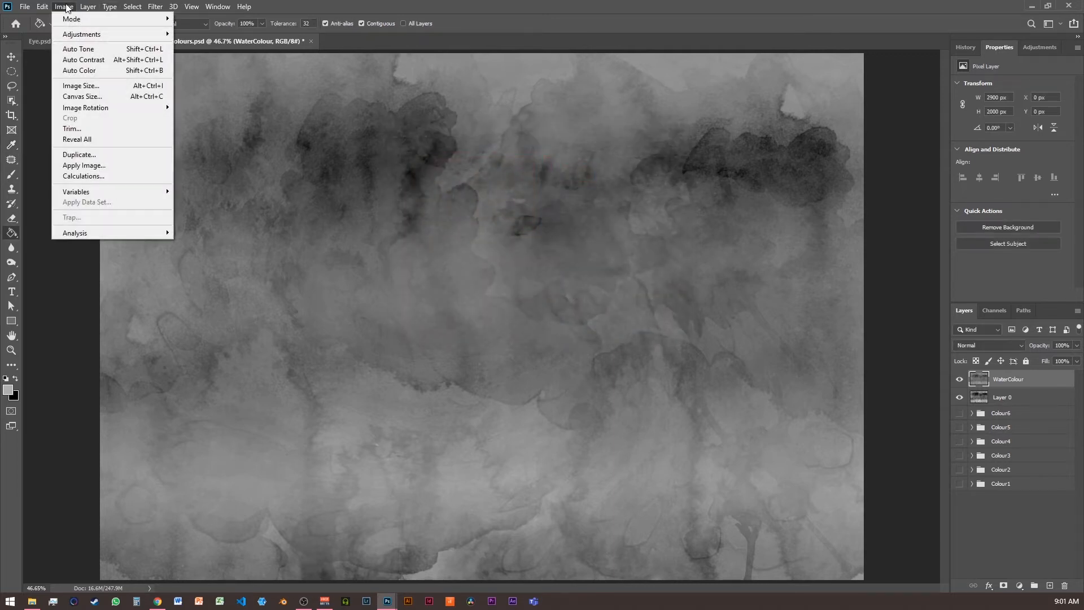
mouse_move(87, 34)
left_click(215, 92)
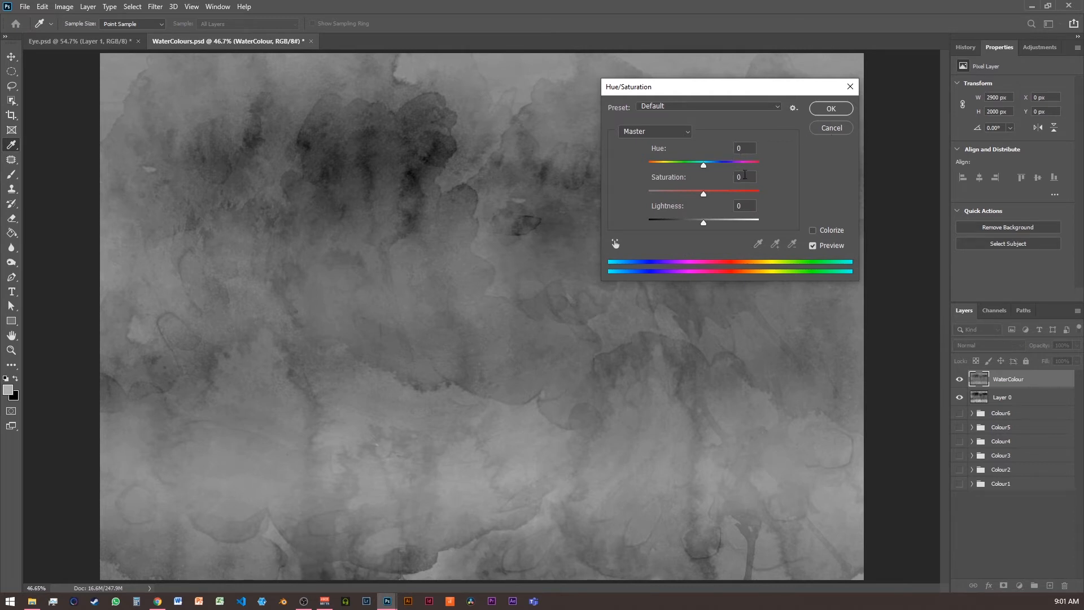
left_click(831, 128)
key("g")
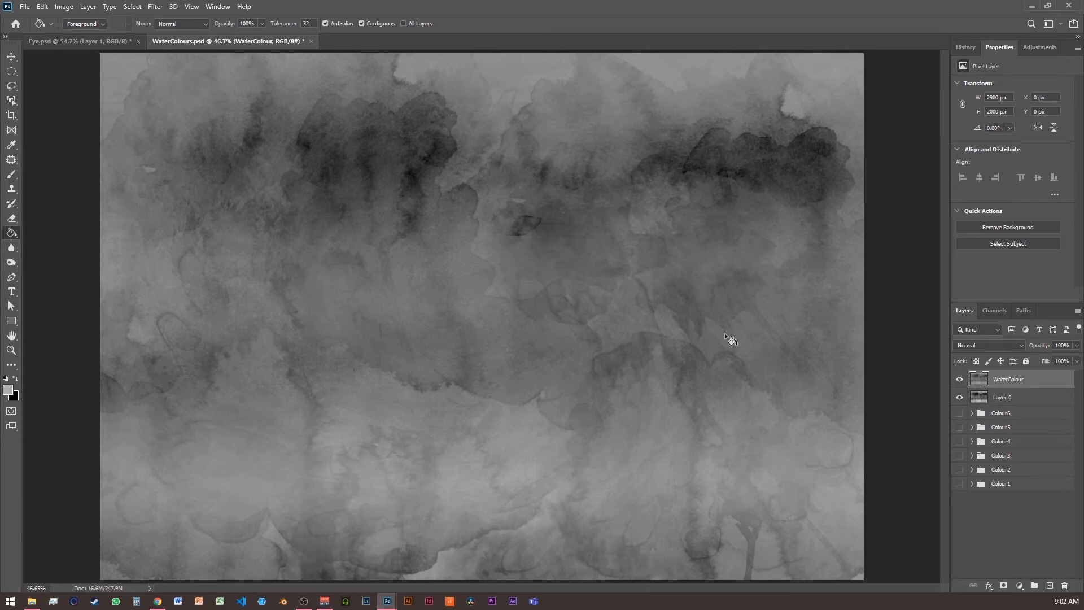
Examine the Colour6 group's orange and yellow layers and mask with WaterColour and Layer 0 hidden, and restore the layer visibility.
left_click(959, 379)
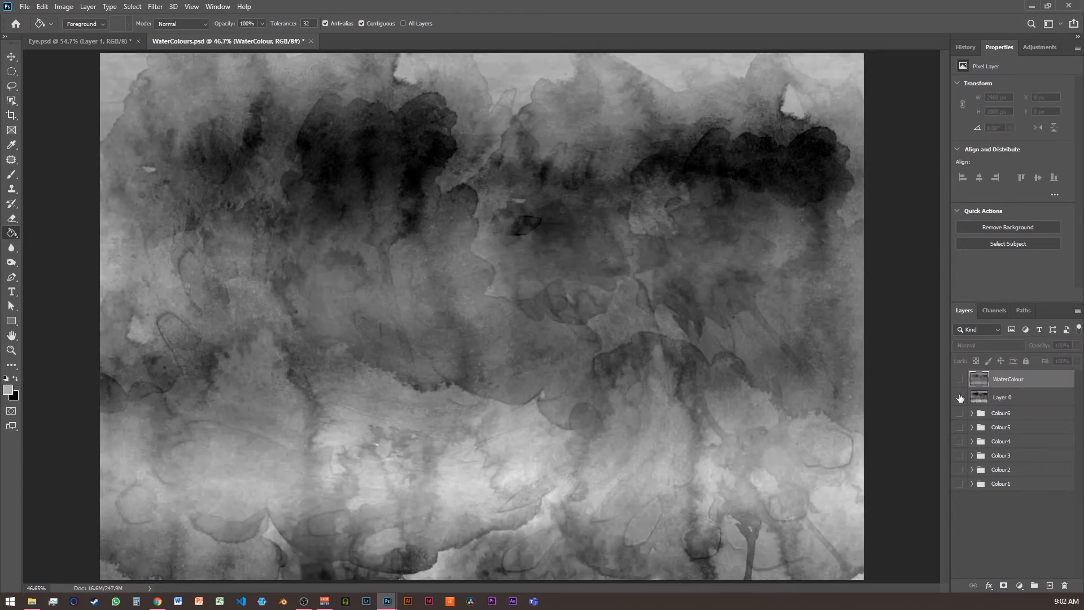
left_click(959, 398)
left_click_drag(960, 414, 968, 481)
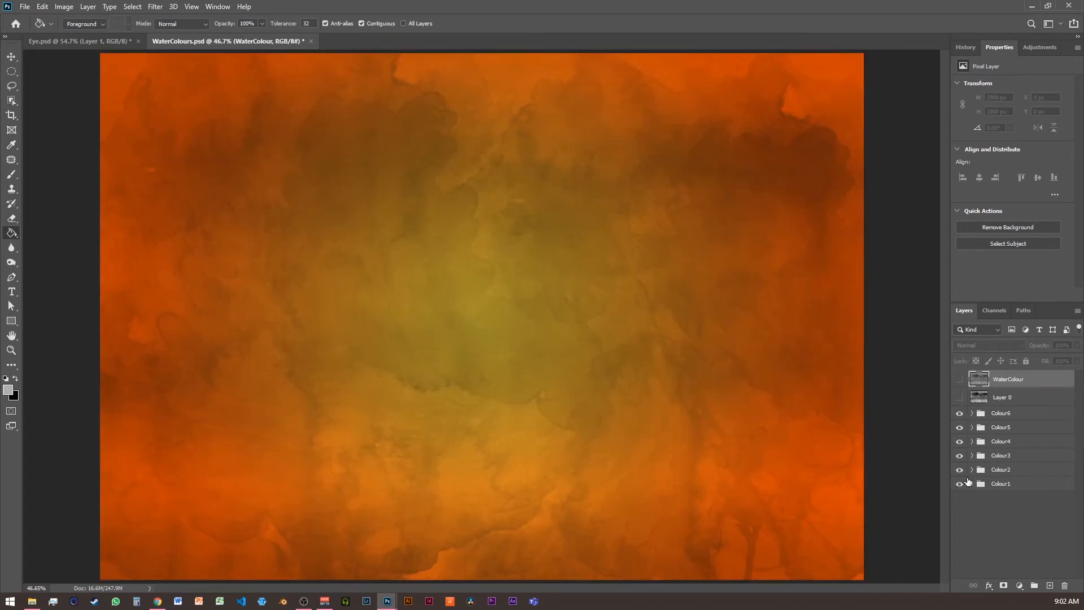
left_click_drag(960, 427, 962, 484)
left_click(972, 413)
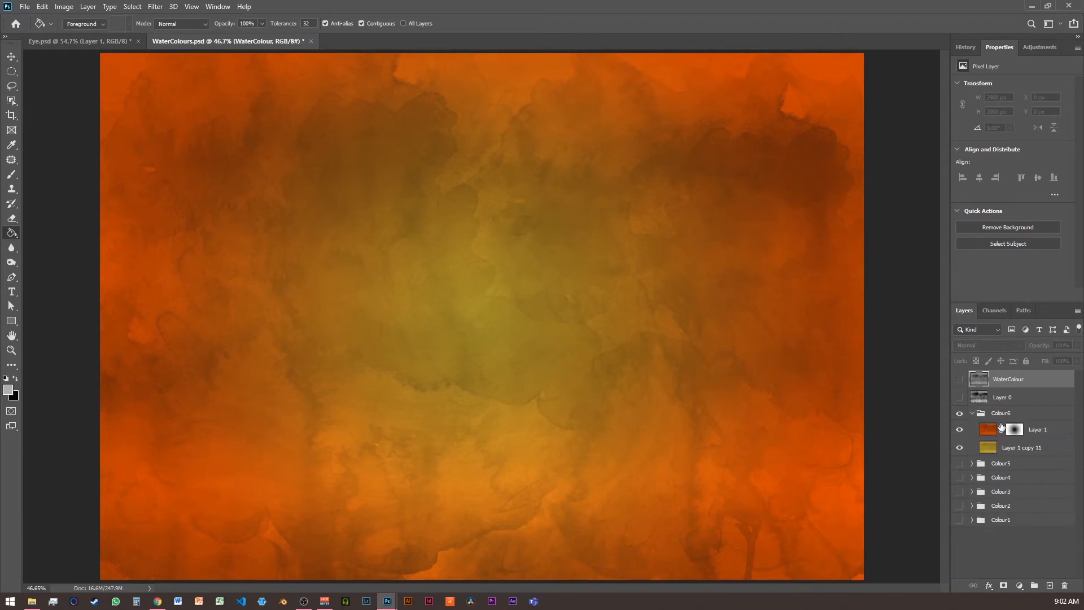
left_click(959, 430)
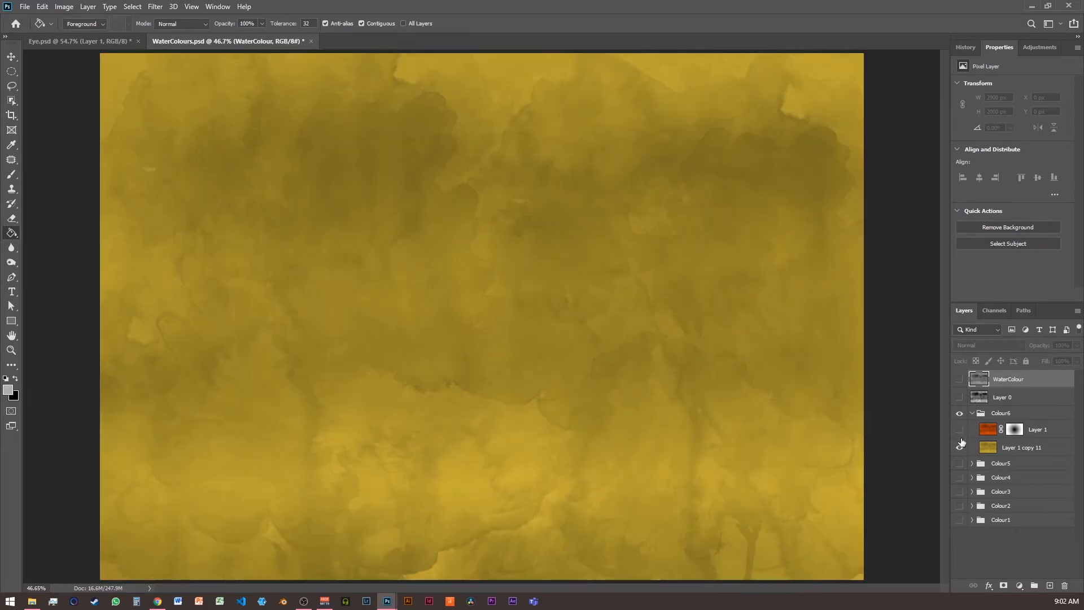
left_click(960, 429)
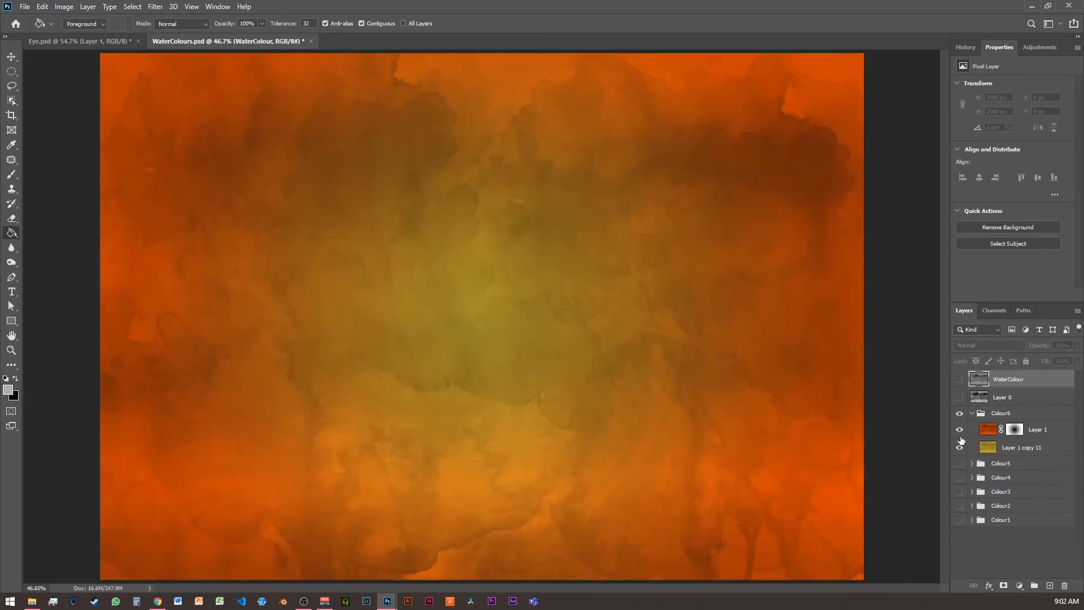
left_click(1014, 430)
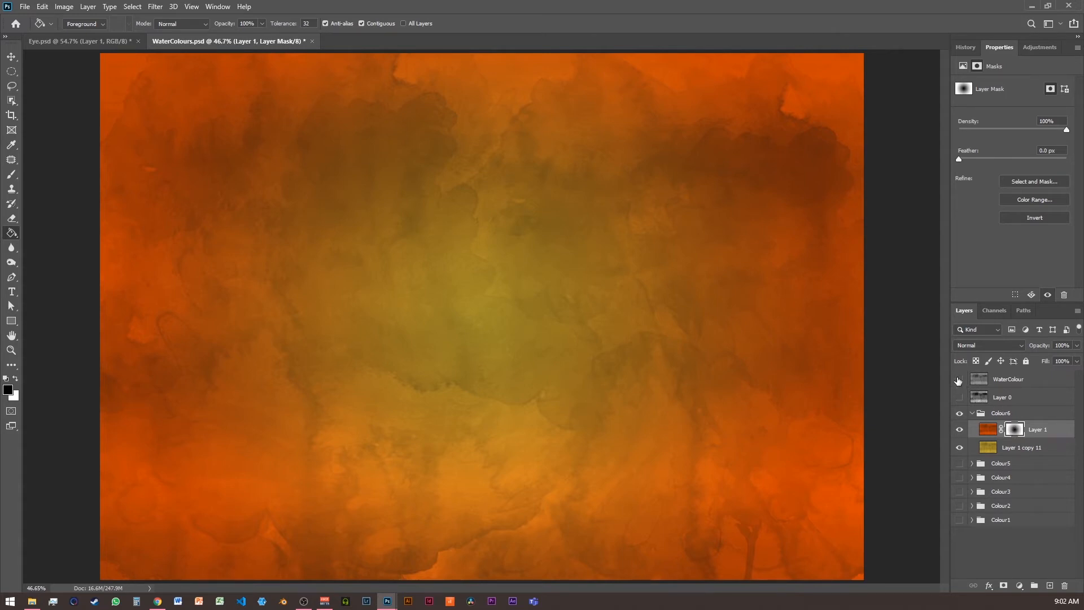
left_click(958, 413)
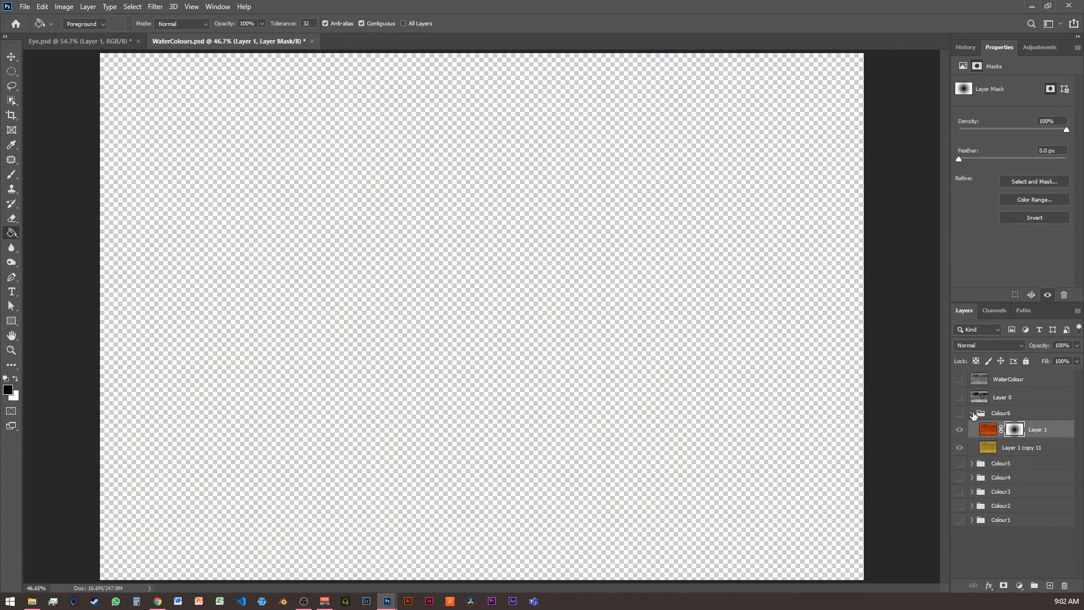
left_click(972, 413)
left_click(959, 379)
left_click(959, 397)
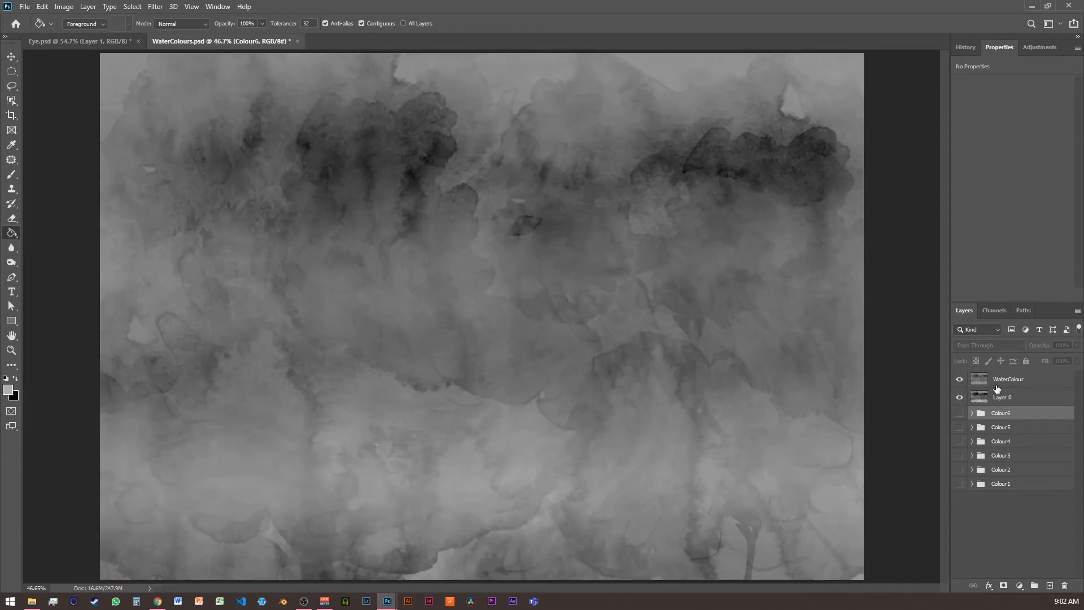
Colorize the WaterColour layer green in Hue/Saturation with hue 119 and saturation 62.
left_click(1003, 379)
left_click(64, 7)
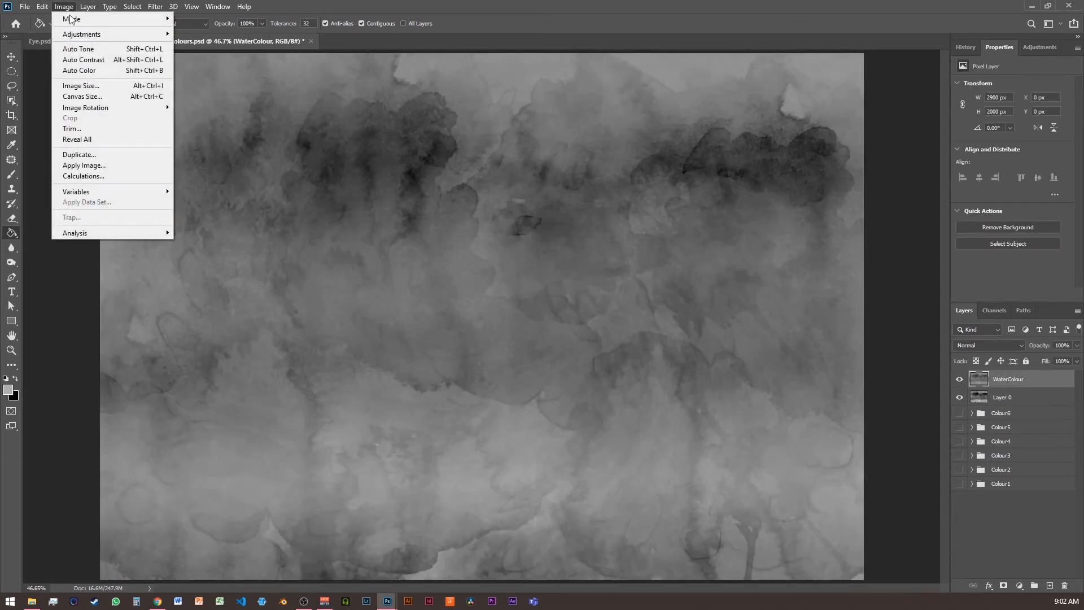
mouse_move(88, 35)
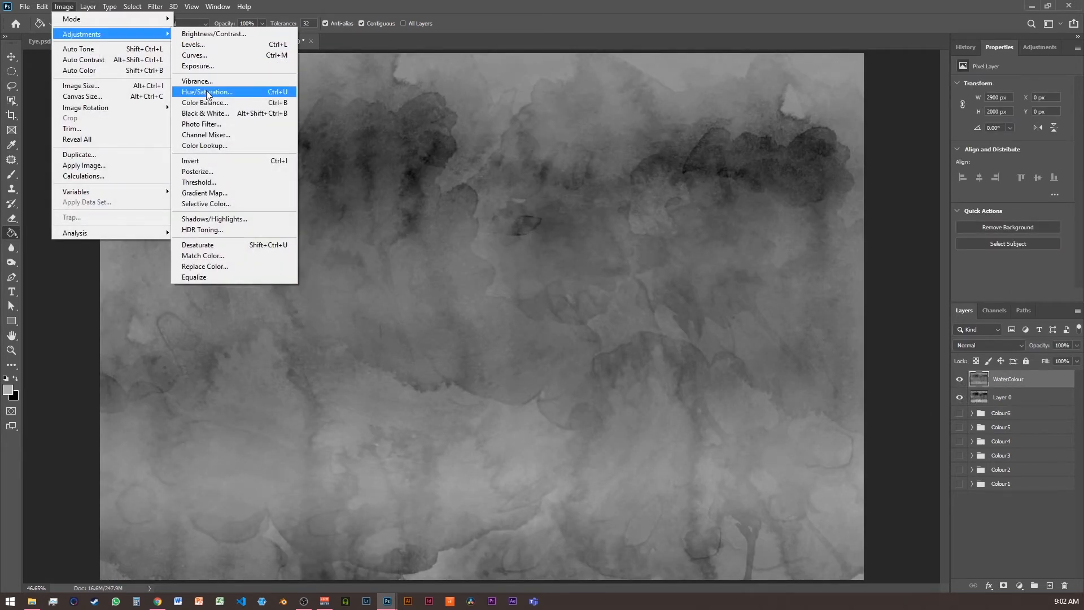
left_click(209, 92)
left_click(812, 229)
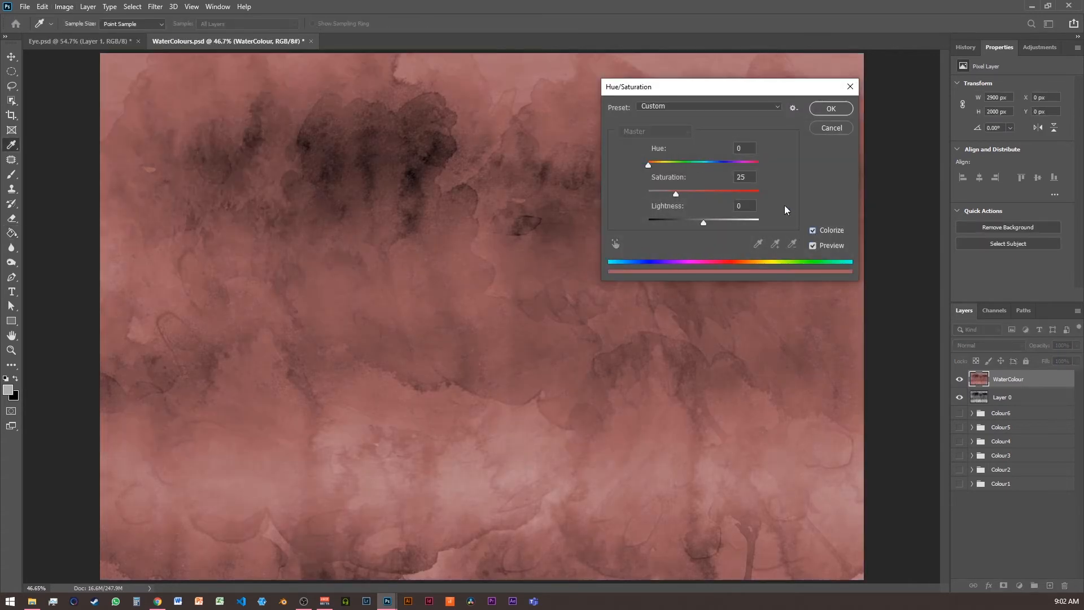
mouse_move(655, 168)
left_mouse_down()
mouse_move(684, 165)
mouse_move(685, 196)
mouse_move(717, 194)
left_mouse_up()
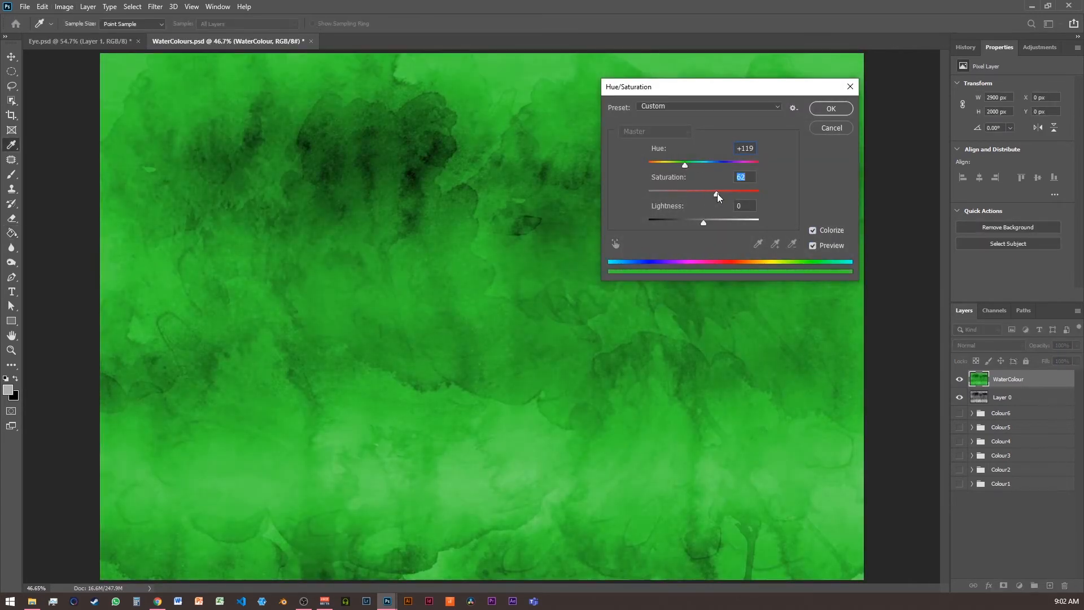
left_click(831, 109)
Hide the WaterColour layer and colorize Layer 0 red in Hue/Saturation with hue 0, saturation 64 and lightness -43.
left_click(959, 379)
left_click(995, 398)
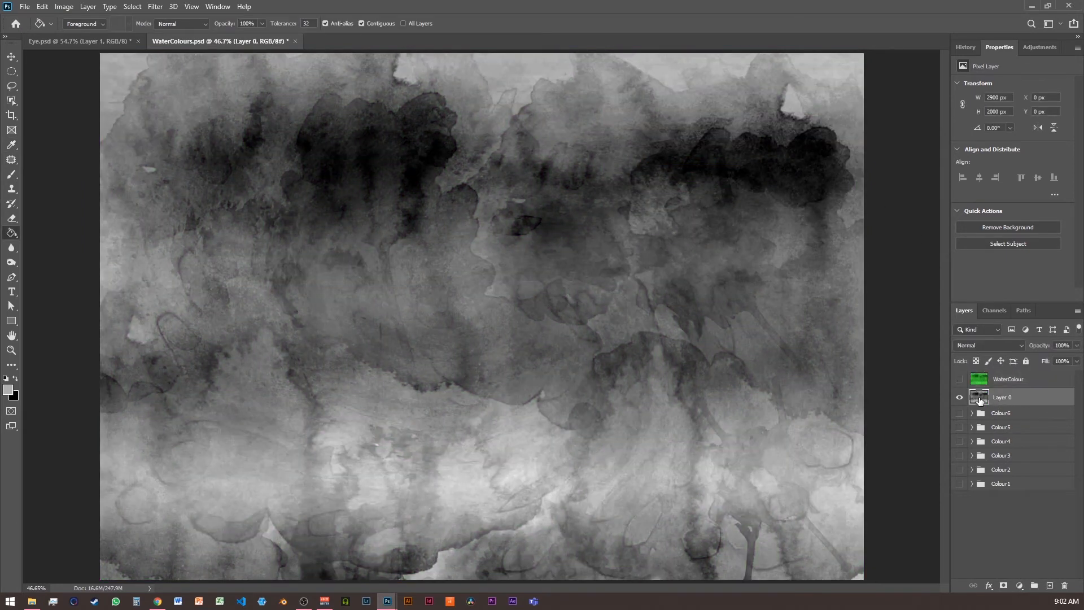
left_click(63, 7)
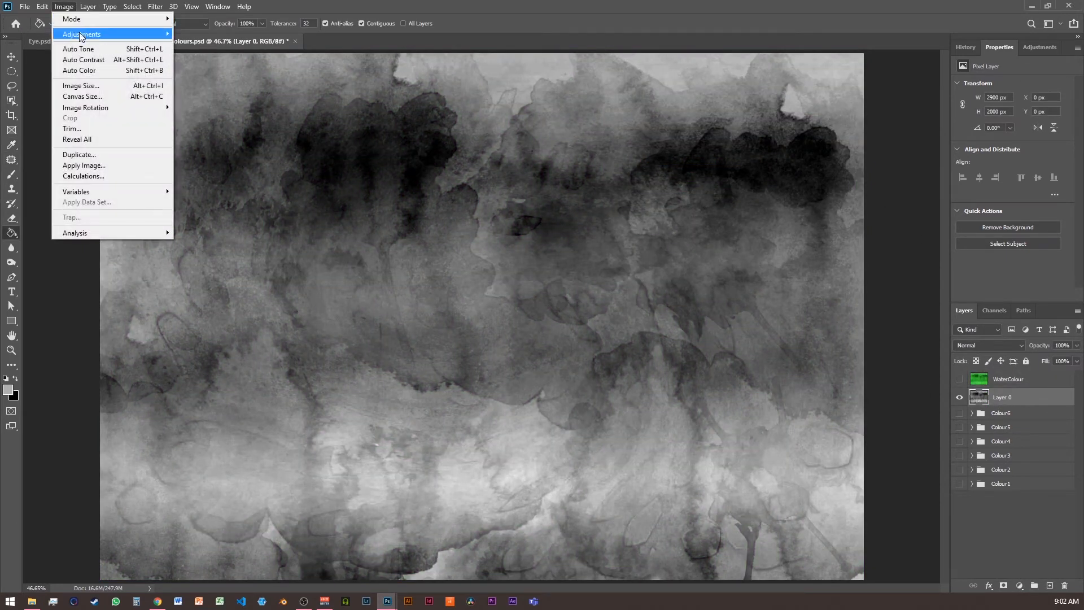
mouse_move(152, 35)
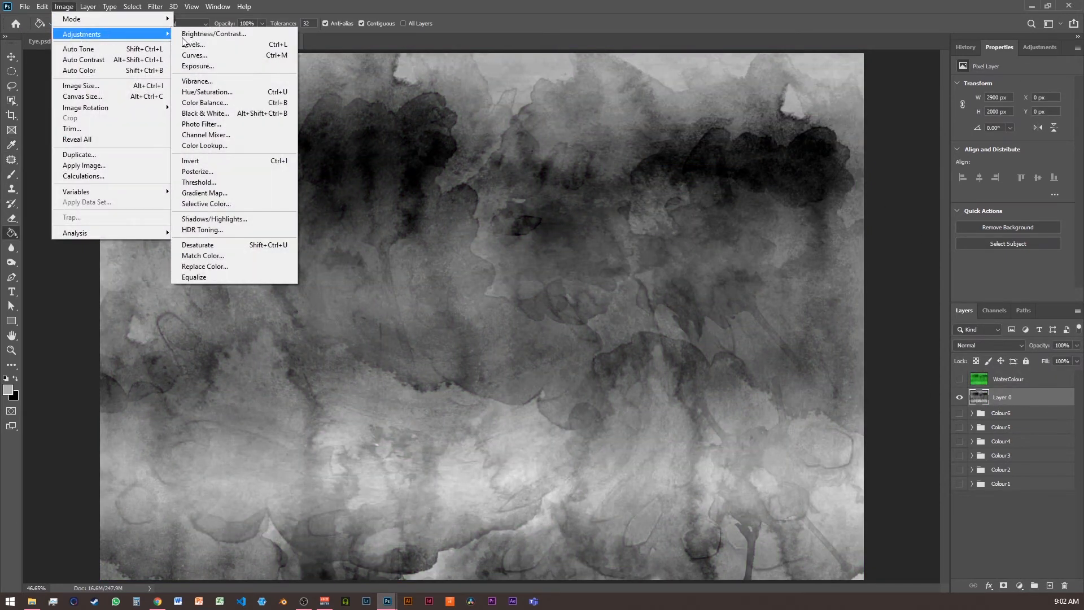
left_click(207, 91)
left_click(813, 229)
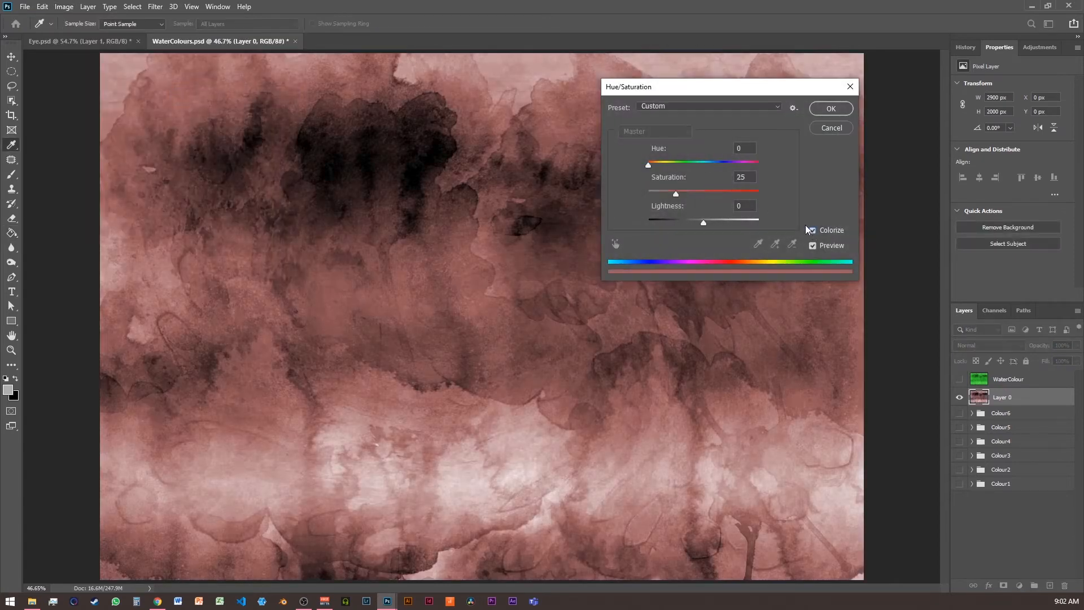
left_click_drag(676, 194, 680, 222)
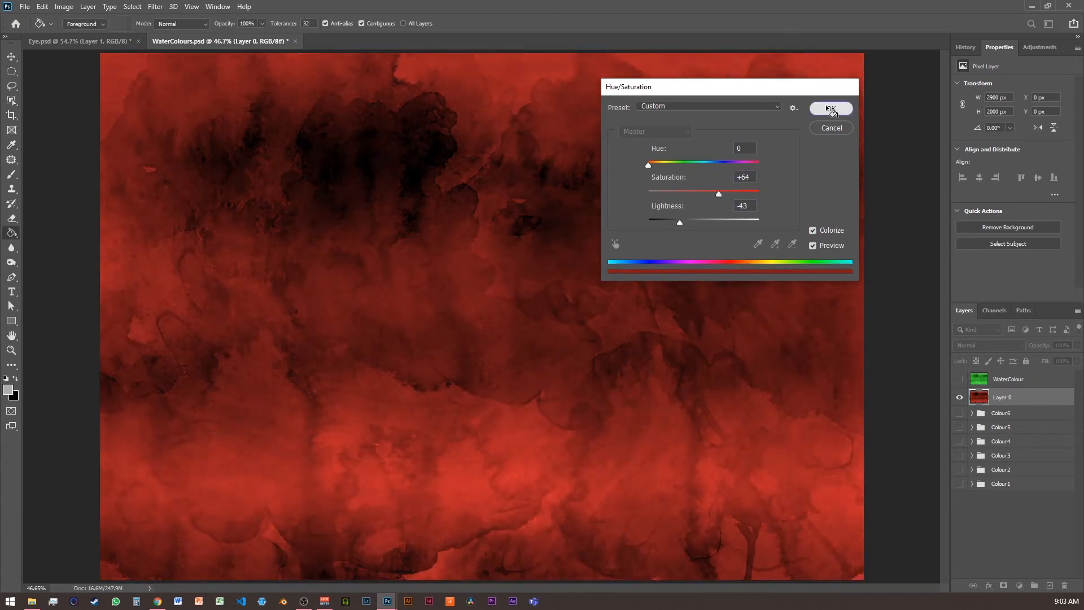
left_click(827, 109)
Show the WaterColour layer again, give it a layer mask and activate the Gradient tool.
left_click(961, 379)
left_click(980, 379)
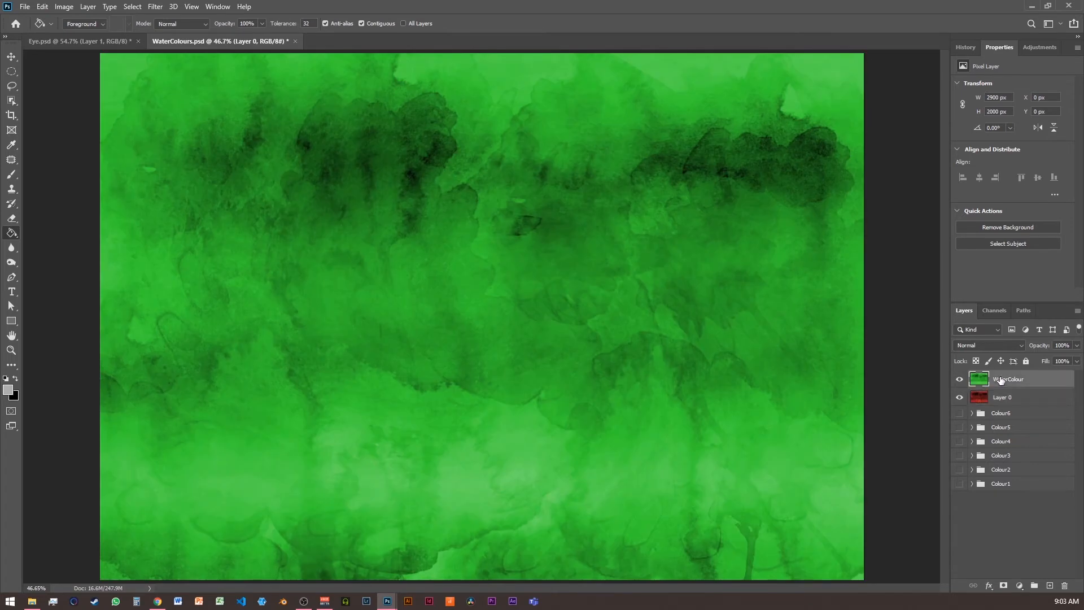
left_click(1003, 585)
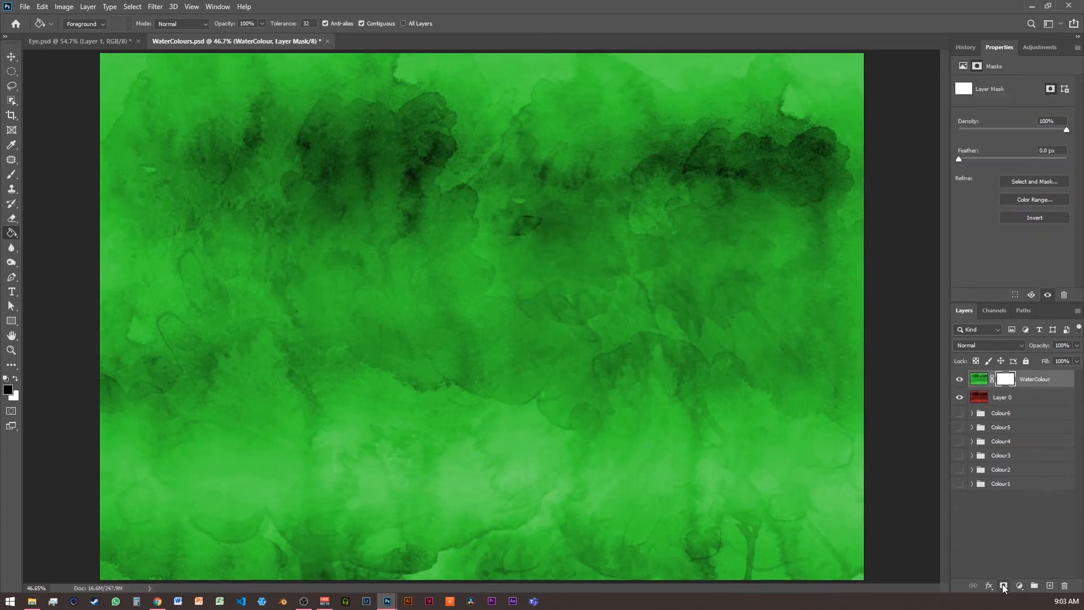
right_click(12, 232)
left_click(56, 233)
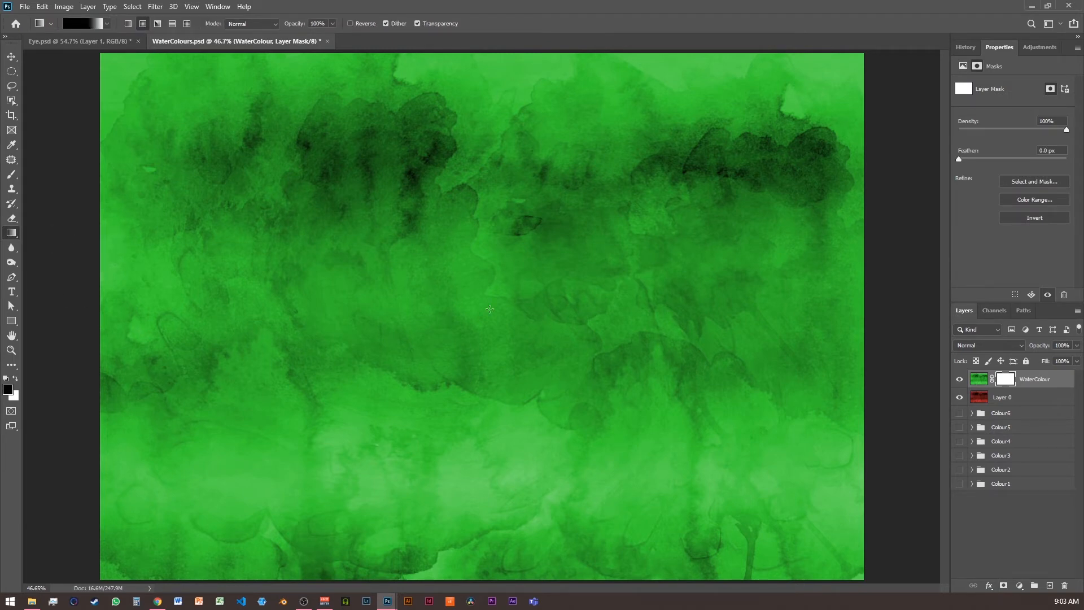
Try radial black-to-white gradients of various sizes and positions on the WaterColour layer's mask.
left_click_drag(496, 311, 734, 241)
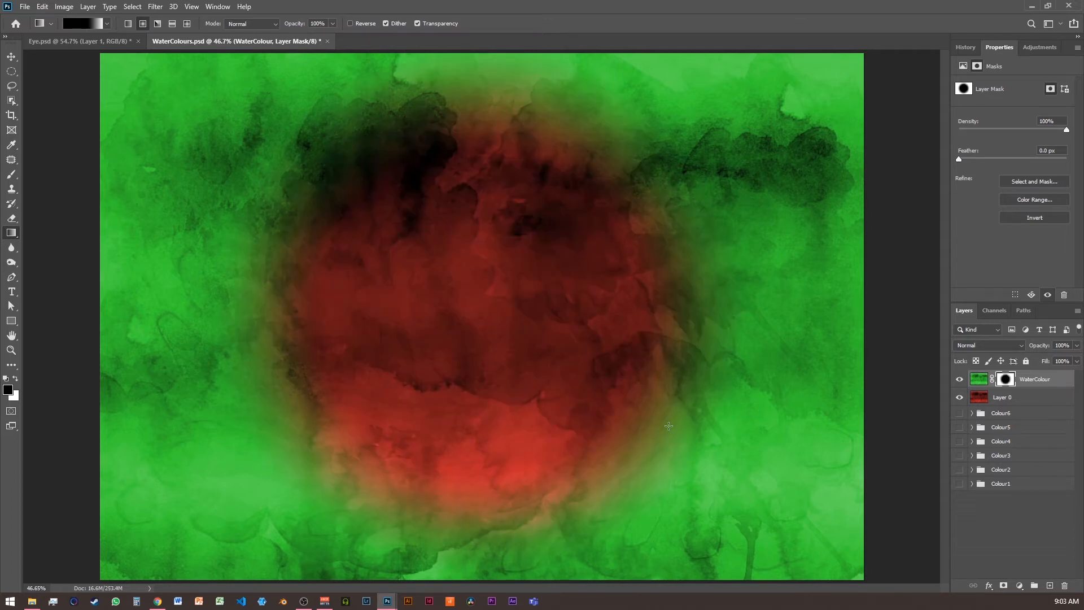
left_click_drag(728, 159, 621, 270)
left_click_drag(333, 148, 418, 223)
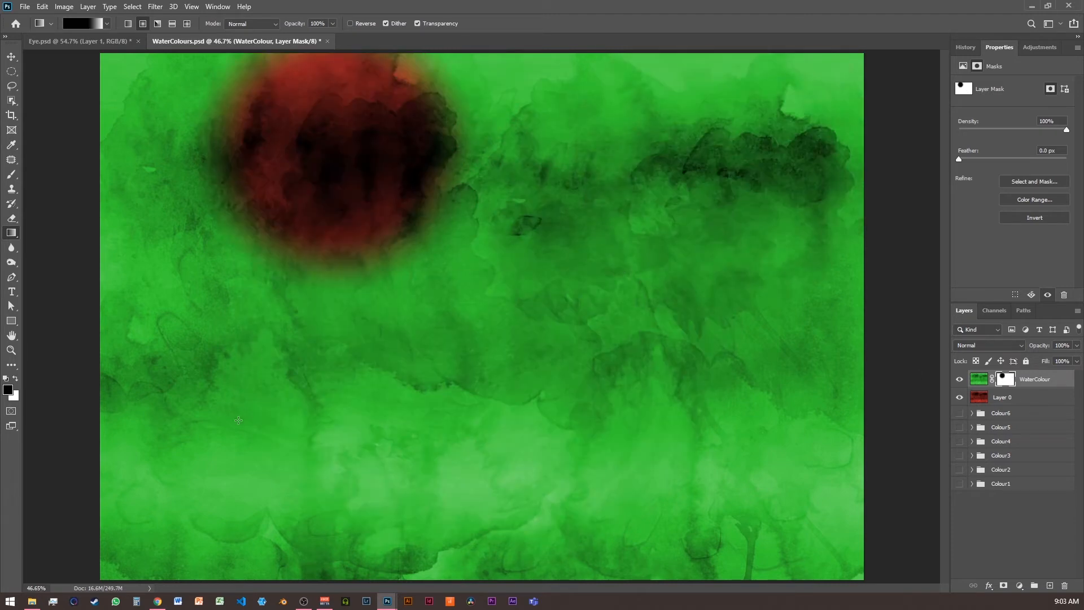
left_click_drag(246, 436, 490, 382)
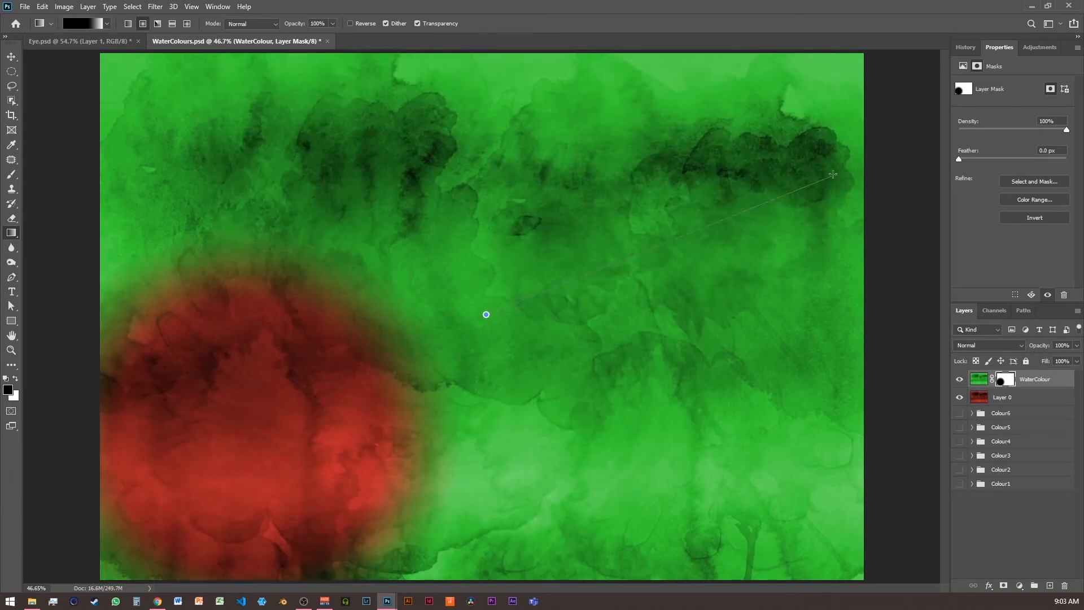
left_click_drag(486, 314, 824, 100)
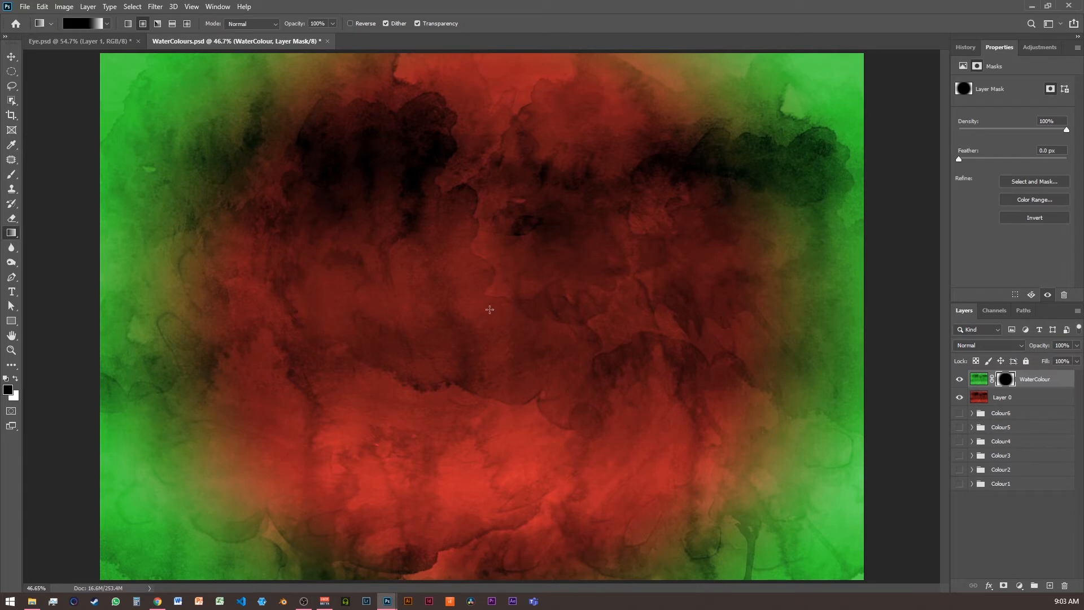
left_click_drag(490, 310, 561, 313)
left_click_drag(450, 310, 398, 318)
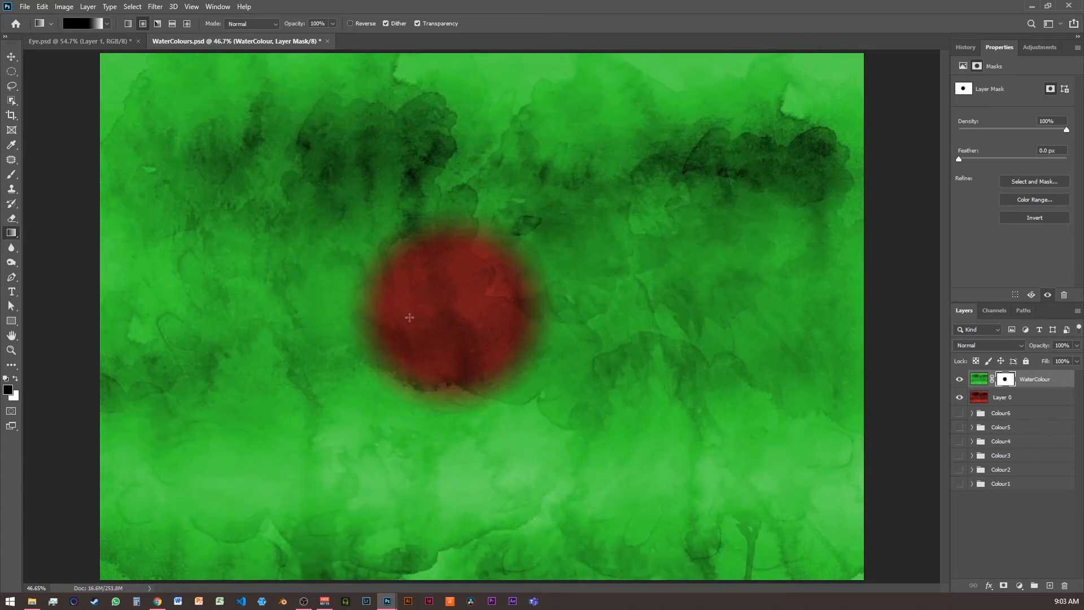
Try moving the gradient's black colour stop to location 75% in the Gradient Editor, and discard the change.
left_click(104, 24)
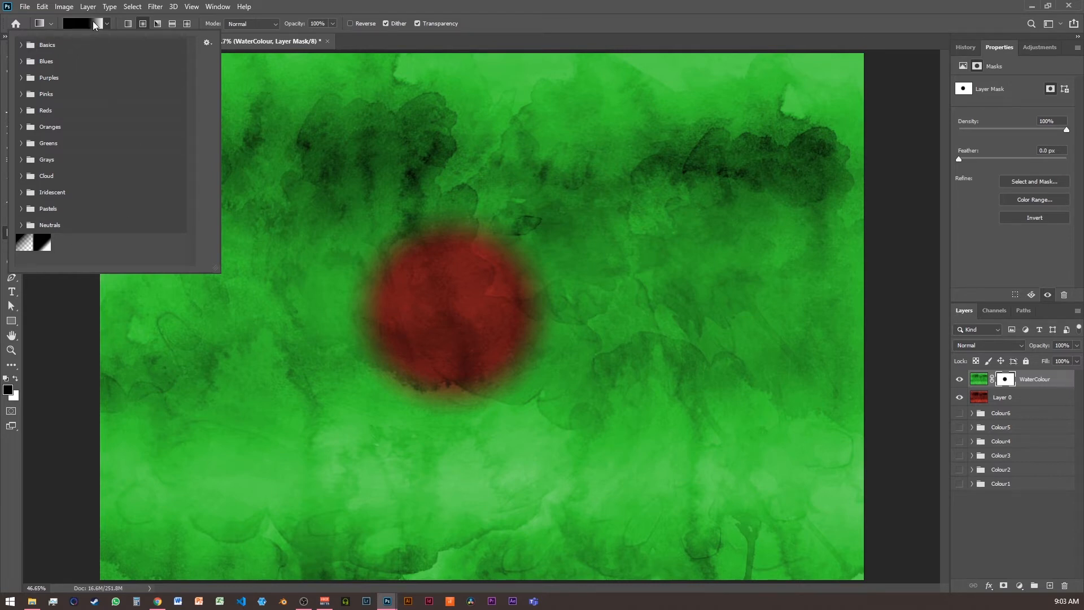
left_click(208, 43)
left_click(247, 57)
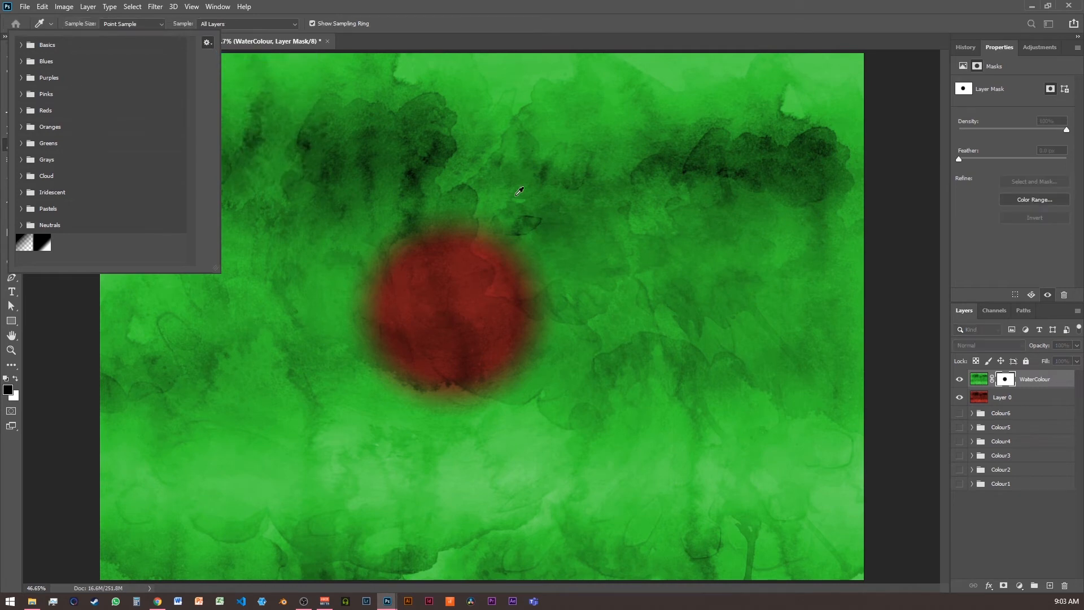
left_click_drag(567, 75, 565, 77)
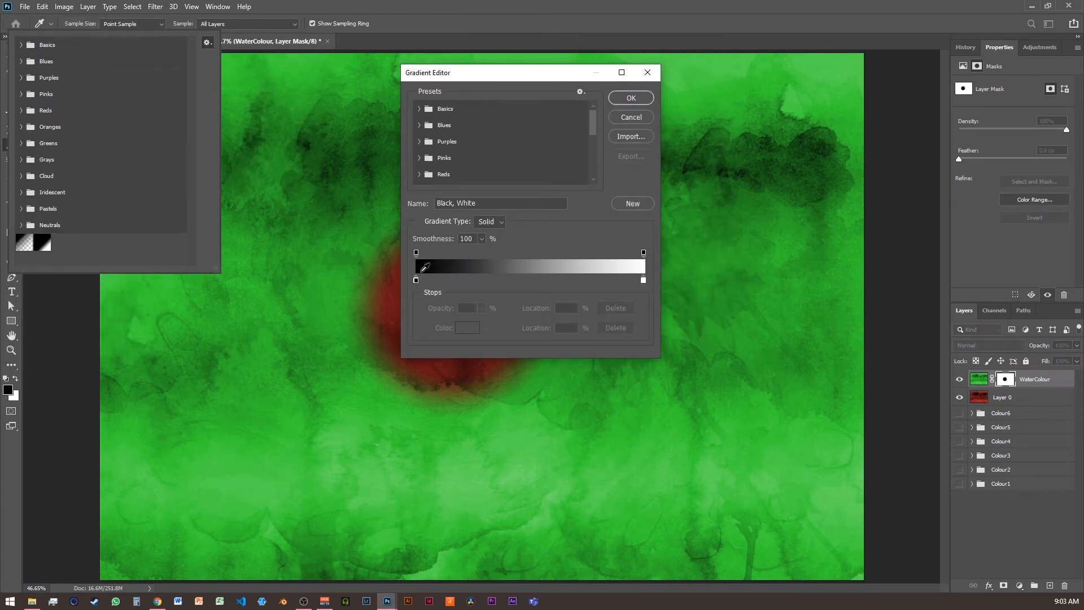
left_click_drag(418, 282, 587, 286)
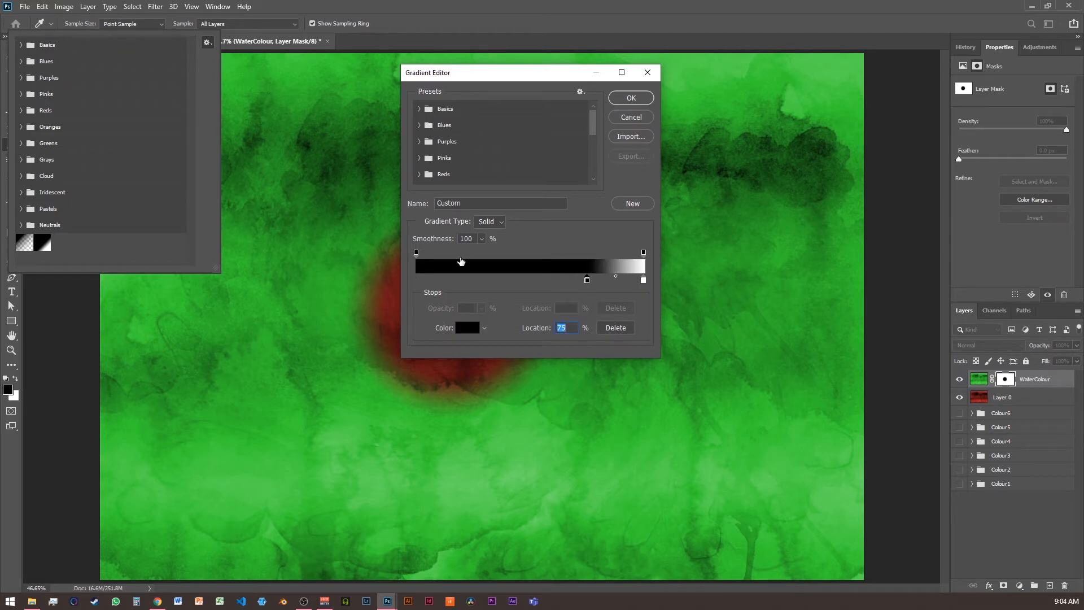
left_click(628, 117)
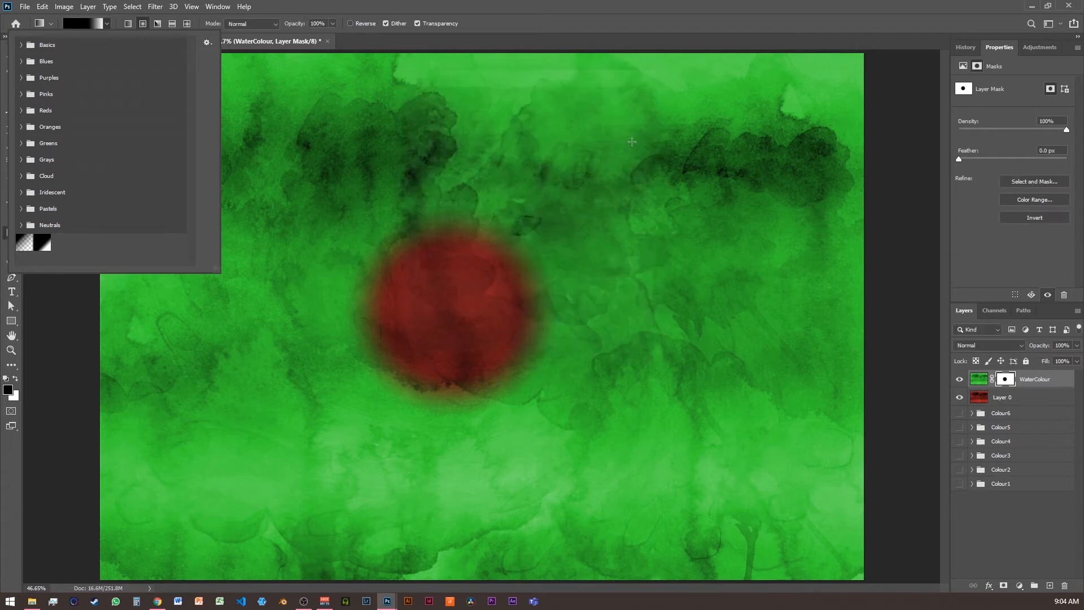
Apply a medium-sized radial gradient from the image centre on the WaterColour mask, revealing the red layer as a soft circle.
left_click(484, 284)
left_click_drag(476, 295, 676, 143)
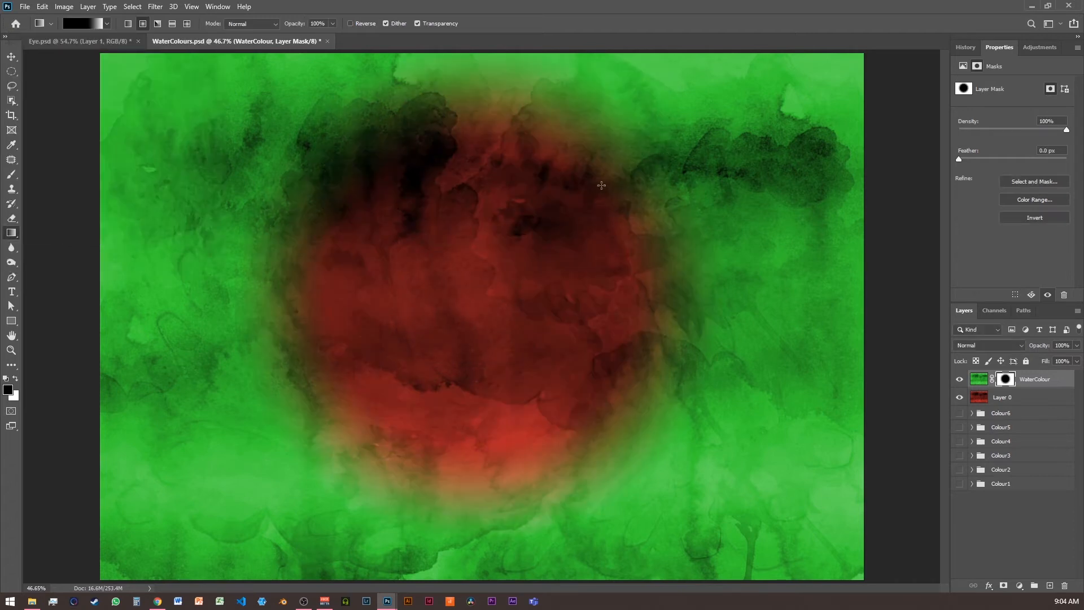
left_click_drag(477, 293, 632, 198)
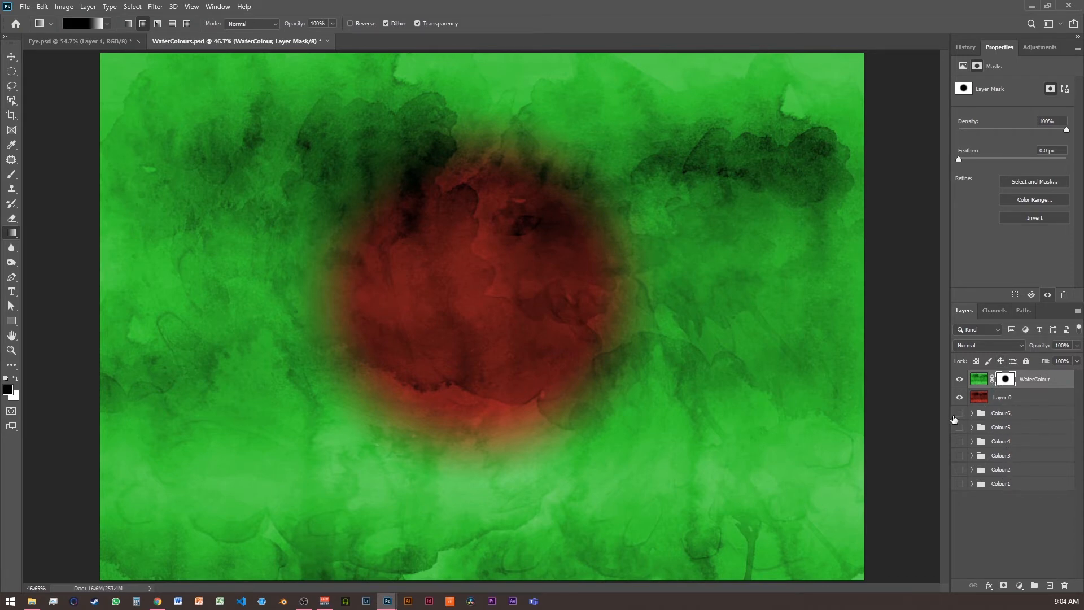
Show the groups Colour1 to Colour6 and copy all six into Eye.psd.
left_click_drag(959, 418, 961, 484)
left_click(1004, 417)
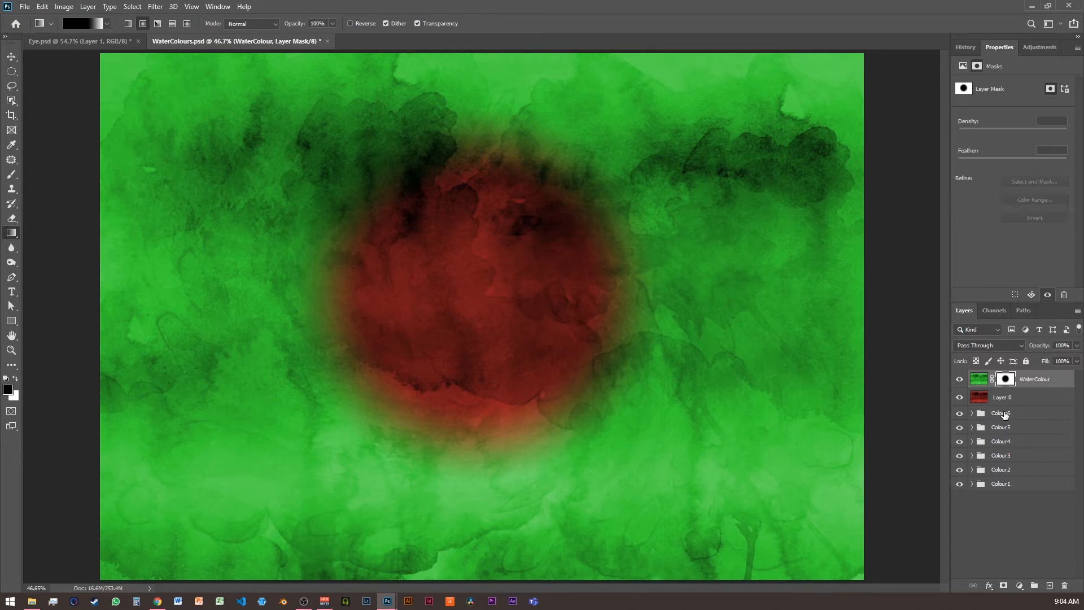
left_click(1007, 487, "shift")
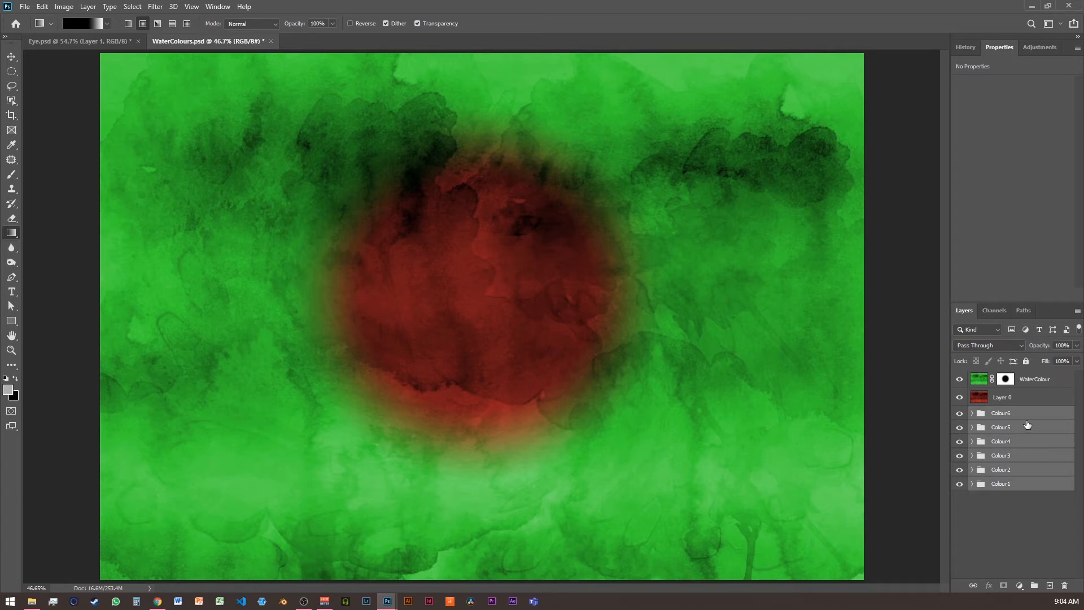
left_click(94, 47)
left_click_drag(1081, 438, 978, 420)
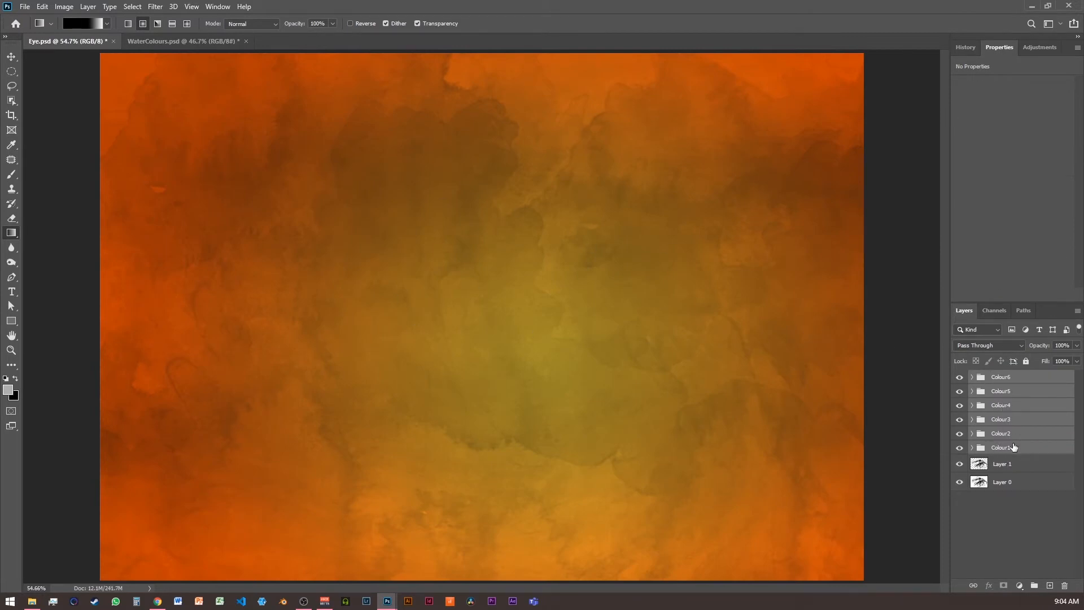
Move the eye drawing's Layer 1 above the Colour6 group and set its blend mode to Multiply.
left_click(997, 468)
left_click_drag(1005, 465, 1002, 372)
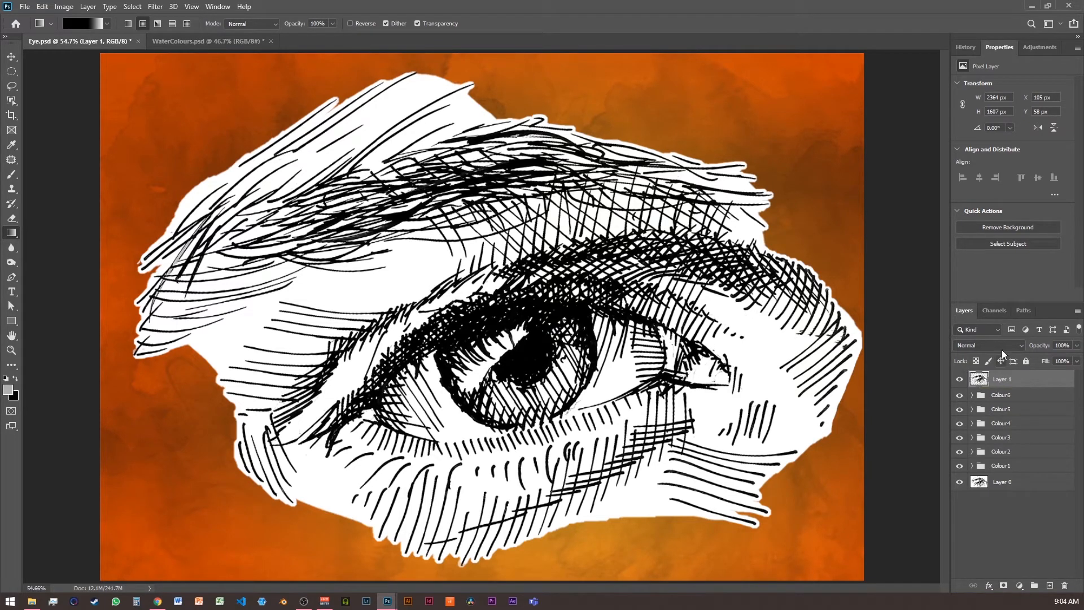
left_click(1015, 342)
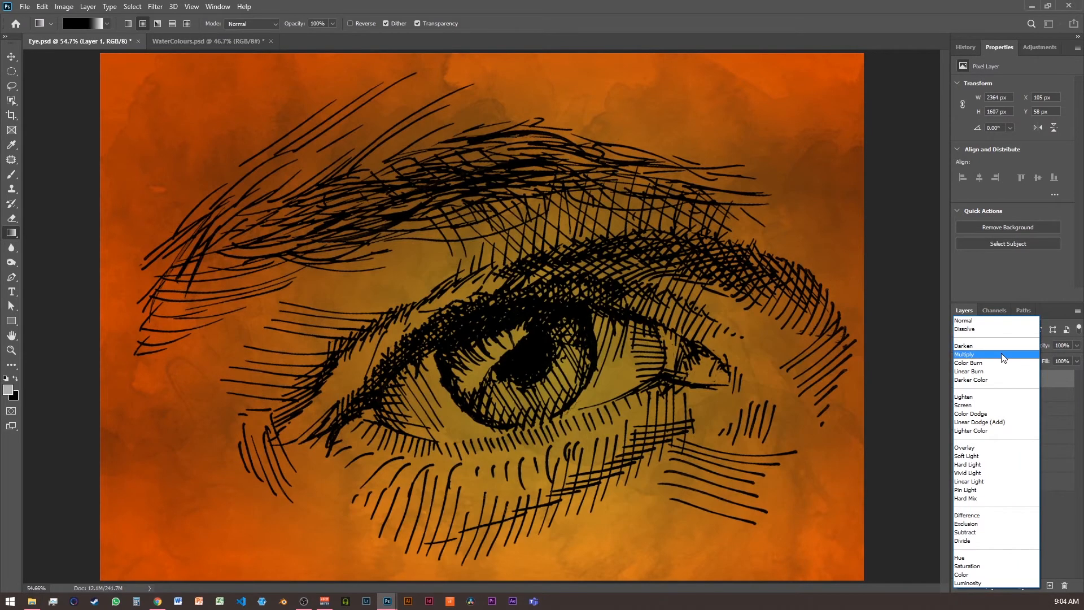
left_click(1002, 355)
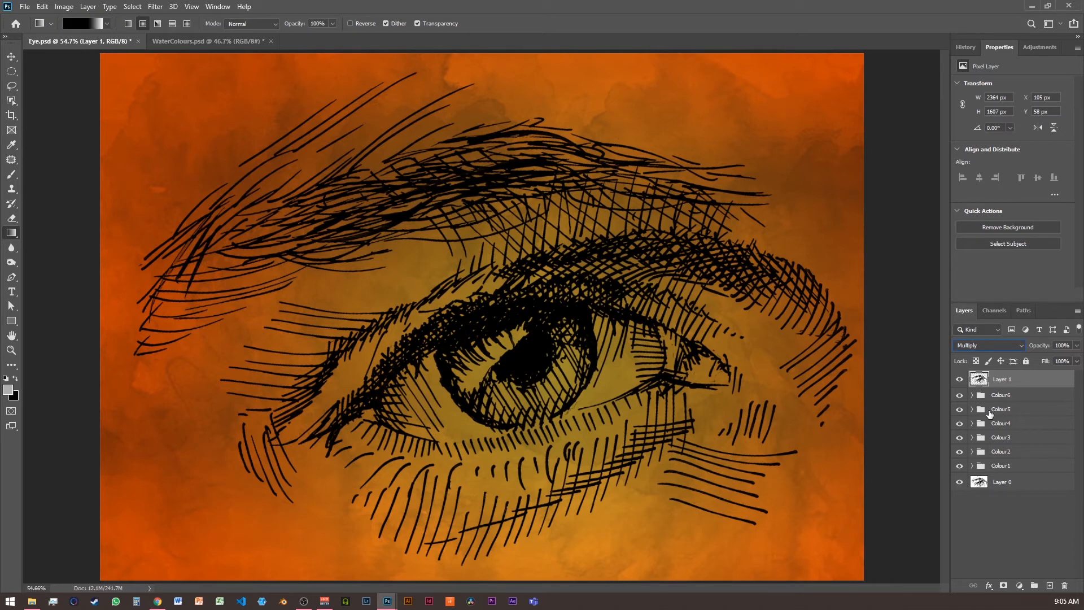
Hide the groups Colour6 through Colour2, then expand and select the Colour1 group.
left_click_drag(961, 397, 961, 454)
left_click(1007, 504)
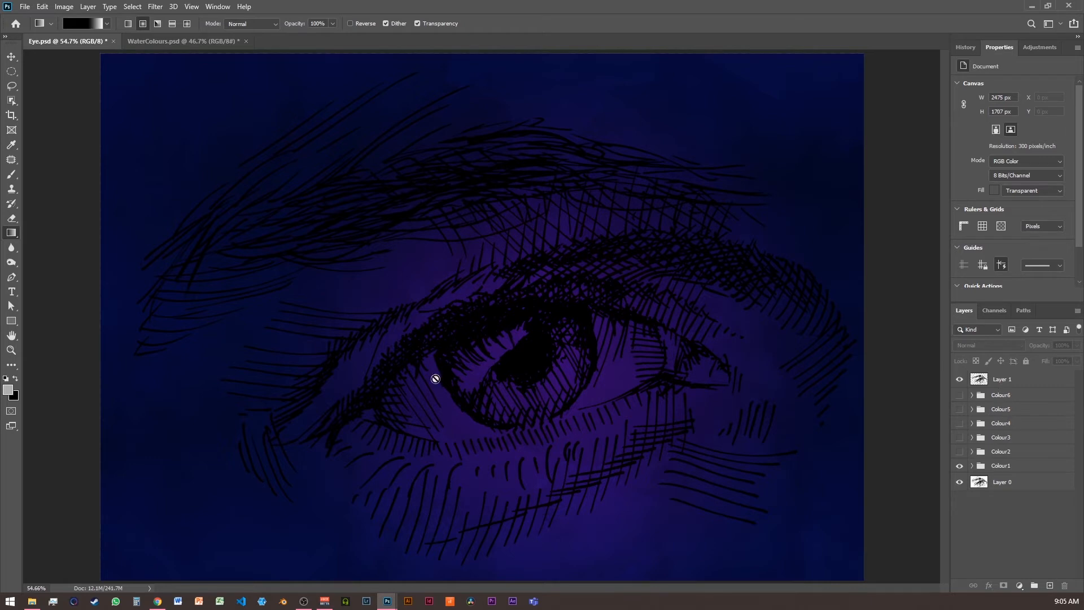
left_click(972, 466)
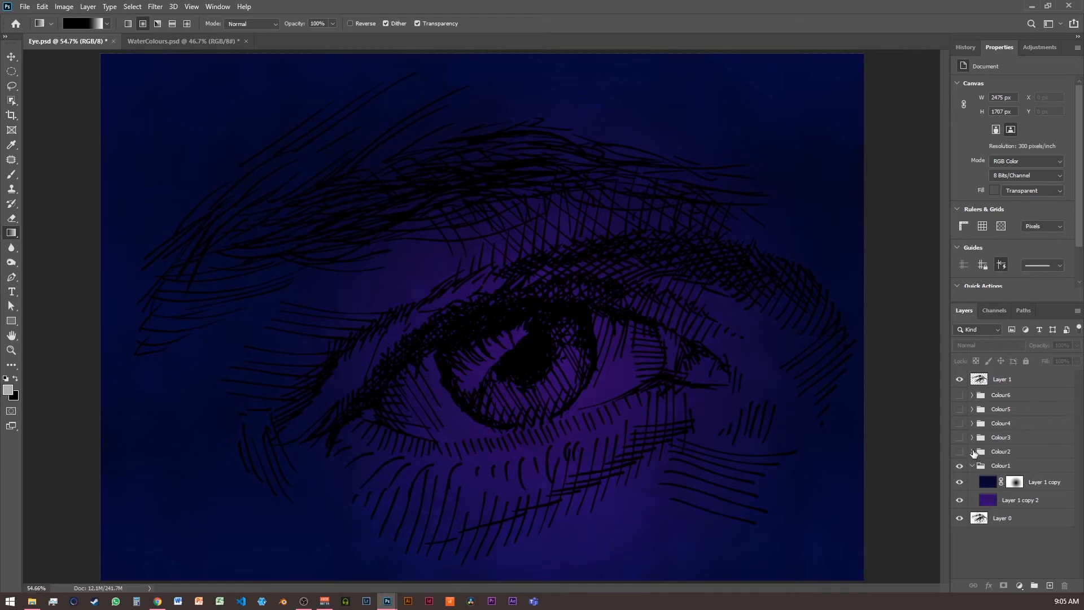
left_click(972, 452)
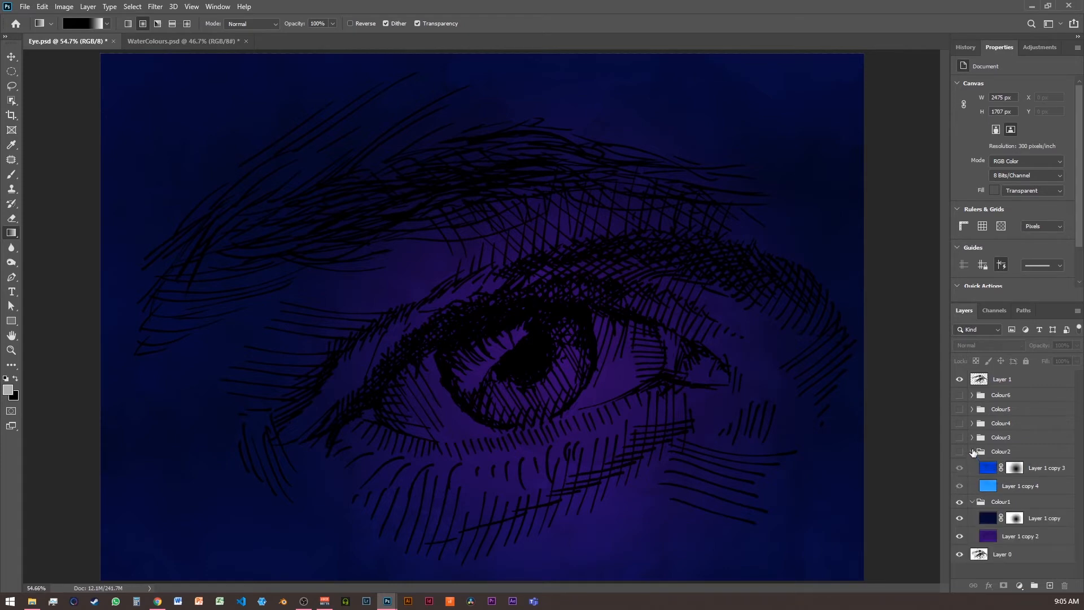
left_click(972, 452)
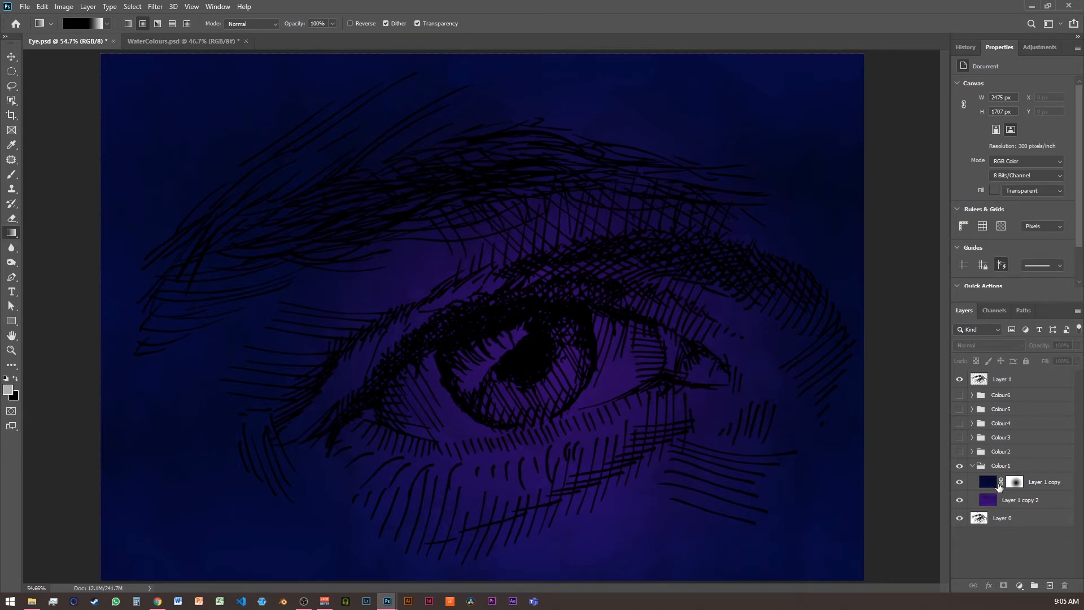
left_click(997, 468)
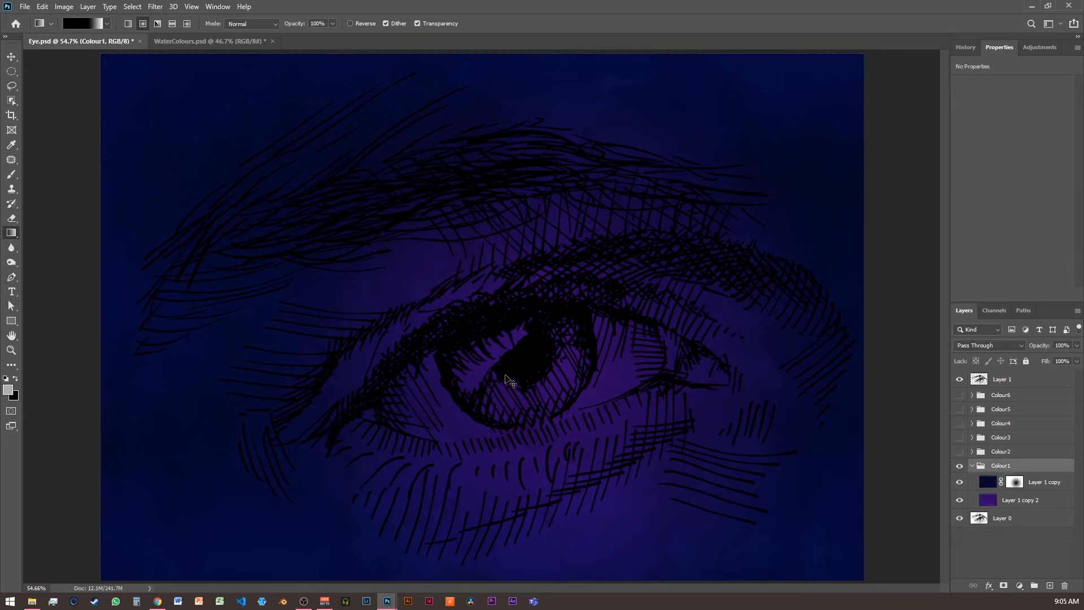
Set up the Pen tool in Path mode for tracing the iris and hide the Colour1 group.
key("ctrl+plus")
key("ctrl+plus")
key("ctrl+plus")
left_click(595, 373)
left_click(537, 232)
left_click_drag(594, 398, 493, 215)
key("ctrl+minus")
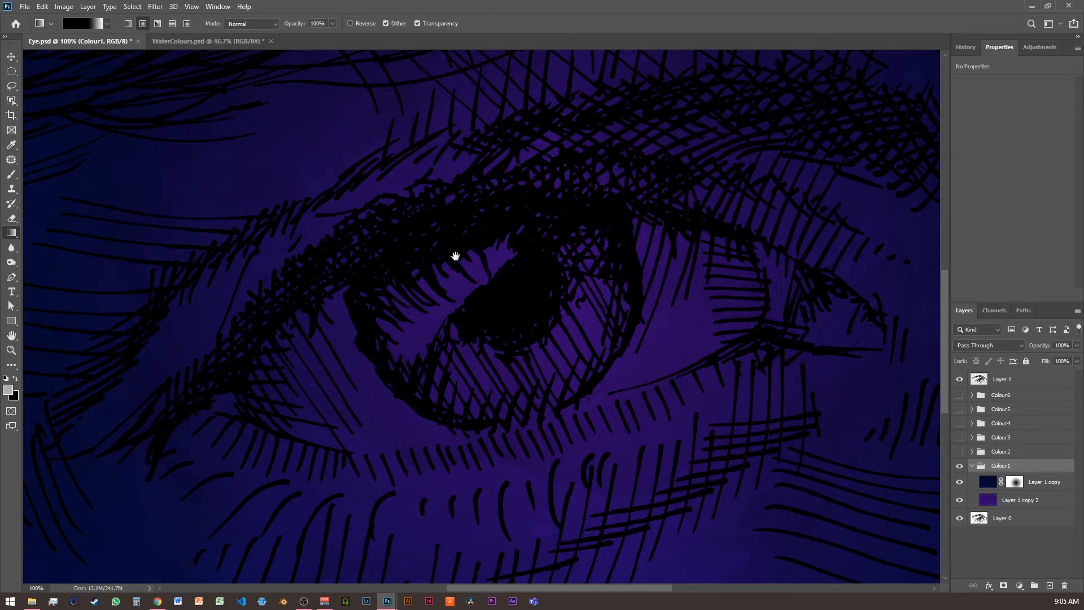
left_click(12, 279)
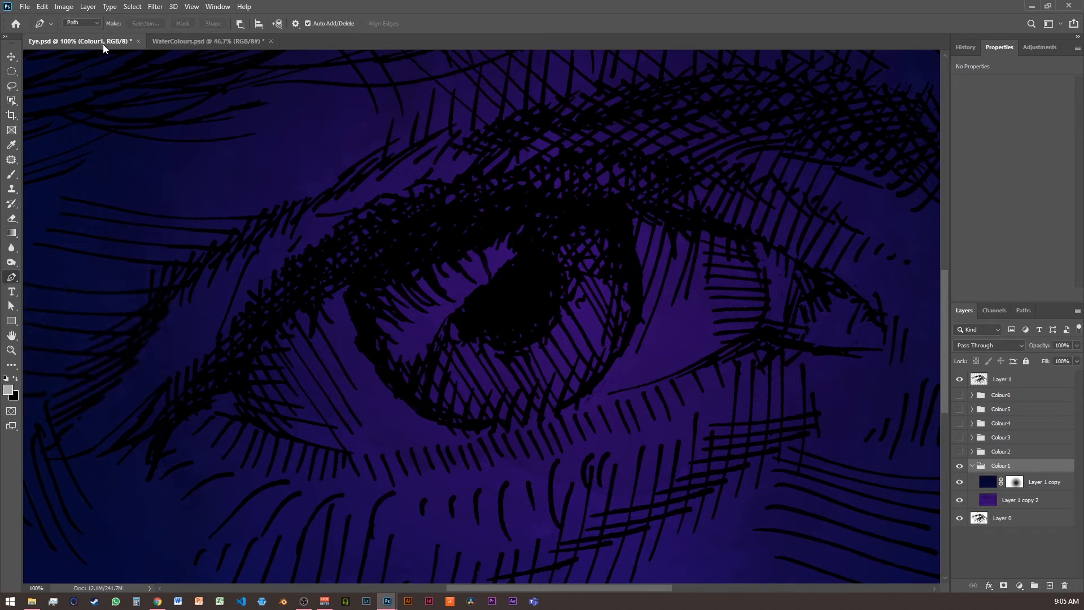
left_click(96, 23)
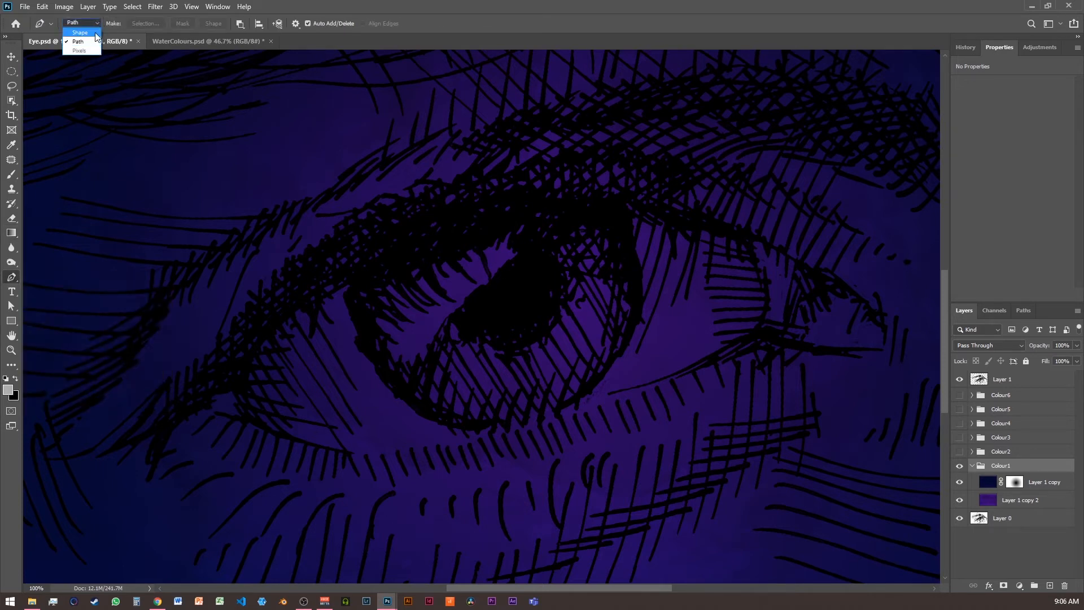
left_click(87, 43)
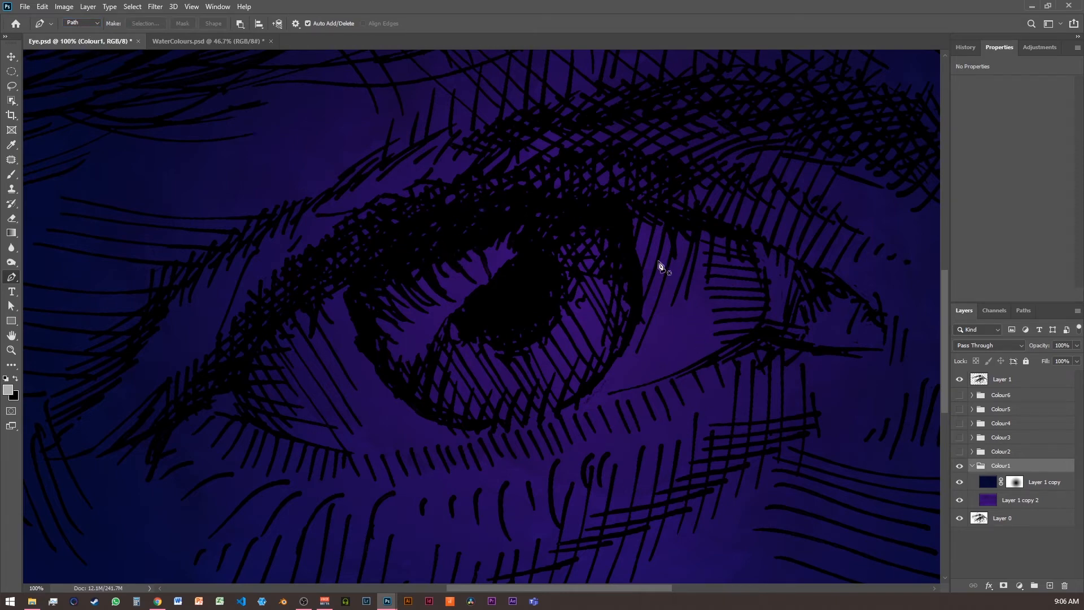
left_click(959, 465)
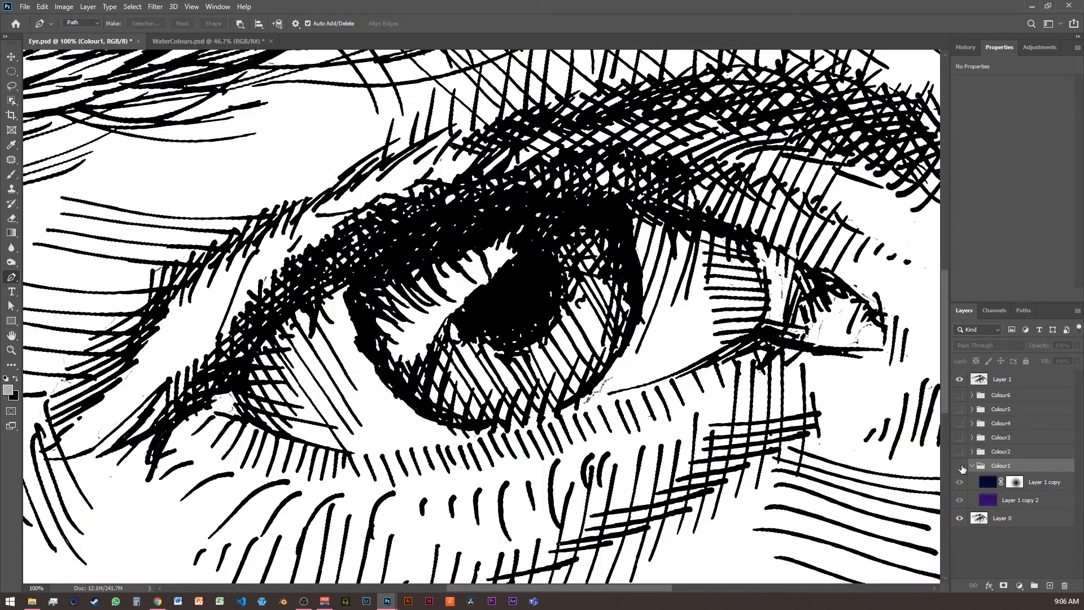
Trace a pen path along the iris's upper edge, from its left corner across the dark eyelid hatching.
key("ctrl+plus")
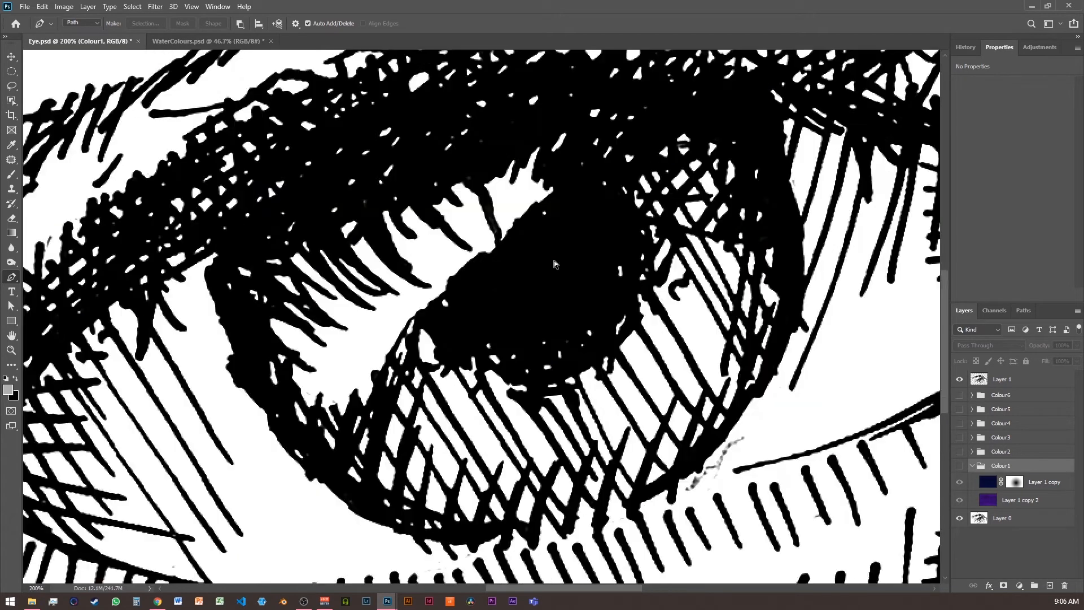
left_click_drag(454, 202, 402, 225)
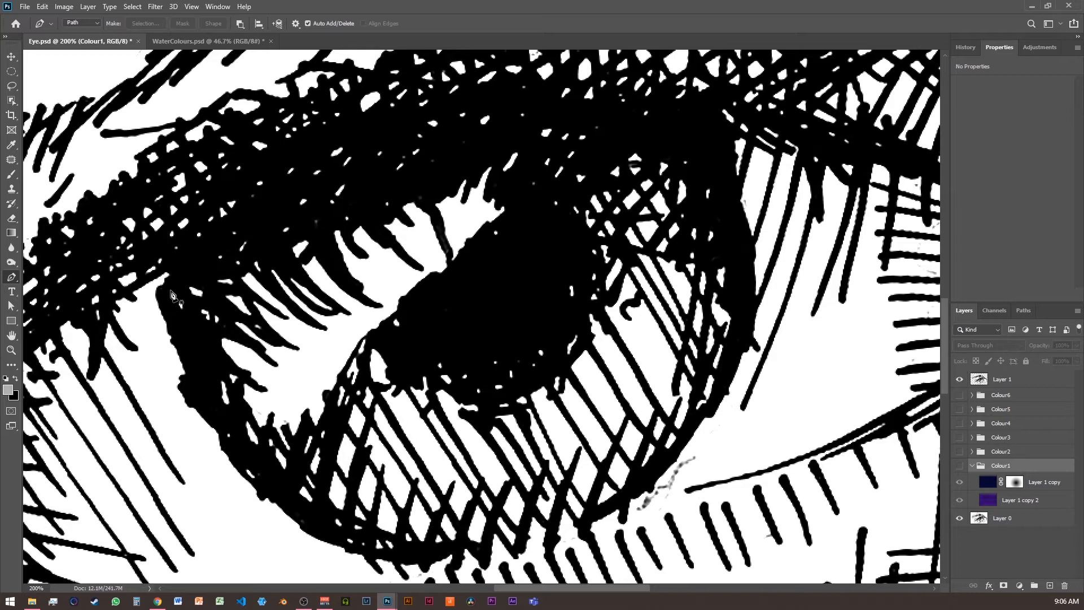
left_click(171, 290)
left_click(199, 257)
left_click(212, 243)
left_click_drag(226, 227, 233, 221)
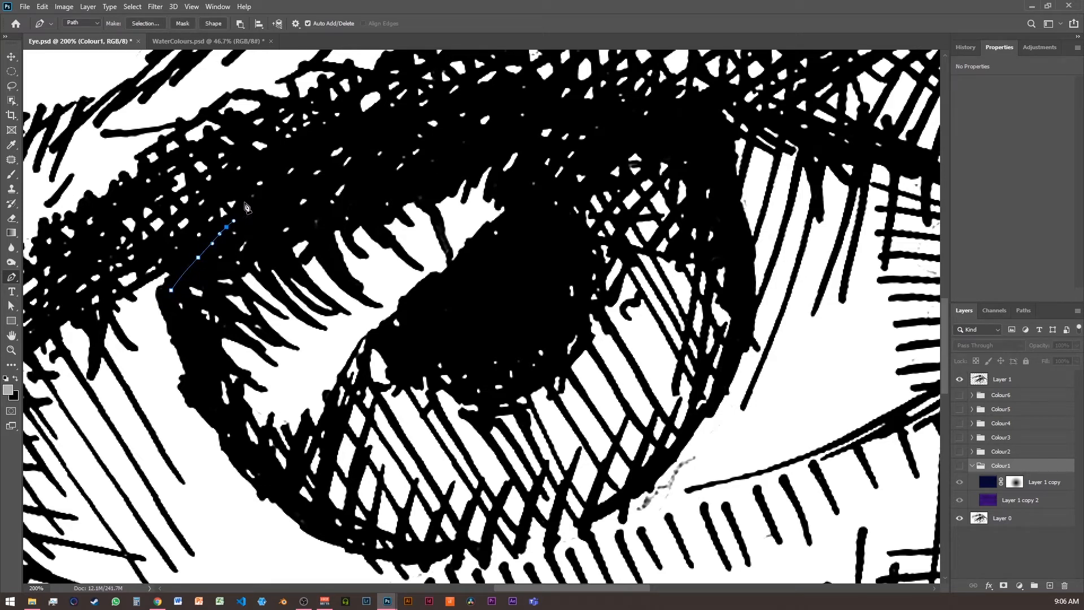
left_click(246, 198)
left_click(260, 169)
left_click(300, 151)
left_click(317, 145)
left_click_drag(347, 129, 362, 126)
left_click(400, 118)
left_click(438, 111)
left_click_drag(482, 102, 594, 111)
left_click(621, 118)
right_click(621, 119)
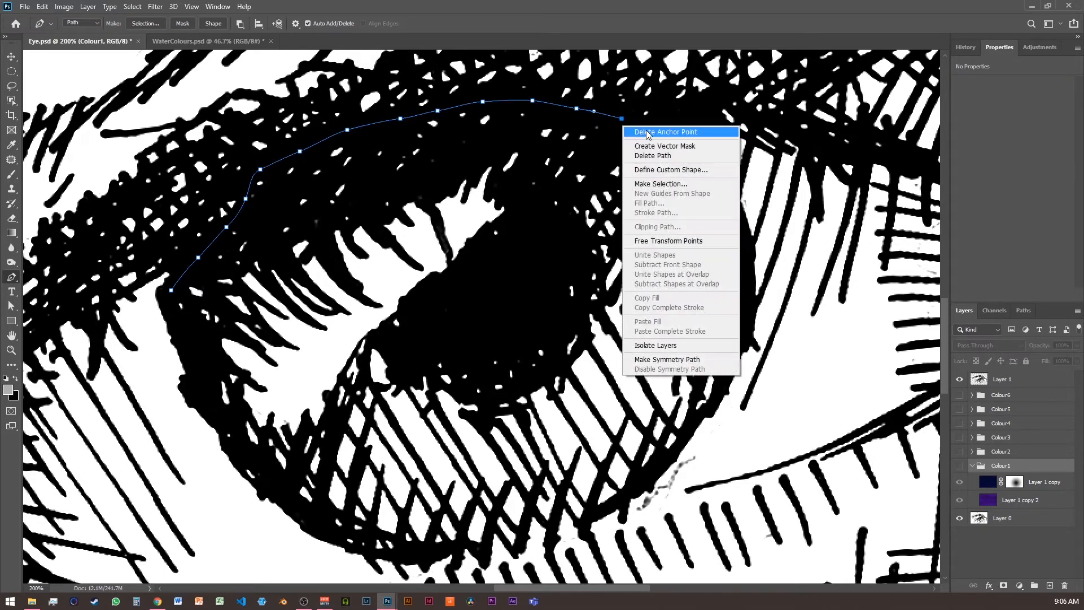
key("Escape")
Continue the pen path down the iris's right side, around its lower edge and up the left side, closing it at the starting point.
left_click_drag(654, 132, 710, 158)
left_click_drag(726, 195, 739, 301)
left_click_drag(737, 341, 615, 396)
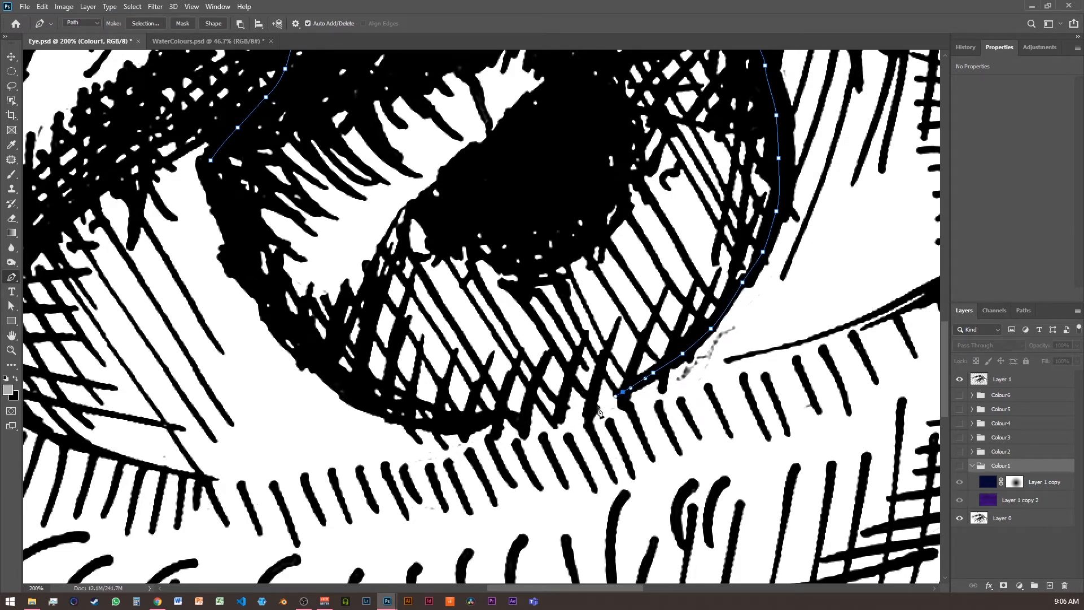
left_click_drag(525, 420, 267, 316)
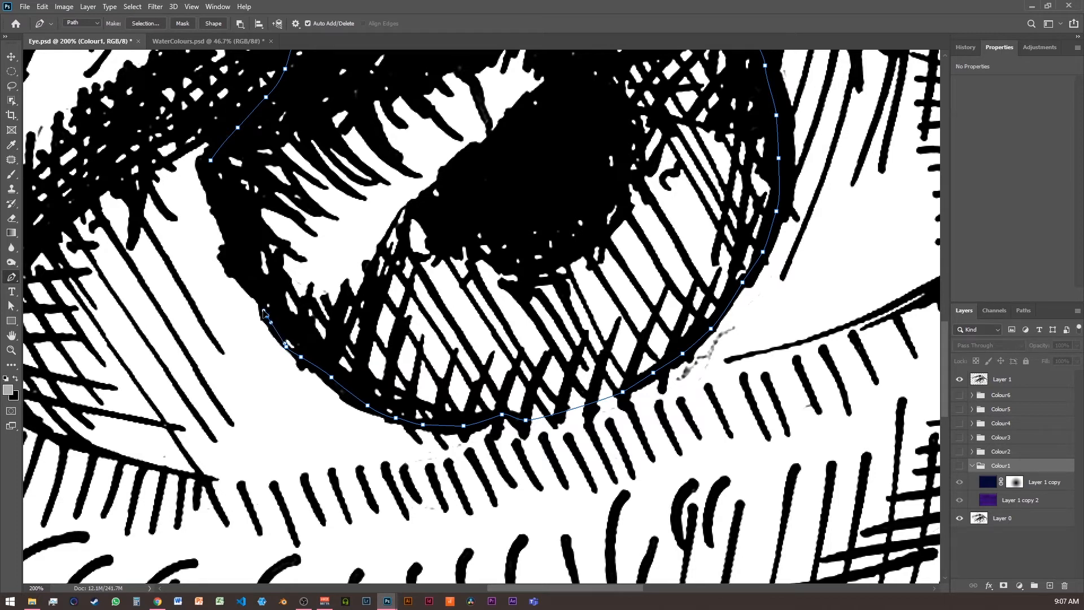
left_click_drag(241, 262, 241, 252)
left_click(222, 214)
left_click(210, 161)
Load the closed iris work path directly as a selection.
left_click_drag(525, 159, 495, 295)
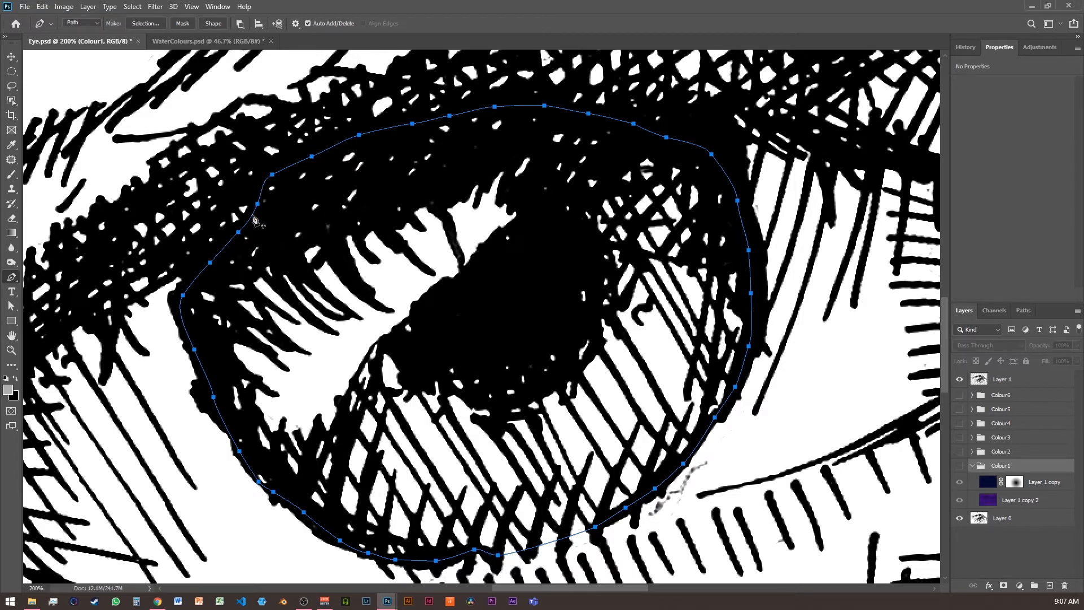
left_click(1024, 311)
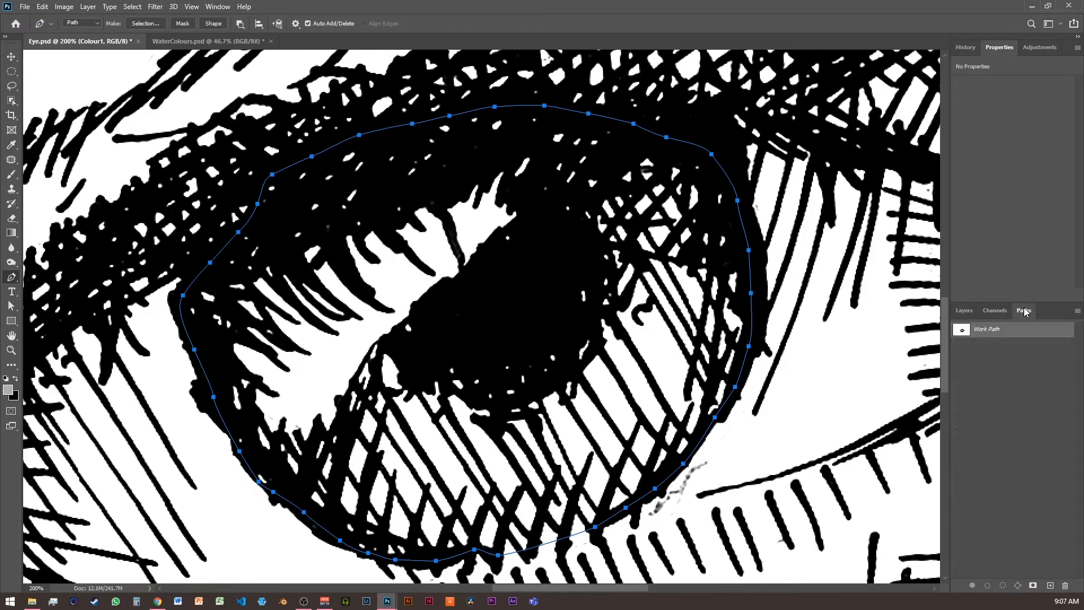
left_click_drag(962, 333, 964, 334)
left_click(963, 333, "ctrl")
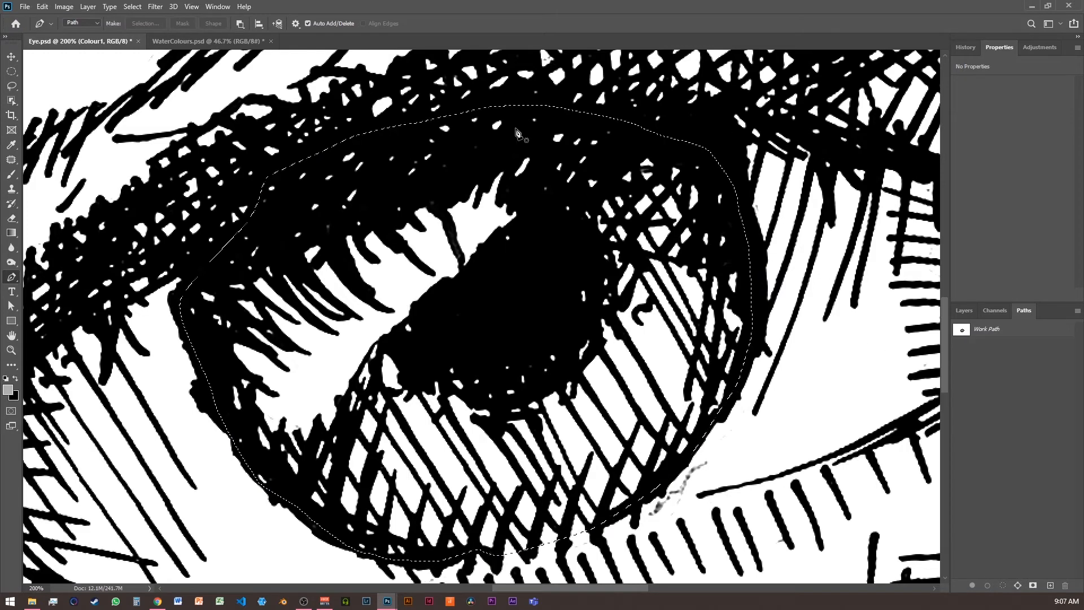
left_click(1077, 310)
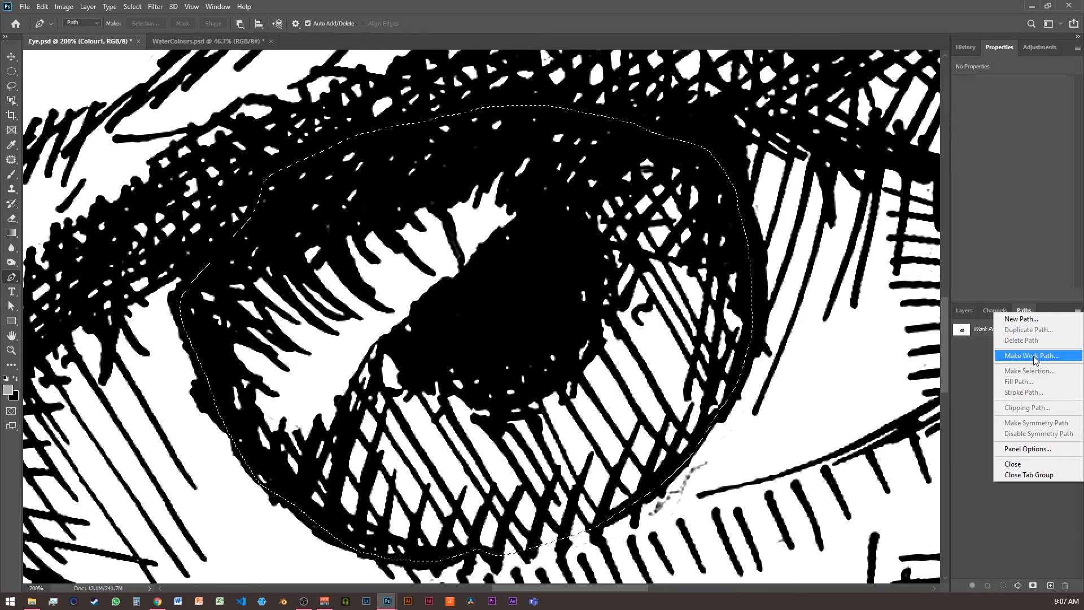
left_click(970, 363)
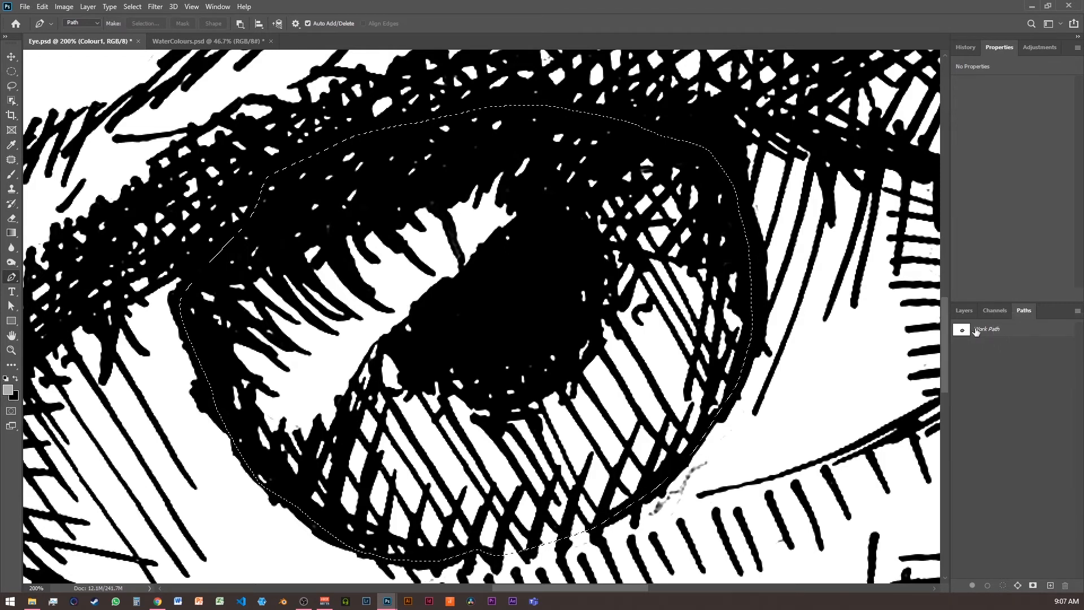
Convert the iris work path into a new anti-aliased selection with the Make Selection command.
left_click(987, 331)
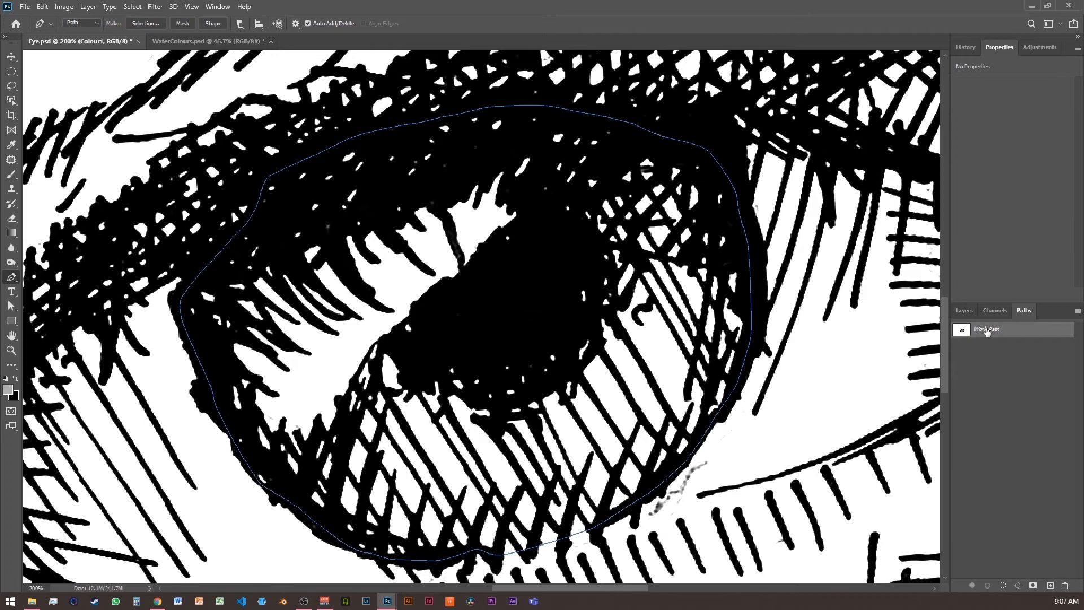
left_click(1077, 311)
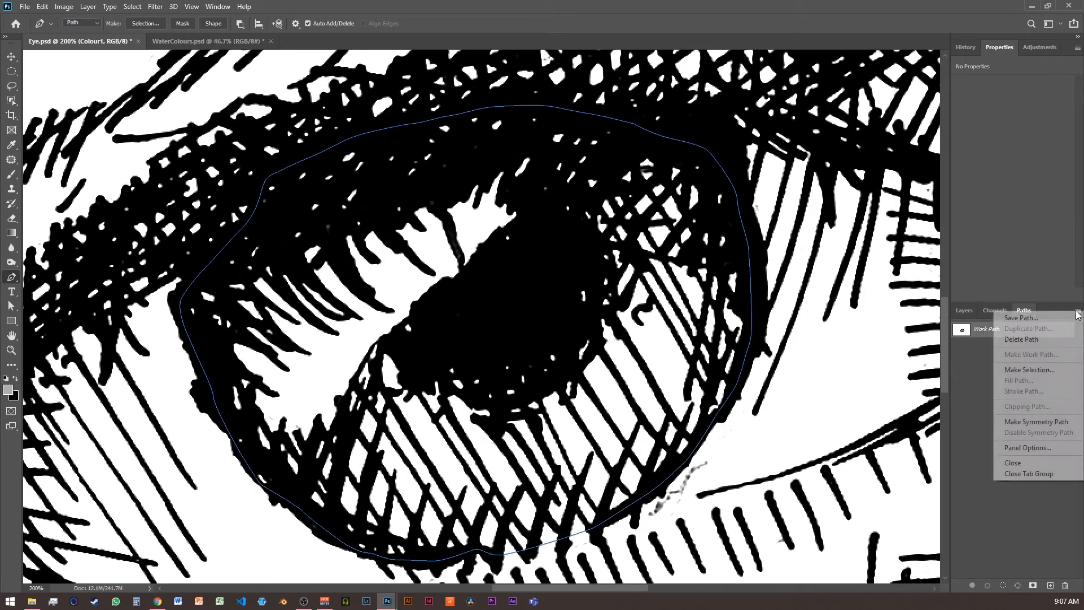
left_click(1029, 370)
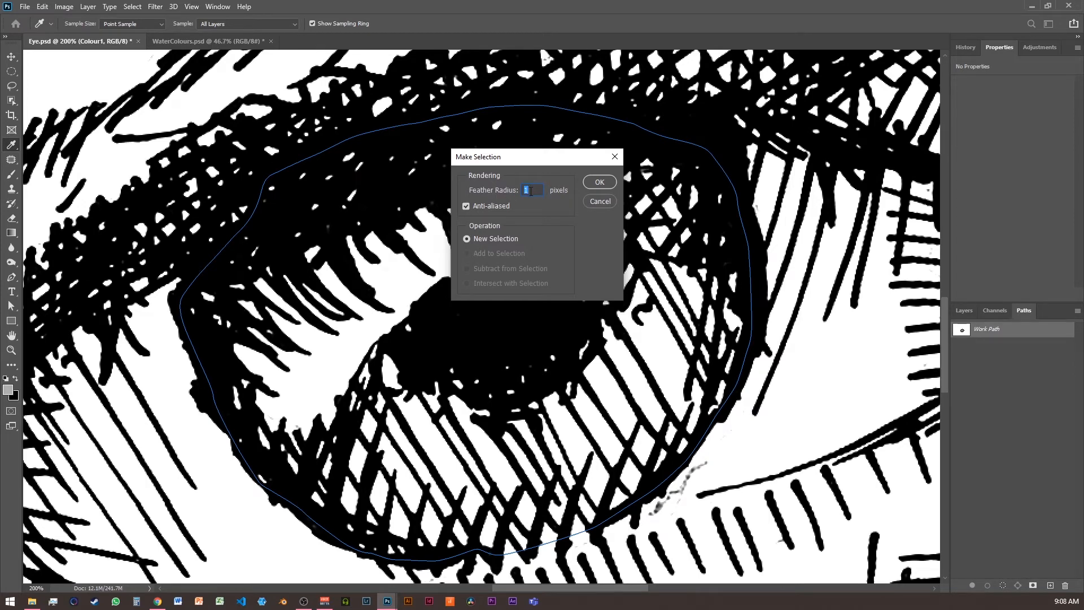
left_click(602, 181)
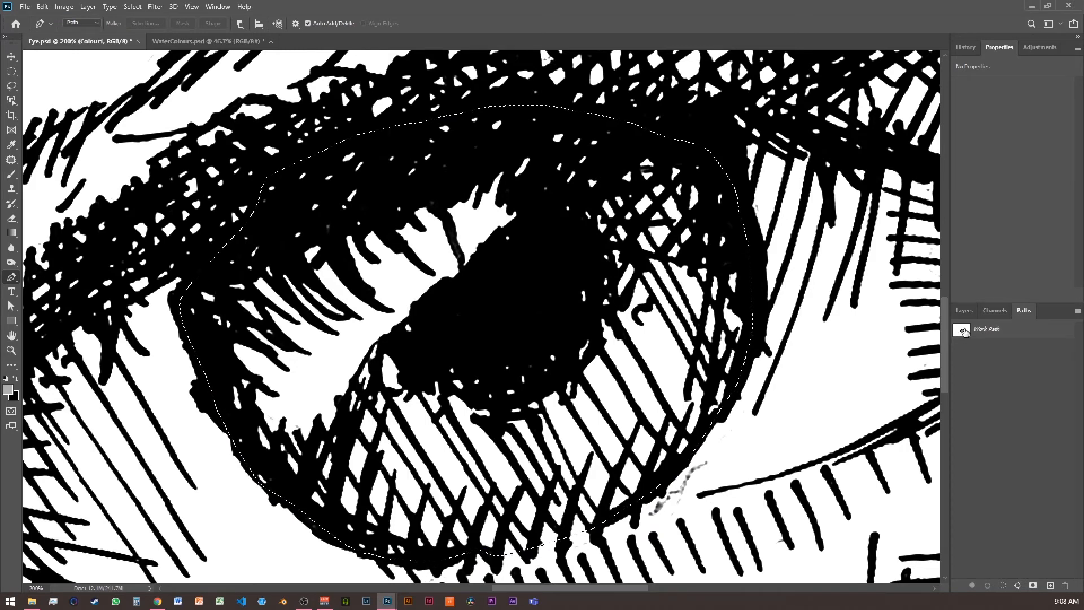
Show the Colour1 and Colour2 groups, collapse Colour1 and expand Colour2.
left_click(965, 310)
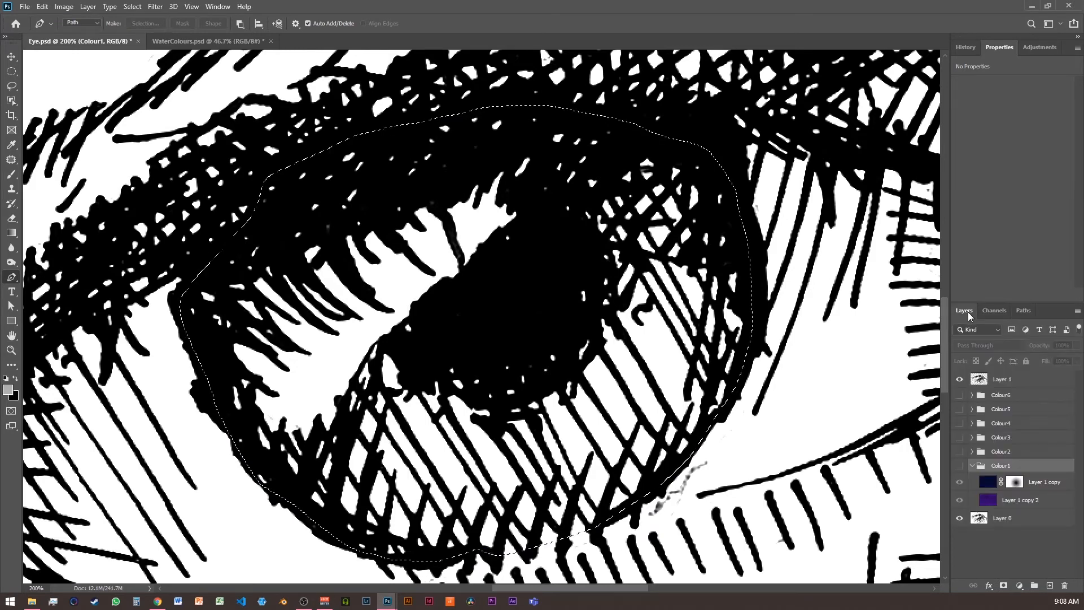
left_click(960, 466)
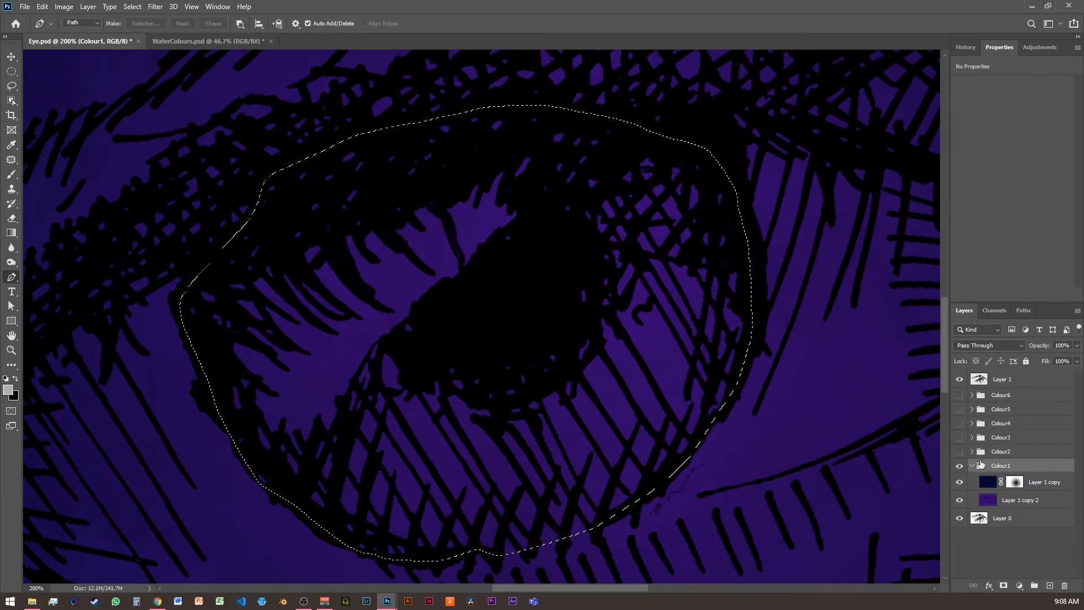
left_click(959, 452)
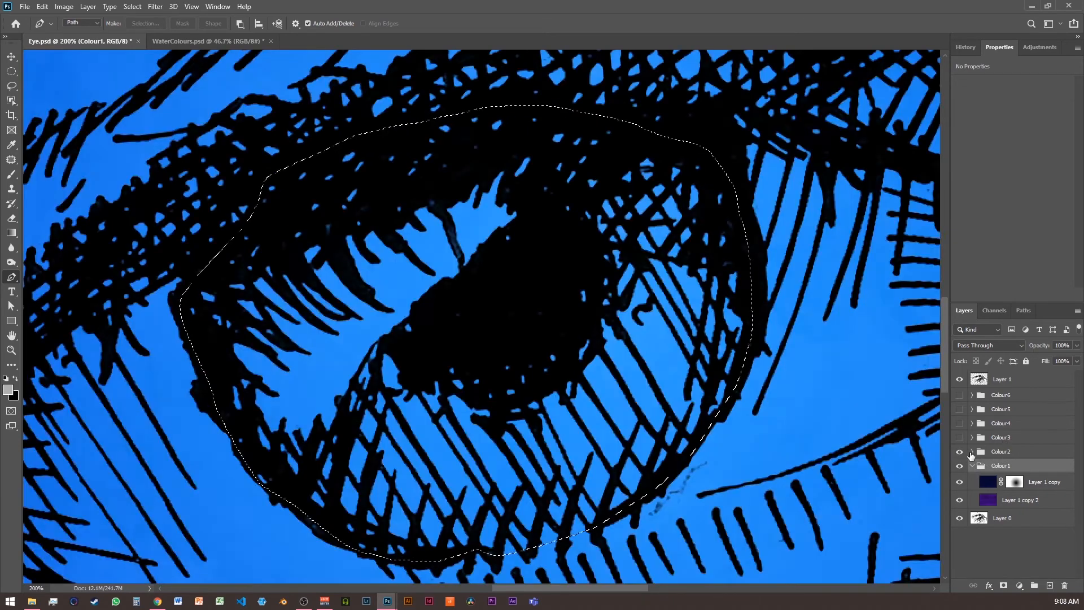
left_click(973, 465)
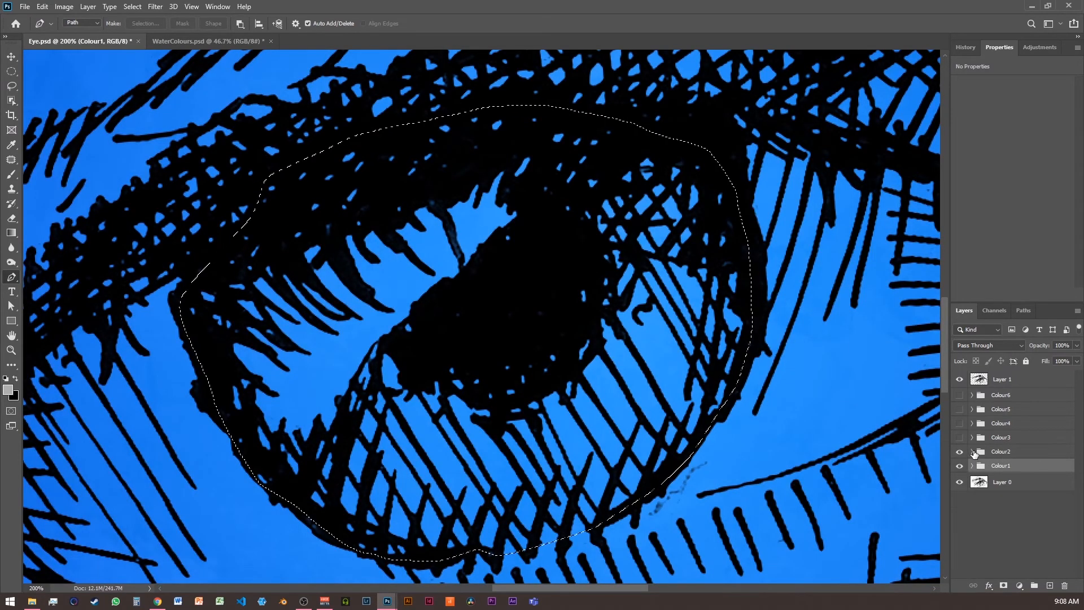
left_click(972, 451)
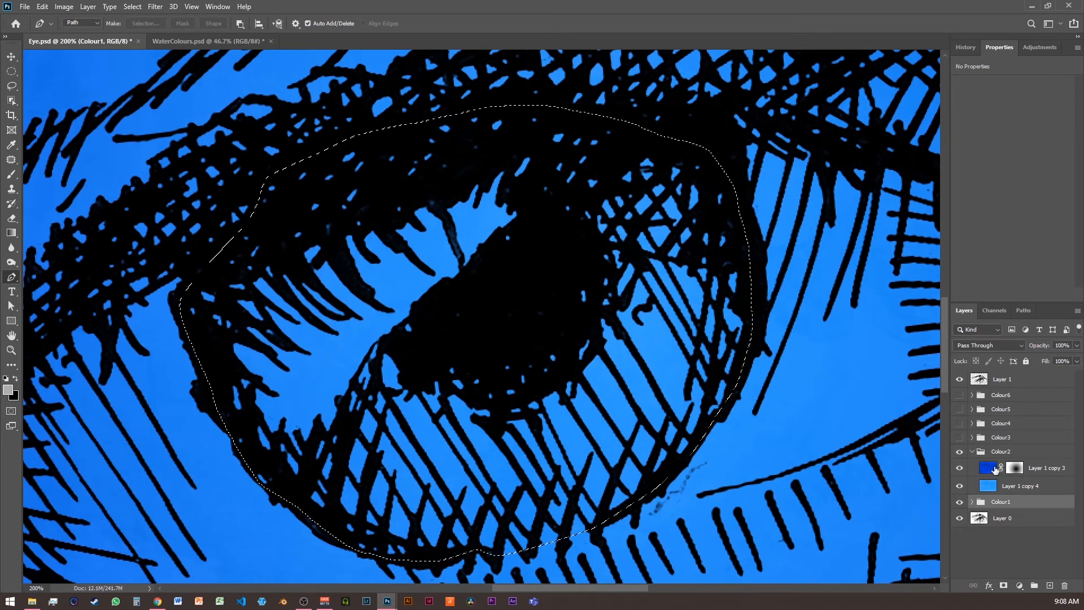
Try deleting the selected area from Layer 1 copy 3 in the Colour2 group, and undo the deletion.
left_click(988, 469)
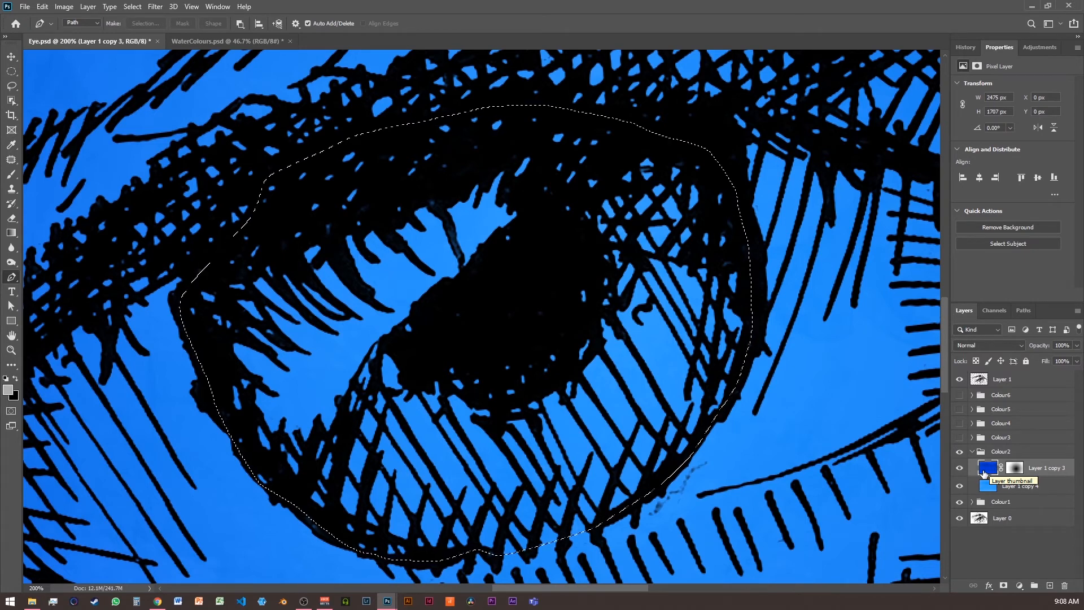
key("Delete")
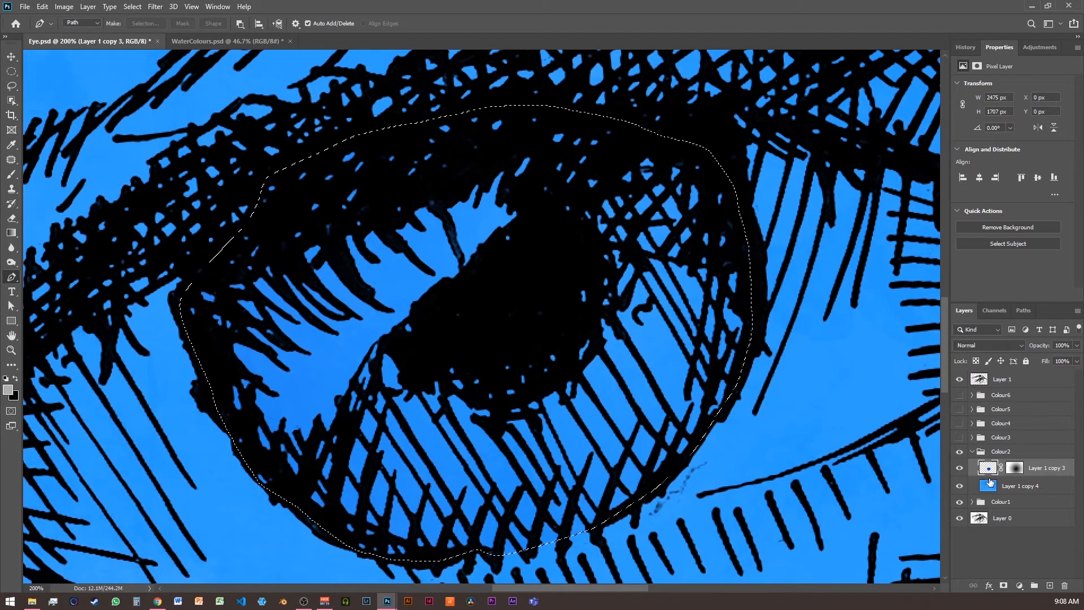
key("ctrl+z")
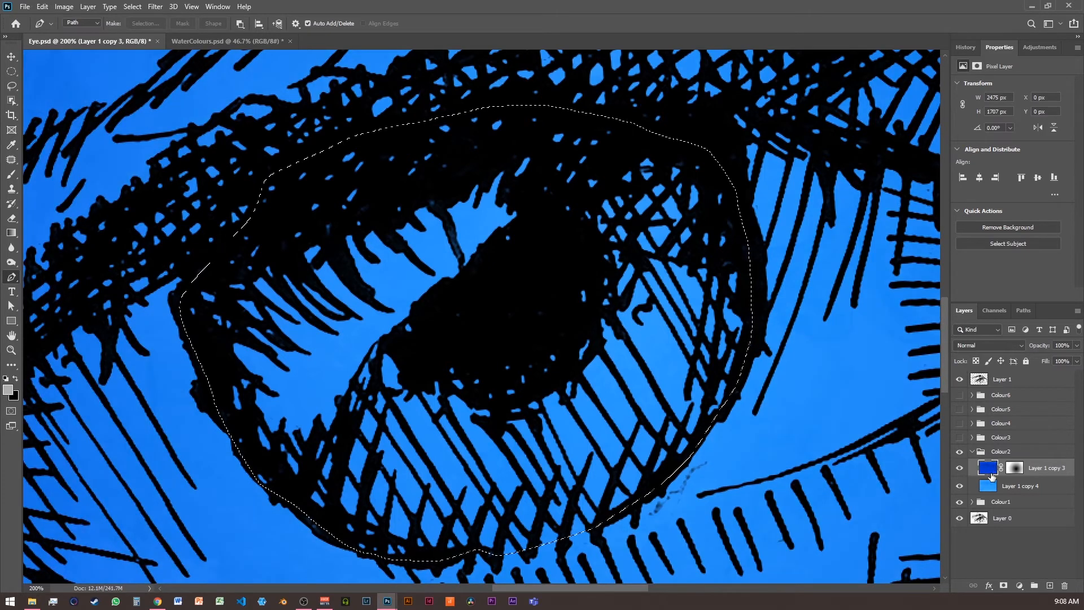
Invert the selection, delete the iris area from both Colour2 layers, and deselect before collapsing the group.
key("ctrl+minus")
key("ctrl+minus")
key("ctrl+minus")
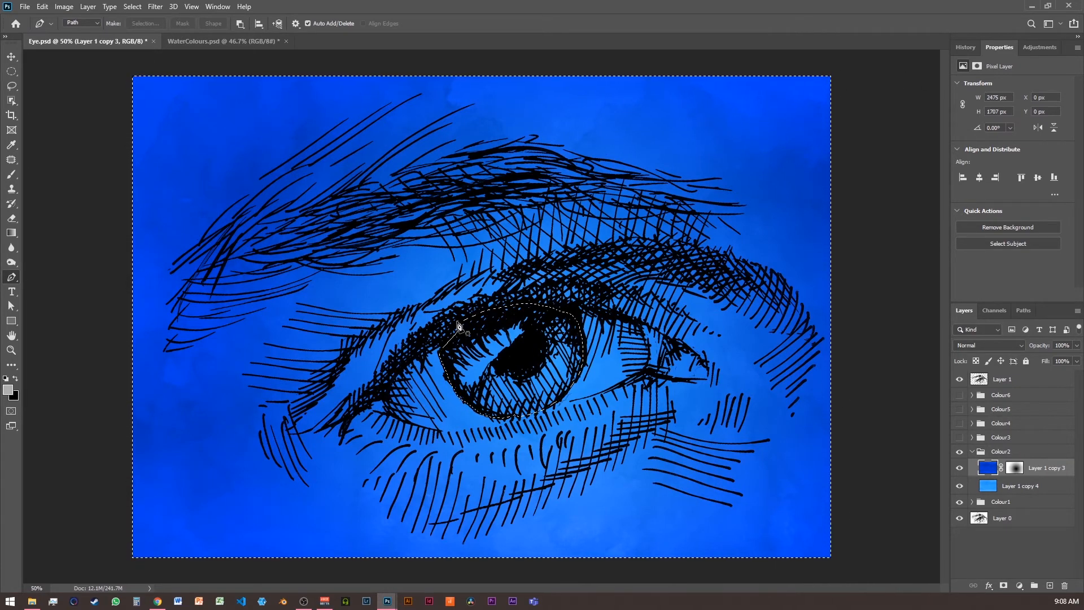
left_click(131, 7)
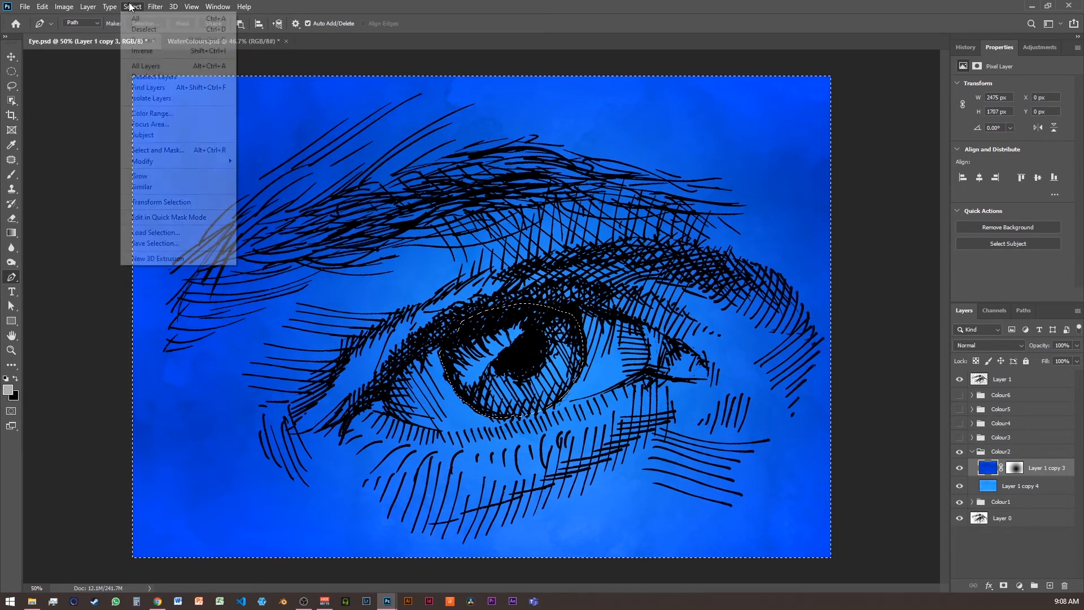
left_click(150, 50)
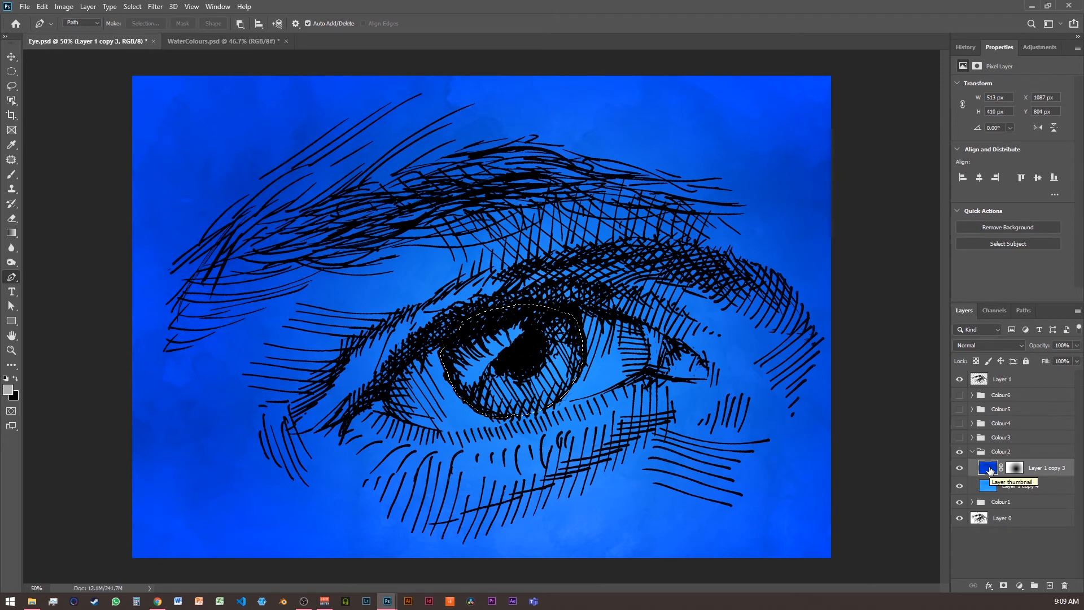
left_click(989, 487)
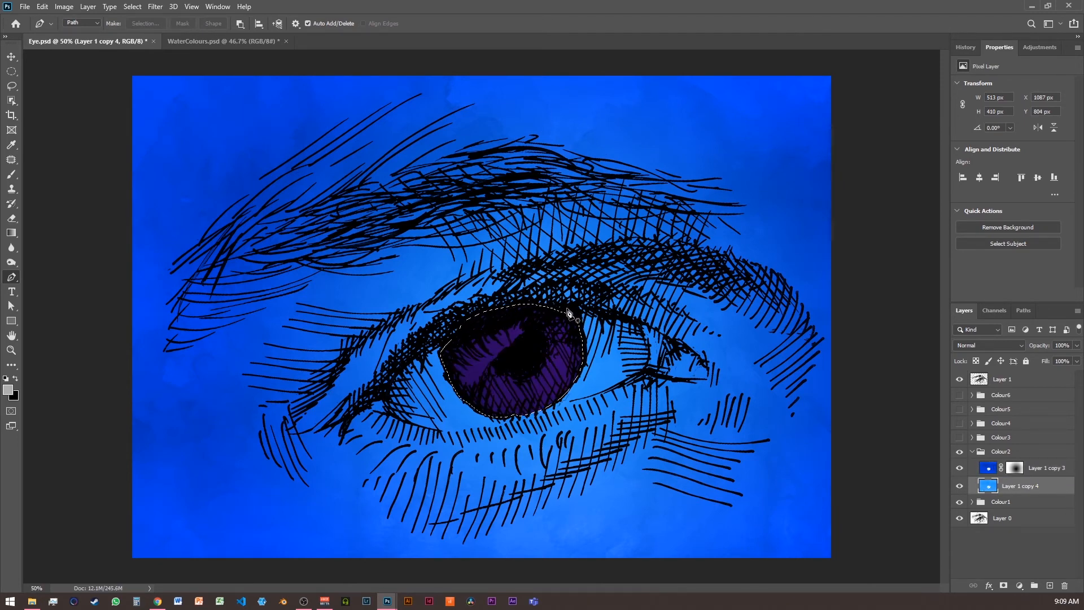
key("ctrl+d")
left_click(973, 452)
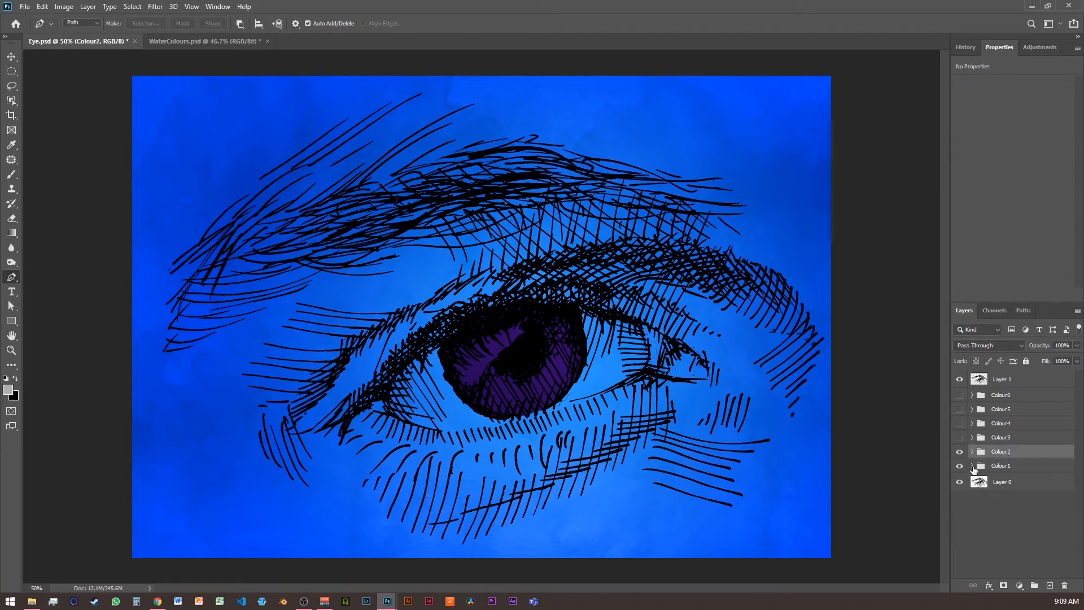
Redraw the radial gradient on Layer 1 copy's mask in the Colour1 group, from the pupil's centre out to the iris edge, and collapse the group.
left_click(972, 466)
left_click(989, 484)
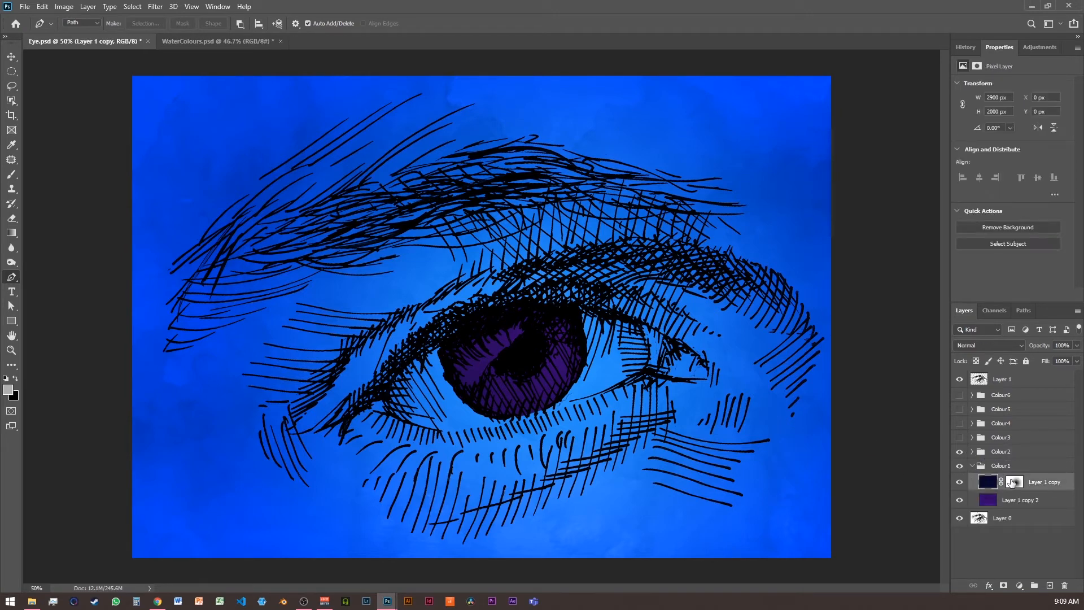
left_click(1015, 483)
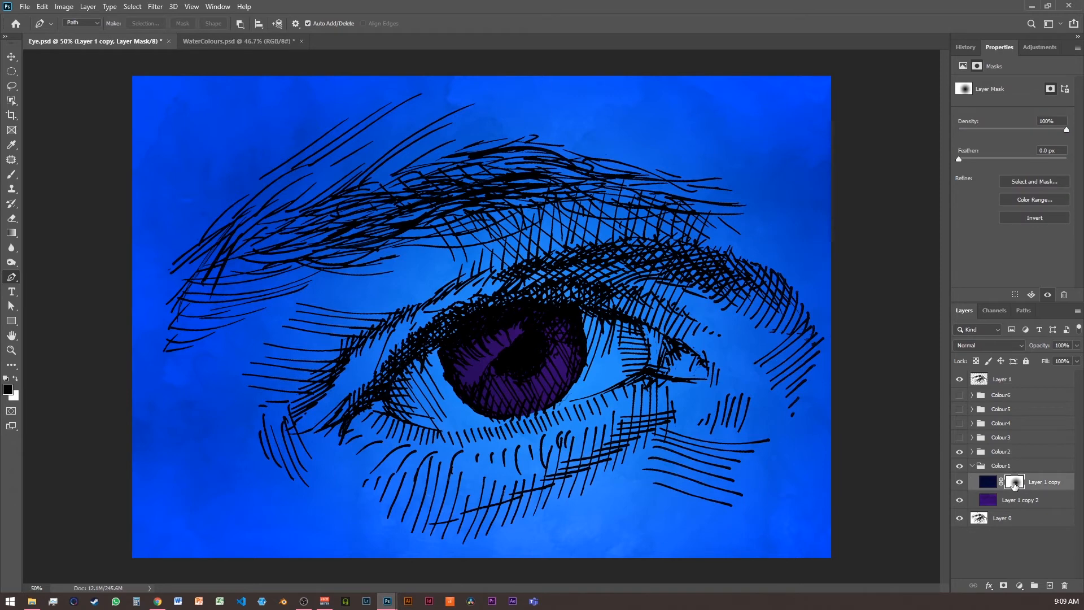
key("ctrl+plus")
key("ctrl+plus")
left_click_drag(628, 399, 536, 306)
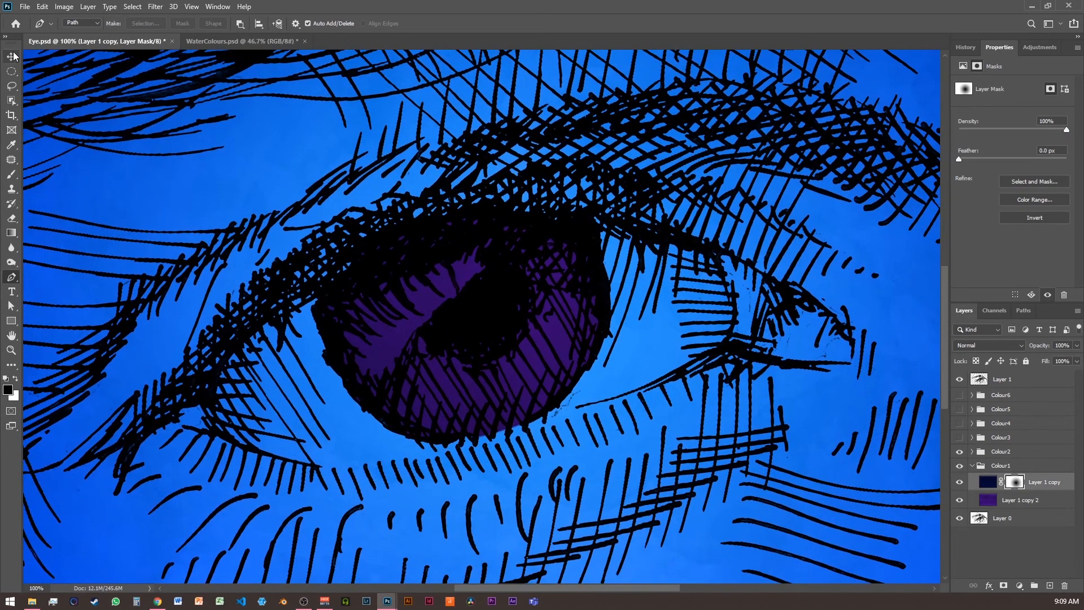
left_click(10, 233)
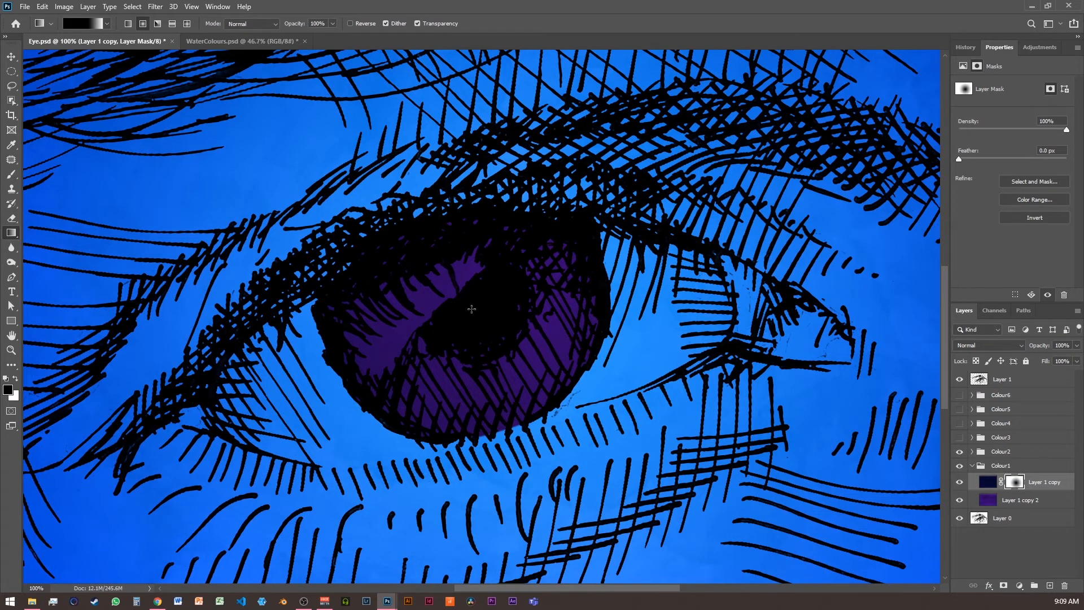
left_click_drag(474, 308, 562, 277)
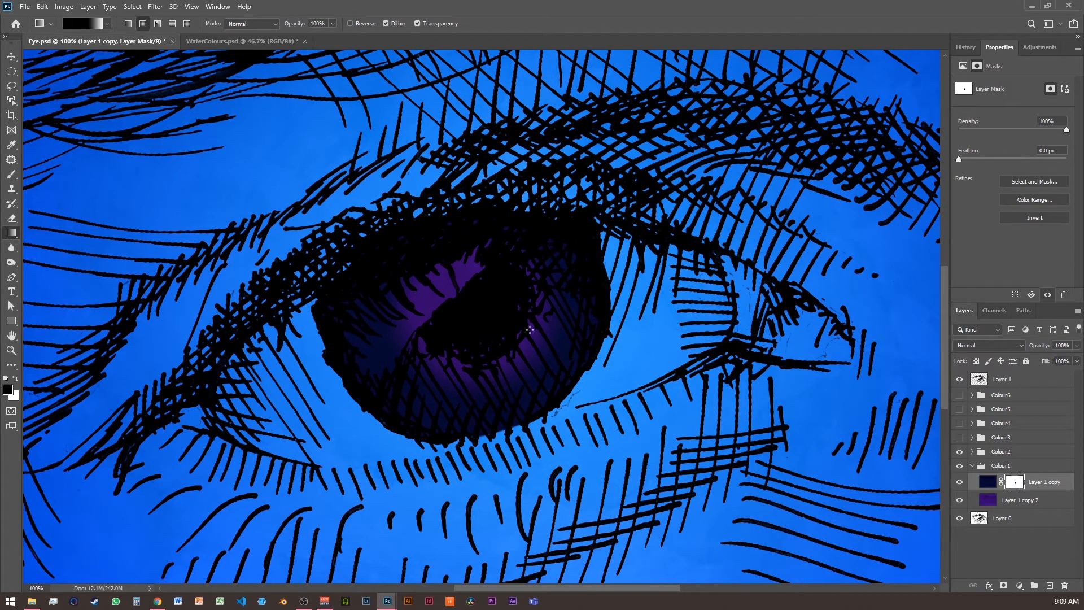
left_click_drag(471, 306, 593, 302)
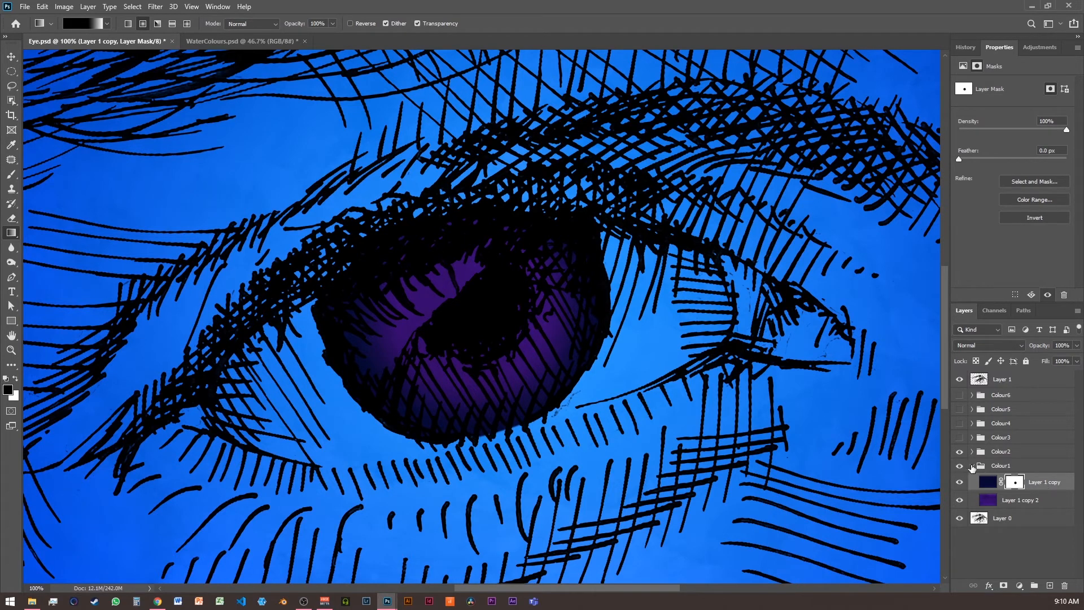
left_click(971, 466)
Expand the Colour2 group and select Layer 1 copy 3's mask, and expand and show the Colour3 group.
left_click(971, 451)
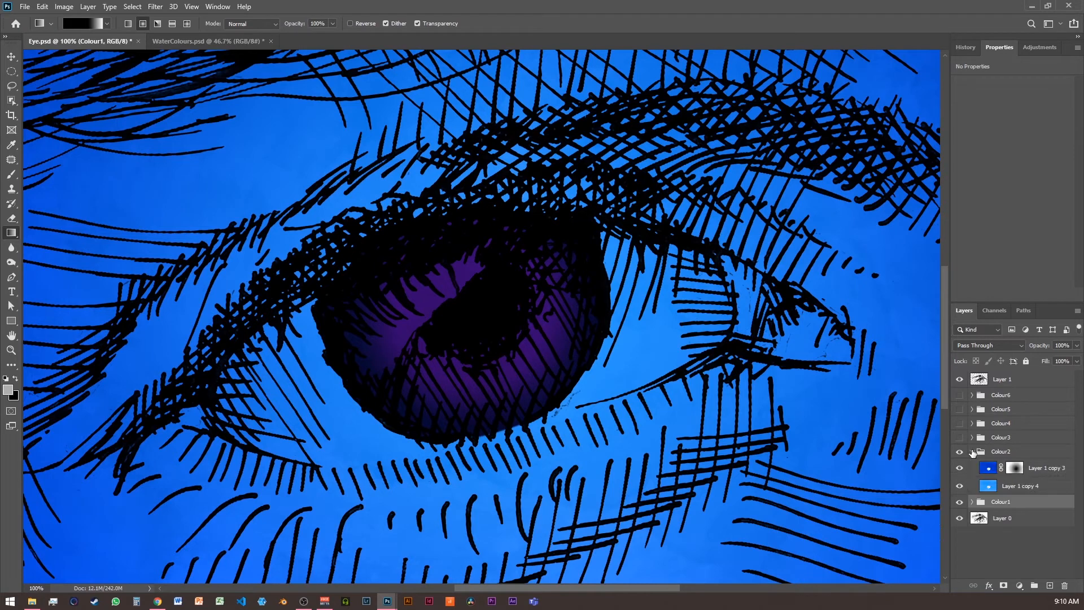
left_click(1007, 452)
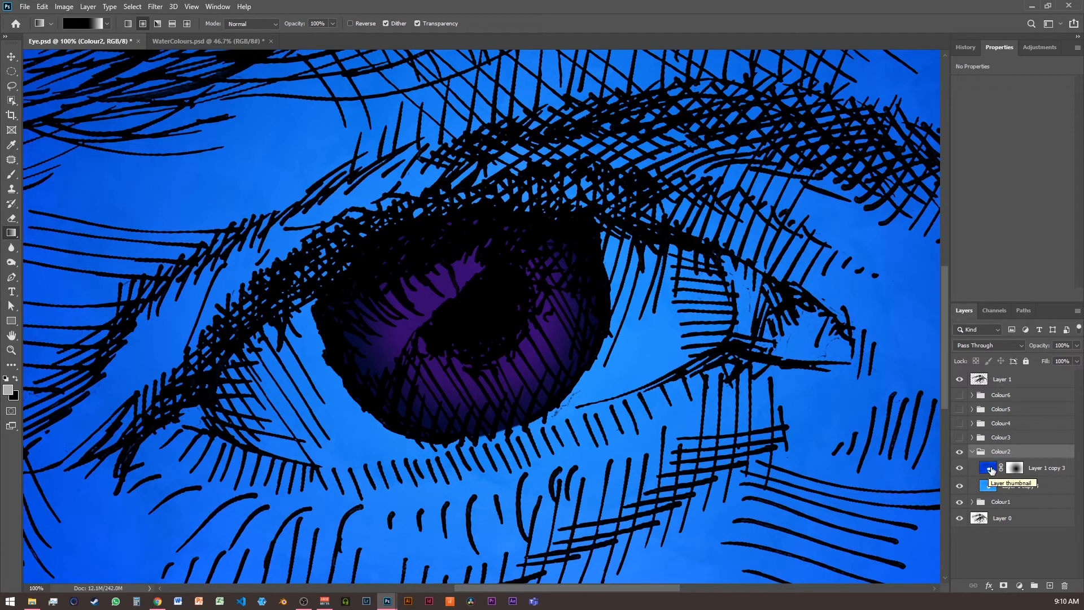
left_click(1015, 468)
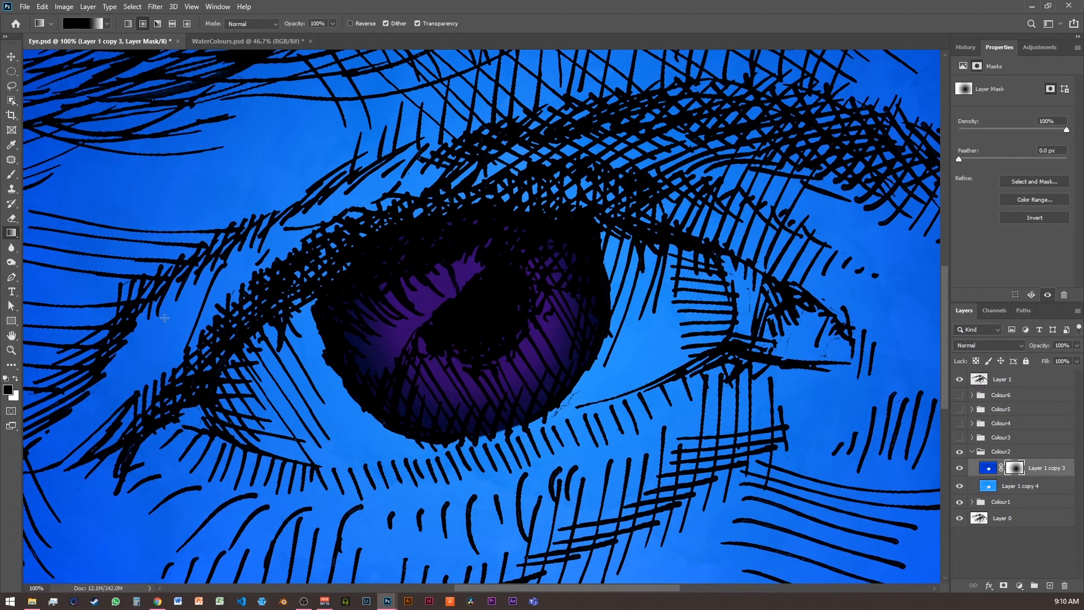
key("ctrl+minus")
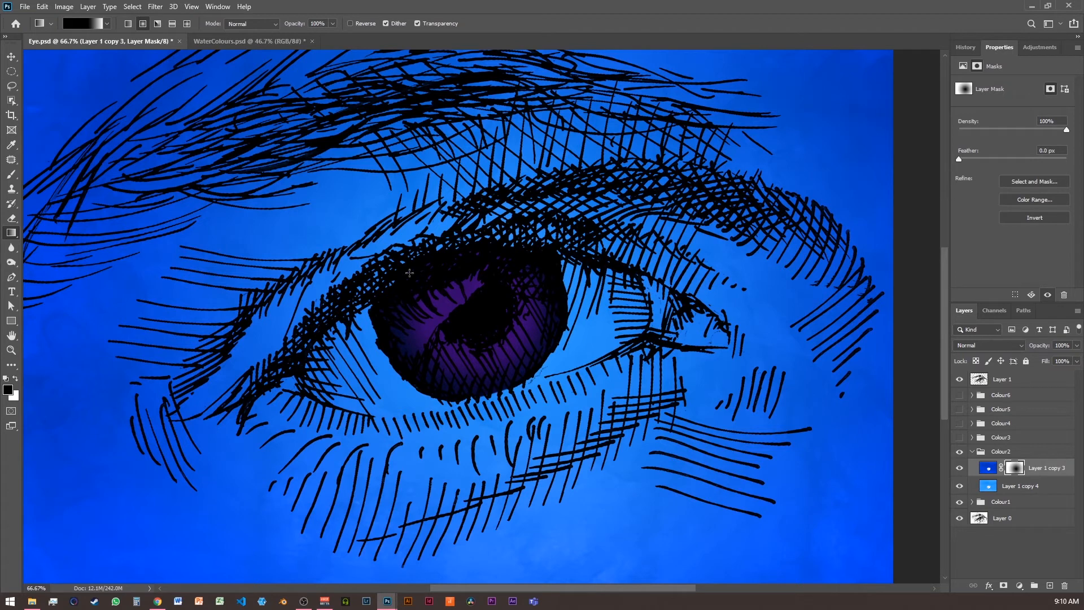
left_click(971, 437)
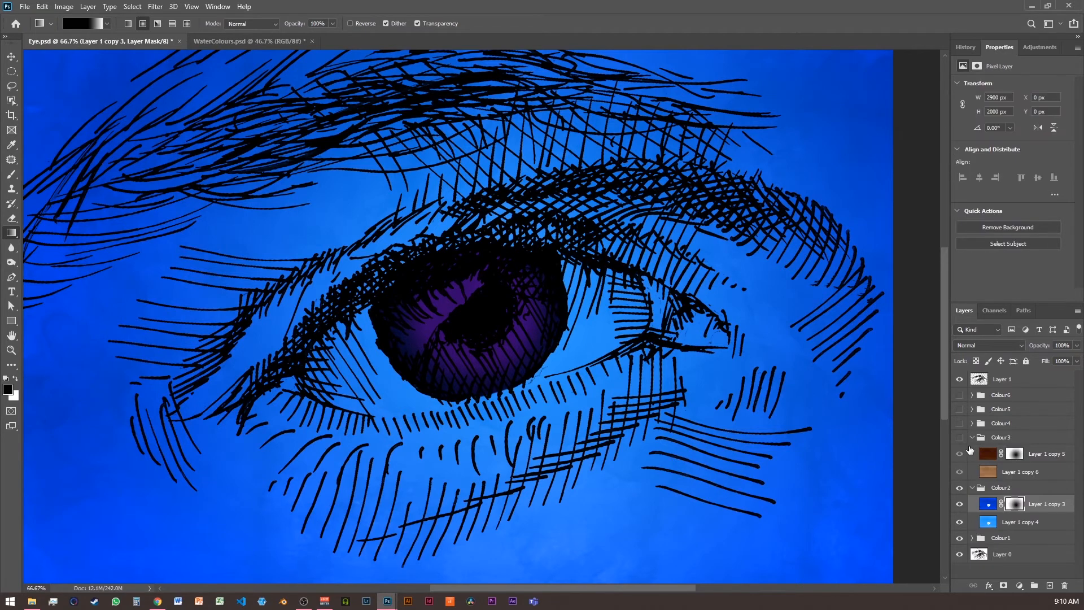
left_click(960, 438)
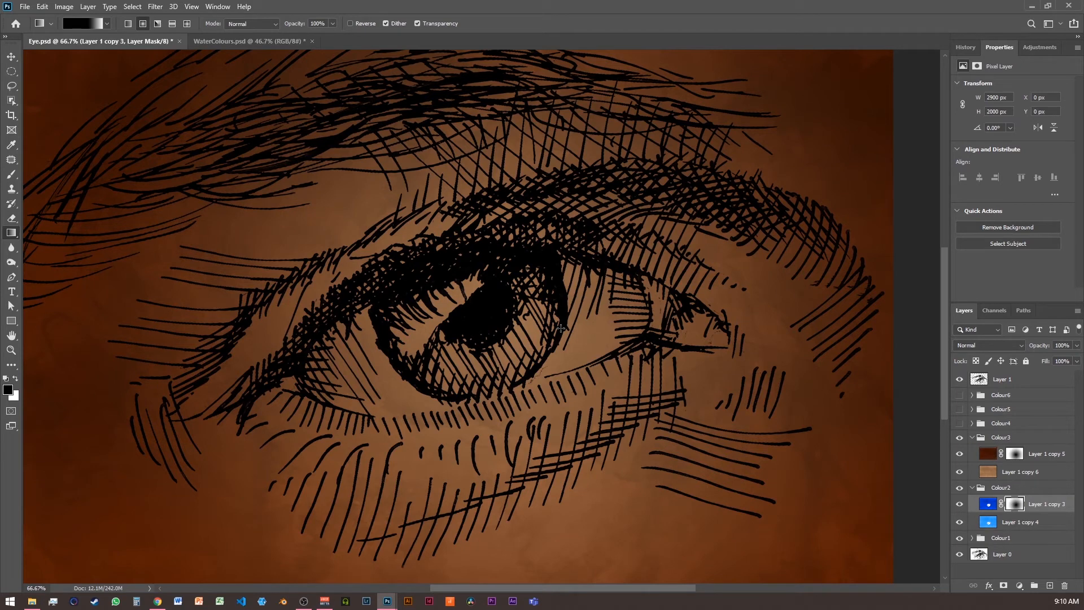
Start a new Pen path at the eyeball's left corner and curve it up to the beginning of the upper eyelid.
left_click(1023, 310)
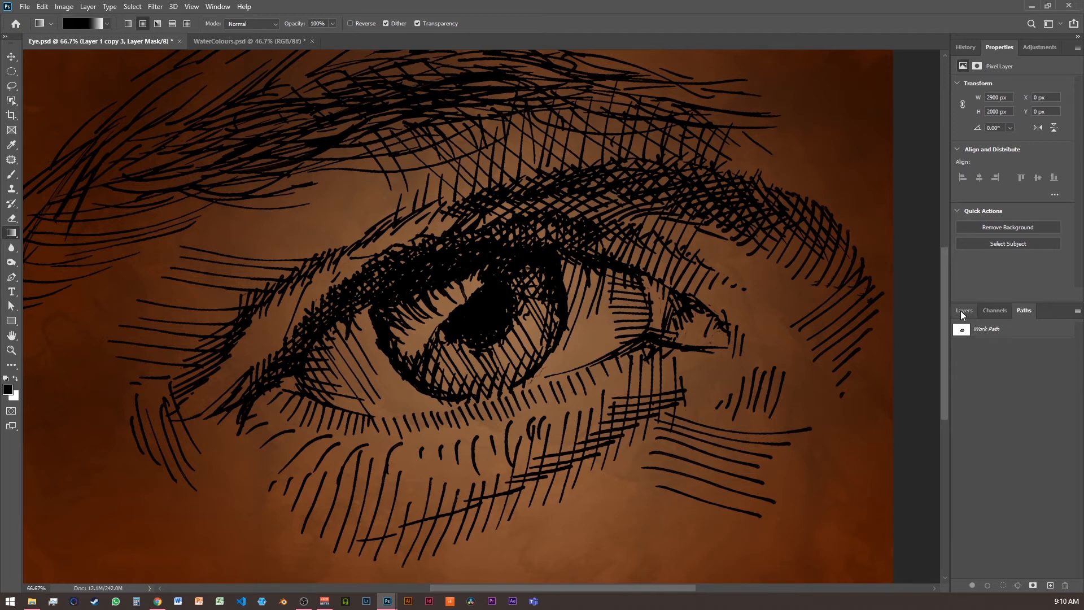
left_click(11, 277)
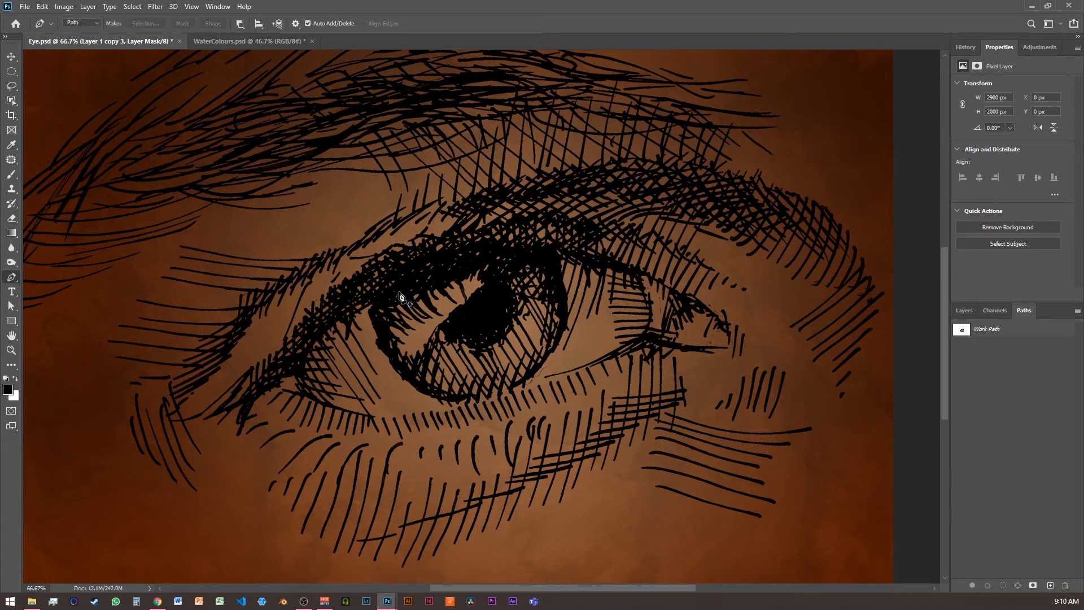
key("ctrl+plus")
key("ctrl+plus")
left_click_drag(222, 278, 468, 213)
key("ctrl+minus")
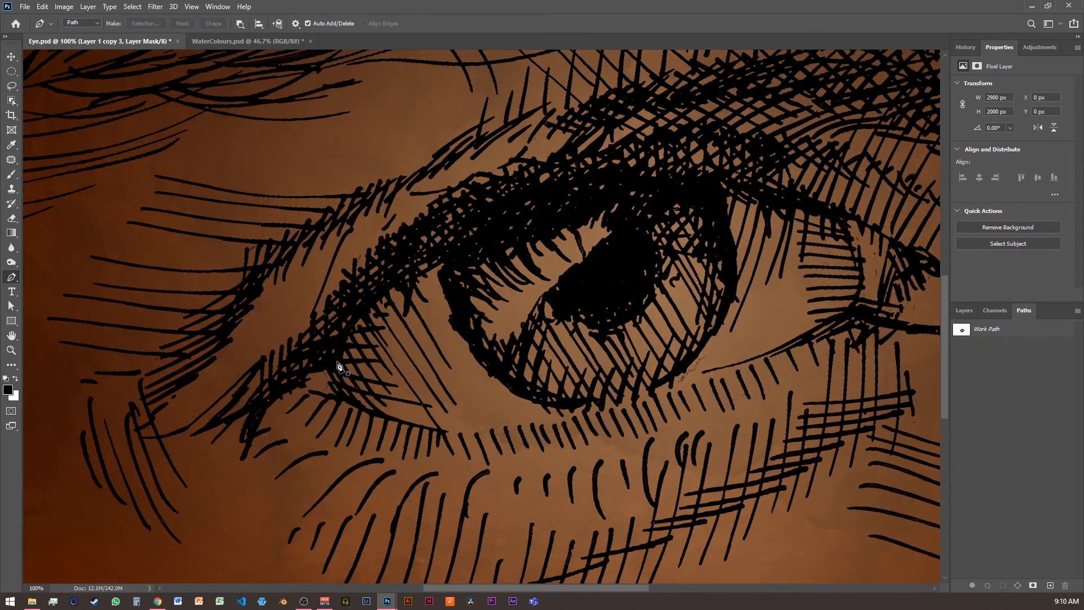
key("ctrl+plus")
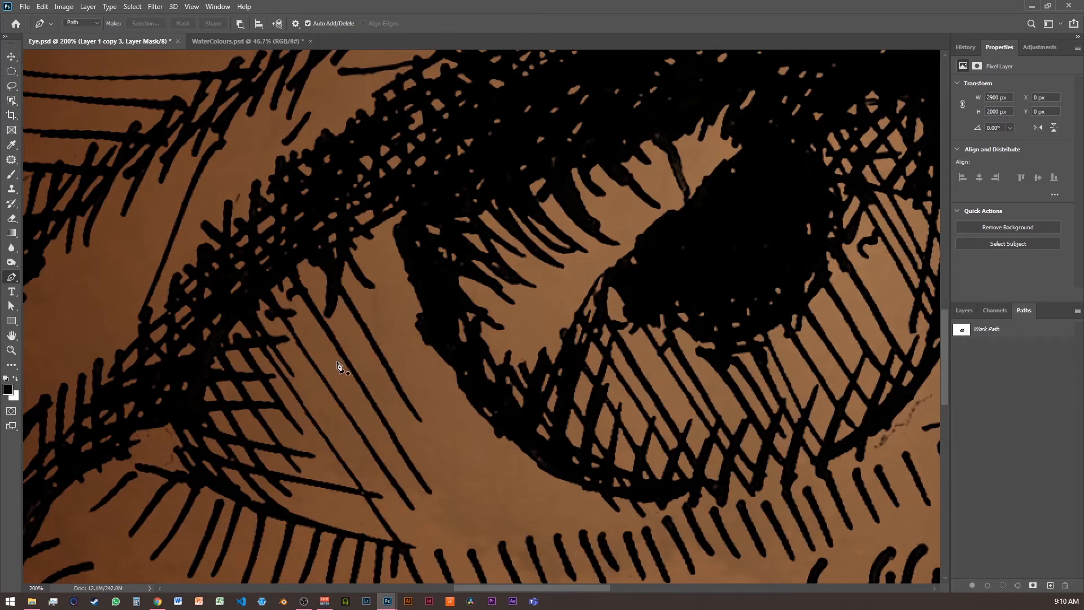
left_click(192, 405)
left_click_drag(218, 333, 228, 318)
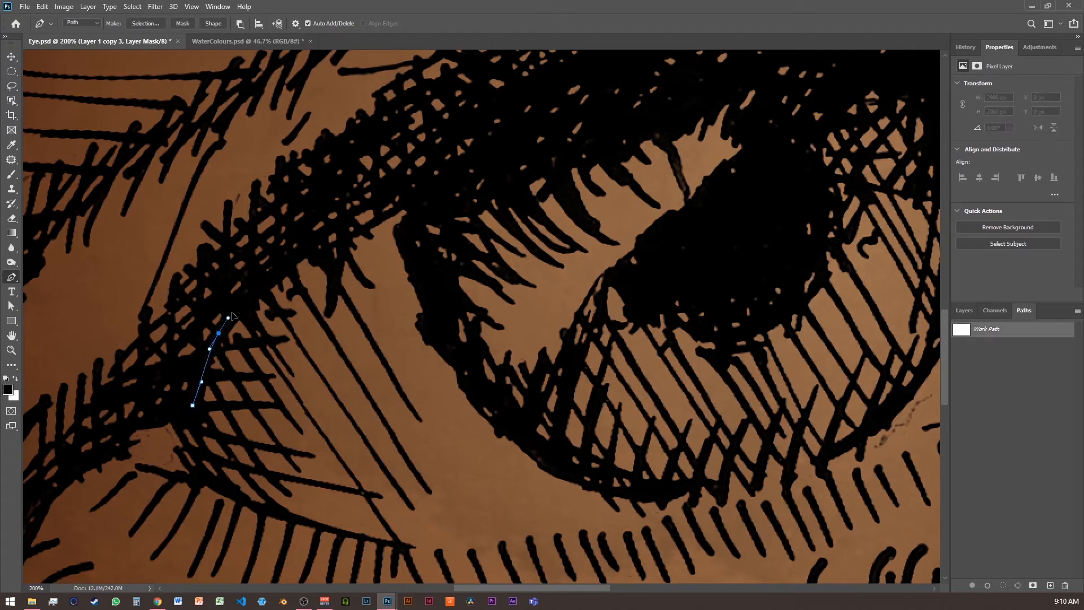
left_click_drag(271, 278, 283, 267)
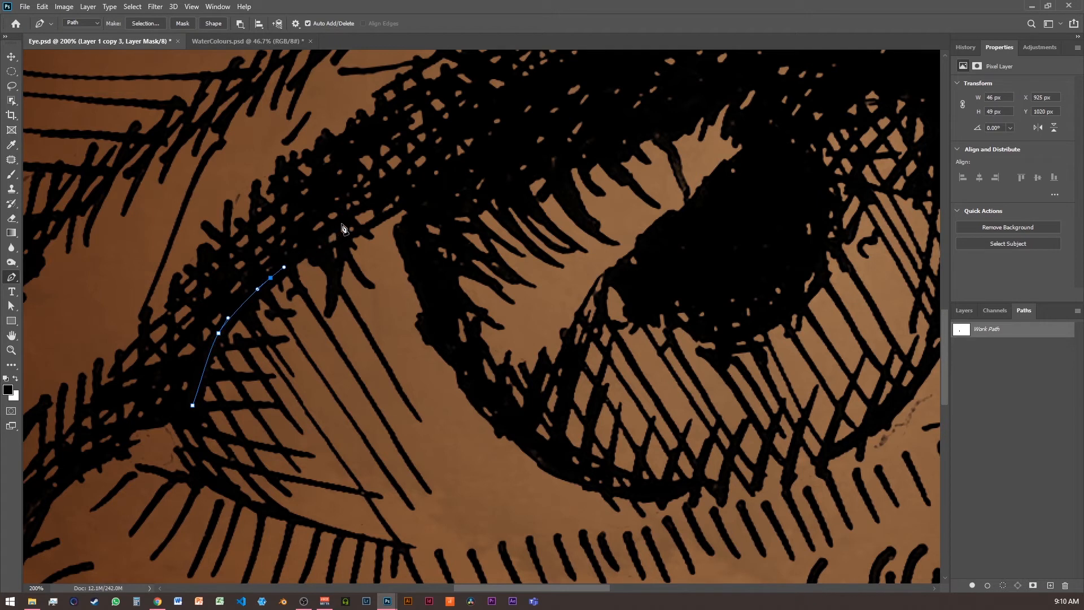
Continue the path along the upper eyelid, over the top of the iris, towards the eyeball's right end.
left_click_drag(347, 216, 244, 267)
left_click_drag(302, 231, 401, 202)
left_click(432, 194)
left_click_drag(504, 183, 608, 199)
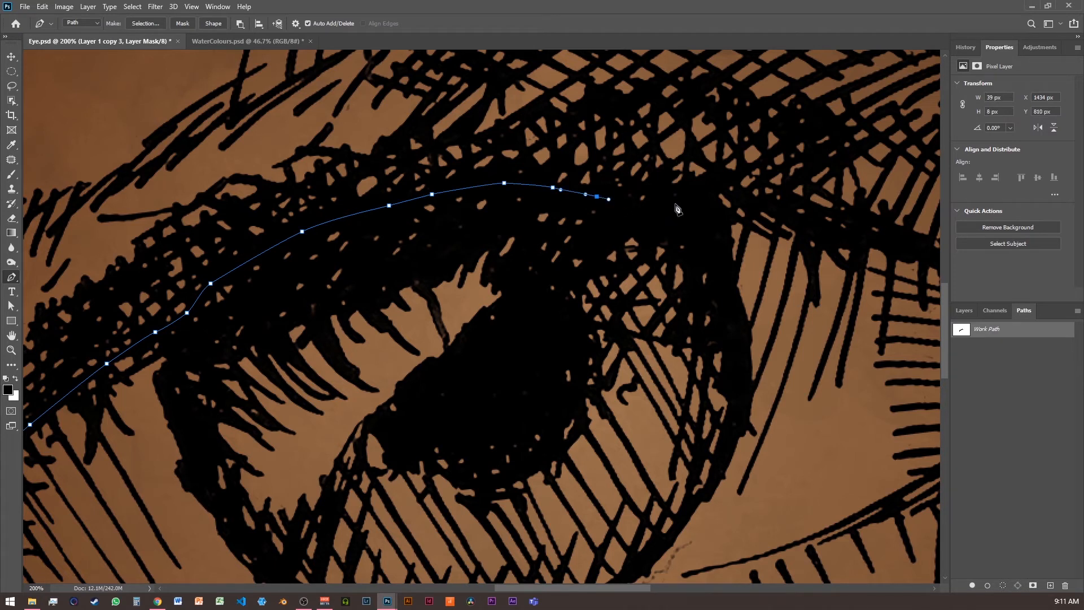
left_click_drag(678, 198, 501, 211)
left_click(704, 195)
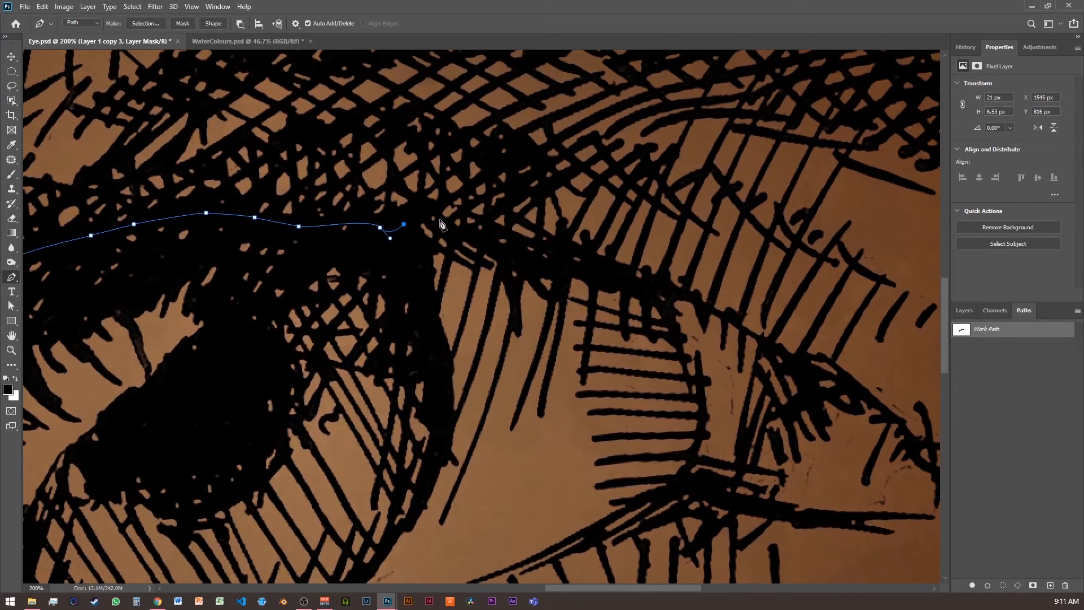
left_click_drag(436, 217, 486, 244)
left_click_drag(508, 252, 541, 201)
Carry the path down the eyeball's right edge and around onto the start of the lower eyelid.
left_click(549, 211)
left_click(559, 239)
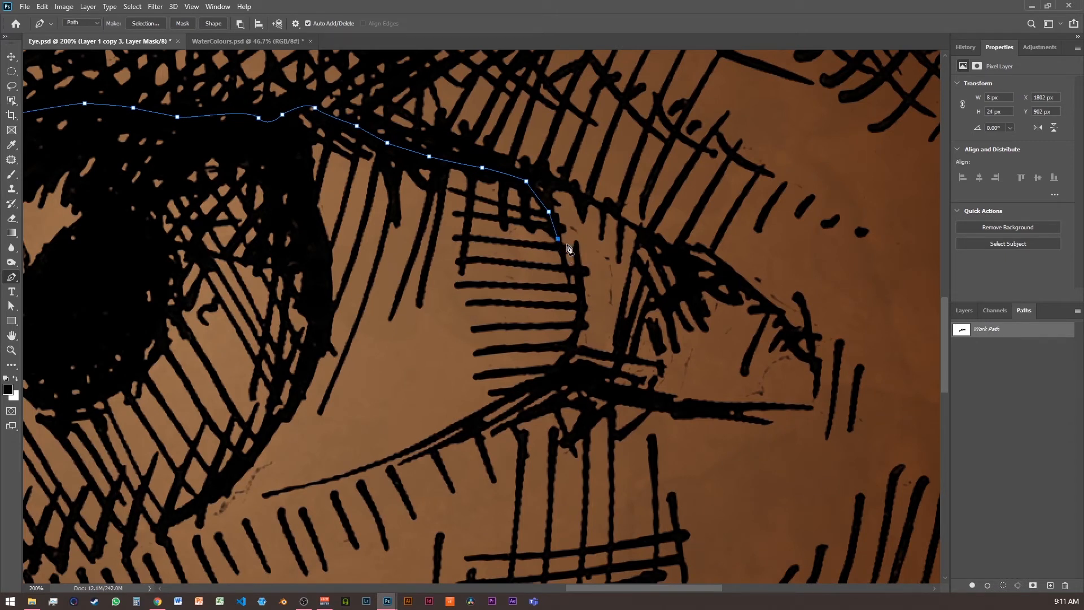
left_click(563, 248)
left_click(576, 248)
left_click(581, 282)
left_click_drag(579, 321, 596, 303)
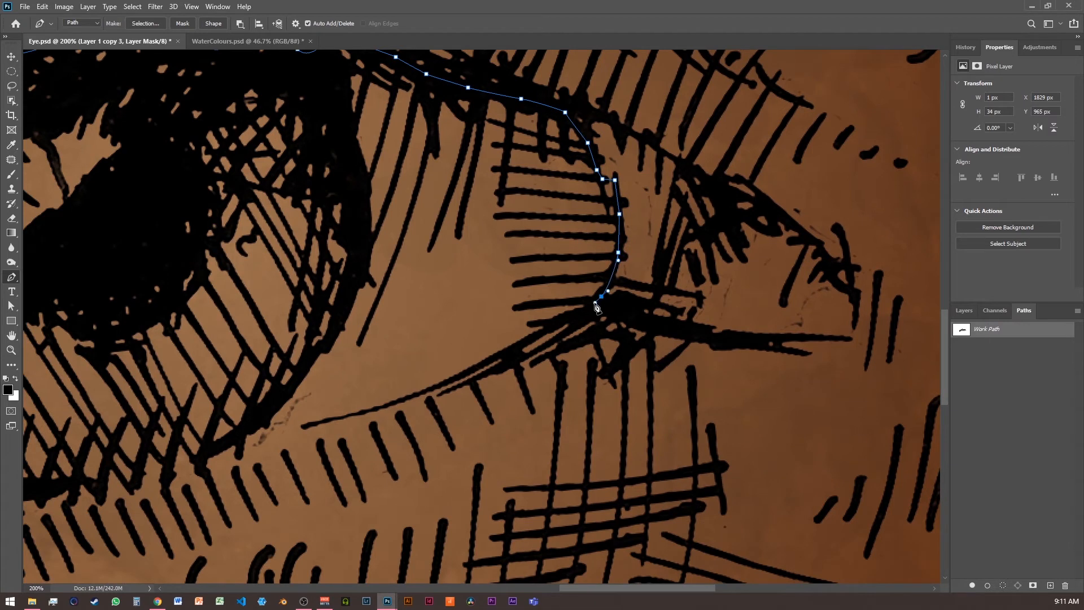
left_click(597, 170)
left_click(572, 327)
Trace the lower eyelid back to the left corner and close the eyeball path at its starting anchor.
mouse_move(518, 359)
left_mouse_down()
mouse_move(430, 399)
mouse_move(645, 211)
mouse_move(697, 209)
left_mouse_up()
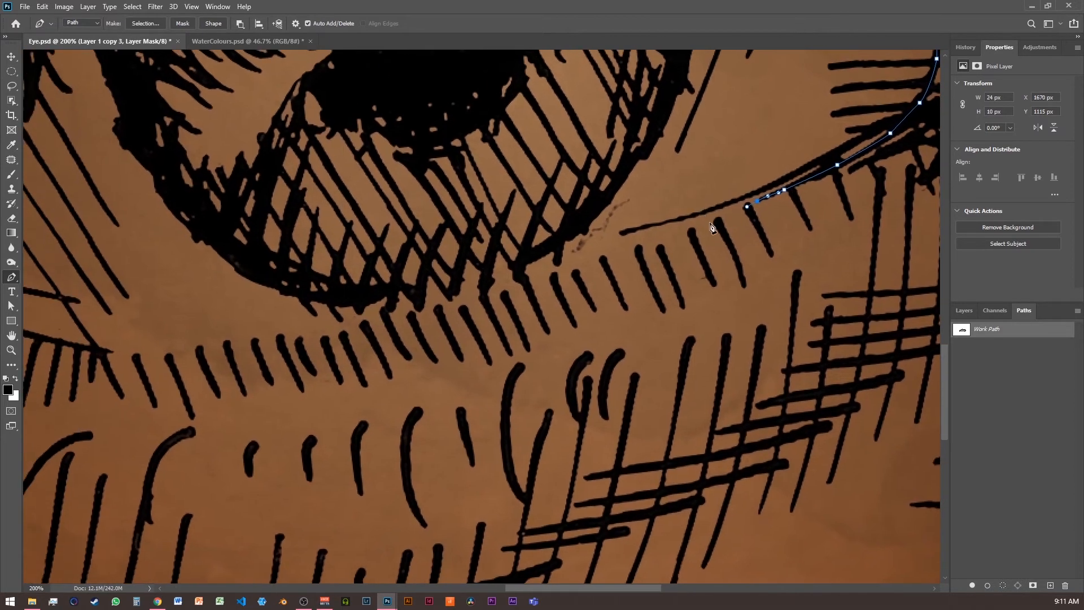
left_click(689, 233)
left_click_drag(653, 253, 635, 257)
left_click(582, 275)
left_click(531, 287)
left_click(495, 300)
left_click_drag(450, 309, 341, 353)
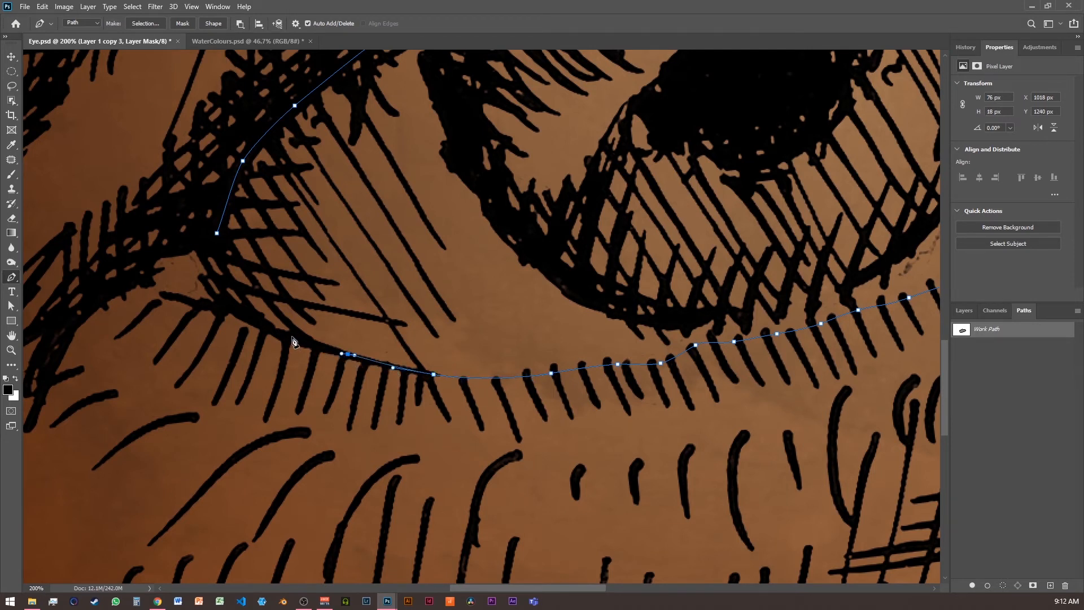
left_click_drag(285, 335, 243, 304)
left_click(220, 264)
left_click(217, 234)
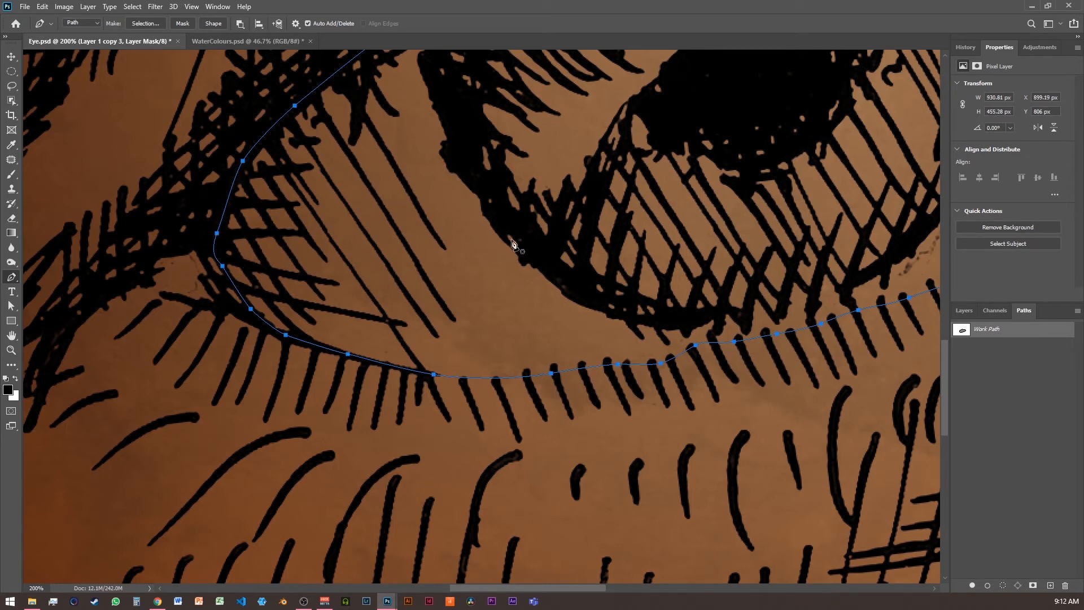
Select Layer 1 copy 5 in the Colour3 group and load the eyeball work path as a selection.
key("ctrl+minus")
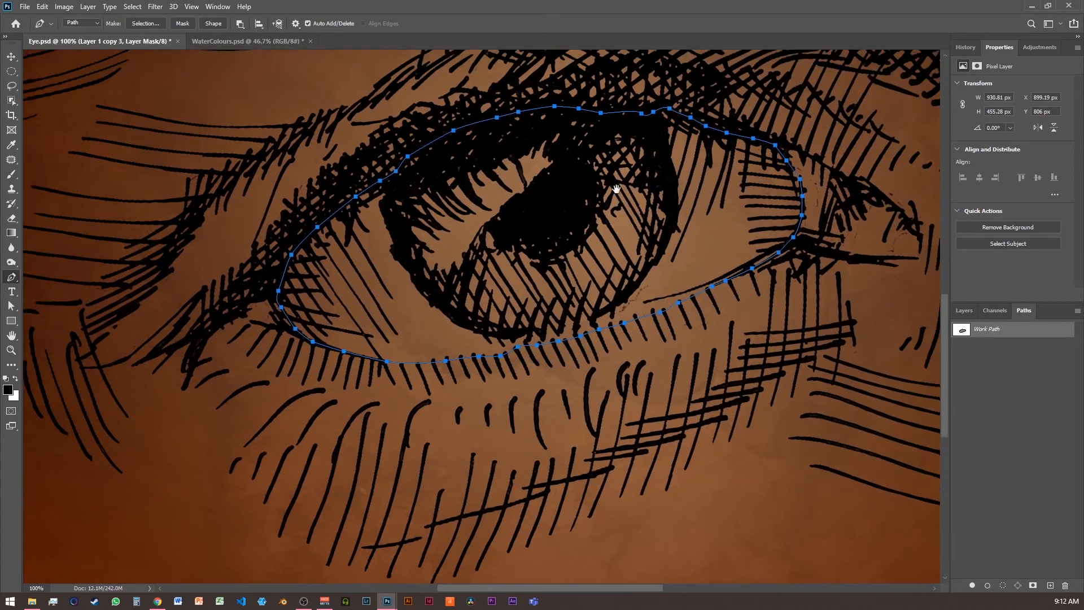
left_click_drag(616, 189, 568, 225)
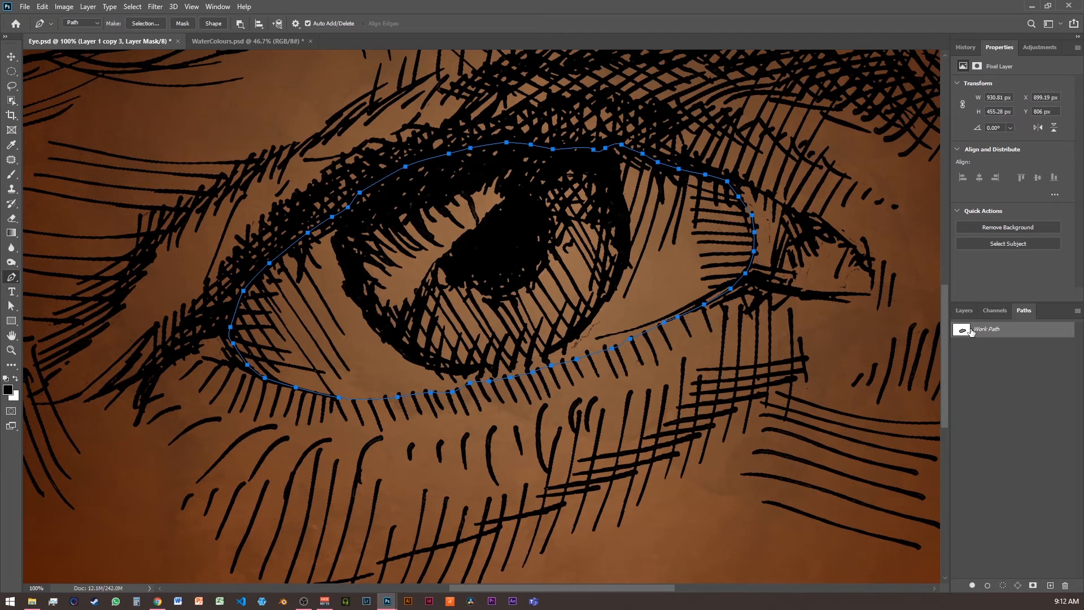
left_click(964, 311)
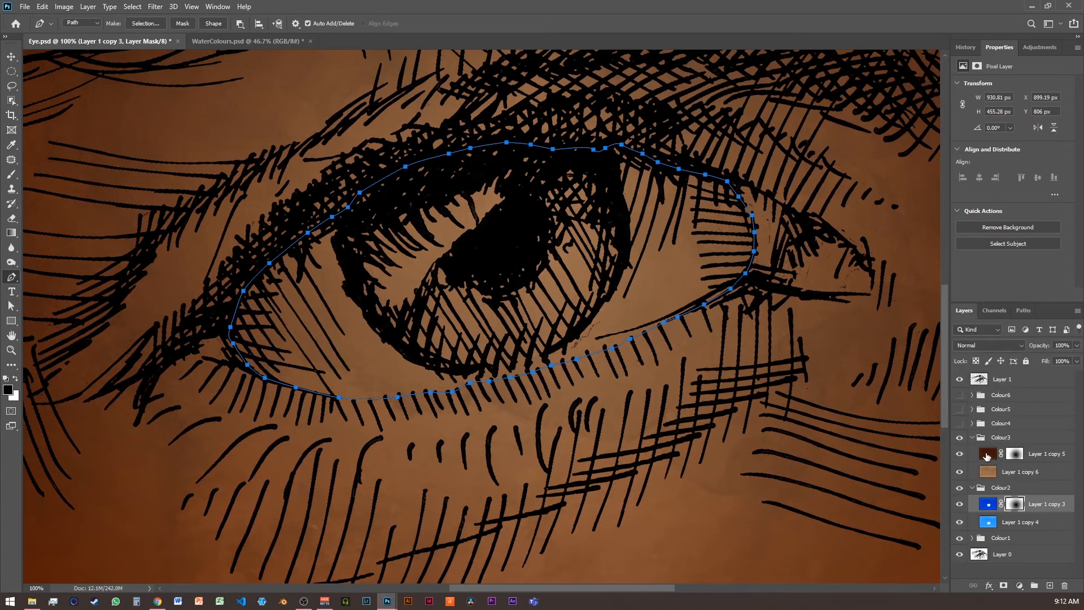
left_click(986, 456)
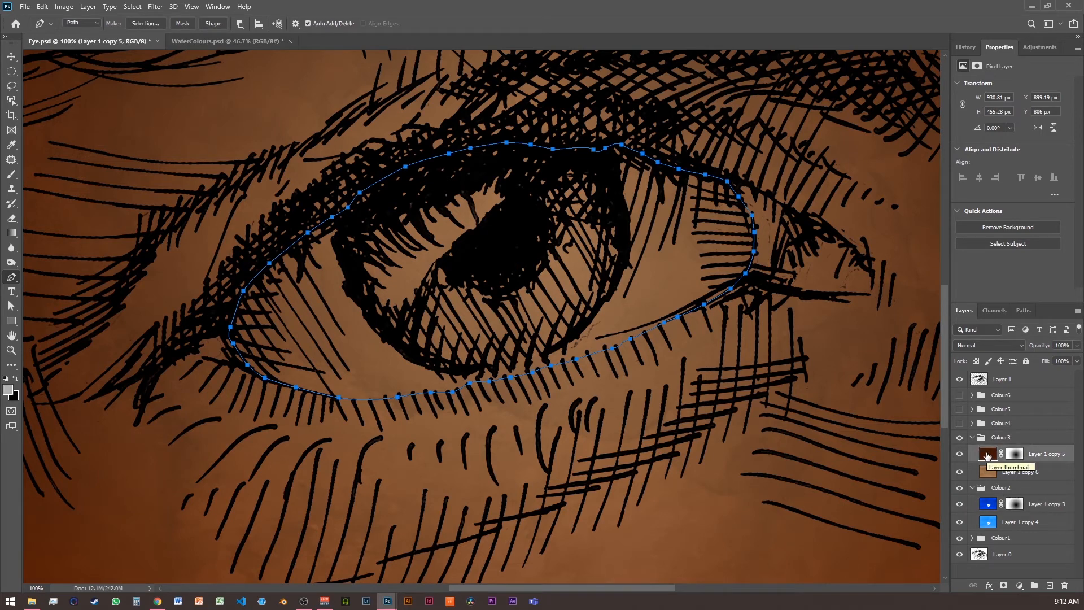
left_click(1024, 310)
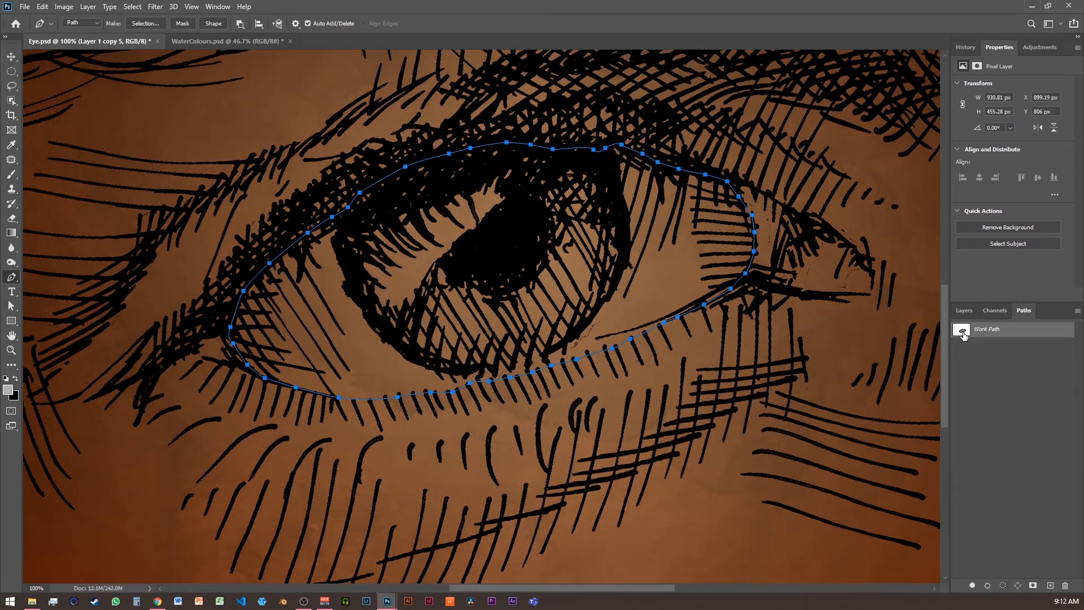
left_click(962, 334, "ctrl")
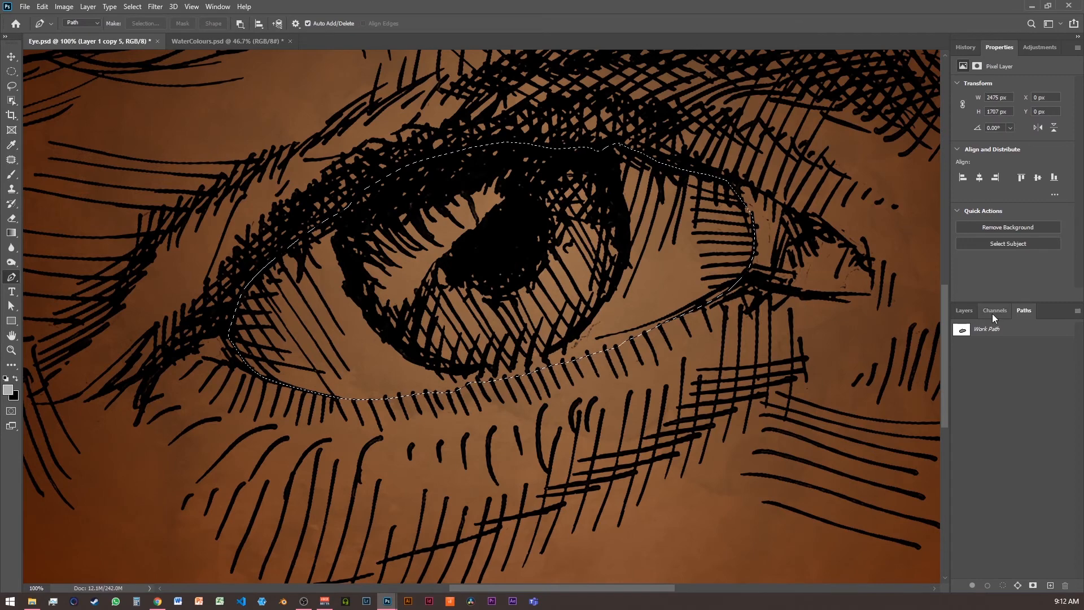
left_click(964, 311)
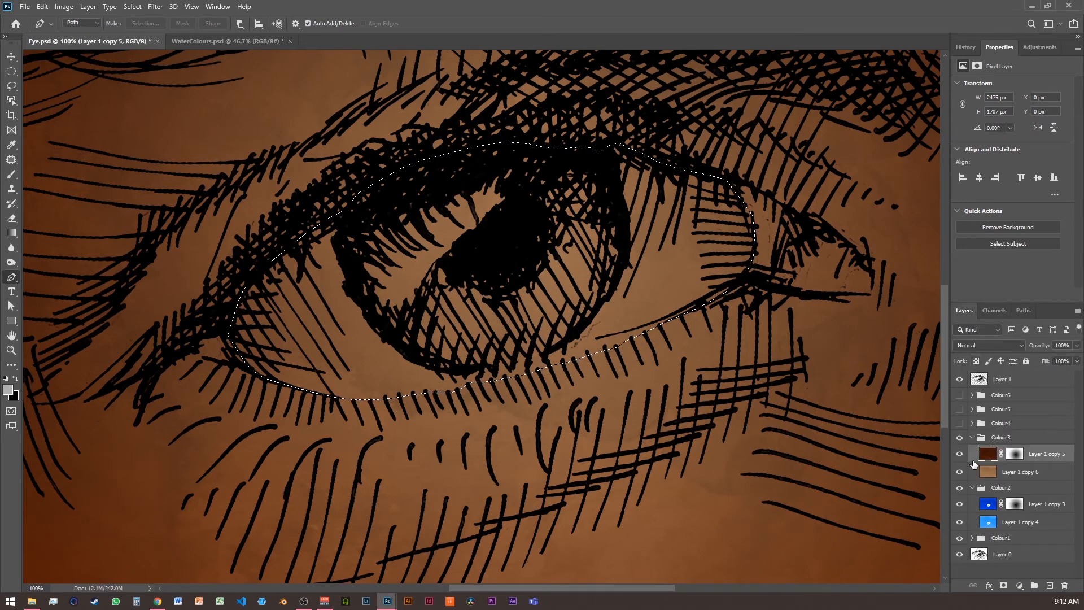
Invert the selection so it covers the eyeball area instead of its surroundings.
key("ctrl+d")
key("ctrl+0")
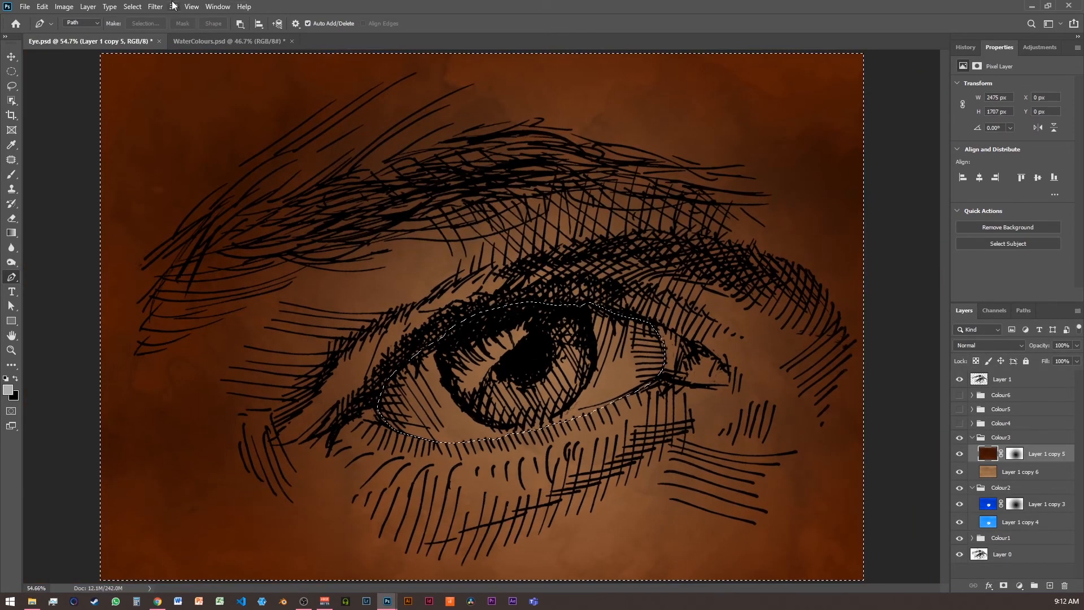
left_click(64, 7)
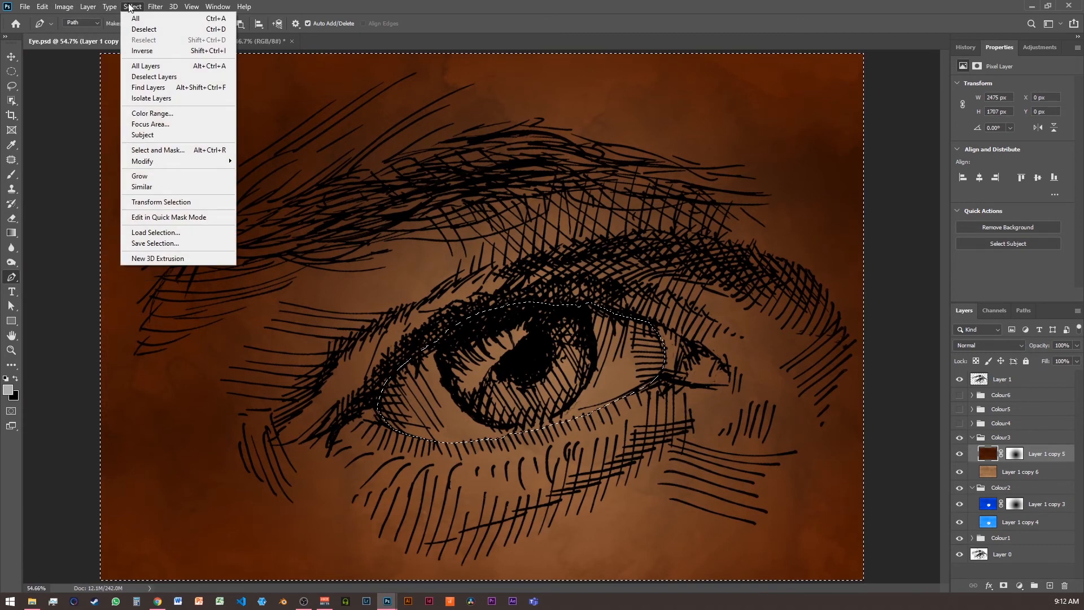
left_click(142, 50)
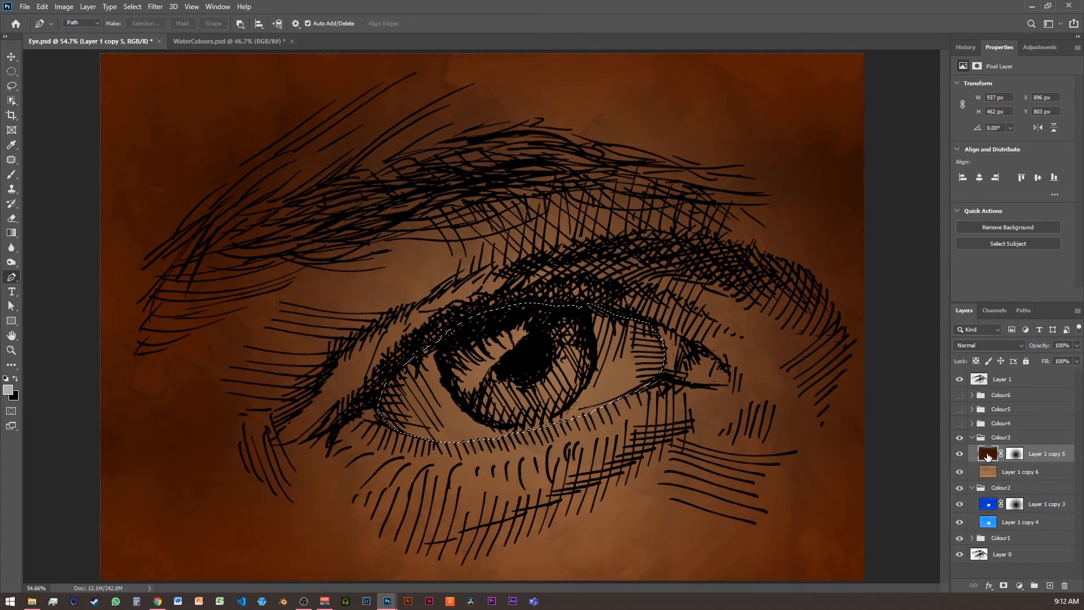
Clear the selected eyeball area from both Colour3 layers, Layer 1 copy 5 and Layer 1 copy 6, and deselect.
left_click(988, 473)
key("Delete")
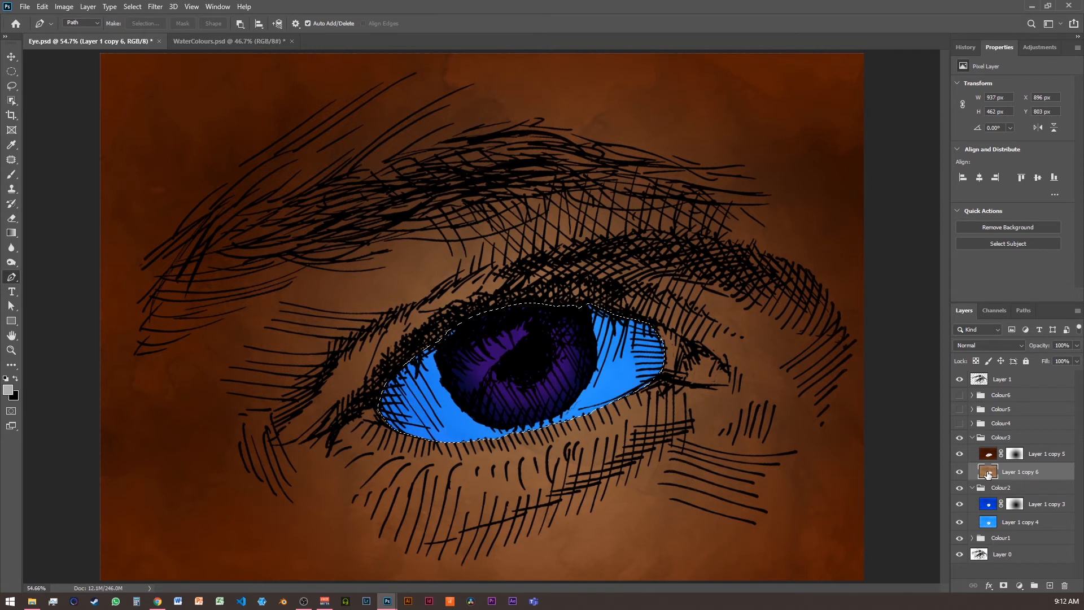
key("ctrl+d")
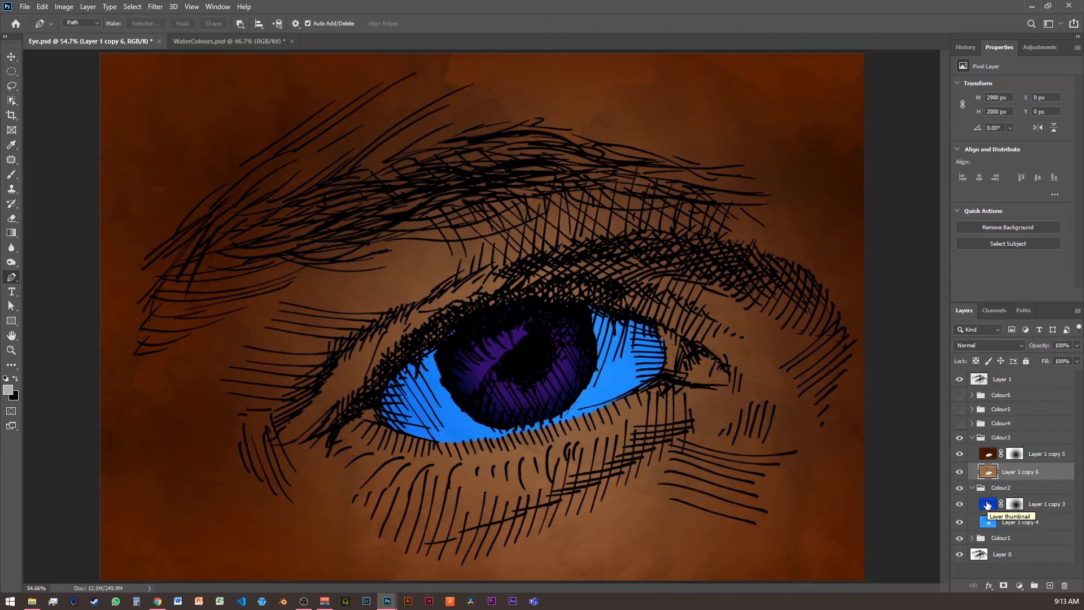
Redraw the radial gradient on the mask of Layer 1 copy 3 in Colour2, from the pupil out to the eyeball's right side.
left_click(1019, 505)
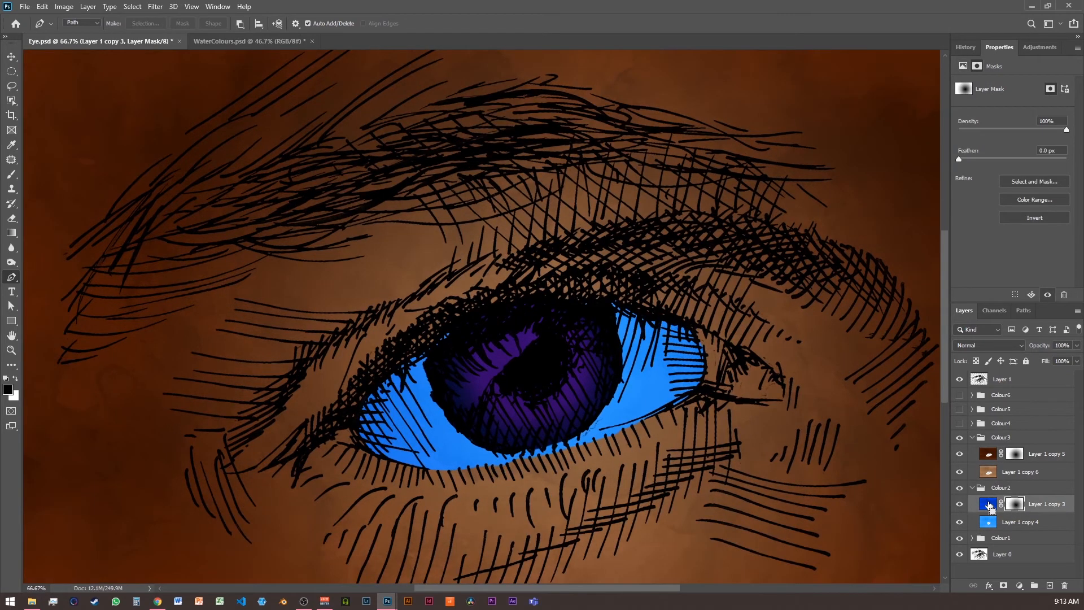
key("ctrl+1")
left_click_drag(658, 385, 592, 261)
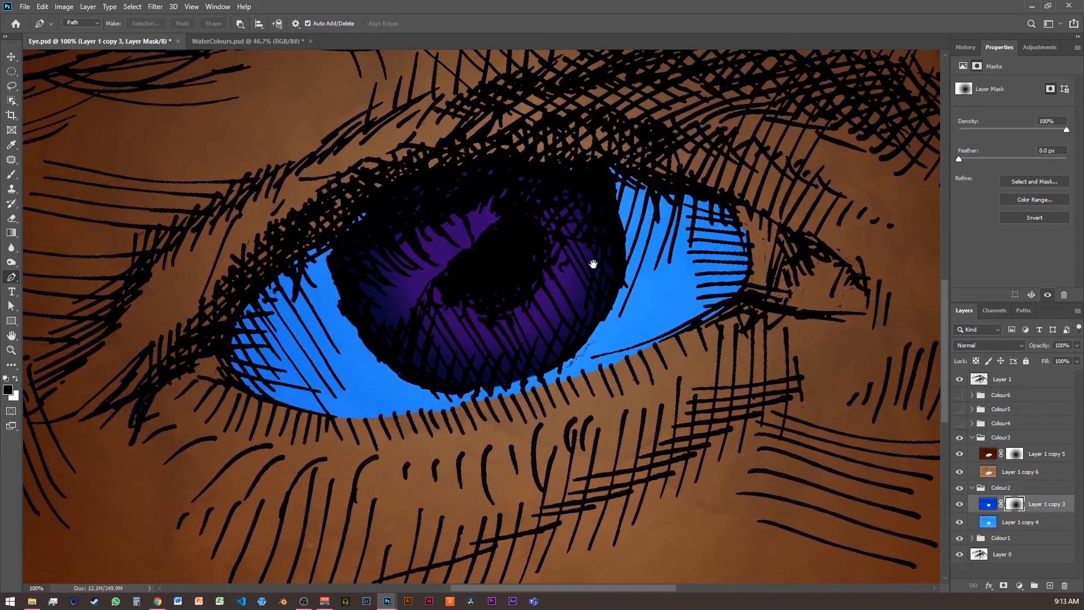
left_click(12, 232)
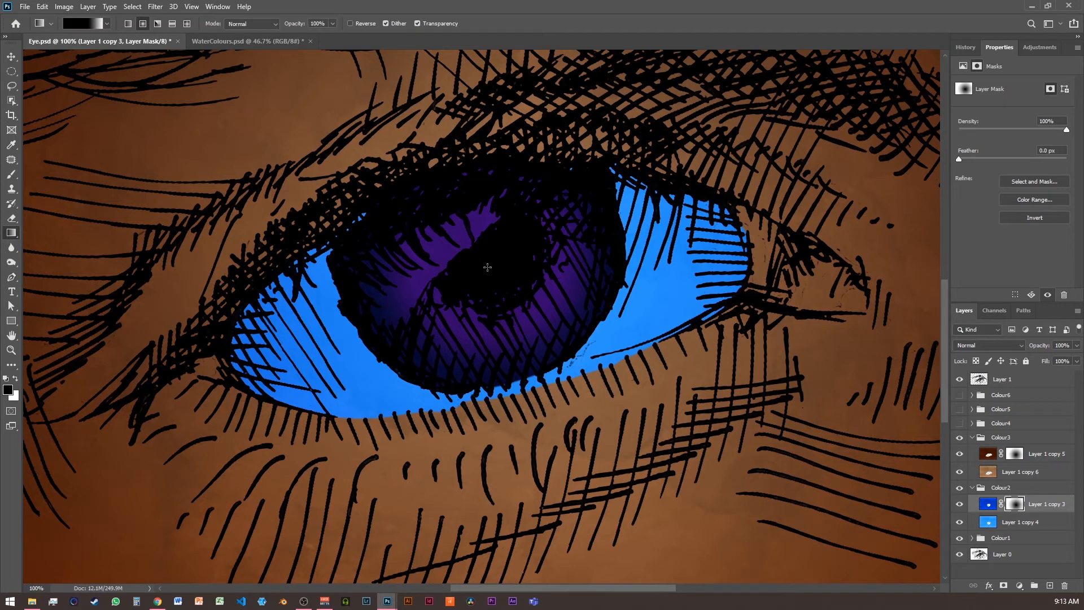
left_click_drag(489, 268, 703, 240)
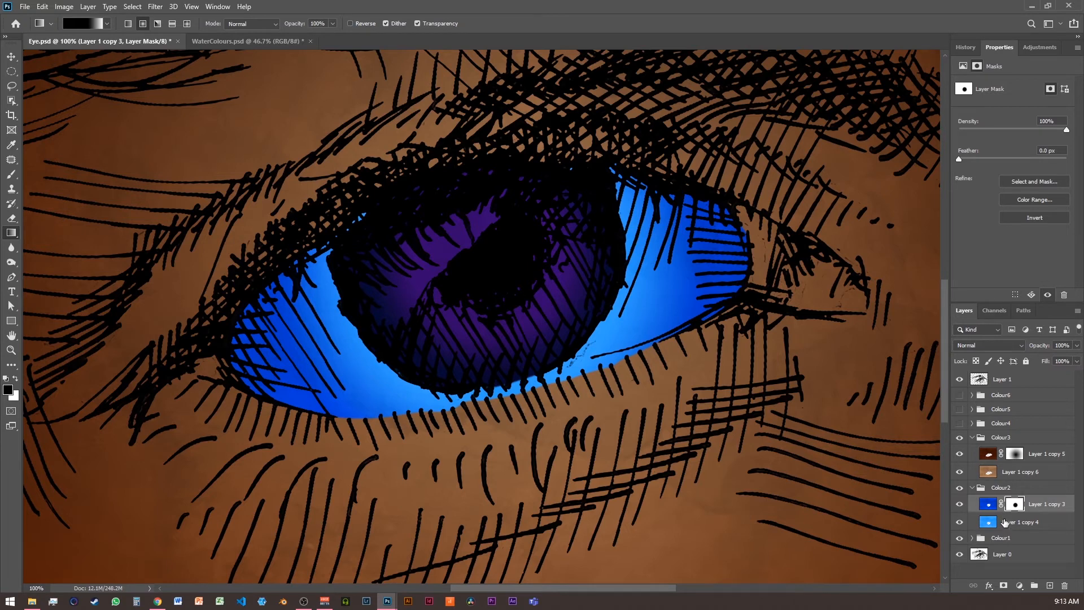
Delete the mask of Layer 1 copy 3 without applying it and move Layer 1 copy 4 above that layer in Colour2.
left_click_drag(1015, 504, 1064, 585)
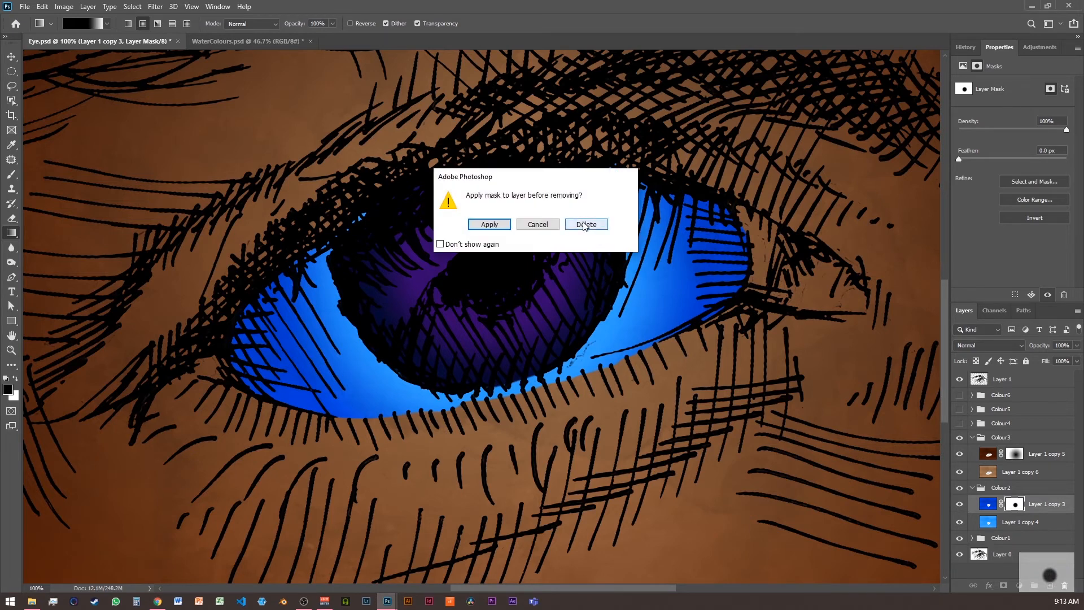
left_click(584, 225)
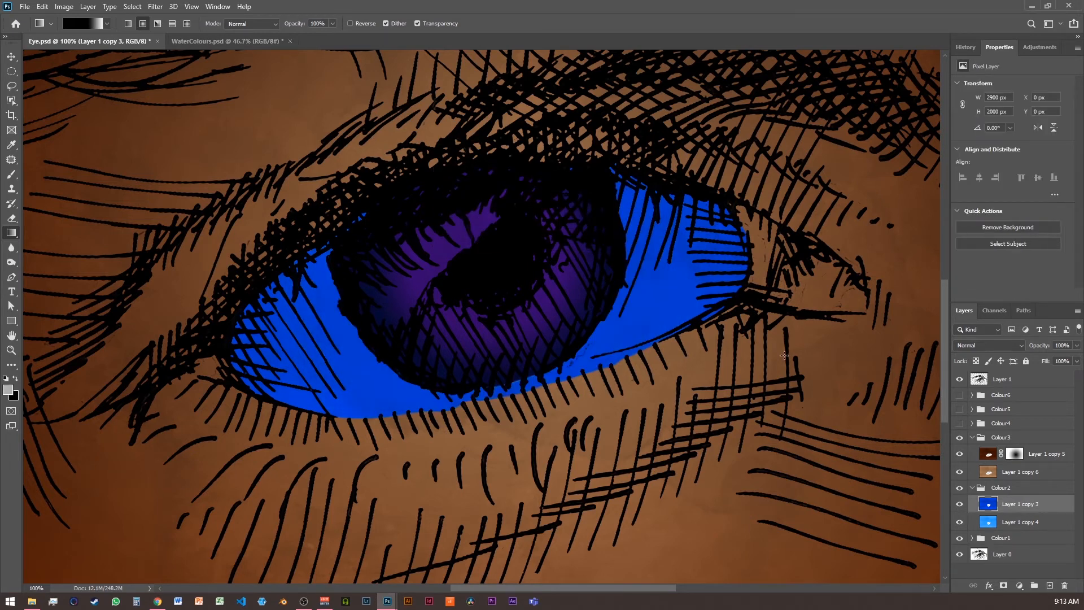
left_click_drag(1025, 532, 1025, 498)
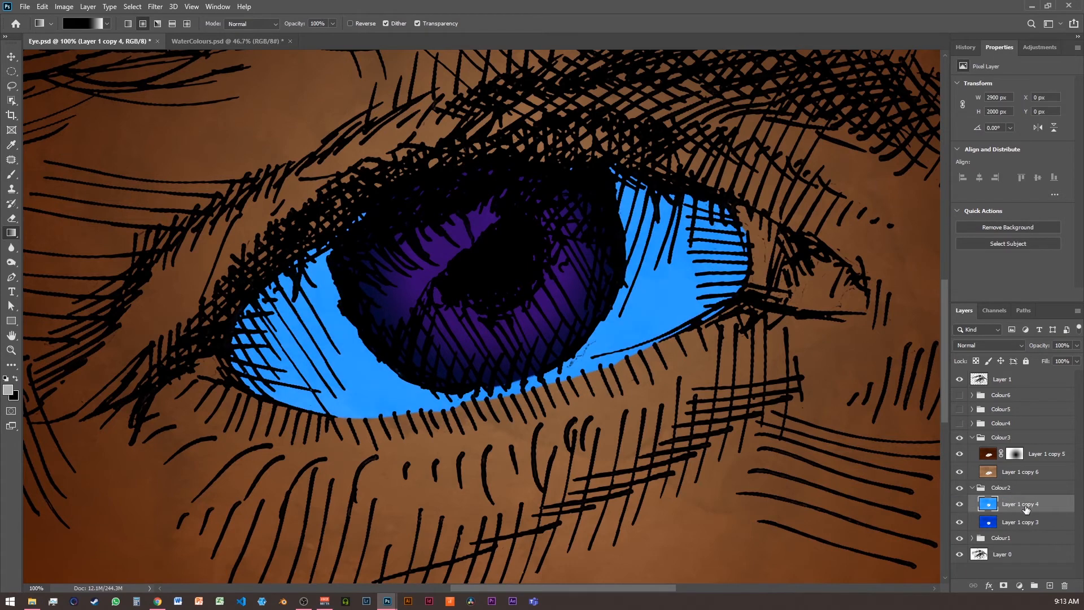
Mask Layer 1 copy 4 with a radial gradient from the pupil to the eyeball's outer edge, and collapse the Colour2 group.
left_click(1003, 584)
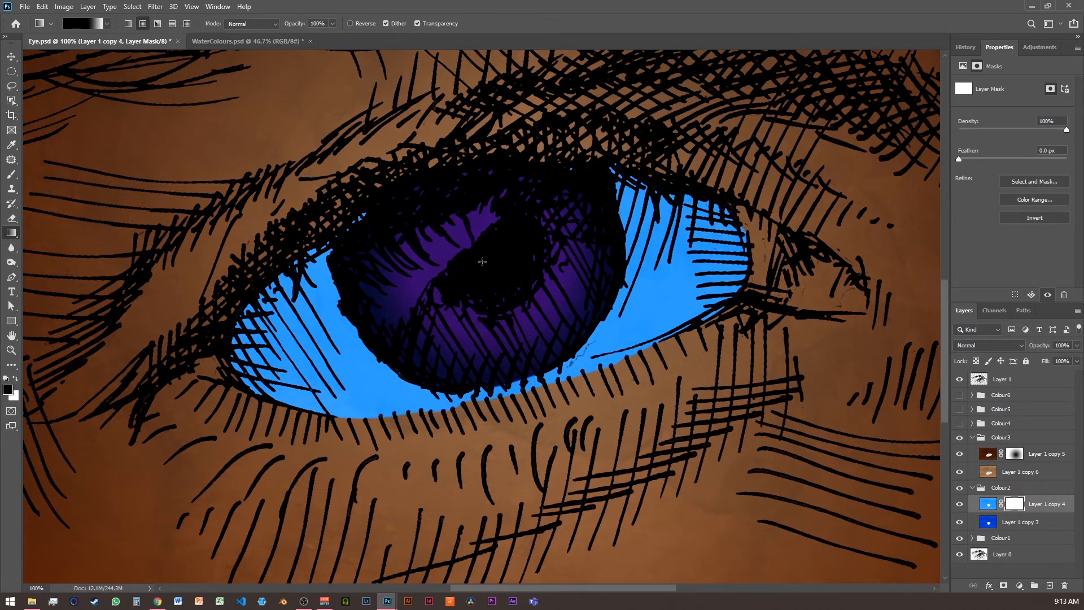
left_click_drag(491, 258, 725, 250)
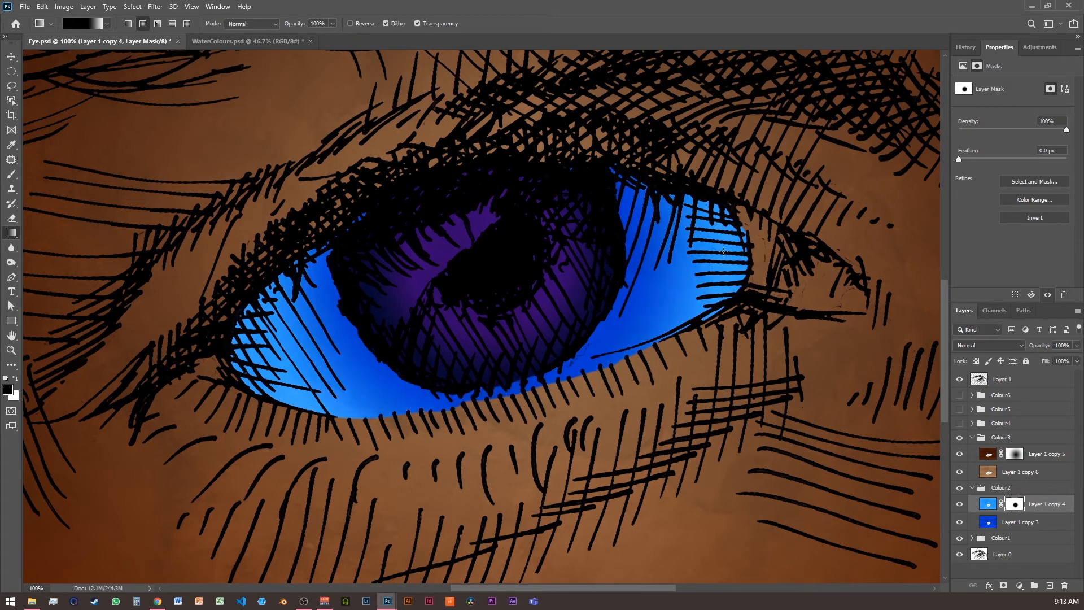
left_click_drag(487, 261, 740, 249)
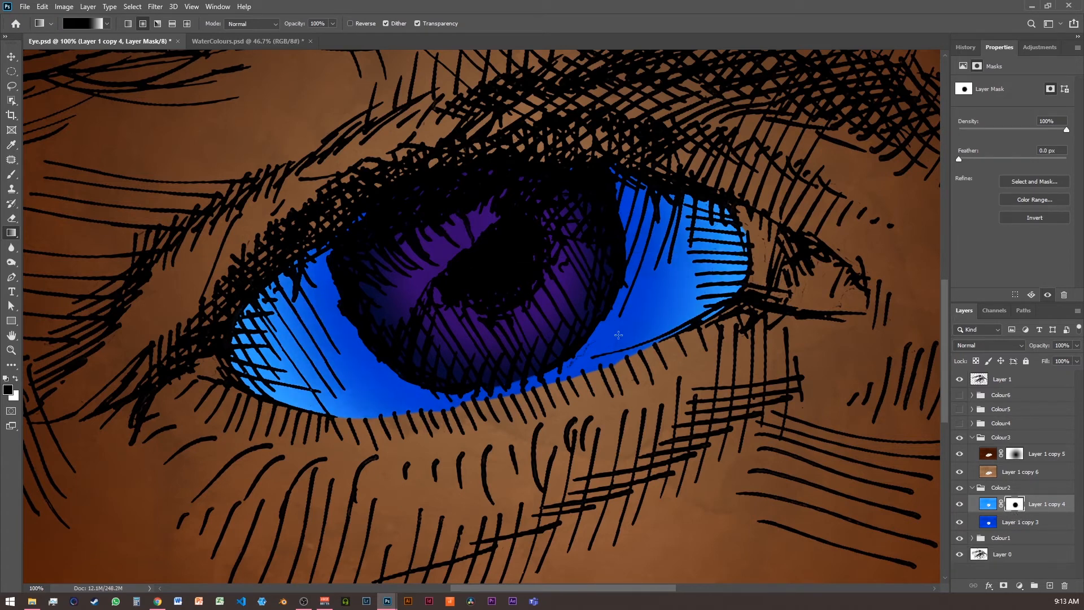
left_click_drag(495, 269, 732, 244)
left_click_drag(485, 271, 253, 366)
left_click(972, 488)
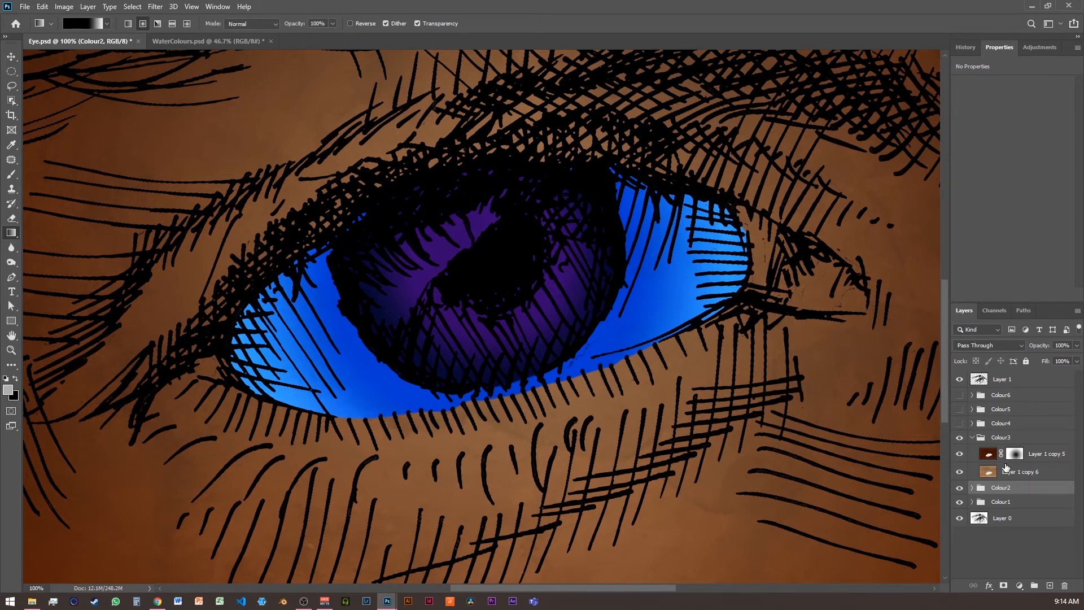
Inspect the tear-duct corner beside the eyeball up close and select Layer 1 copy 6 in the Colour3 group.
key("ctrl+minus")
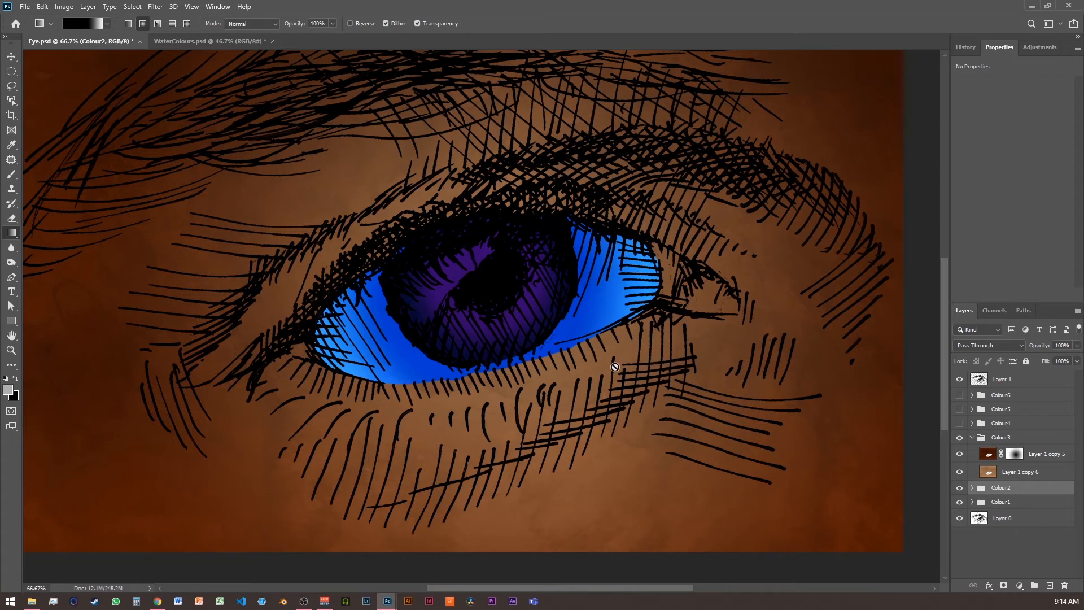
left_click(10, 350)
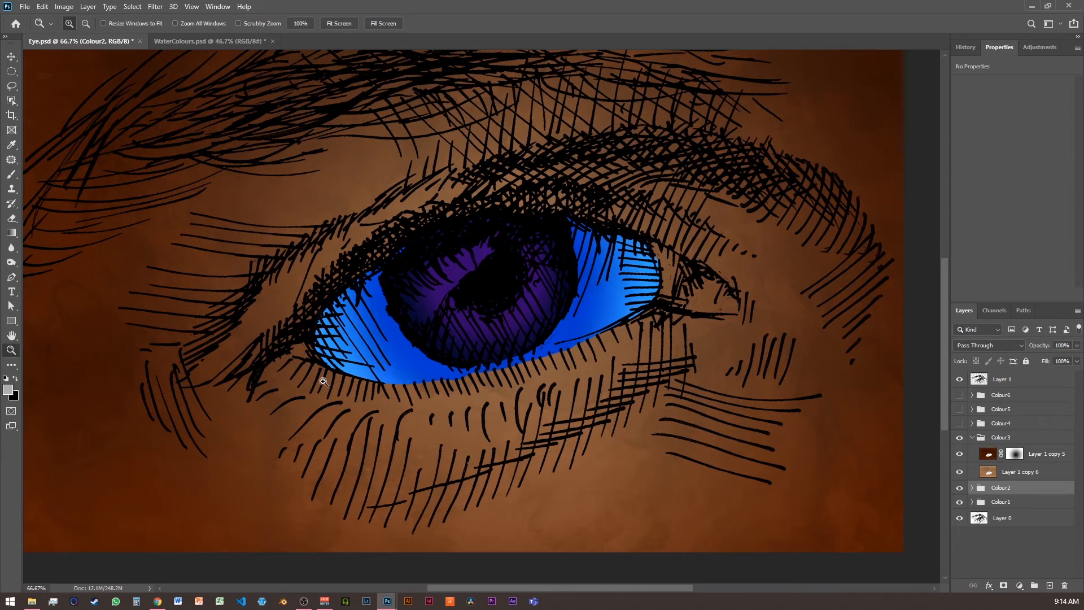
left_click_drag(597, 254, 785, 356)
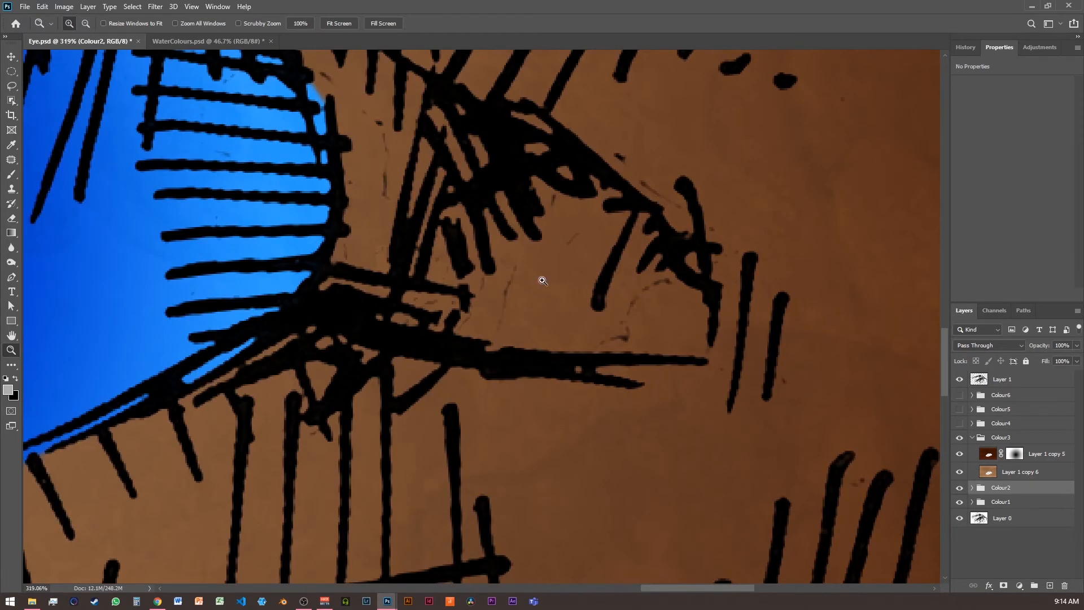
key("ctrl+minus")
key("ctrl+minus")
left_click_drag(444, 219, 515, 308)
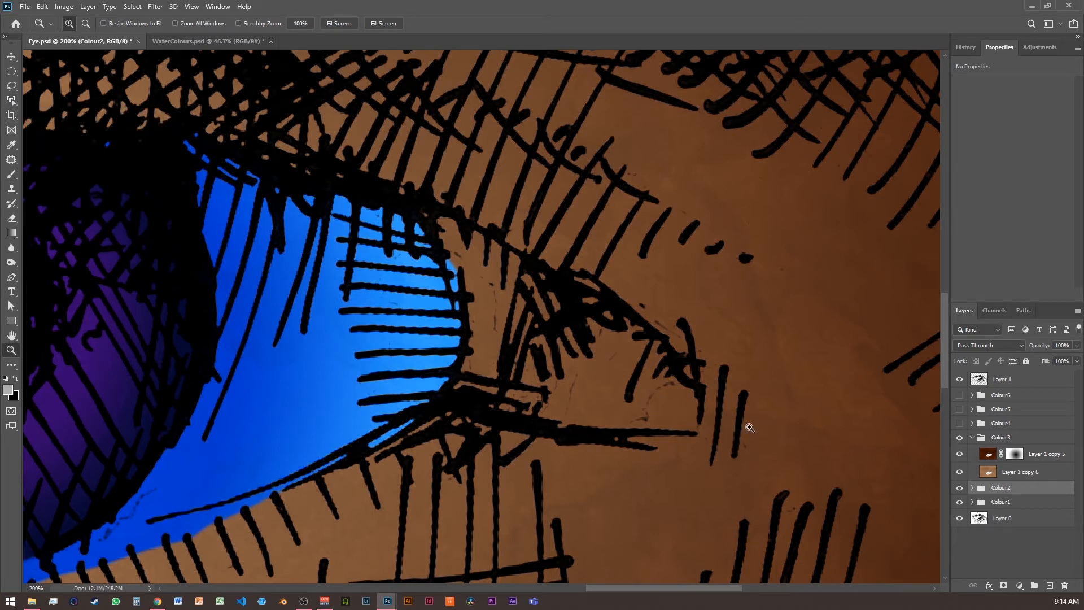
left_click(1014, 471)
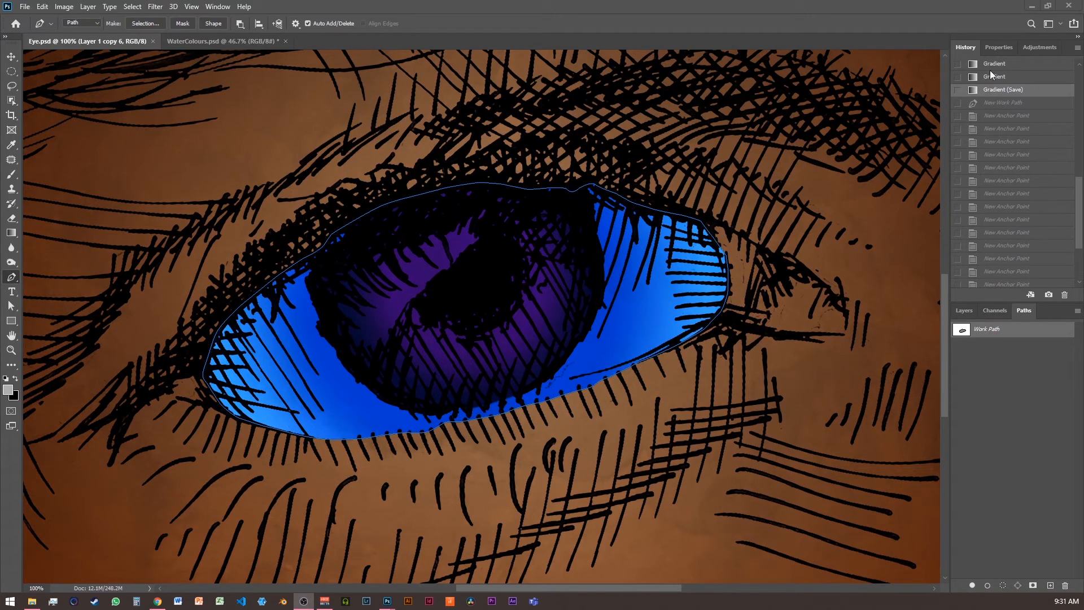
Compare the artwork with the Colour3 group hidden and shown.
left_click(997, 48)
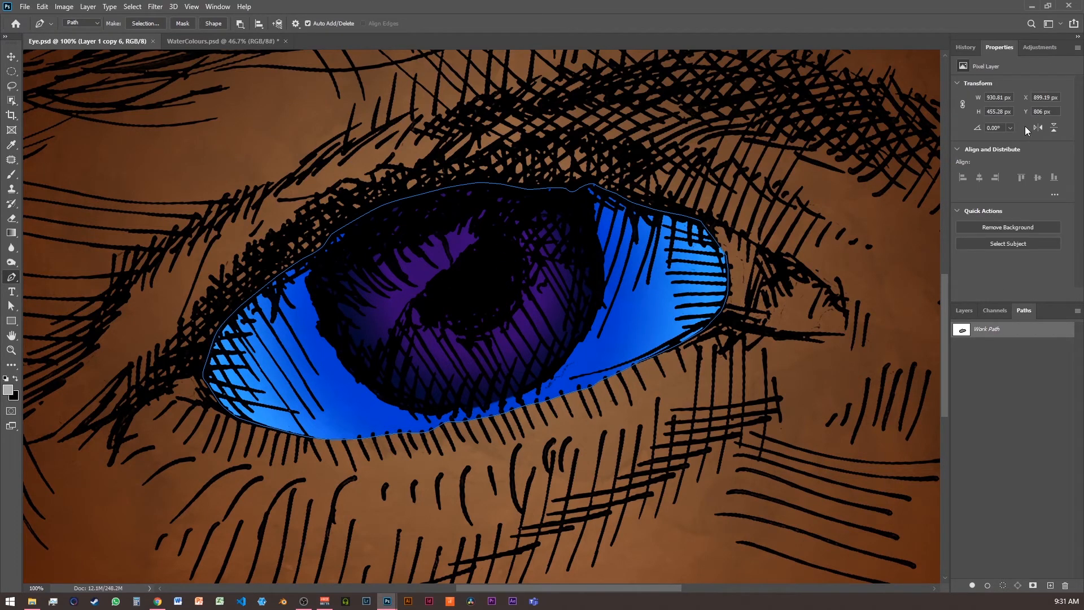
left_click(964, 310)
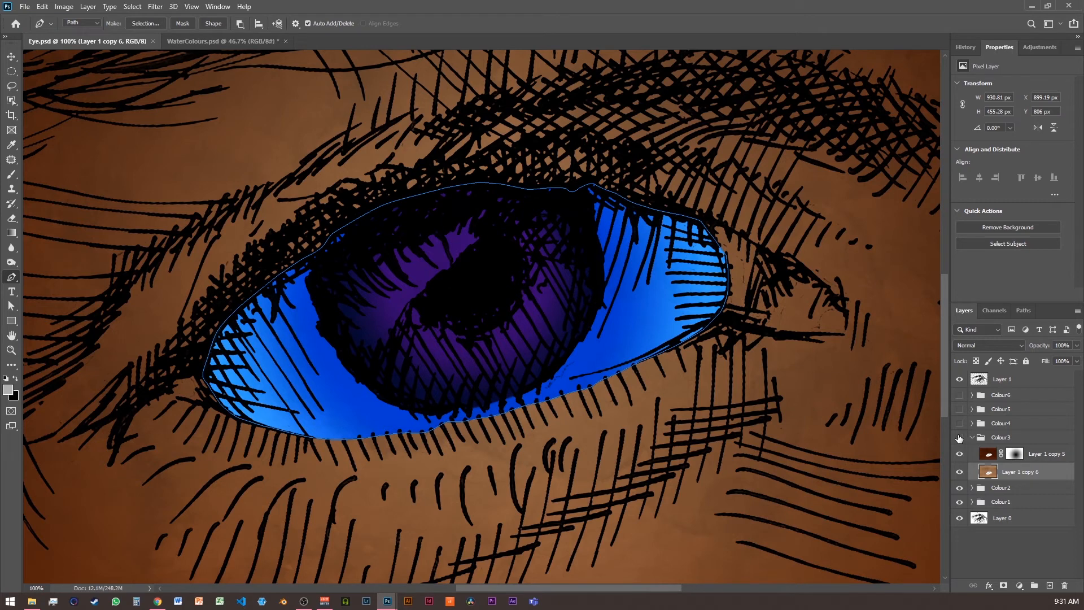
left_click(958, 438)
left_click(959, 438)
Select the eyeball work path with the Direct Selection tool to expose its anchor points.
left_click(1022, 310)
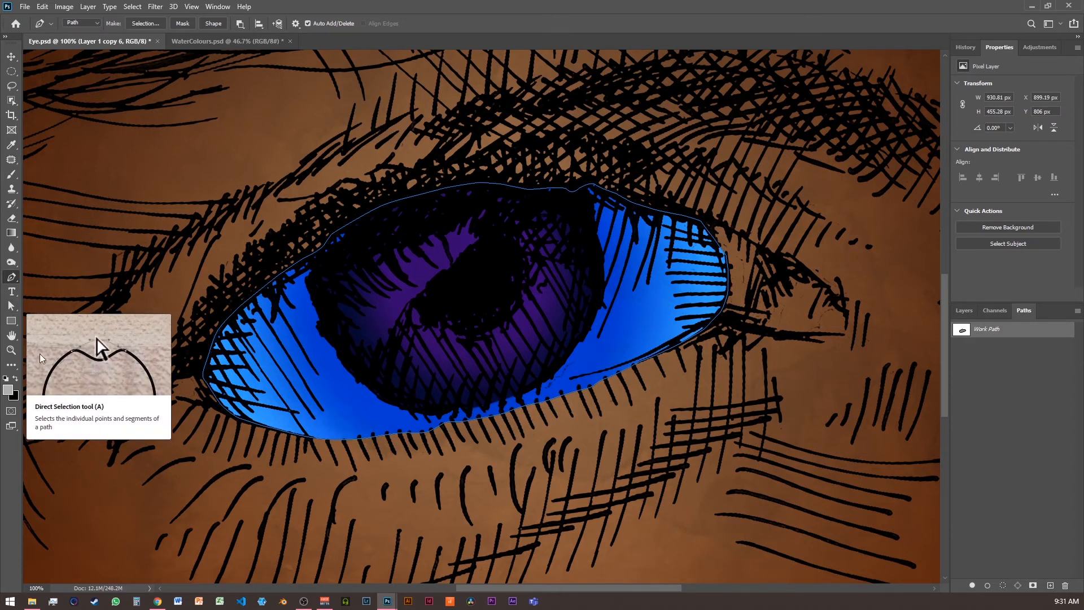
left_click(11, 307)
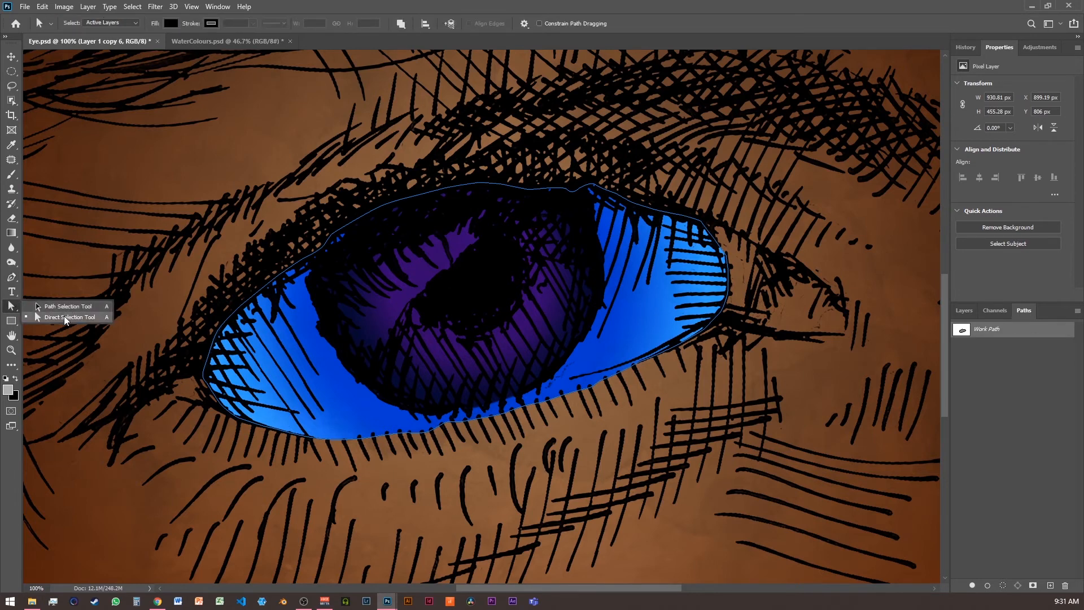
left_click(63, 317)
left_click(715, 243)
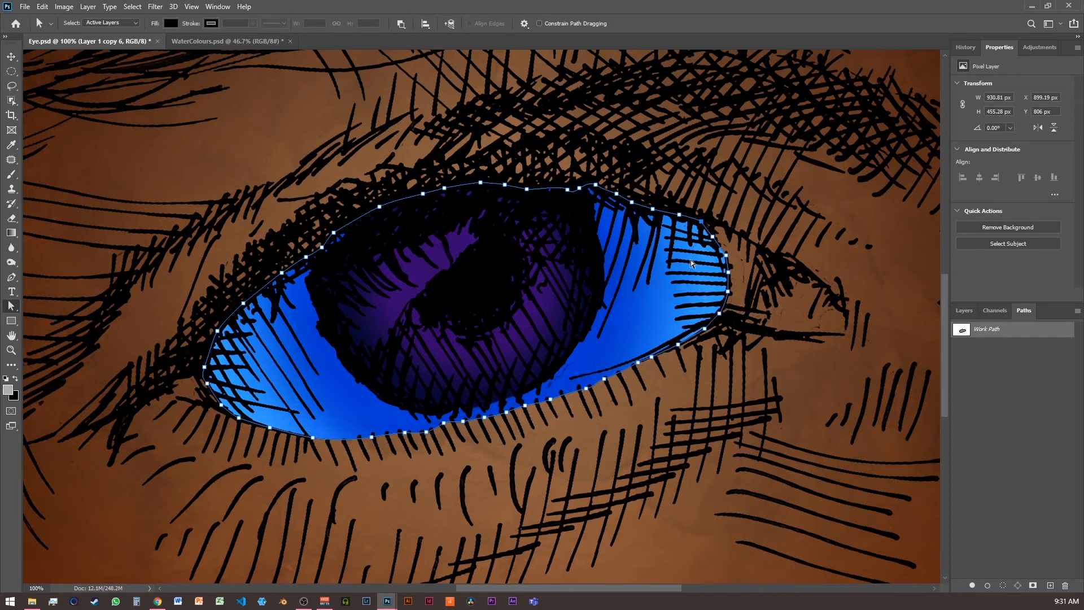
Pull the path's right-edge anchors out to the upper lid line, the corner tip and the lower lid line, enclosing the tear duct.
left_click_drag(689, 260, 429, 278)
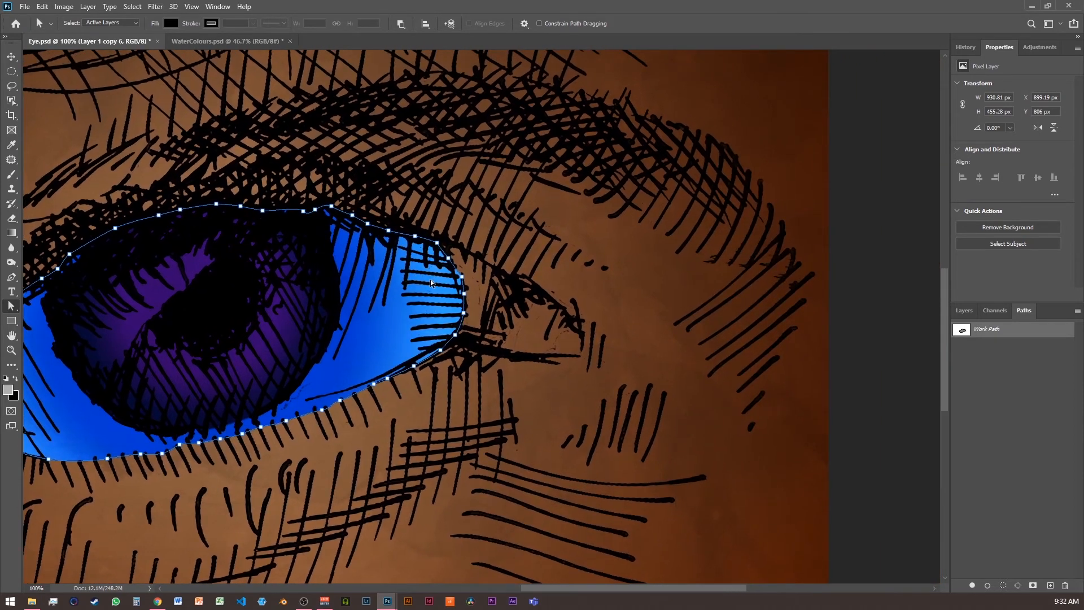
key("ctrl+plus")
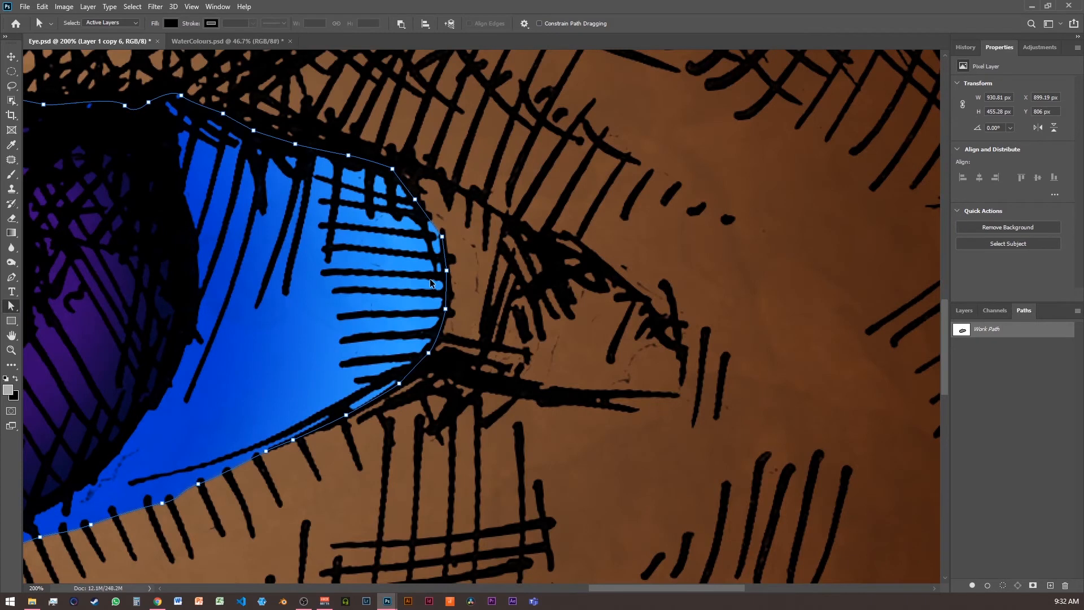
left_click(415, 202)
left_click_drag(416, 200, 441, 177)
left_click_drag(448, 273, 683, 368)
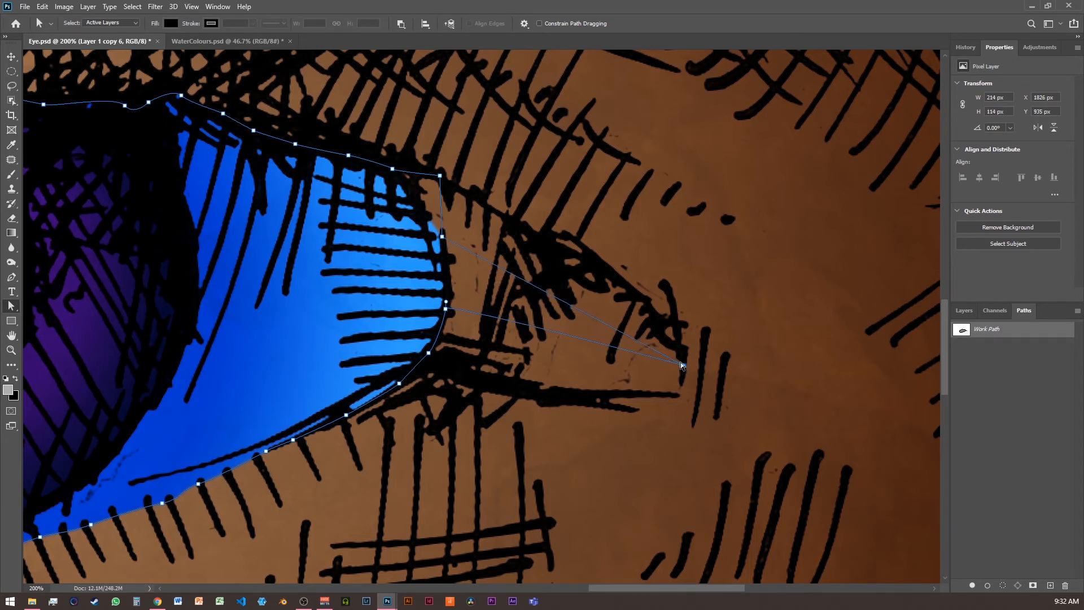
left_click_drag(442, 238, 598, 268)
left_click_drag(446, 310, 604, 397)
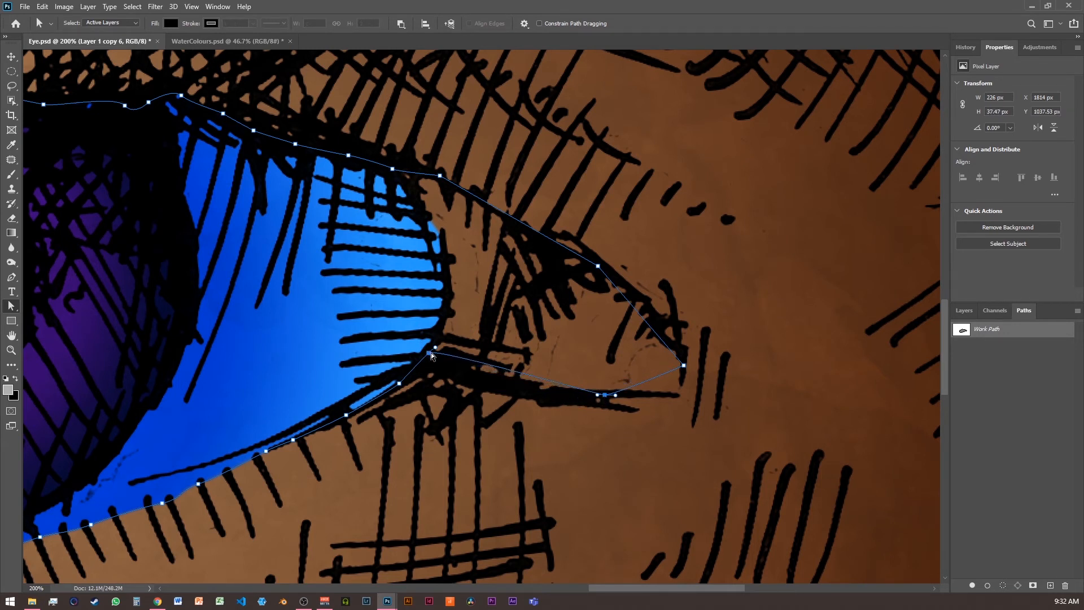
left_click_drag(429, 355, 460, 377)
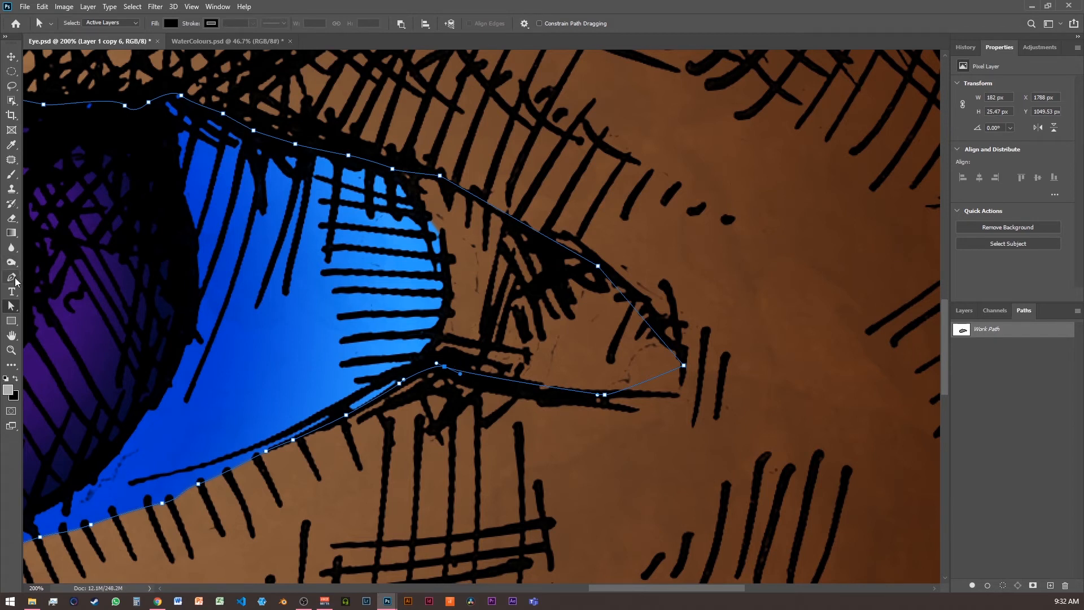
Add extra anchor points with the Pen tool along the lower and upper edges of the path's tear-duct section.
left_click(15, 280)
left_click(496, 378)
left_click(551, 389)
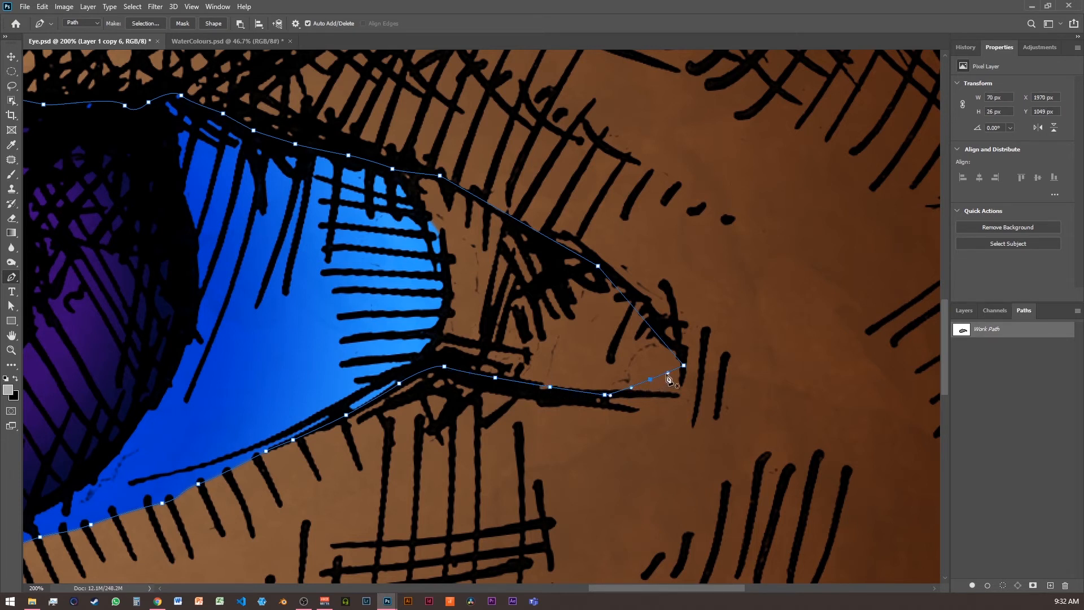
left_click(653, 330)
left_click(626, 298)
left_click(552, 240)
left_click(501, 213)
Fit the upper anchors and the tip of the path's tear-duct section to the inked upper lid line with the Direct Selection tool.
left_click(14, 310)
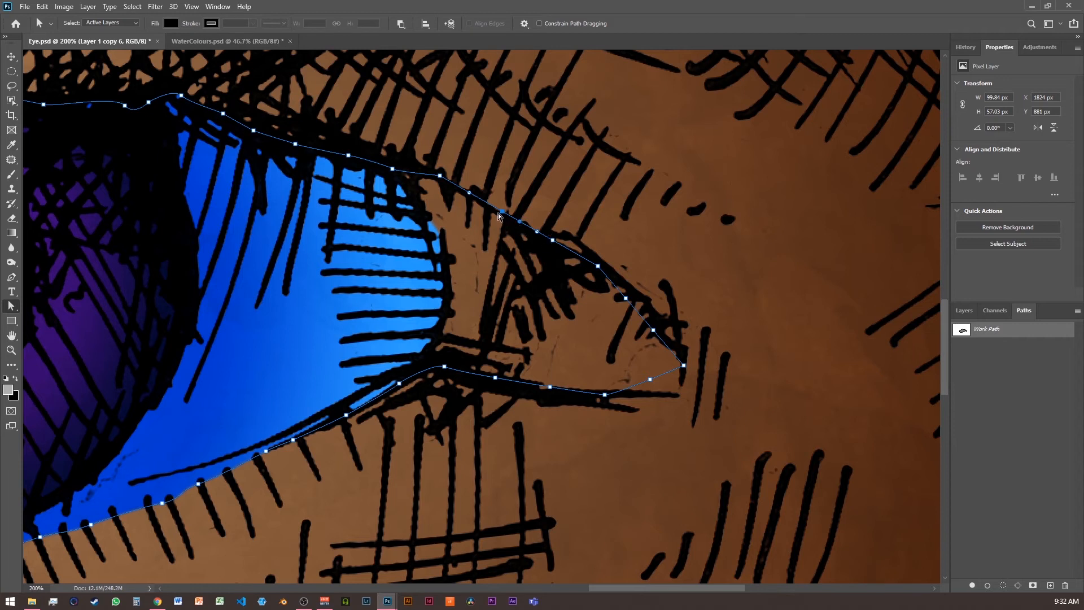
left_click_drag(500, 214, 501, 217)
left_click_drag(553, 245, 585, 255)
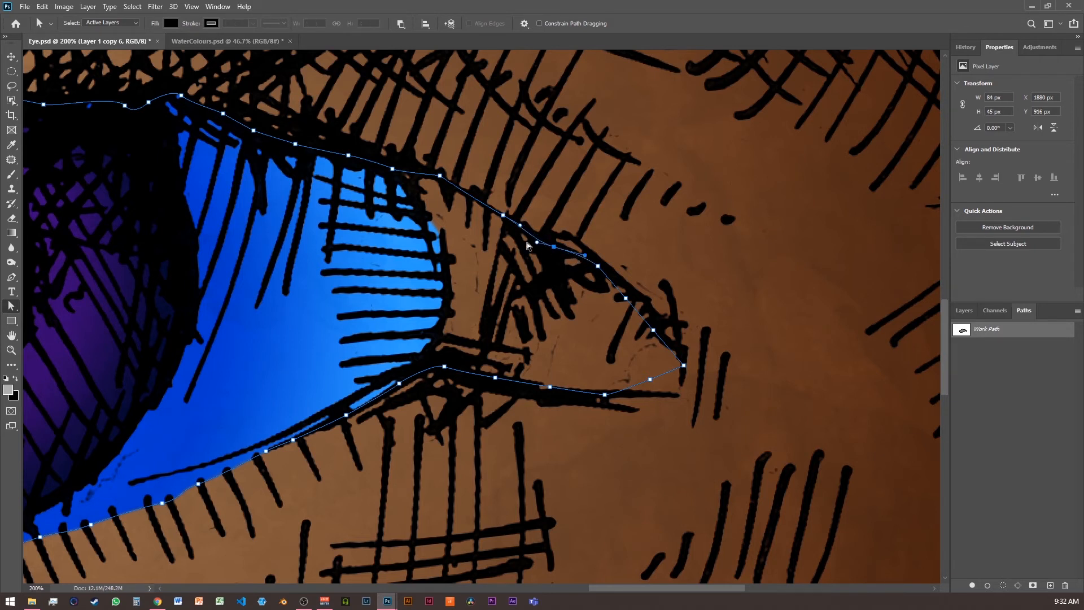
left_click(626, 299)
left_click_drag(626, 299, 633, 292)
left_click_drag(653, 332, 658, 323)
left_click_drag(685, 368, 668, 347)
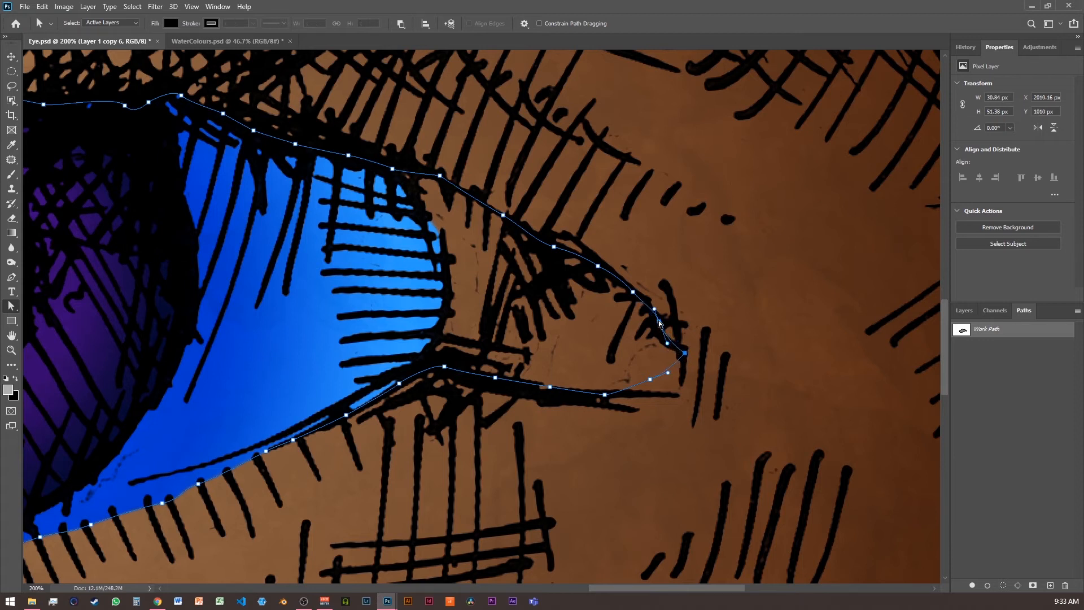
left_click(633, 293)
left_click_drag(633, 292, 658, 327)
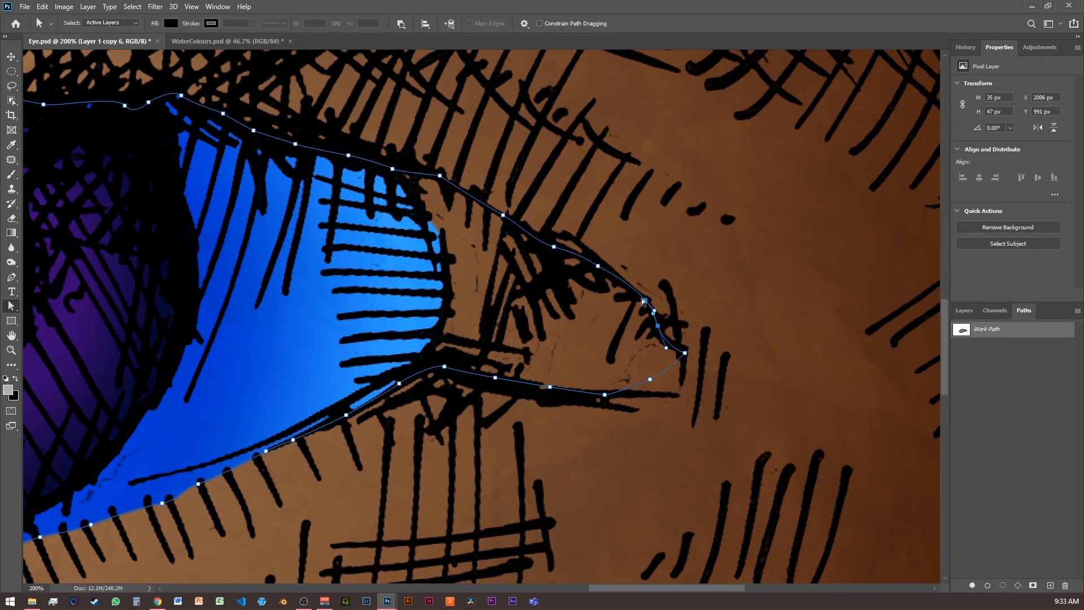
Move the lower anchors of the path's tear-duct section onto the inked lower lid line.
left_click(650, 379)
left_click_drag(651, 383, 674, 394)
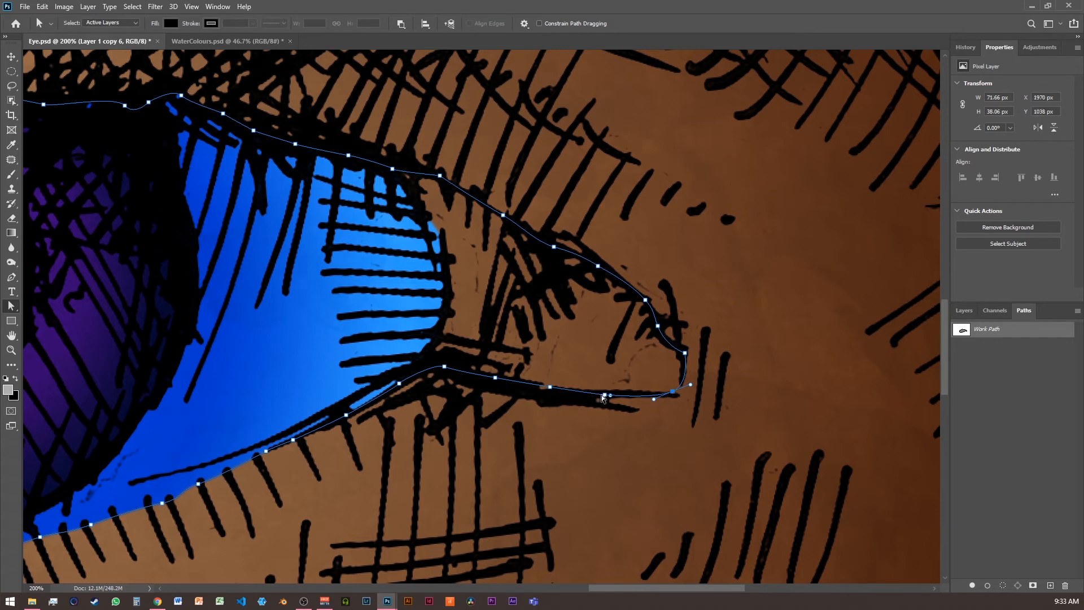
left_click_drag(550, 388, 495, 385)
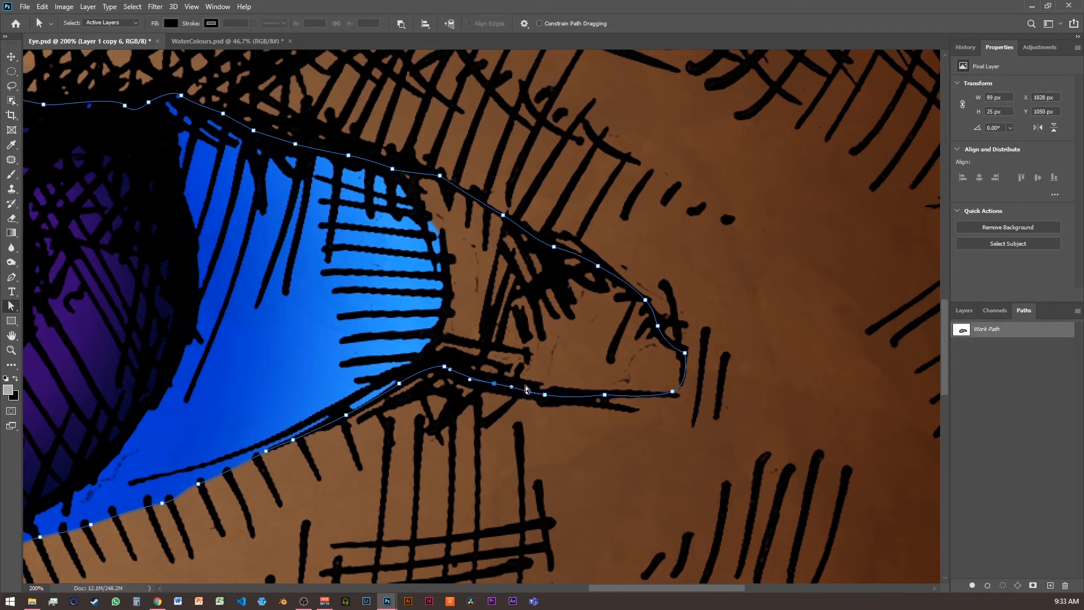
Move the path's outer-corner anchors outward onto the inked lid lines so the path encloses the small brown corner opposite the tear duct.
left_click(672, 391)
left_click_drag(166, 259, 692, 259)
left_click_drag(411, 337, 521, 266)
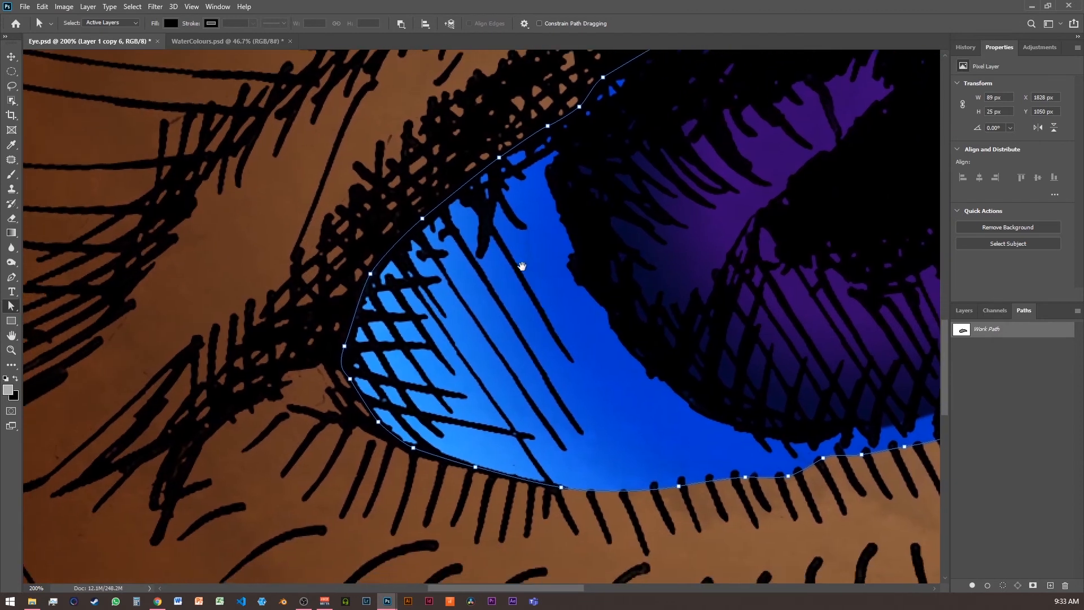
left_click_drag(345, 348, 283, 360)
left_click_drag(350, 379, 282, 407)
mouse_move(378, 421)
left_mouse_down()
mouse_move(373, 433)
mouse_move(360, 425)
left_mouse_up()
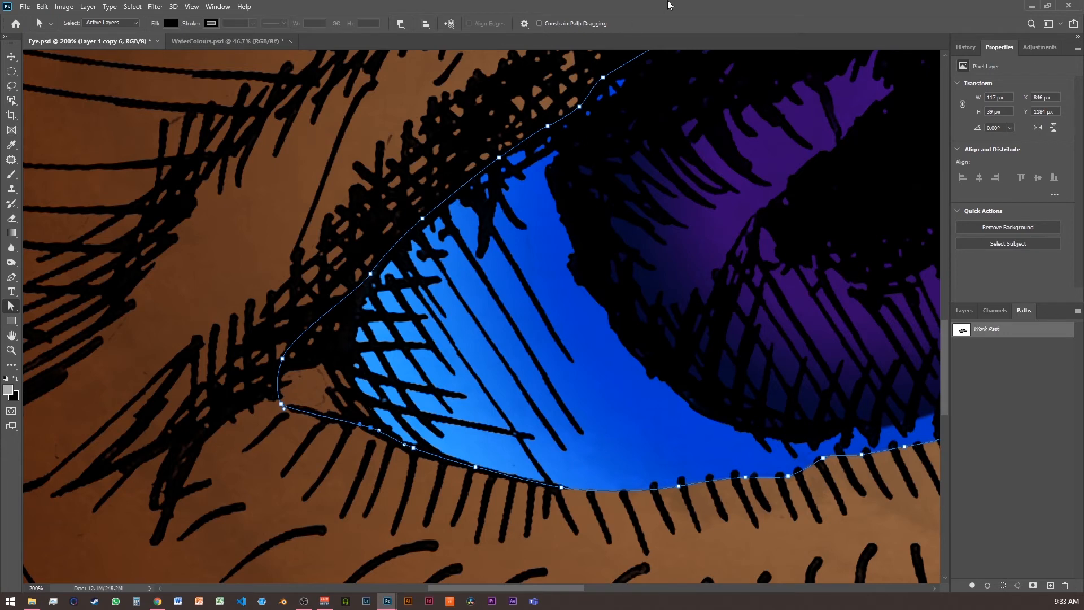
Load the work path as a selection, then show the Colour4 group and expand it to select Layer 1 copy 7.
left_click_drag(644, 216, 352, 258)
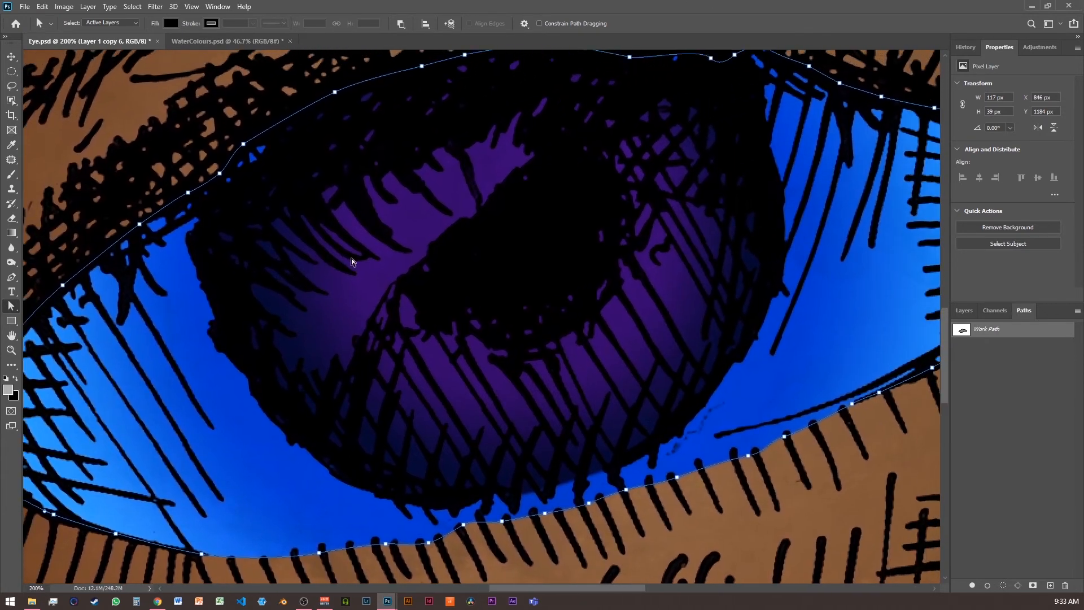
key("ctrl+minus")
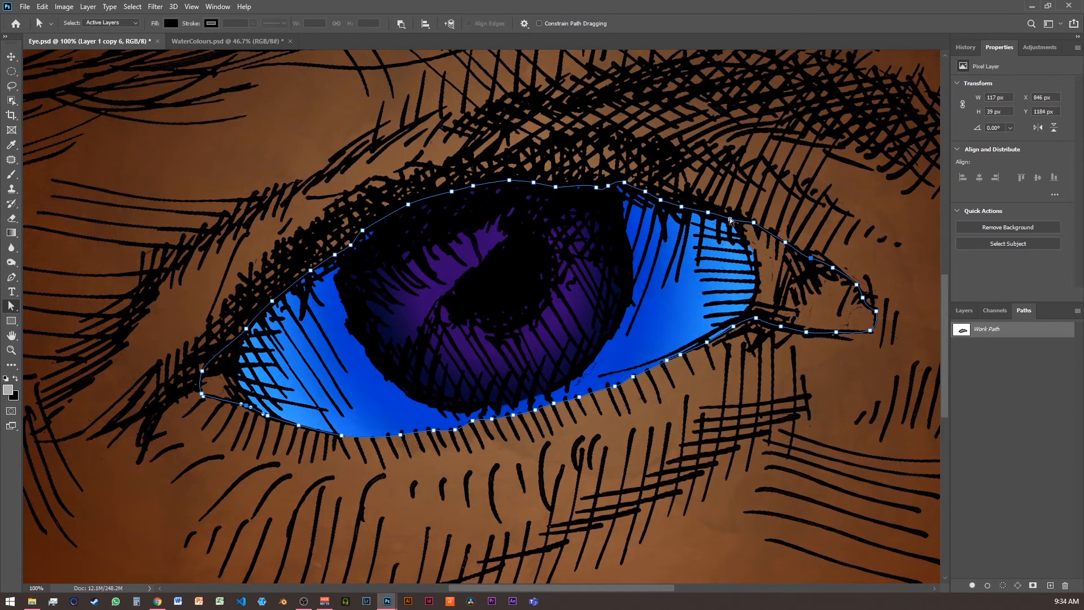
left_click(962, 329, "ctrl")
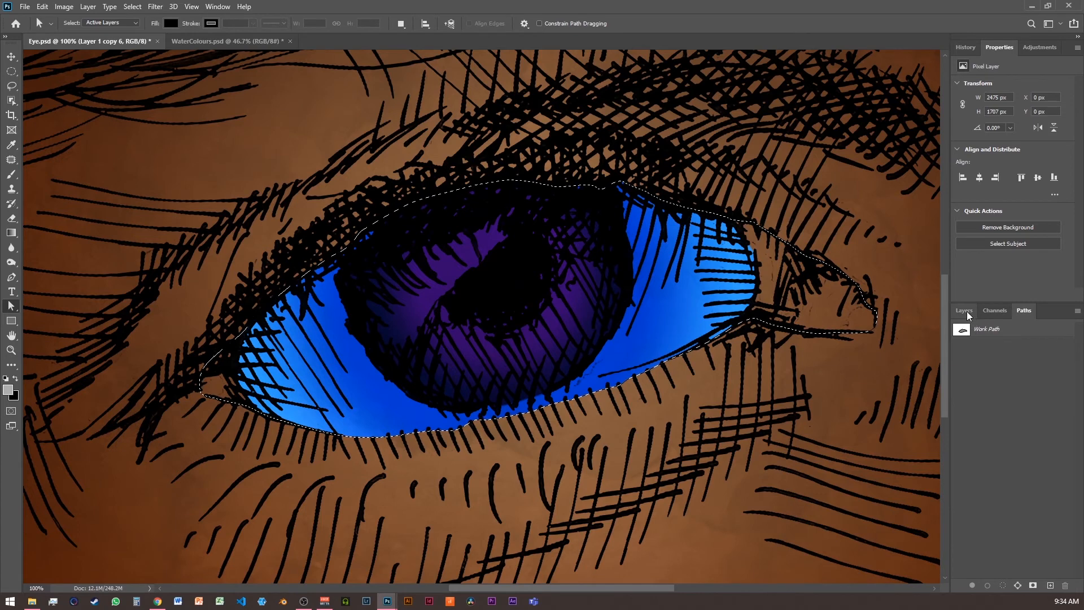
left_click(964, 310)
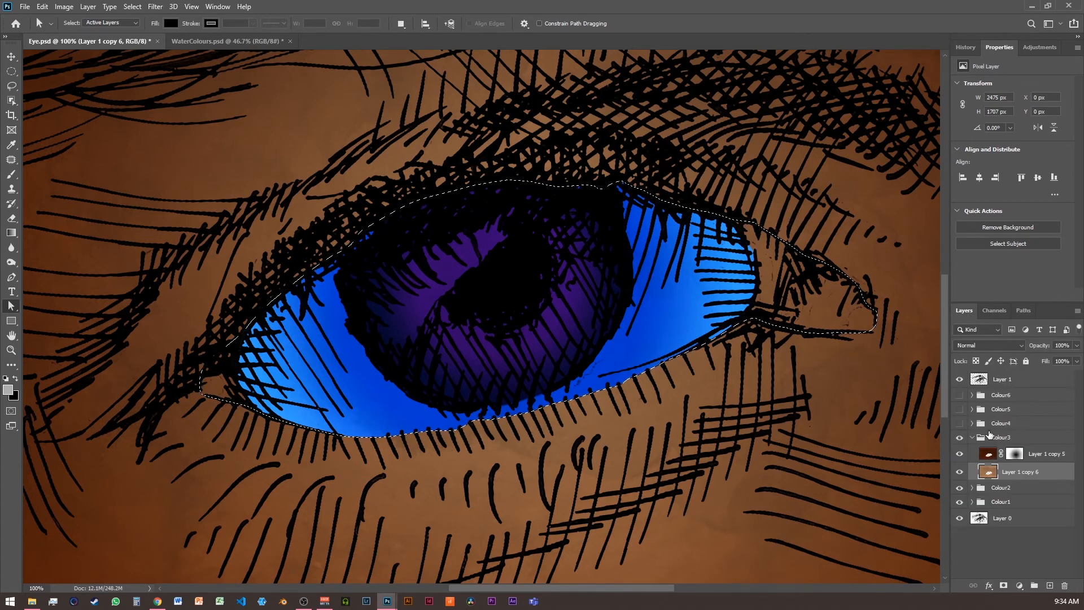
left_click(959, 423)
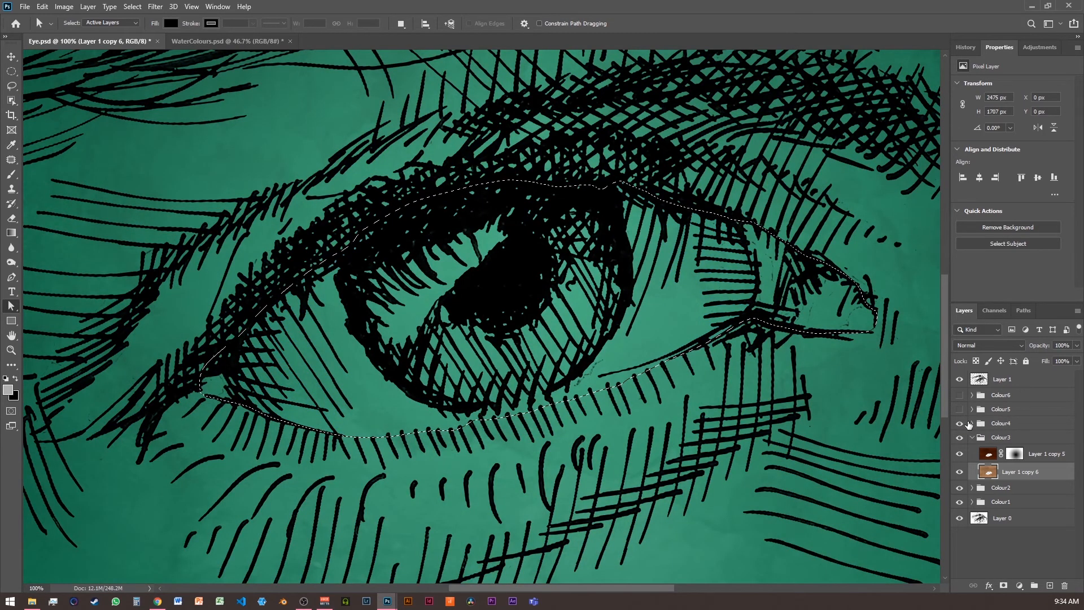
left_click(972, 424)
left_click(1011, 439)
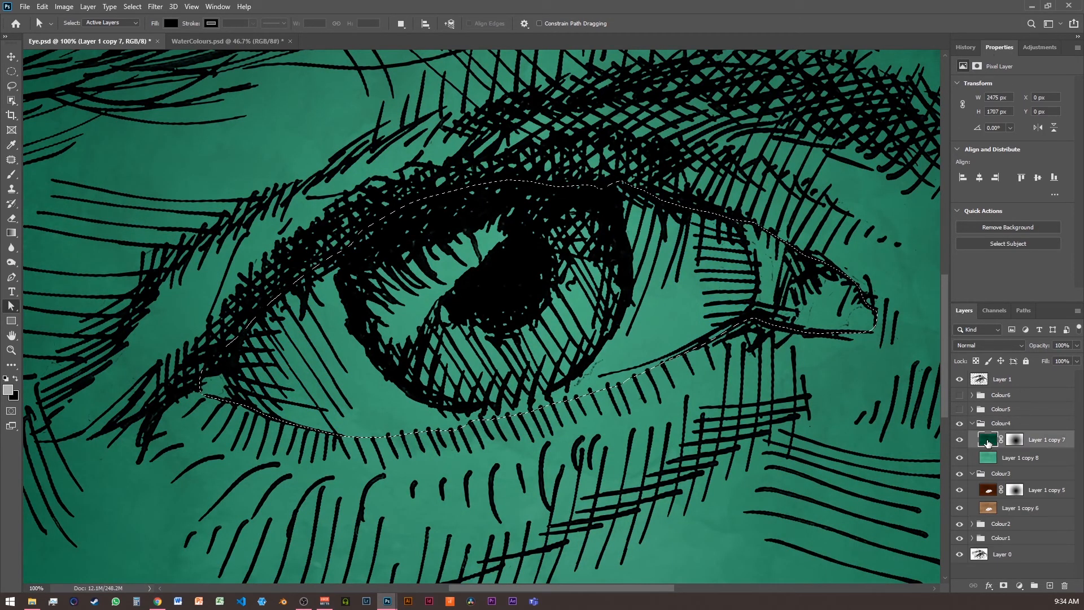
Invert the selection back to the eye shape and delete that area from Layer 1 copy 7 and Layer 1 copy 8 in Colour4.
key("ctrl+0")
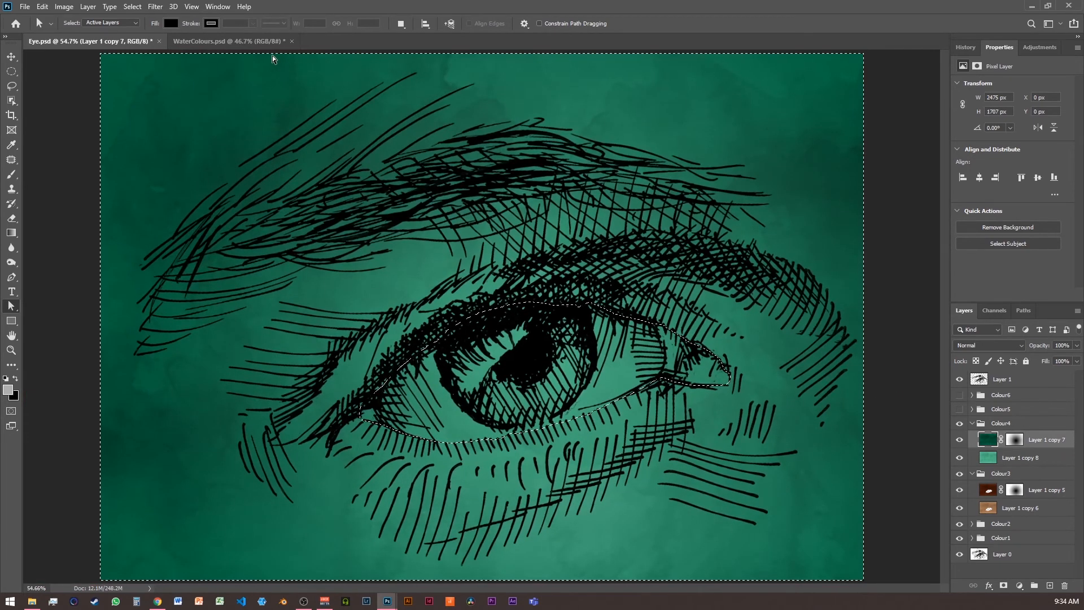
left_click(132, 6)
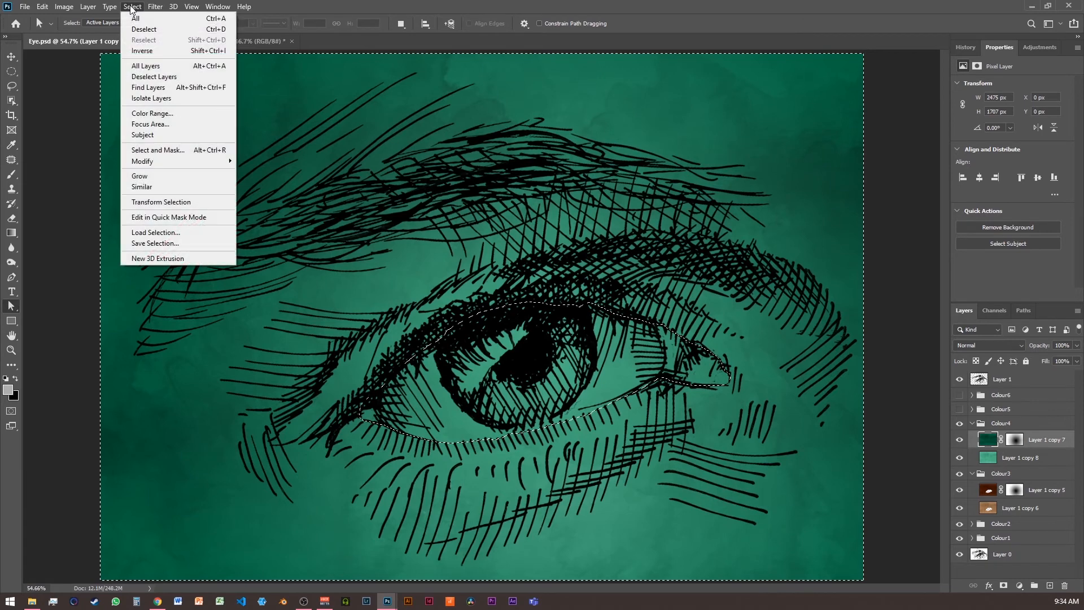
left_click(150, 51)
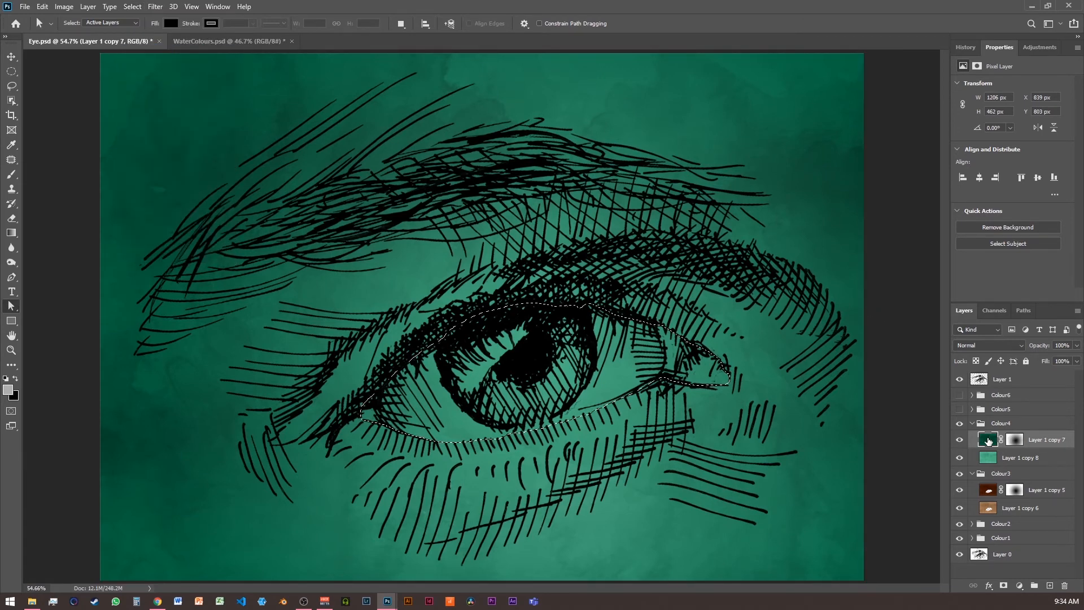
left_click(1019, 442)
left_click(990, 440)
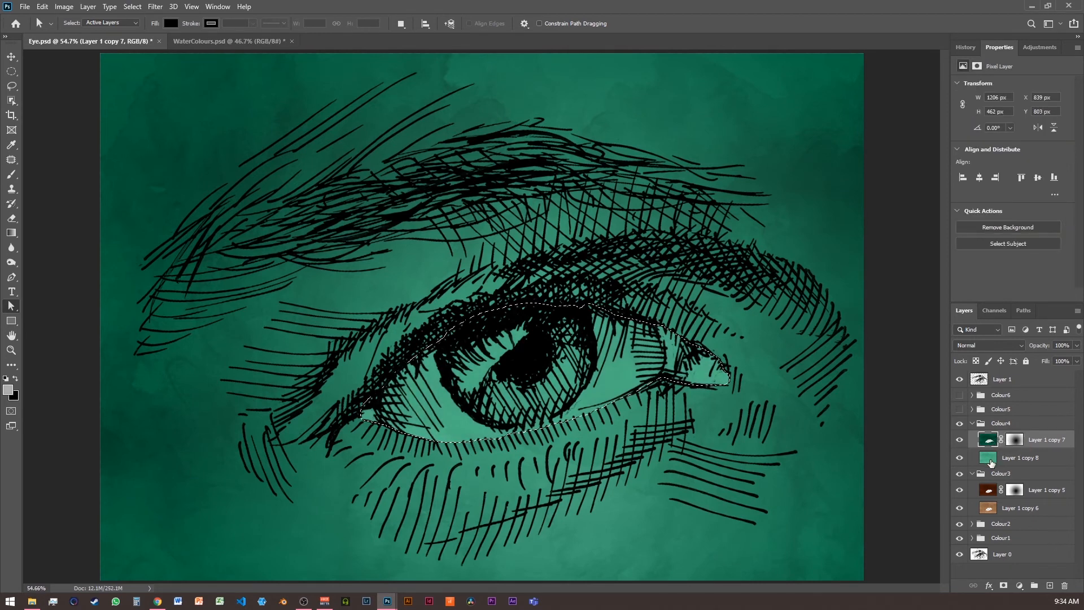
left_click(991, 458)
key("Delete")
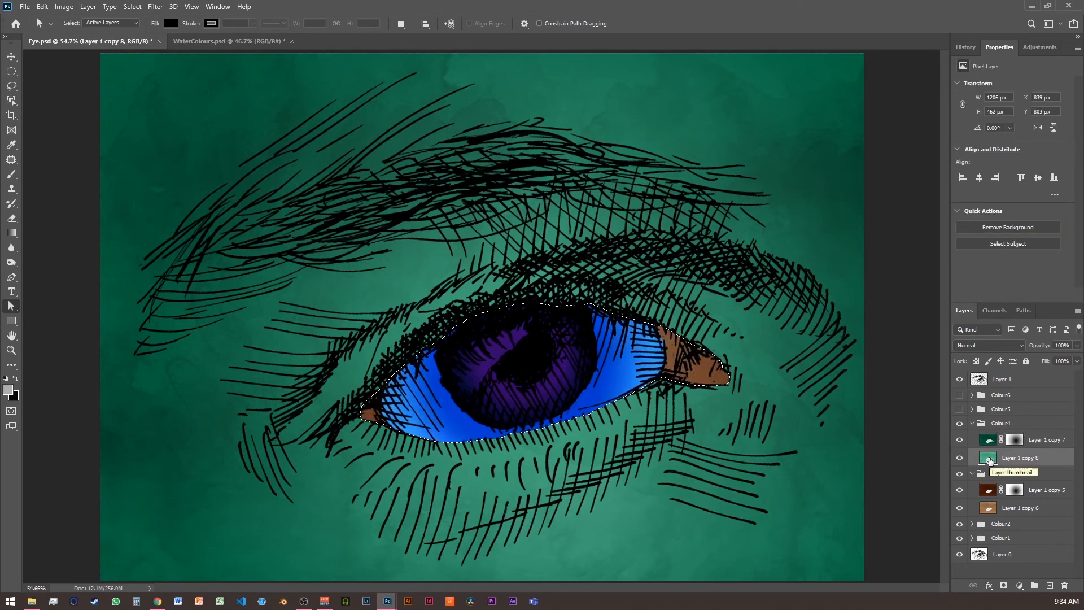
Draw a radial gradient on the mask of Layer 1 copy 5 in Colour3, from the pupil out to the tear duct.
left_click(988, 491)
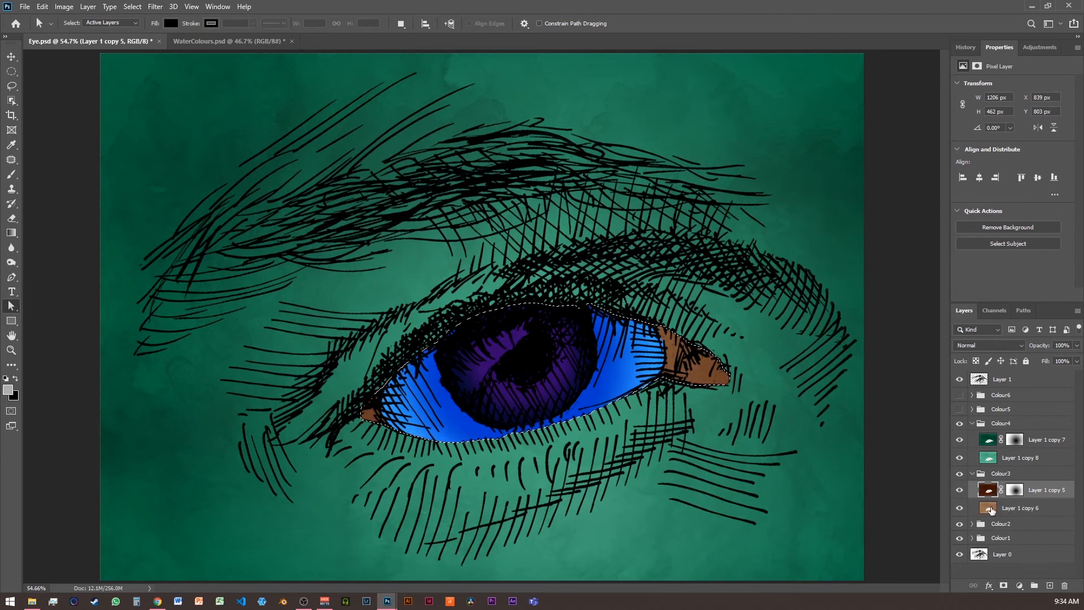
left_click(1013, 488)
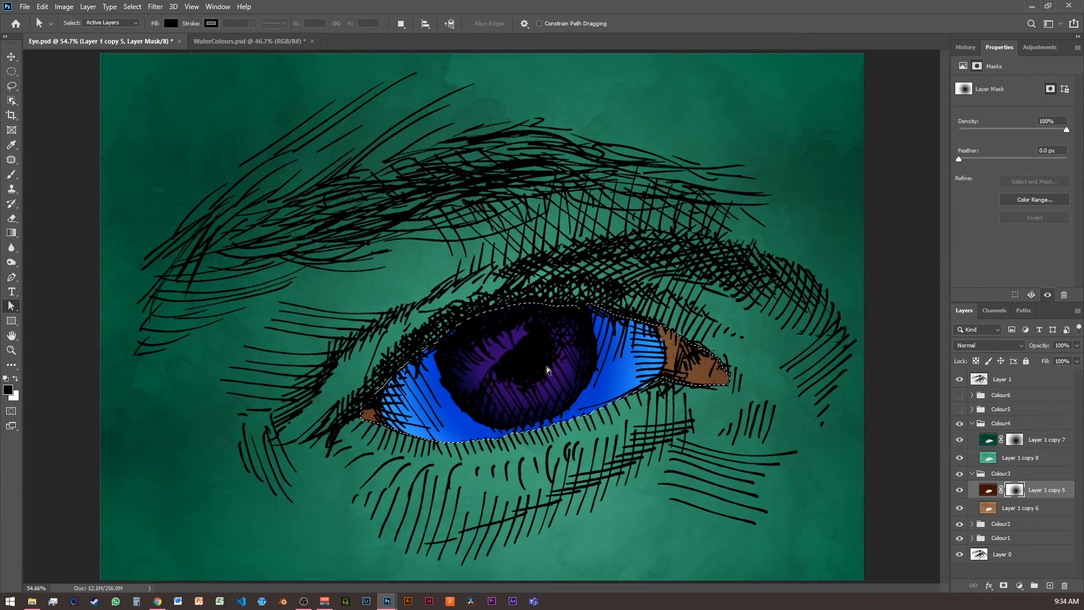
left_click(11, 232)
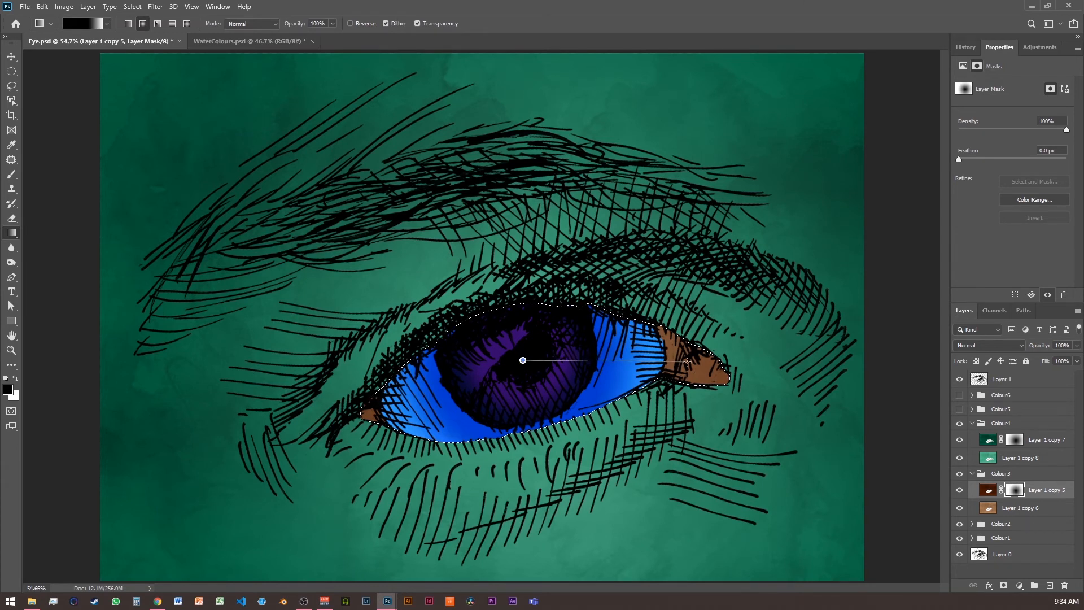
left_click_drag(693, 362, 693, 362)
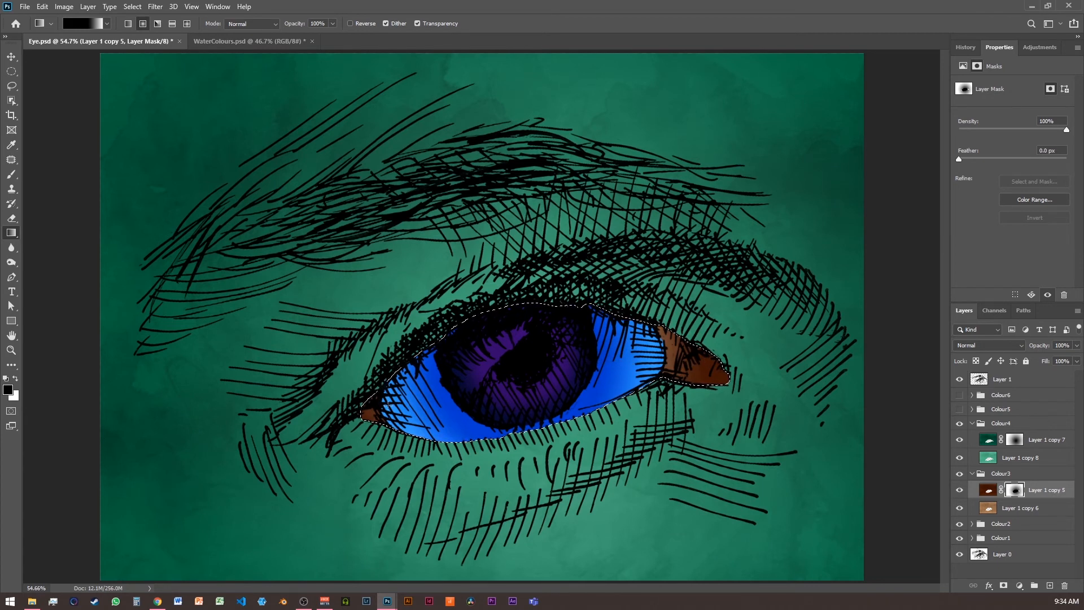
Lighten the tear duct beside the eyeball by painting black on the Layer 1 copy 5 mask with a soft 250 px brush, then swap to white.
left_click(13, 175)
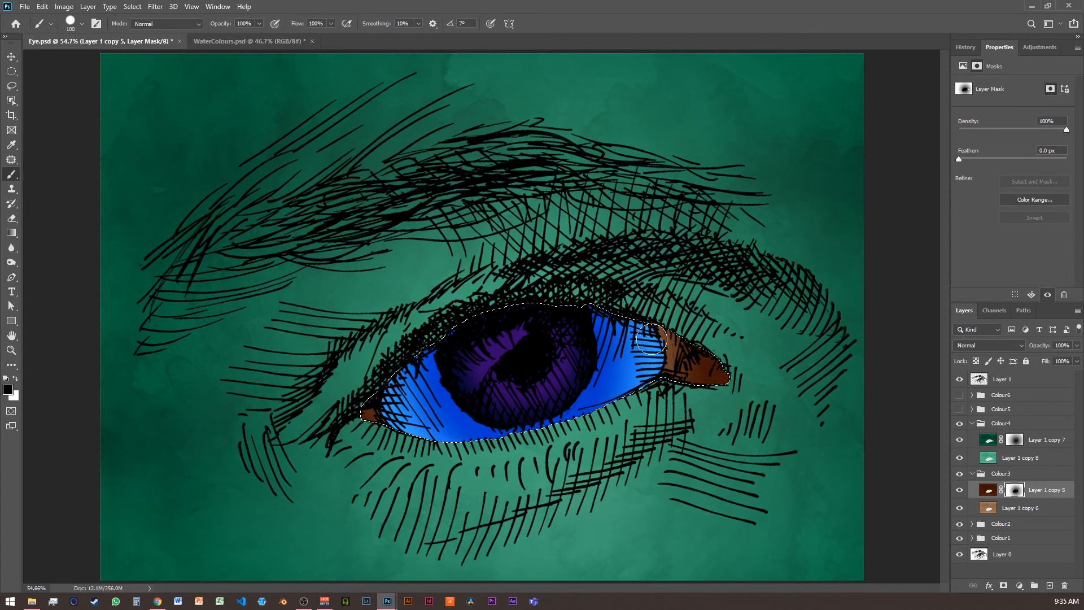
left_click(82, 24)
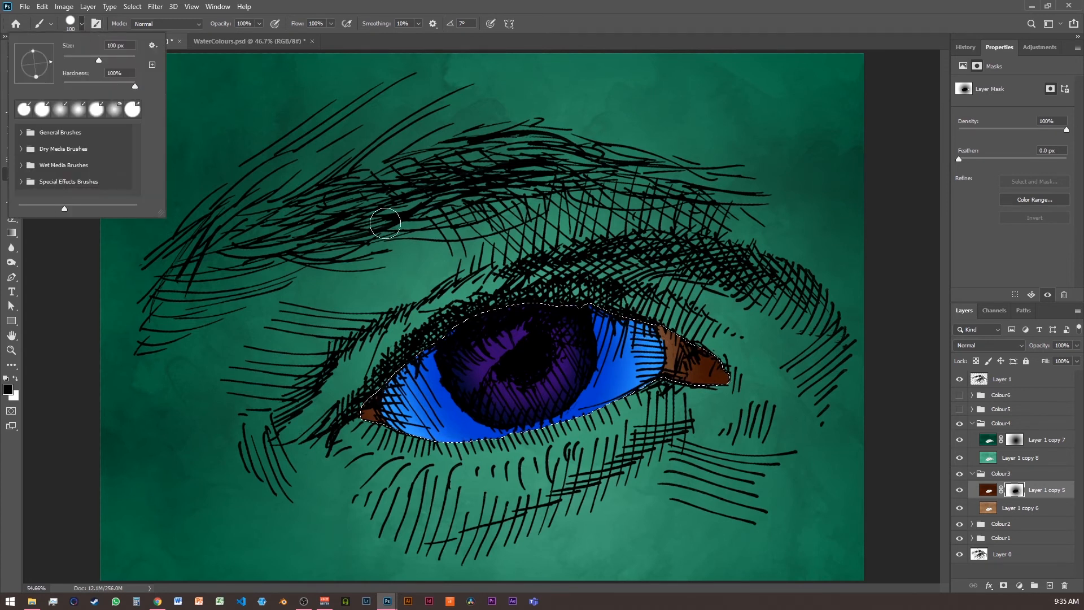
left_click_drag(78, 83, 70, 83)
left_click(664, 335)
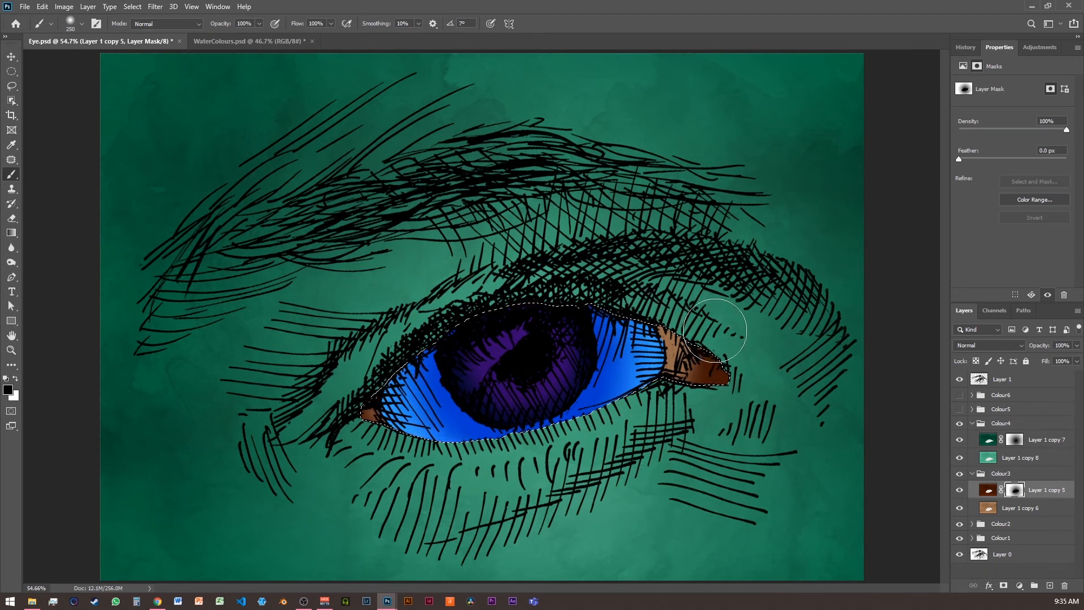
left_click(15, 378)
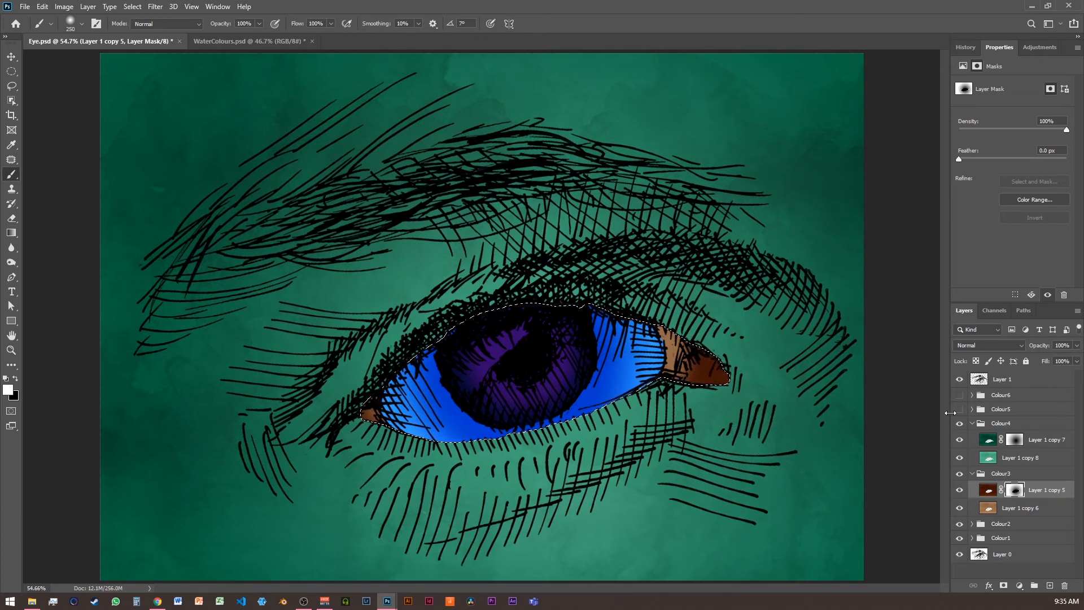
Collapse the Colour3 group and clear the eye selection, then activate the Pen tool with the paths list shown.
left_click(971, 474)
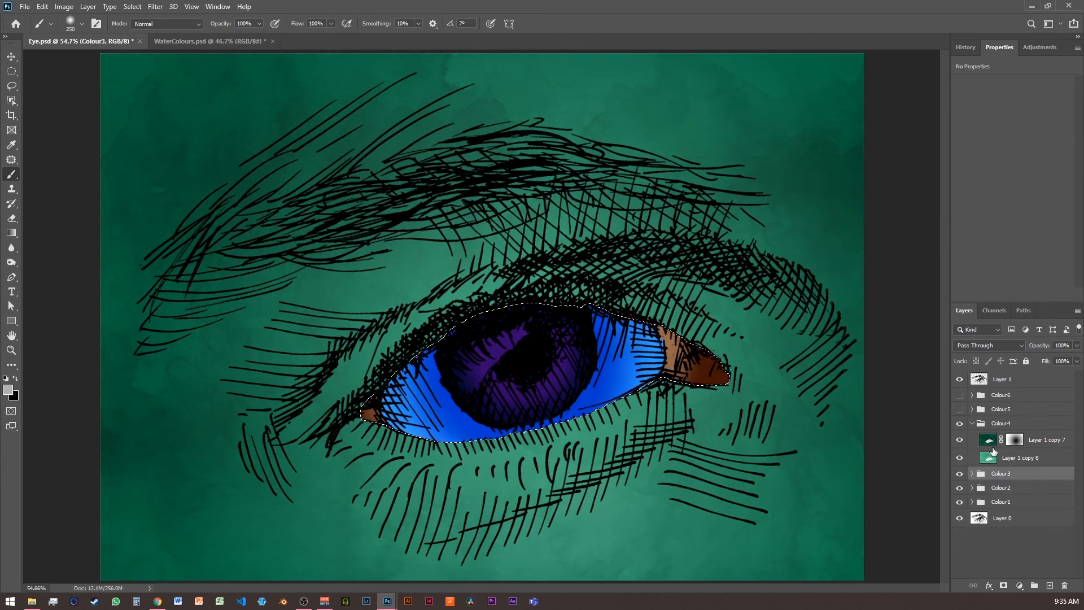
key("ctrl+d")
left_click(1023, 310)
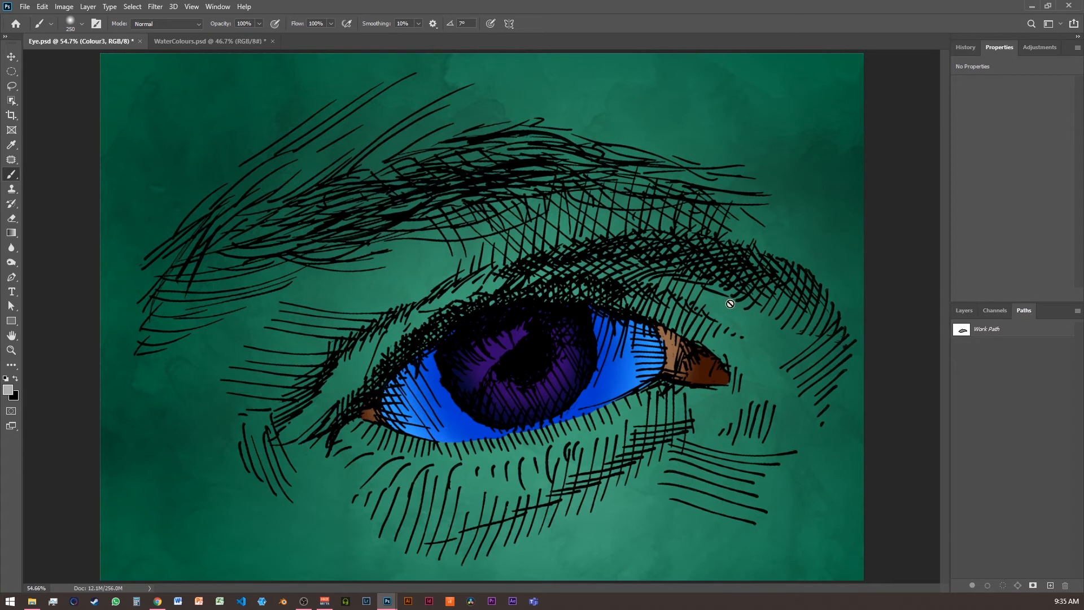
left_click(12, 277)
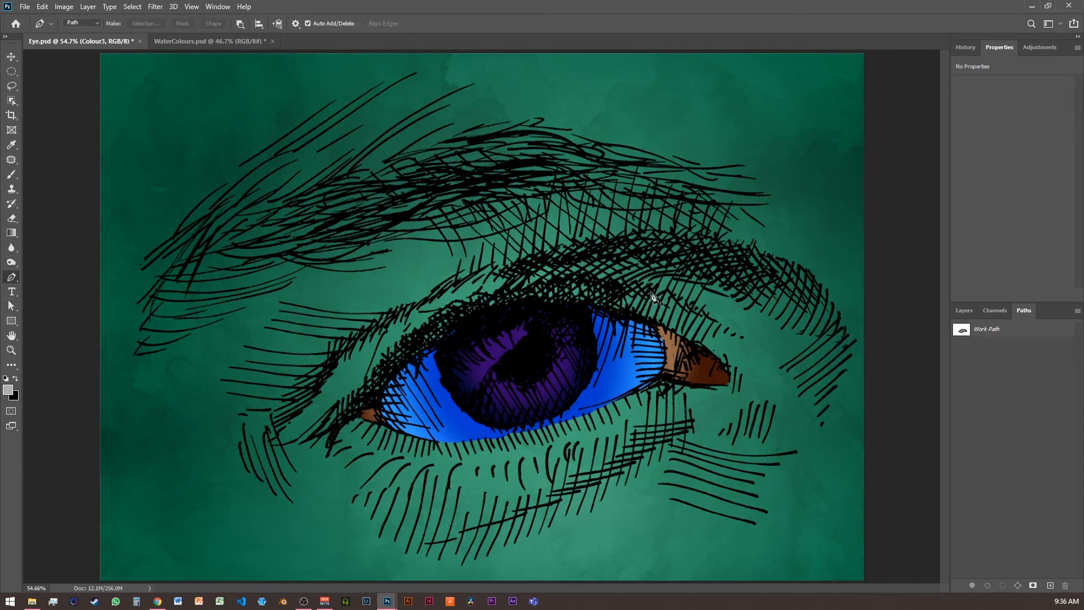
Preview the Colour5 and Colour6 groups one at a time, hiding each again.
left_click(965, 311)
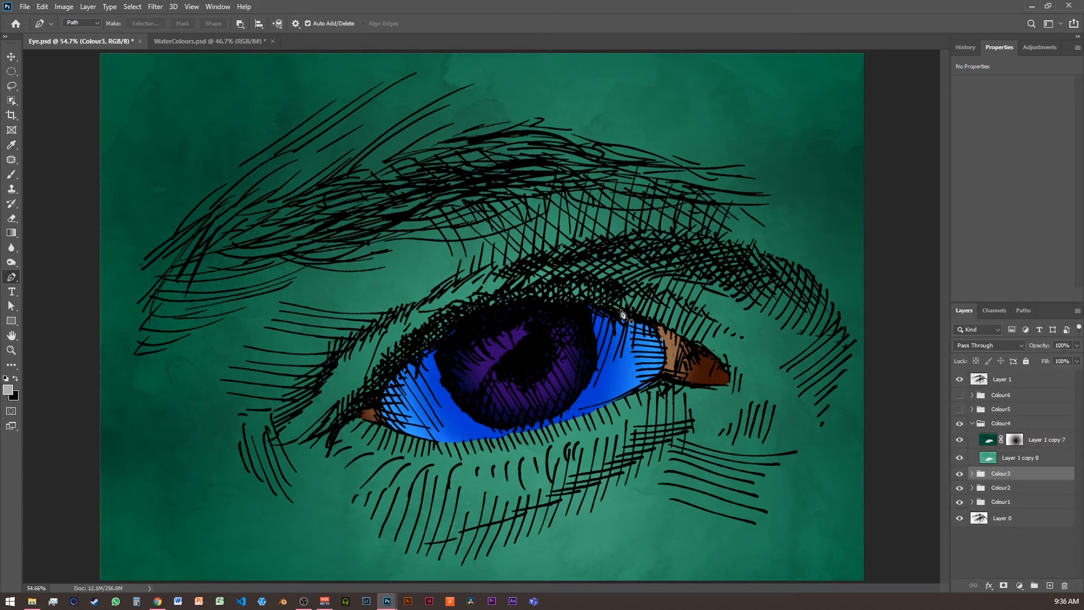
left_click(959, 410)
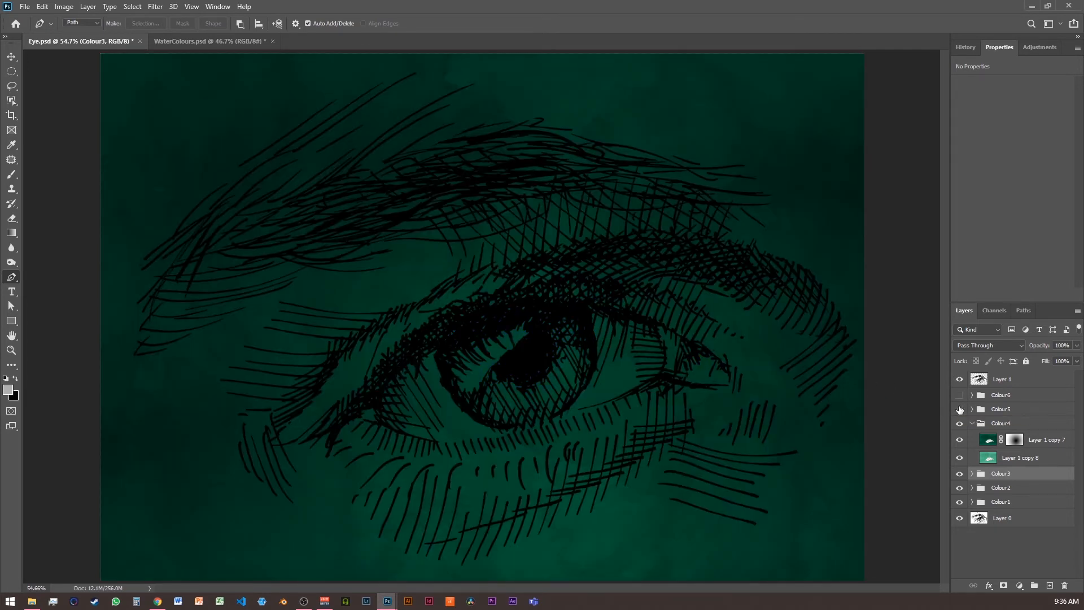
left_click(959, 409)
left_click(959, 395)
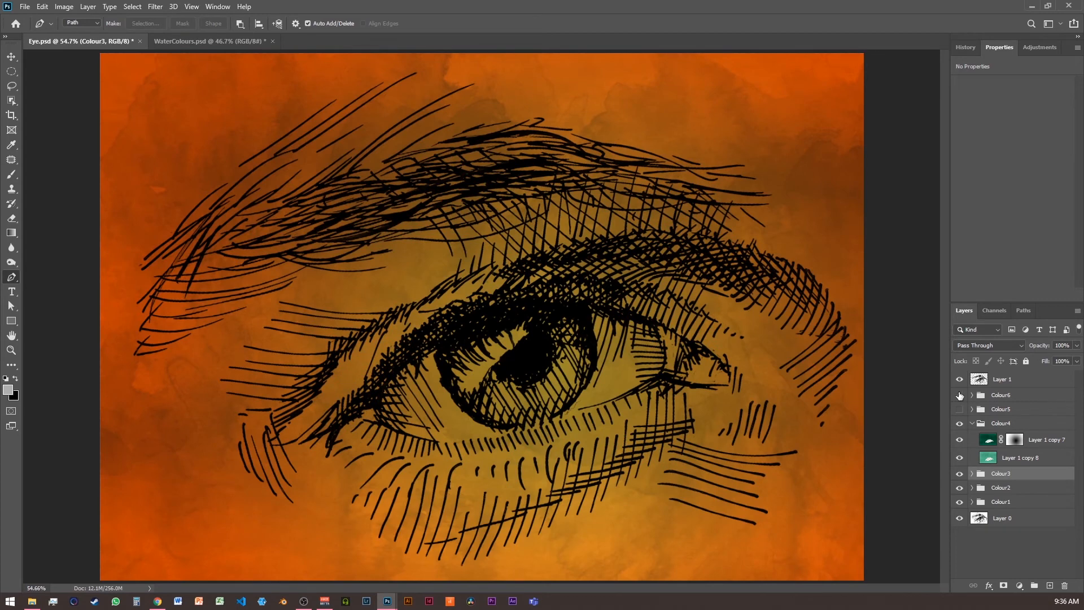
left_click(959, 395)
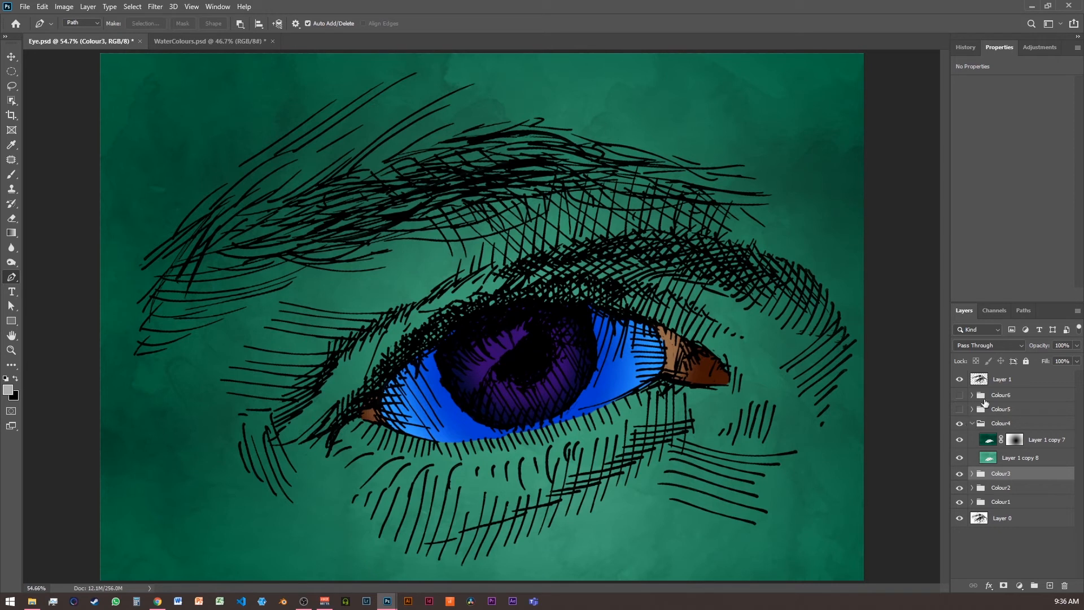
Start a new path with the Pen tool from the eye's outer corner along the top edge of the upper lid's dark hatching.
left_click(1023, 311)
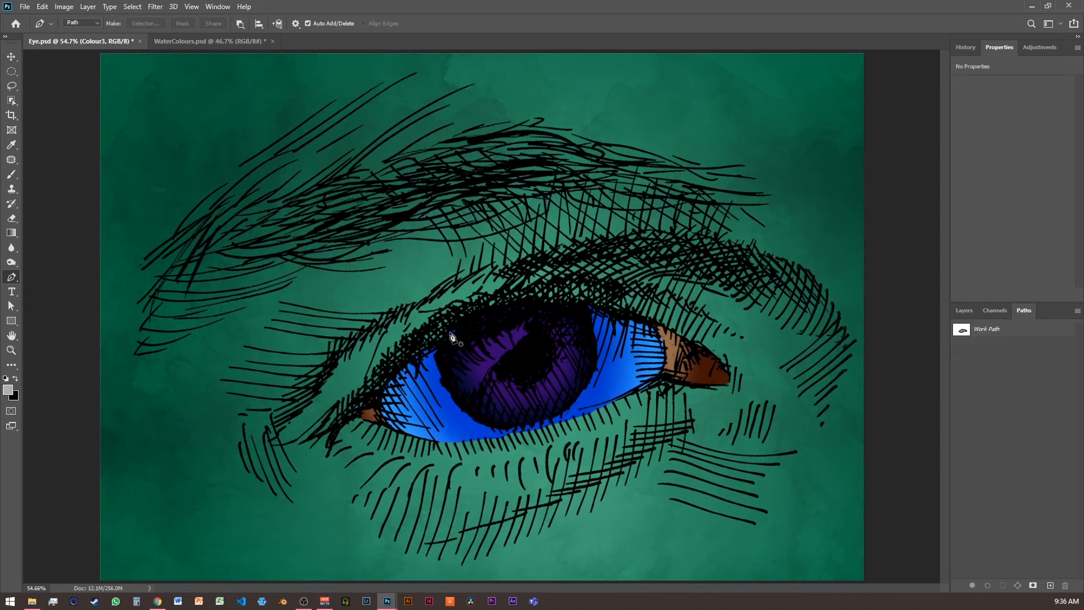
left_click(333, 427)
left_click(390, 360)
left_click(435, 323)
left_click(467, 302)
left_click(484, 297)
left_click(521, 289)
left_click_drag(578, 278, 659, 292)
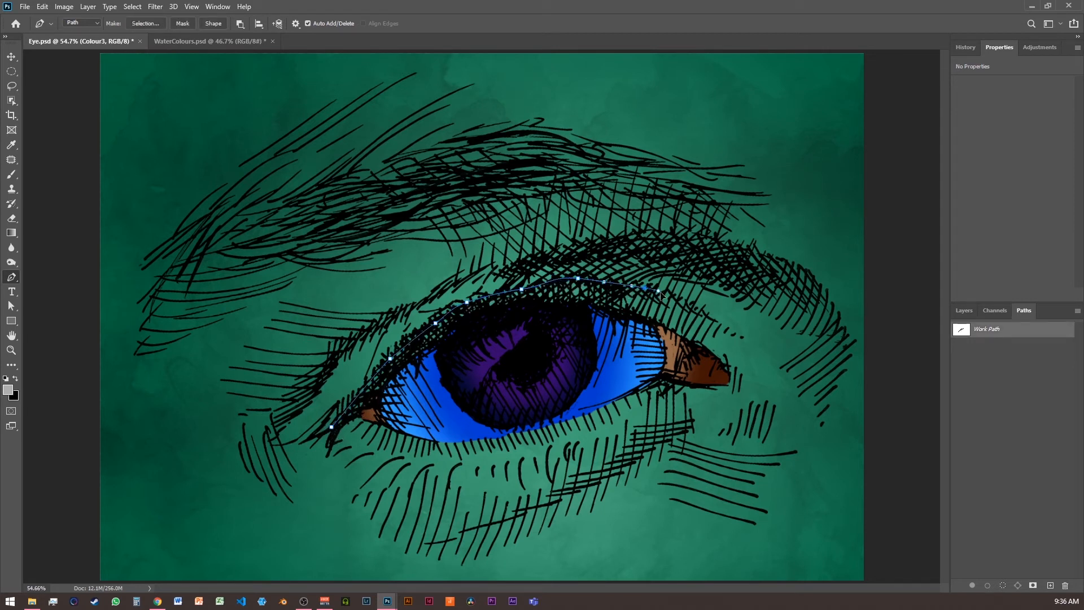
Continue the Pen path around the inner corner and along the lower eyelid, closing it at its starting point.
left_click(688, 305)
left_click_drag(723, 326, 652, 432)
left_click_drag(579, 448, 533, 457)
left_click_drag(468, 470, 340, 420)
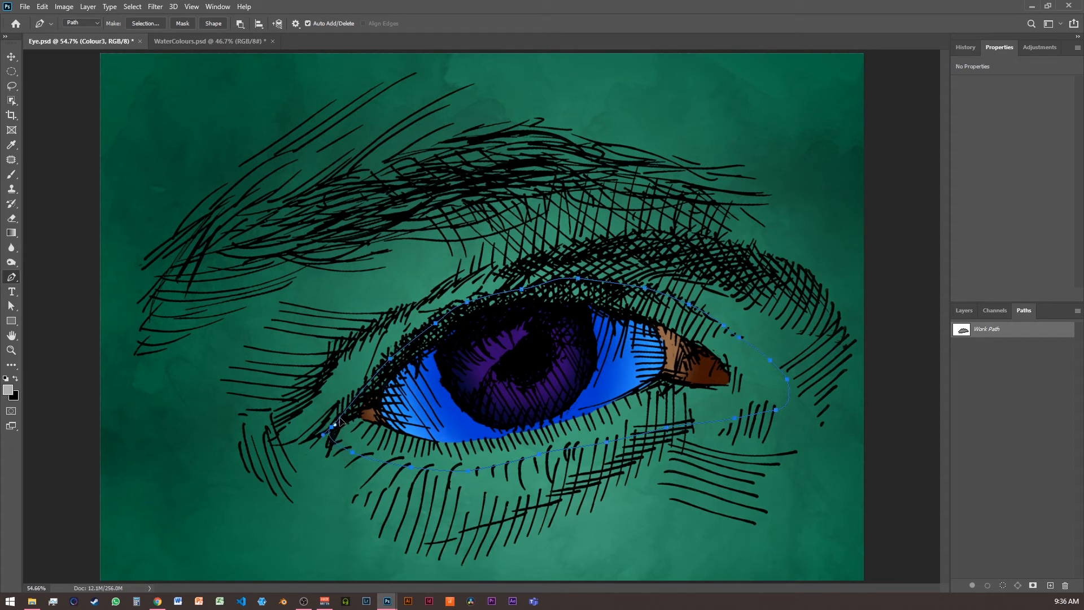
Load the eyelid work path as a selection and invert it to select the area inside the outline.
left_click(963, 332, "ctrl")
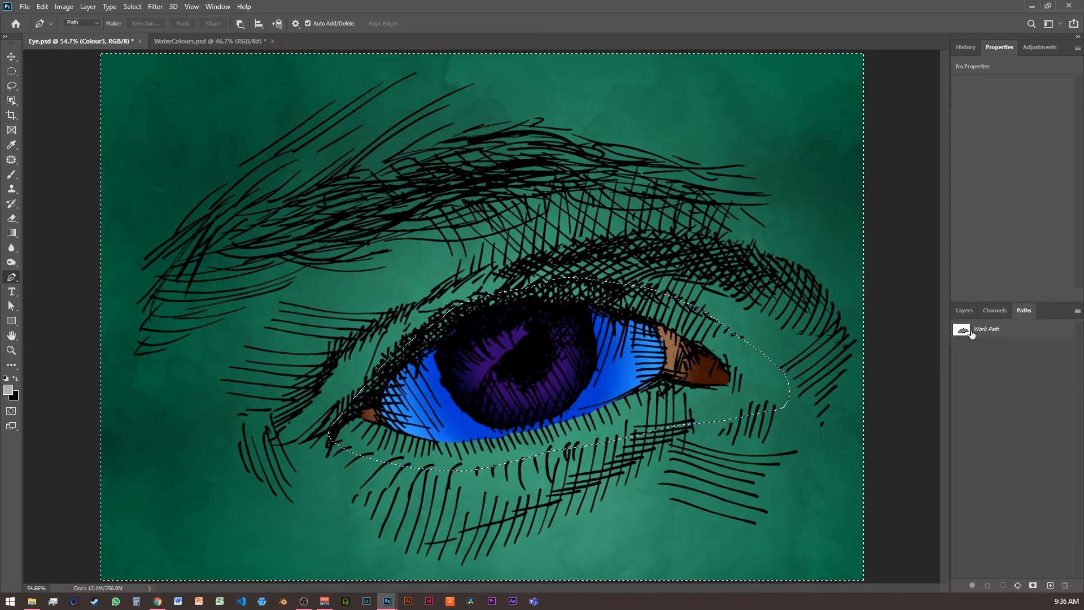
left_click(133, 7)
left_click(142, 50)
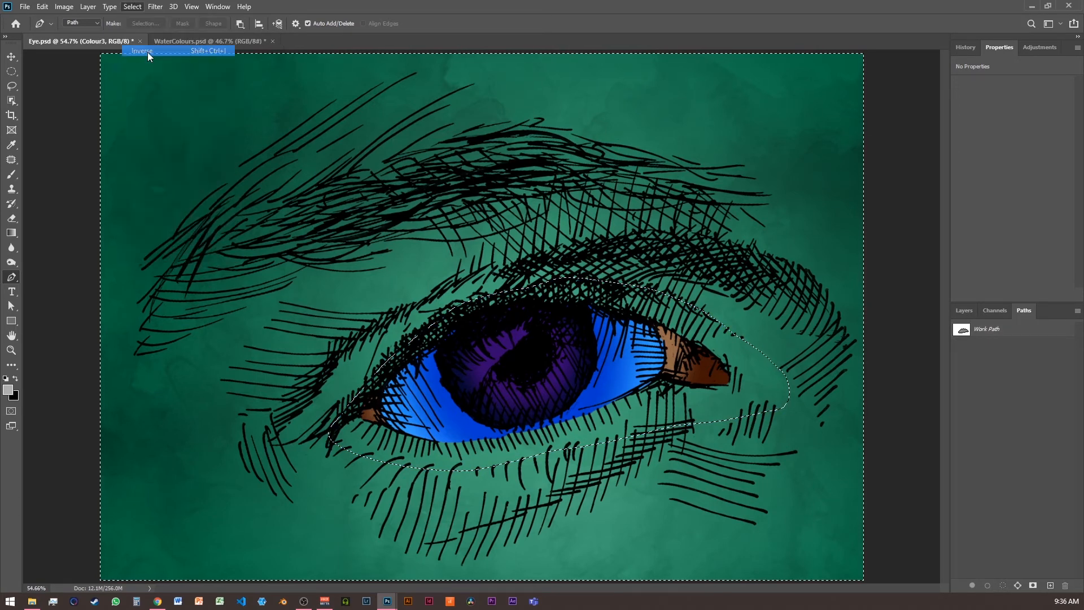
left_click(964, 310)
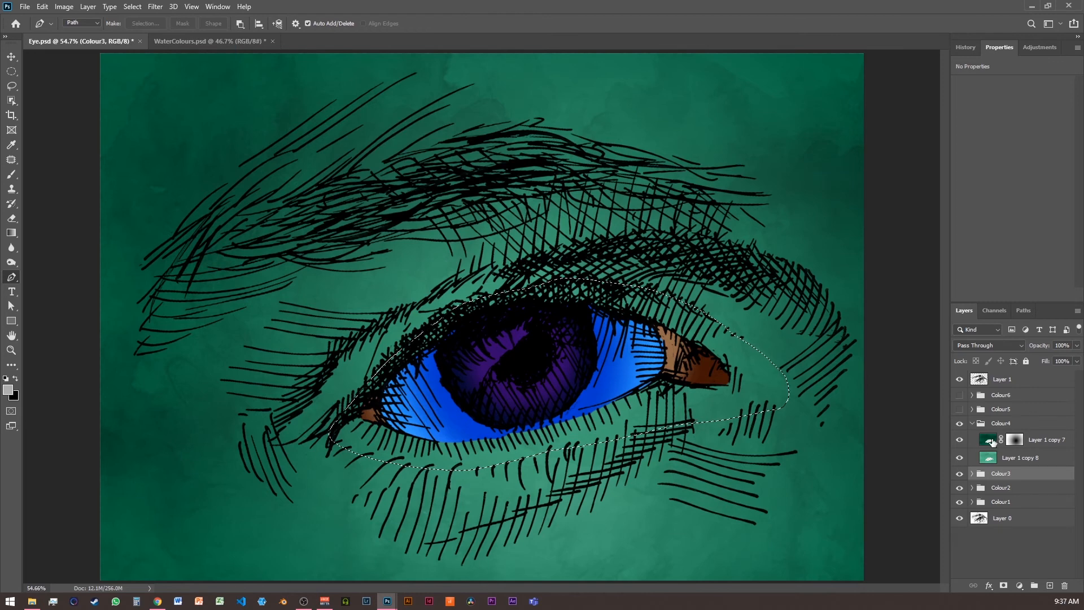
Show the Colour5 group, delete the selected area from Layer 1 copy 9 and Layer 1 copy 10, and deselect.
left_click(960, 410)
left_click(977, 411)
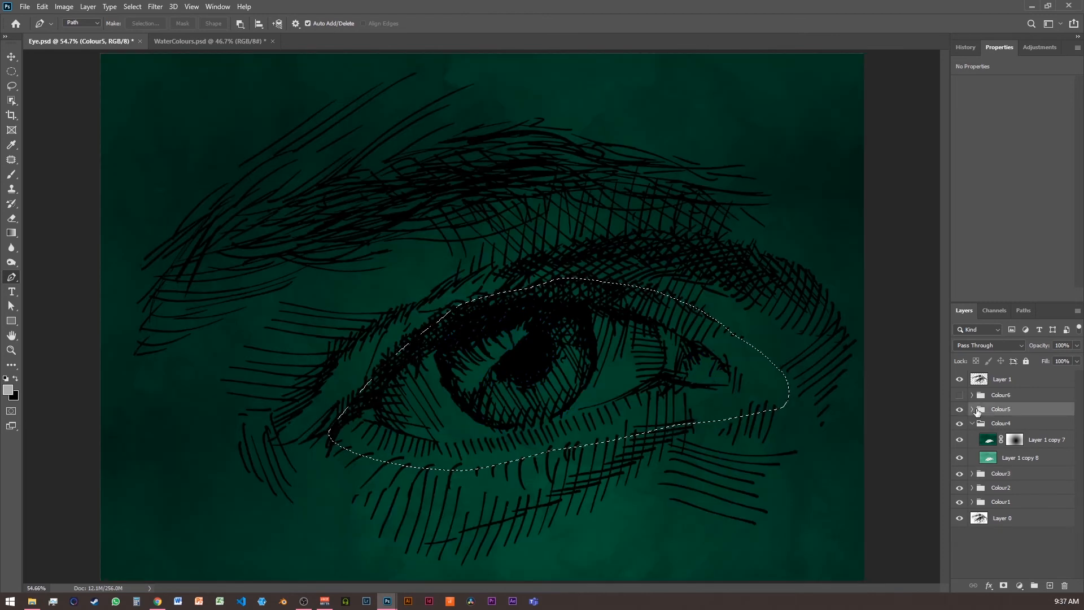
left_click(971, 410)
left_click(987, 427)
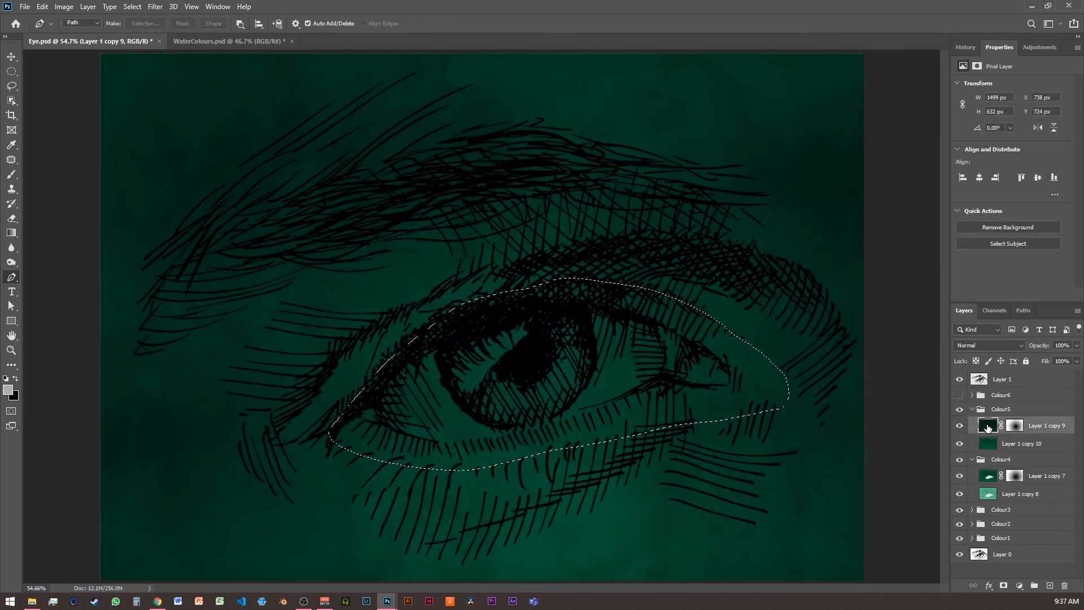
left_click(990, 444)
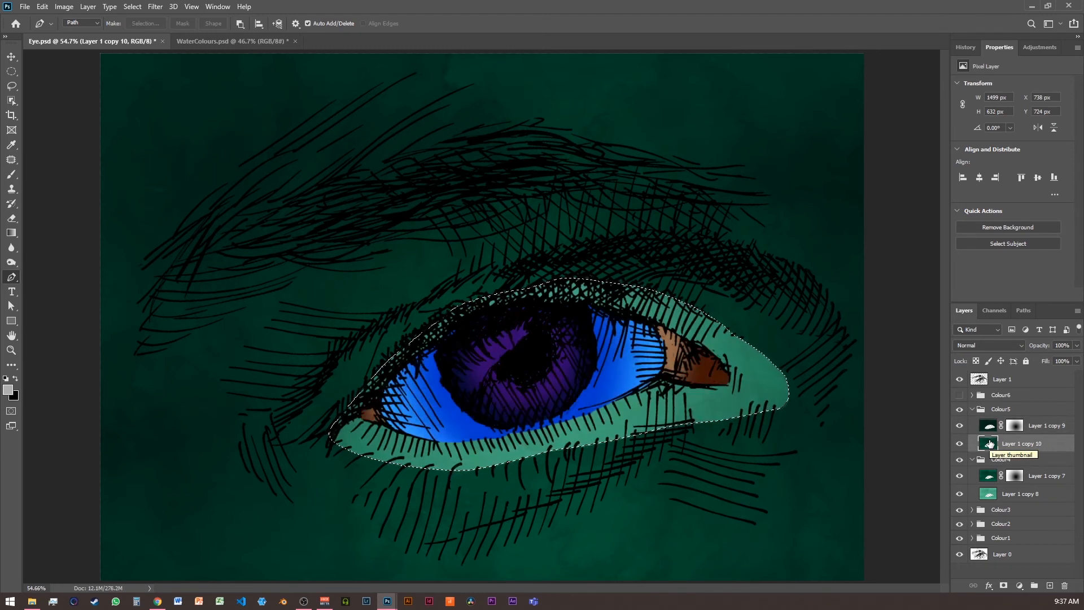
left_click(1016, 476)
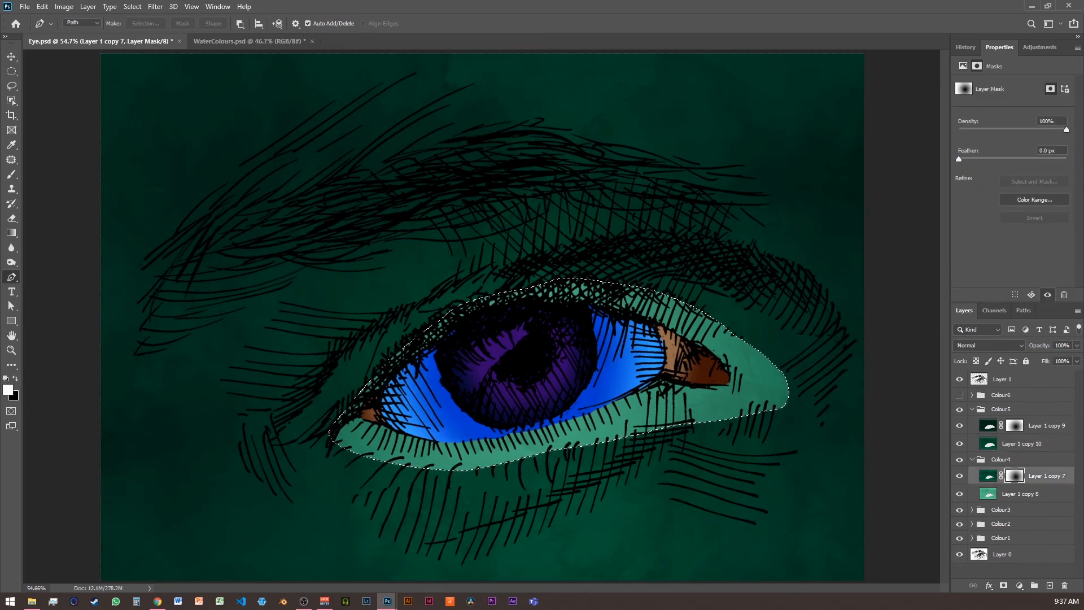
key("ctrl+d")
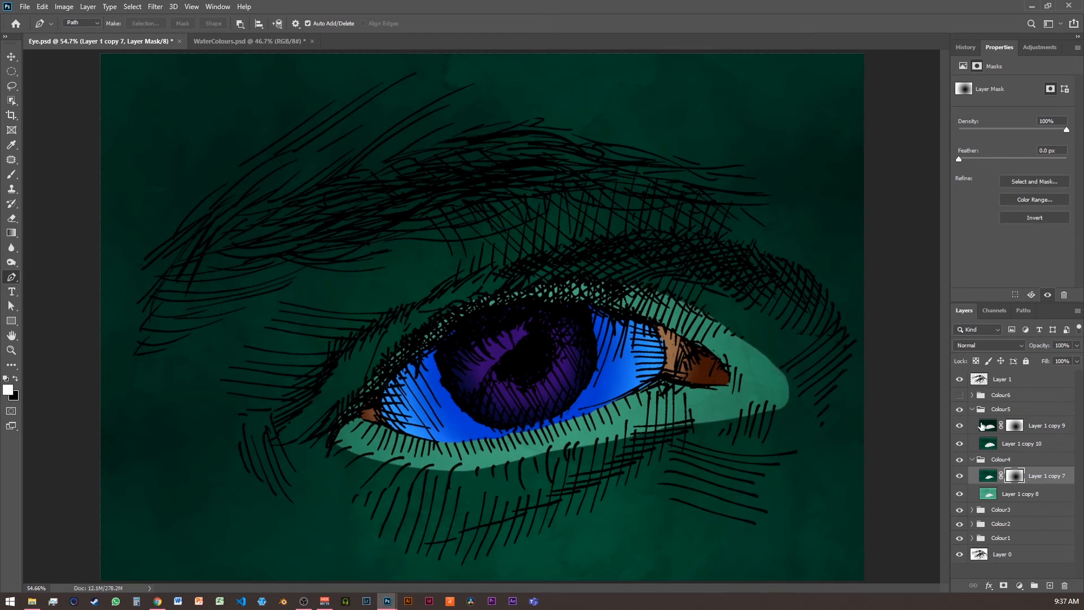
Collapse Colour5 and try painting black on Layer 1 copy 7's gradient mask with the Brush enlarged to 400 px.
left_click(972, 409)
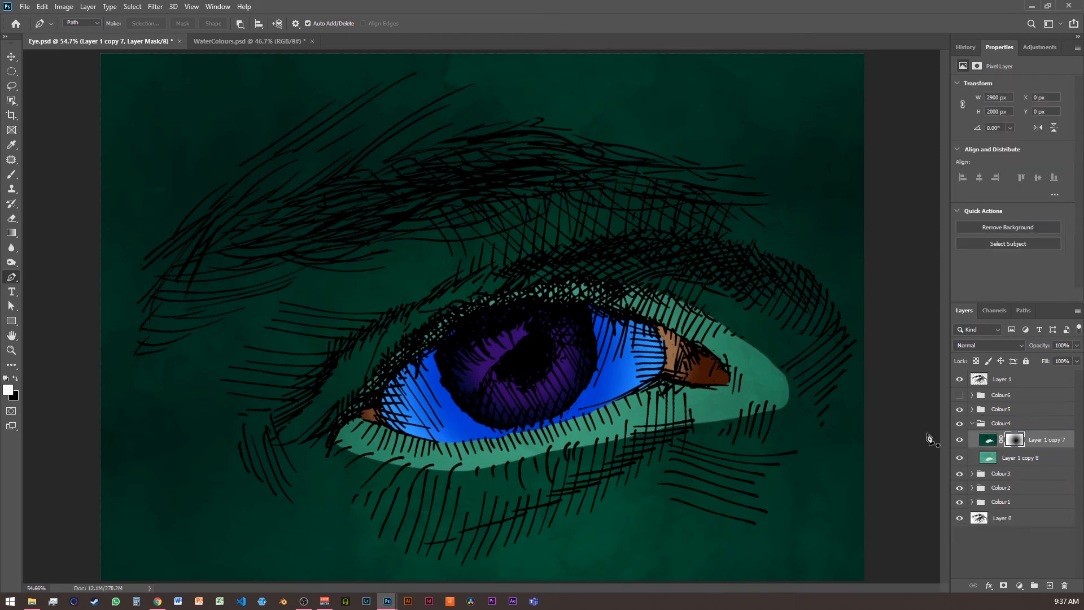
left_click(16, 378)
left_click(12, 174)
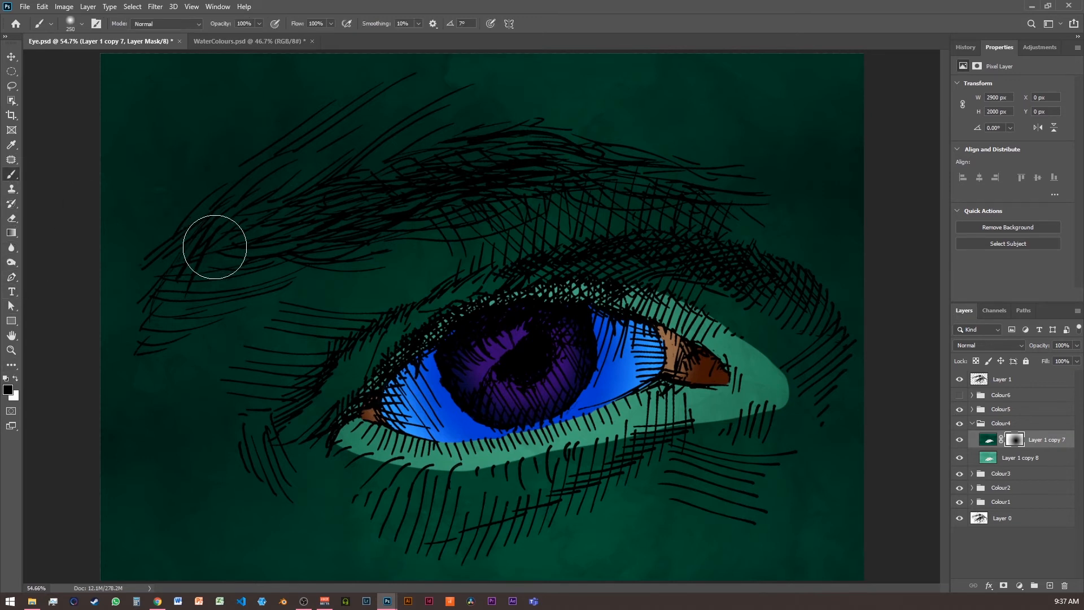
key("]")
key("bracketright")
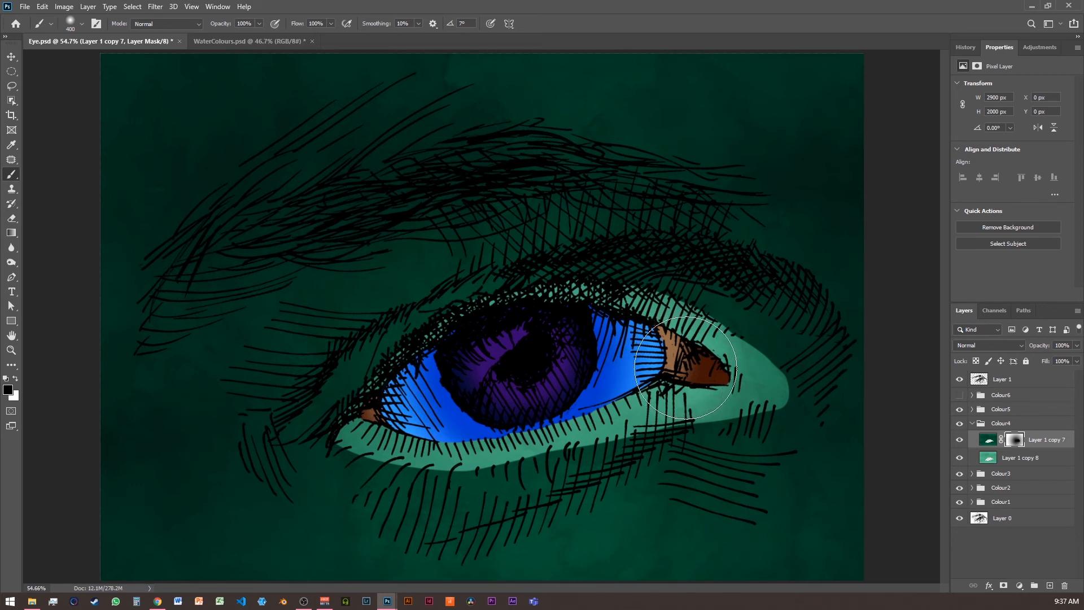
Delete the gradient mask from Layer 1 copy 7 without applying it and add a blank white mask.
left_click_drag(1019, 441, 1064, 585)
left_click(587, 226)
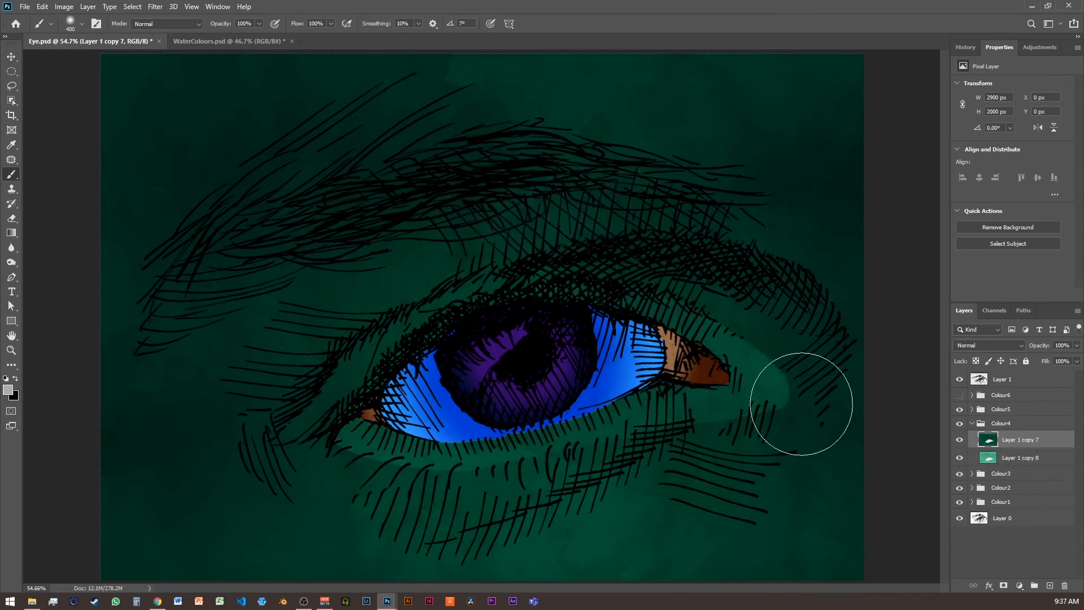
left_click(1003, 586)
Paint black with a 250 px brush on Layer 1 copy 7's mask around the eye to reveal the lighter green beneath.
key("x")
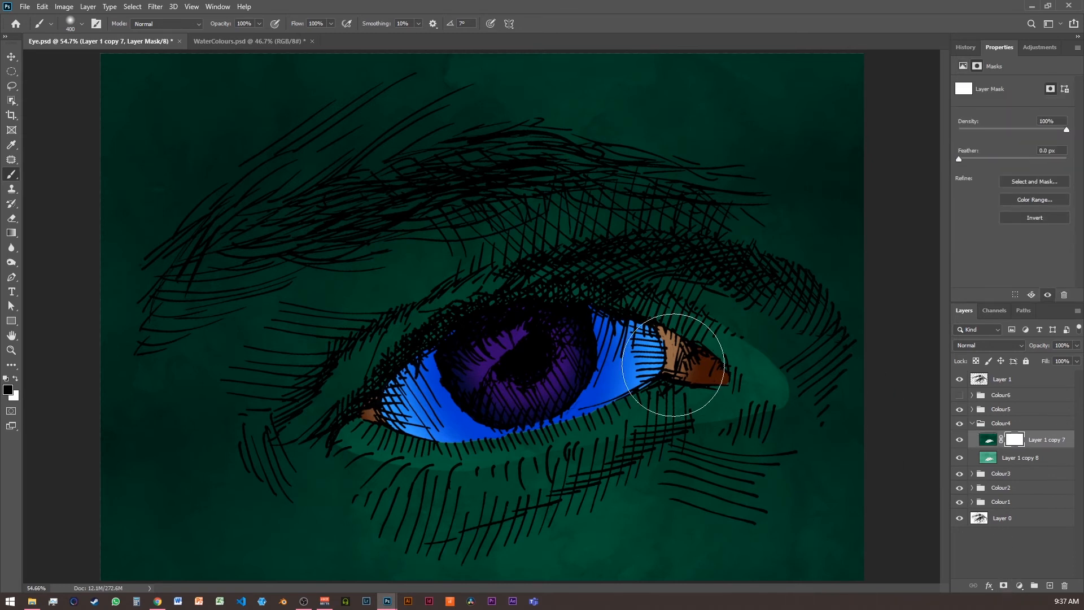
key("bracketright")
key("bracketleft")
key("bracketleft")
key("bracketleft")
left_click(633, 328)
mouse_move(658, 339)
left_mouse_down()
mouse_move(720, 379)
mouse_move(477, 418)
mouse_move(375, 407)
mouse_move(406, 363)
mouse_move(526, 317)
mouse_move(600, 312)
mouse_move(633, 334)
mouse_move(635, 373)
left_mouse_up()
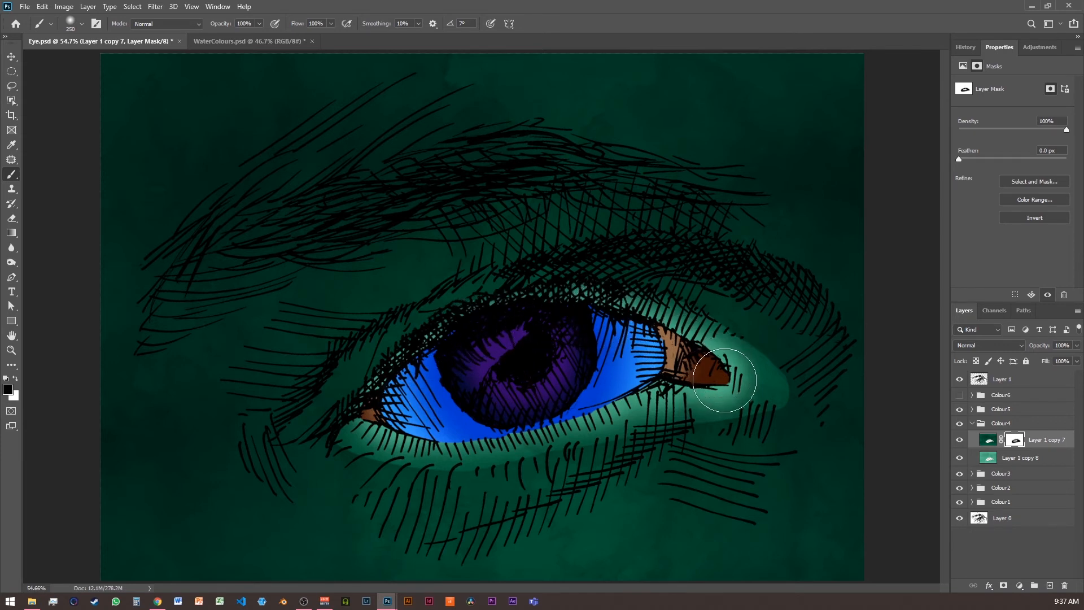
left_click(726, 380)
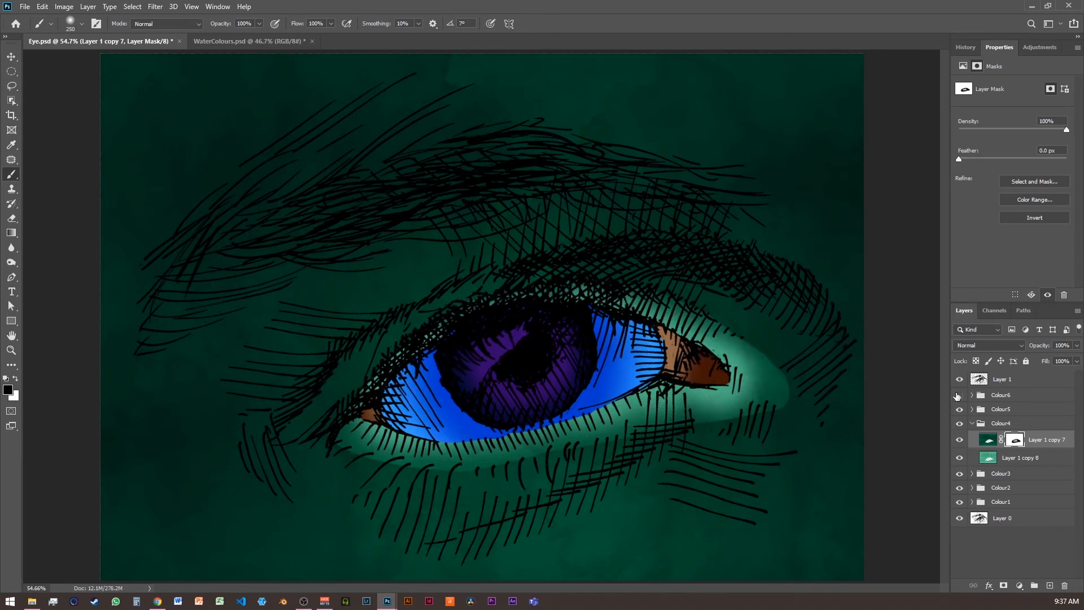
Collapse the Colour4 group, then select and expand the Colour5 group.
left_click(972, 424)
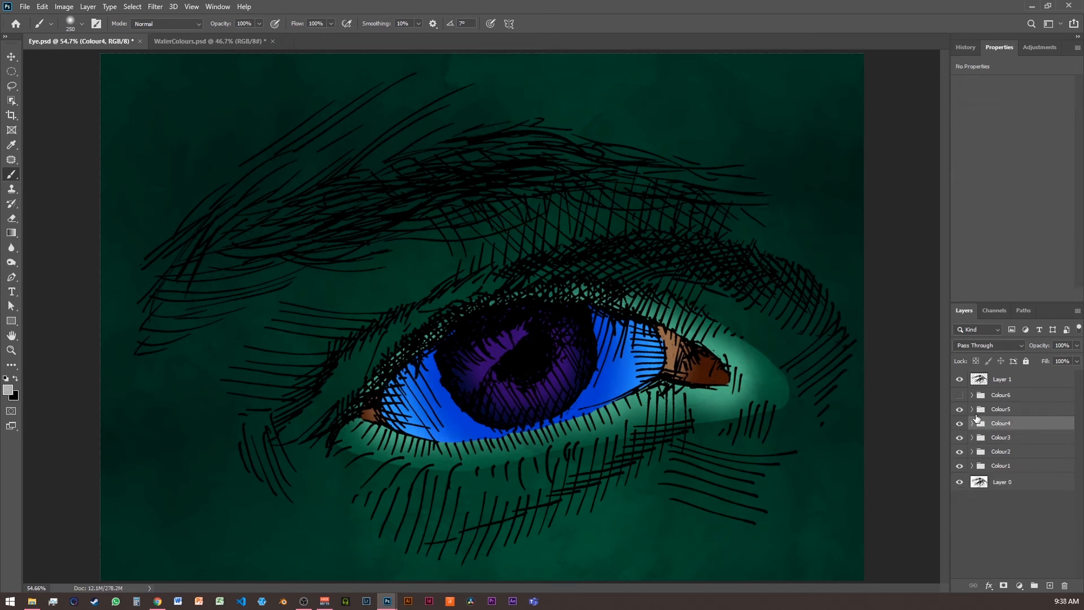
left_click(986, 412)
left_click(971, 409)
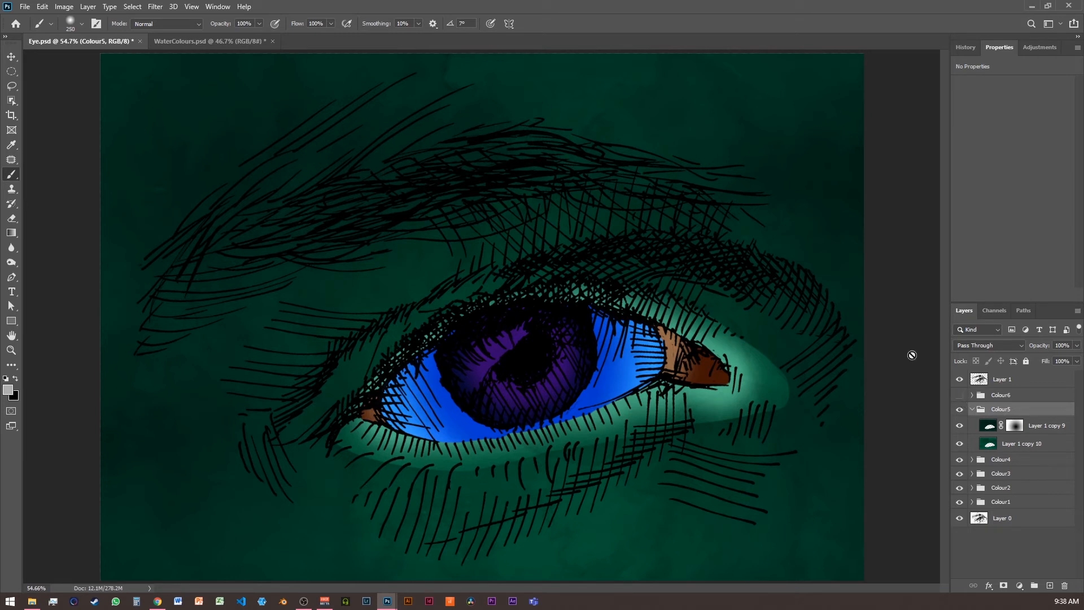
Trace the upper part of a larger Pen path from the outer corner, over the upper eyelid crease, to the far side.
left_click(1027, 310)
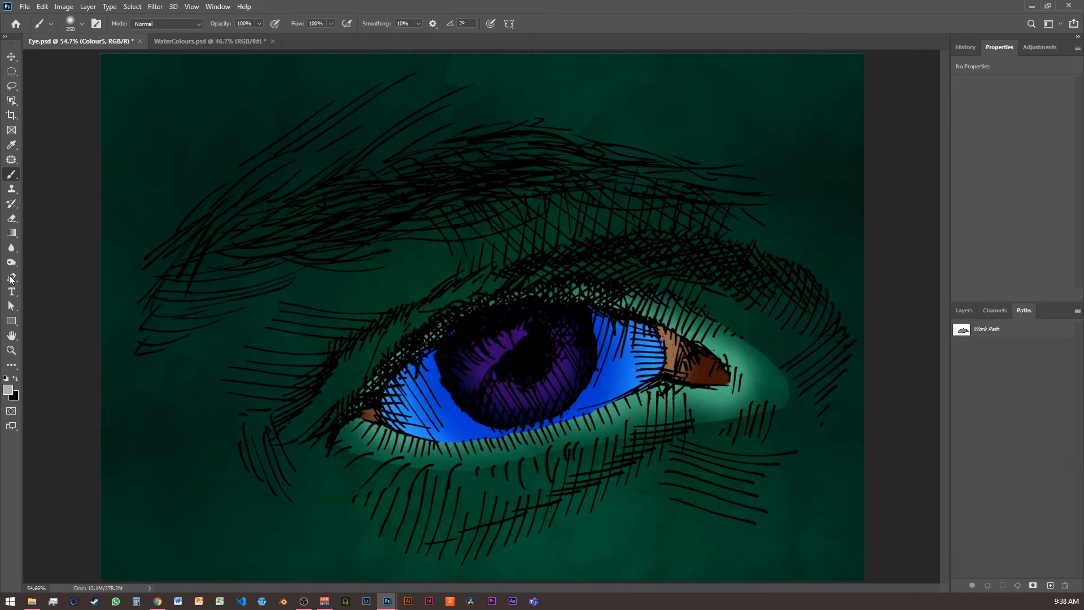
left_click(12, 278)
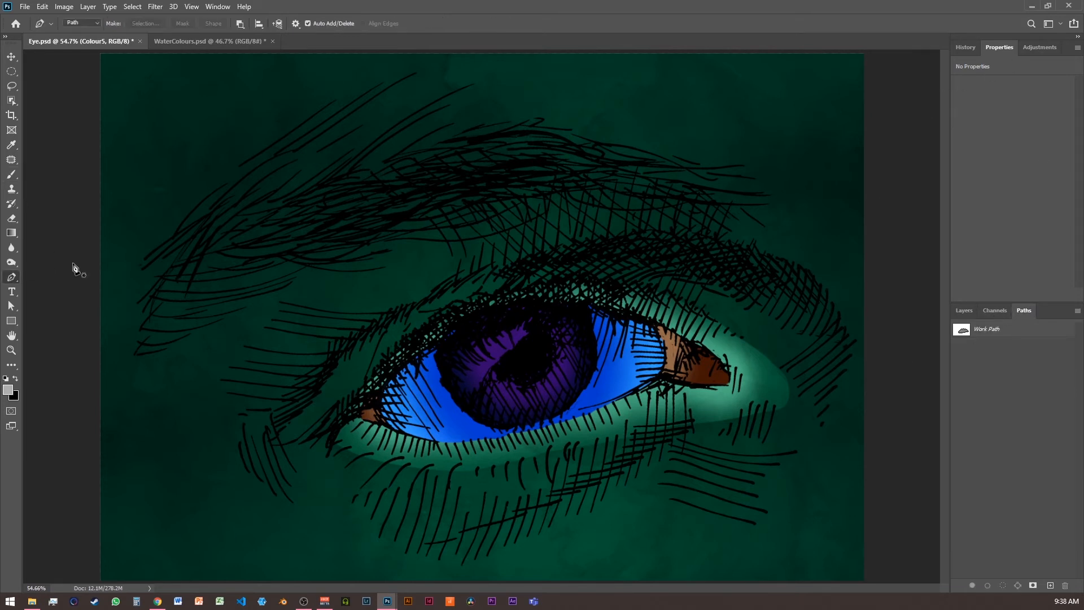
left_click(284, 423)
left_click(306, 401)
left_click(334, 365)
left_click_drag(366, 336, 478, 275)
left_click(533, 260)
left_click(577, 244)
left_click_drag(624, 233, 817, 287)
left_click(829, 303)
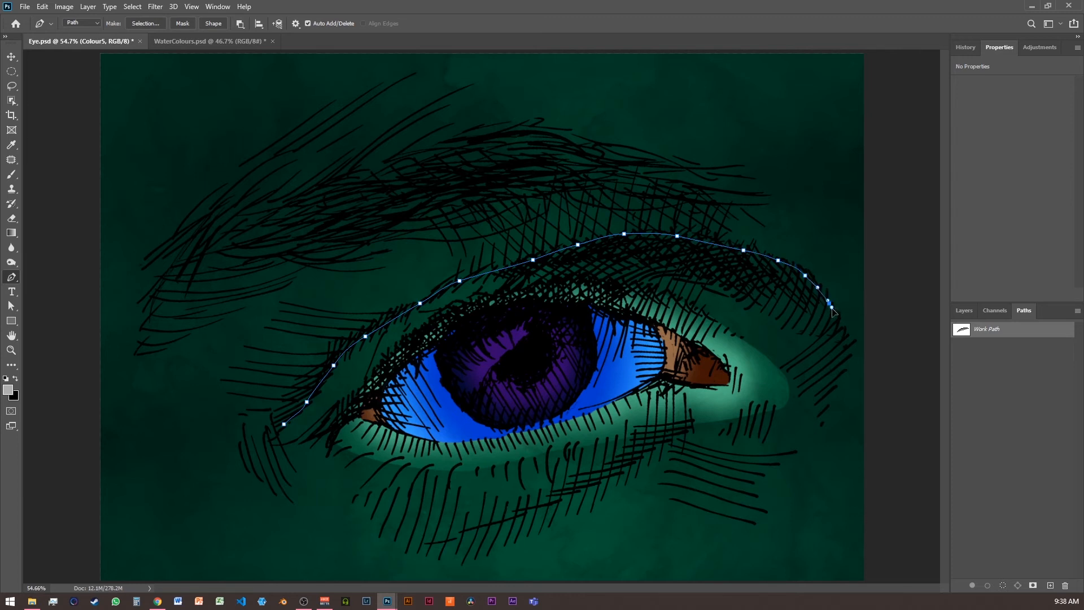
Continue the Pen path down the far side and under the lower eyelid hatching, closing it at the starting point.
left_click(844, 340)
left_click(836, 390)
left_click_drag(817, 433, 771, 461)
left_click(723, 464)
left_click_drag(674, 468, 579, 500)
left_click(548, 515)
left_click(481, 529)
left_click_drag(438, 531, 322, 481)
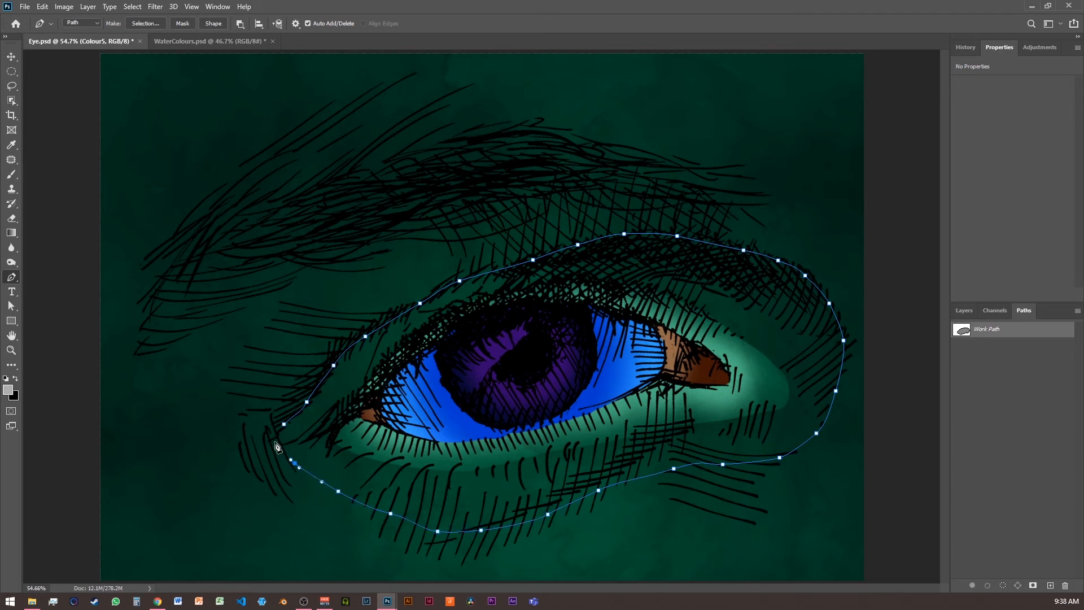
left_click(284, 424)
Load the larger eye socket path as a selection and invert it to select its interior.
left_click(962, 332, "ctrl")
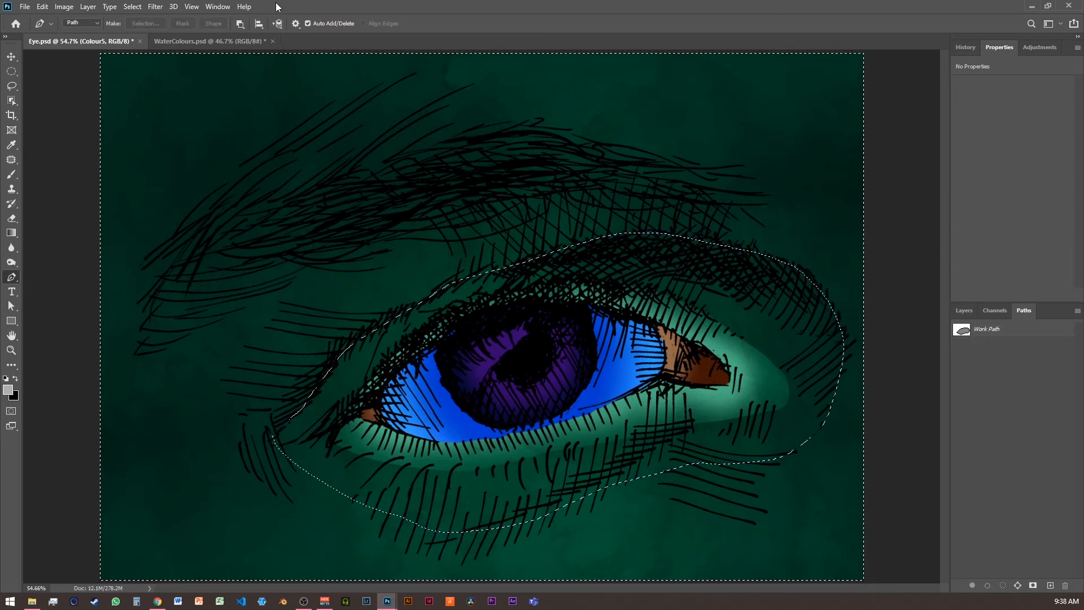
left_click(132, 6)
left_click(162, 52)
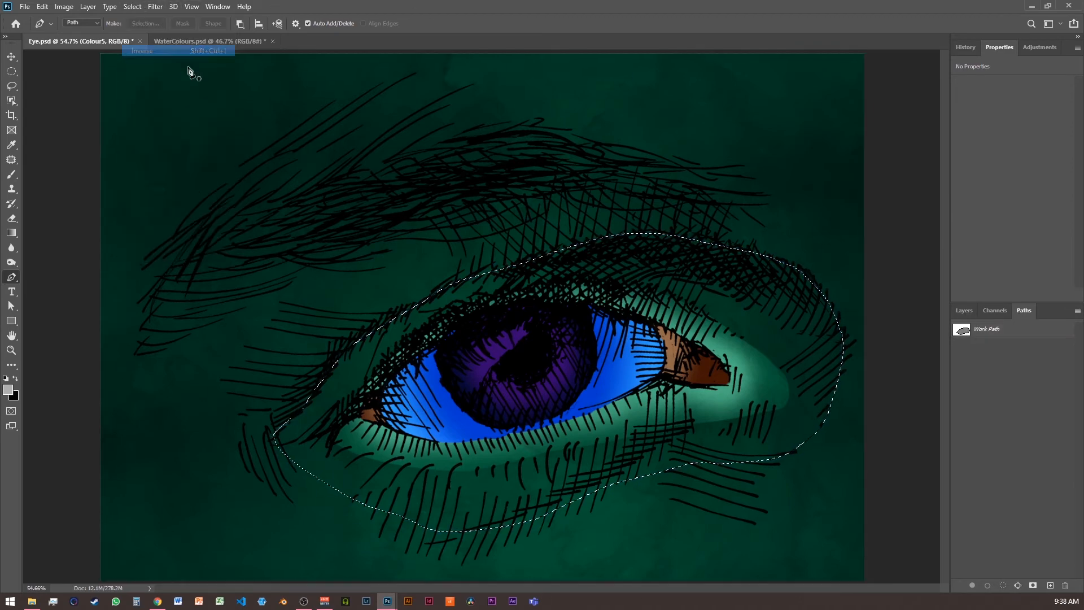
left_click(964, 311)
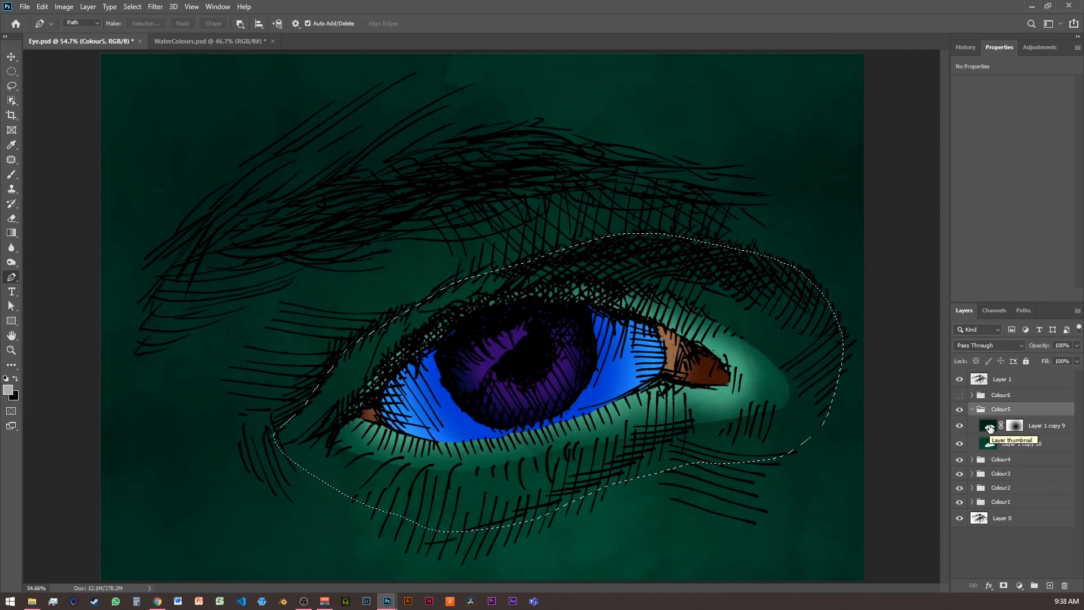
Show the Colour6 group, delete the selected area from Layer 2 and Layer 1 copy 11, and deselect.
left_click(959, 397)
left_click(1006, 396)
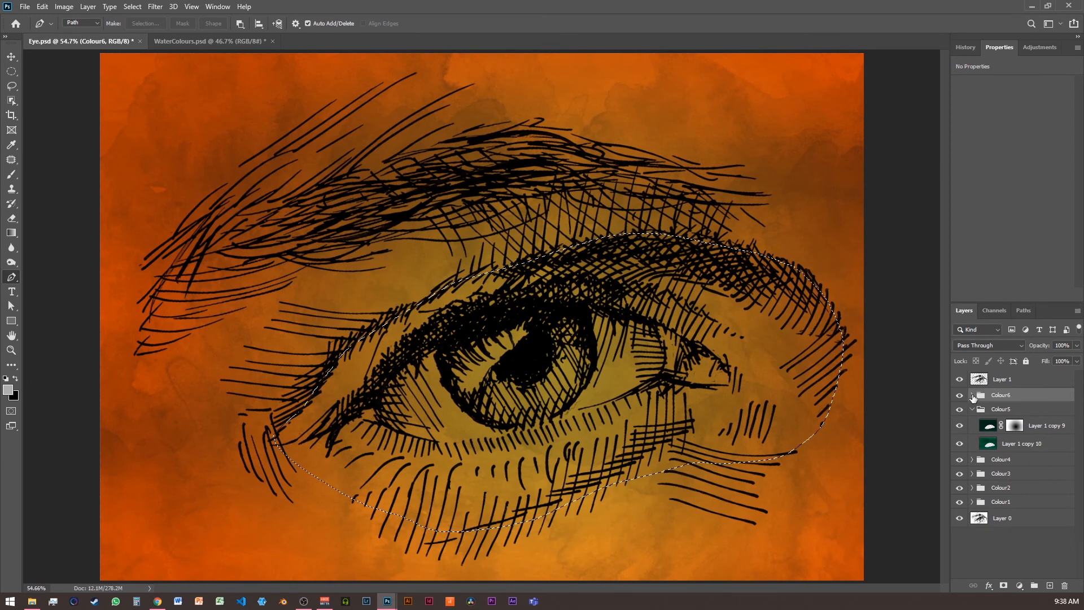
left_click(972, 395)
left_click(988, 413)
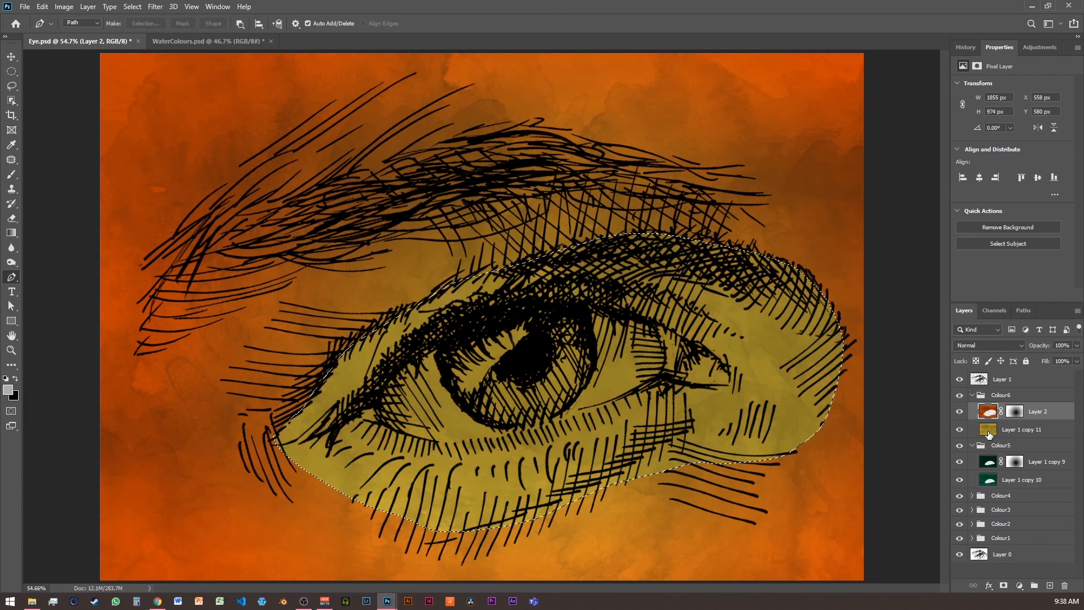
left_click(989, 432)
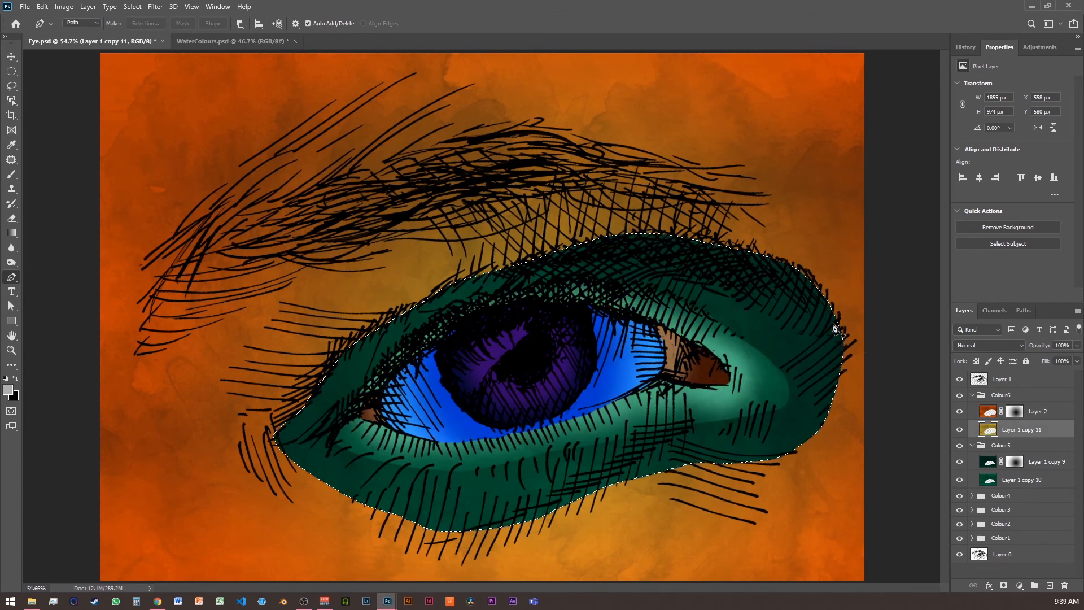
key("ctrl+d")
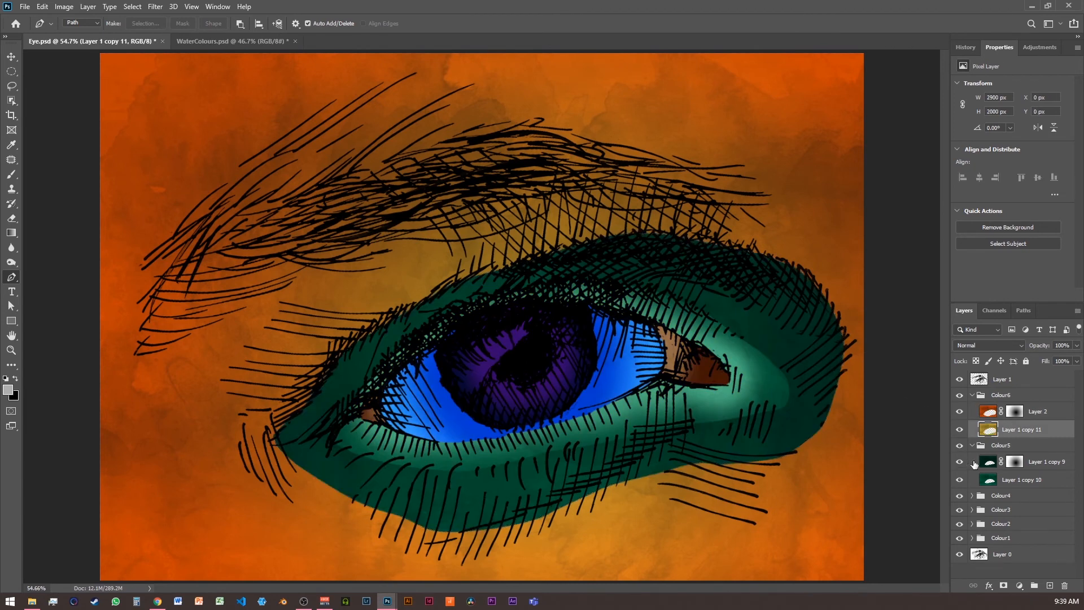
Replace Layer 1 copy 9's gradient mask with a blank white mask, discarding the old mask without applying it.
left_click_drag(1014, 463, 1065, 585)
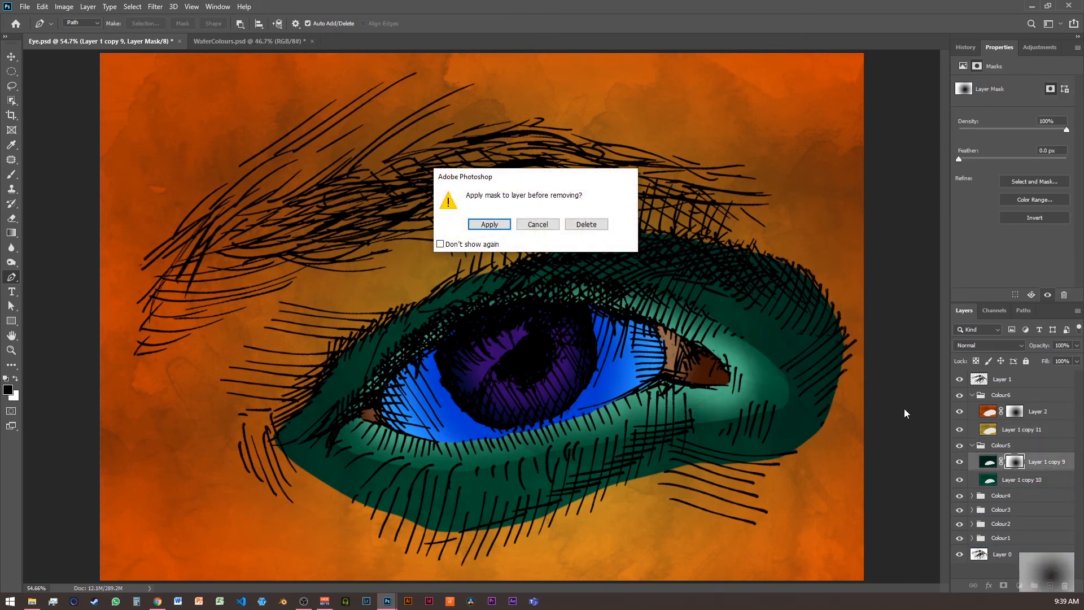
left_click(605, 228)
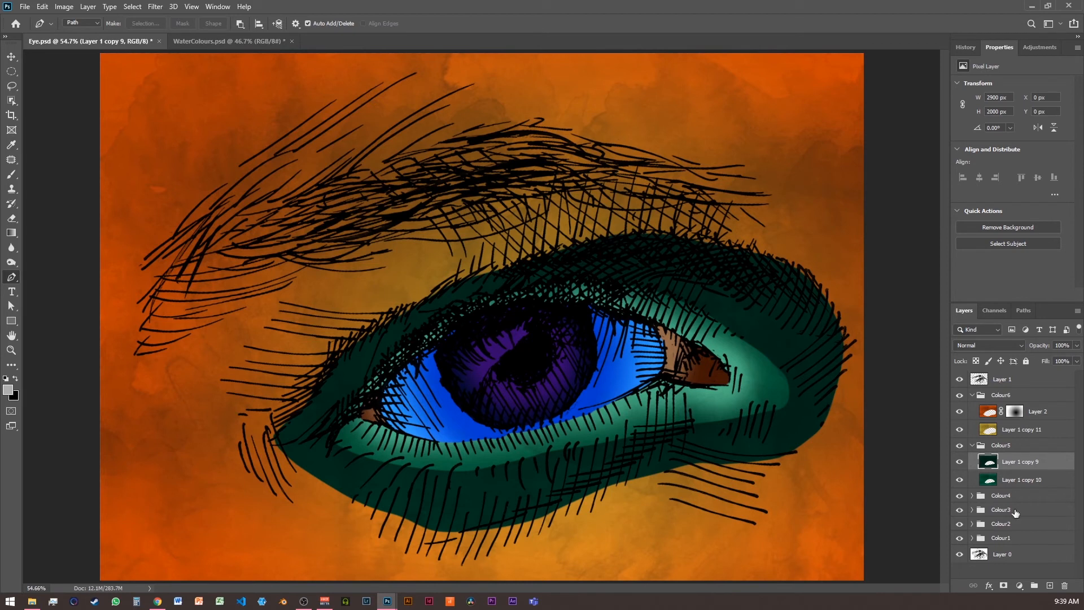
left_click(1004, 585)
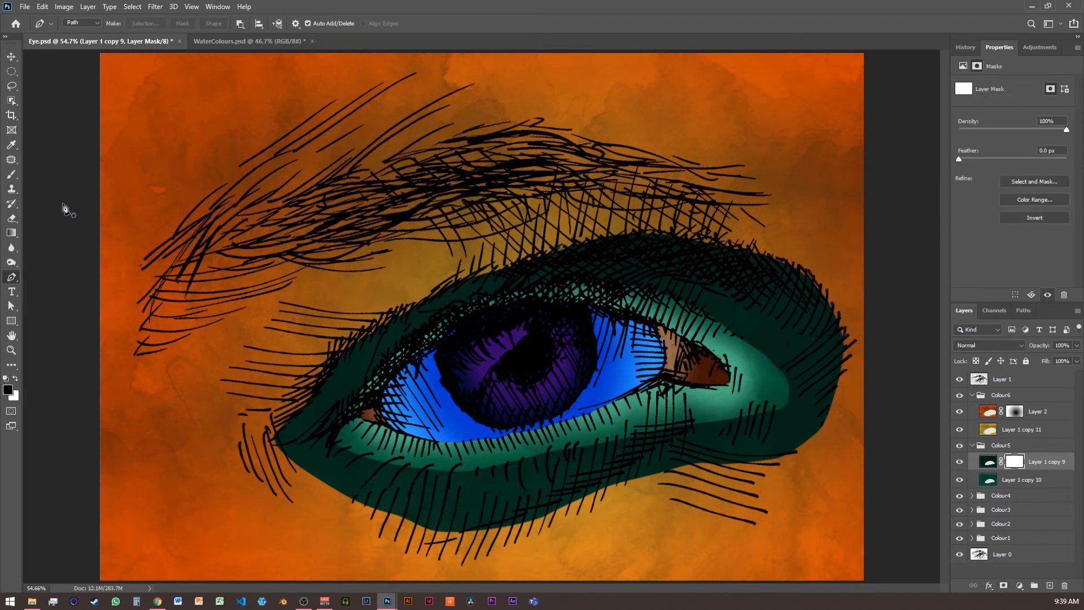
Paint black with a 250 px brush on Layer 1 copy 9's mask around the eyelids to reveal the lighter green.
left_click(11, 174)
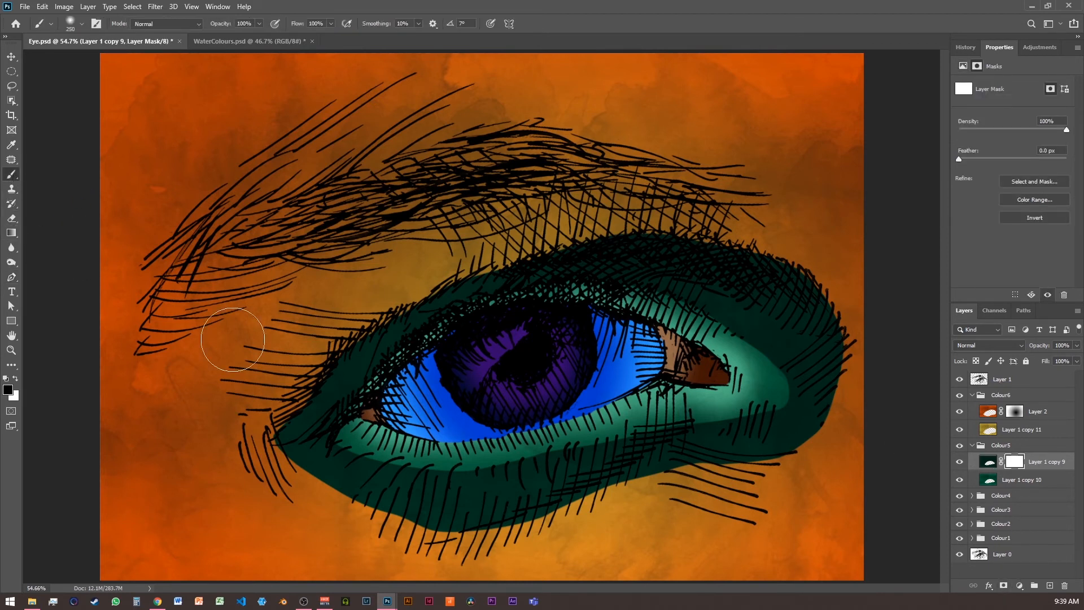
mouse_move(404, 407)
left_mouse_down()
mouse_move(350, 416)
mouse_move(375, 375)
left_mouse_up()
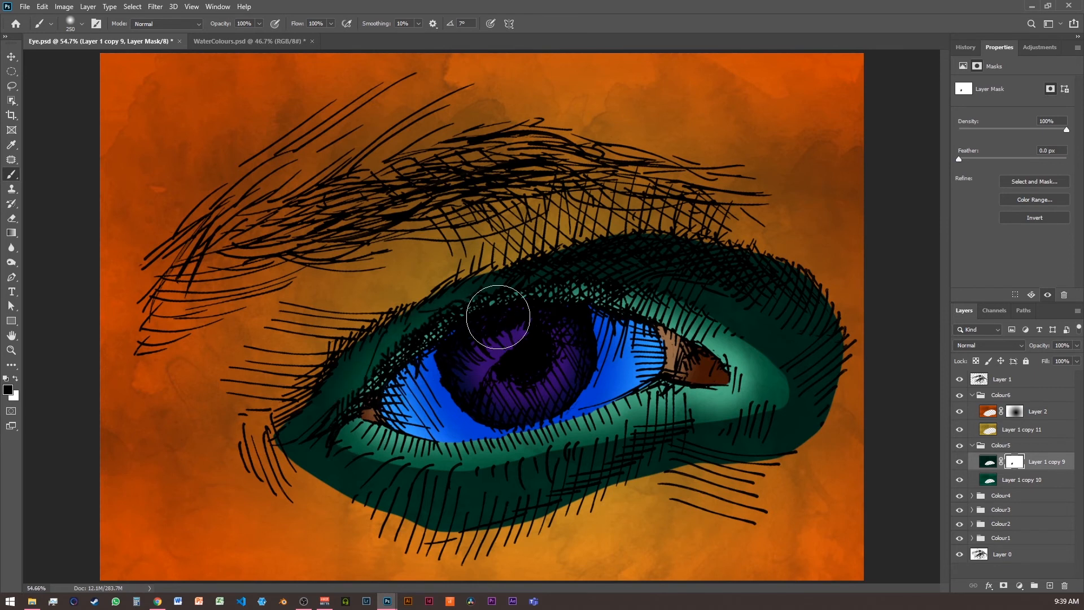
mouse_move(705, 303)
left_mouse_down()
mouse_move(654, 306)
mouse_move(746, 338)
mouse_move(777, 365)
mouse_move(750, 343)
mouse_move(780, 392)
mouse_move(778, 359)
mouse_move(781, 383)
mouse_move(654, 424)
mouse_move(696, 421)
mouse_move(472, 459)
mouse_move(490, 462)
mouse_move(426, 465)
mouse_move(360, 446)
mouse_move(366, 454)
mouse_move(341, 431)
mouse_move(354, 401)
mouse_move(337, 434)
left_mouse_up()
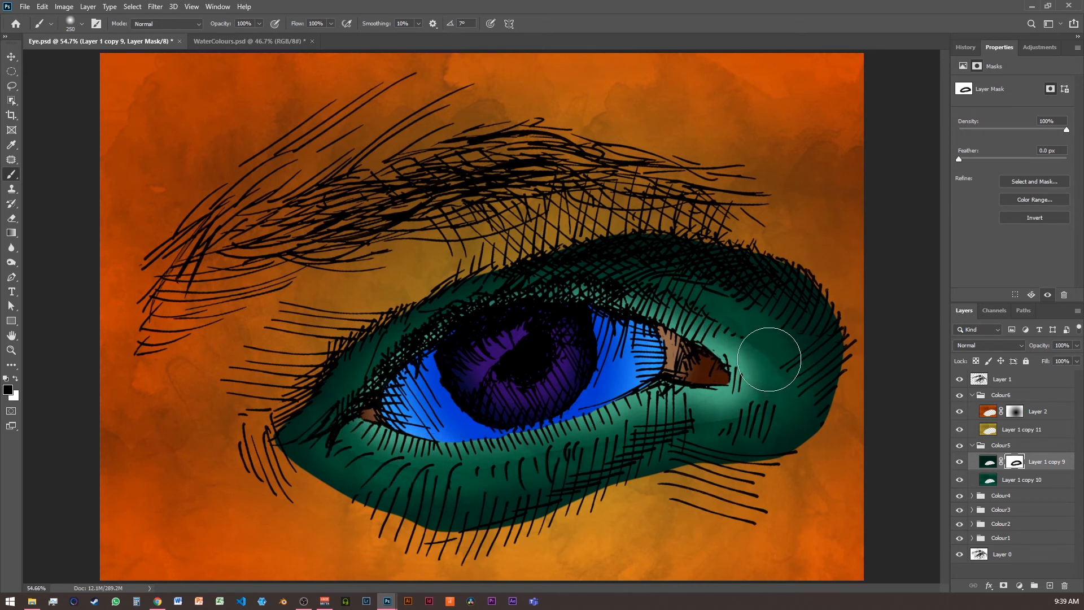
Paint black on Layer 1 copy 9's mask beside the inner eye corner to reveal more of the lighter green.
mouse_move(746, 405)
left_mouse_down()
mouse_move(721, 386)
mouse_move(737, 364)
left_mouse_up()
Select Layer 1, collapse the Colour6 and Colour5 groups, and hide all six colour groups and Layer 0.
left_click(991, 382)
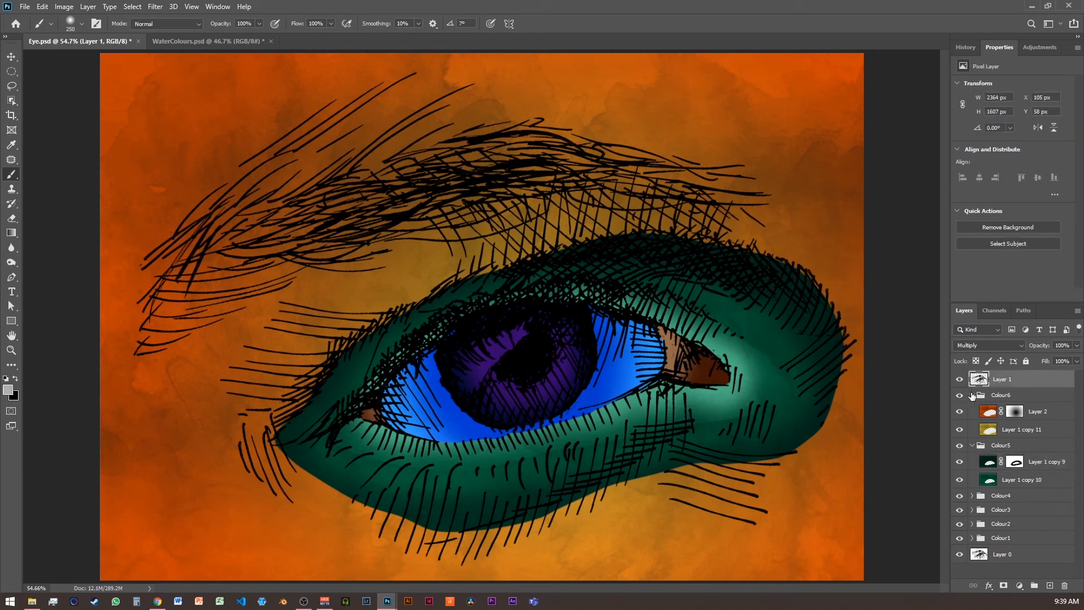
left_click(972, 395)
left_click(970, 409)
left_click_drag(960, 407, 960, 466)
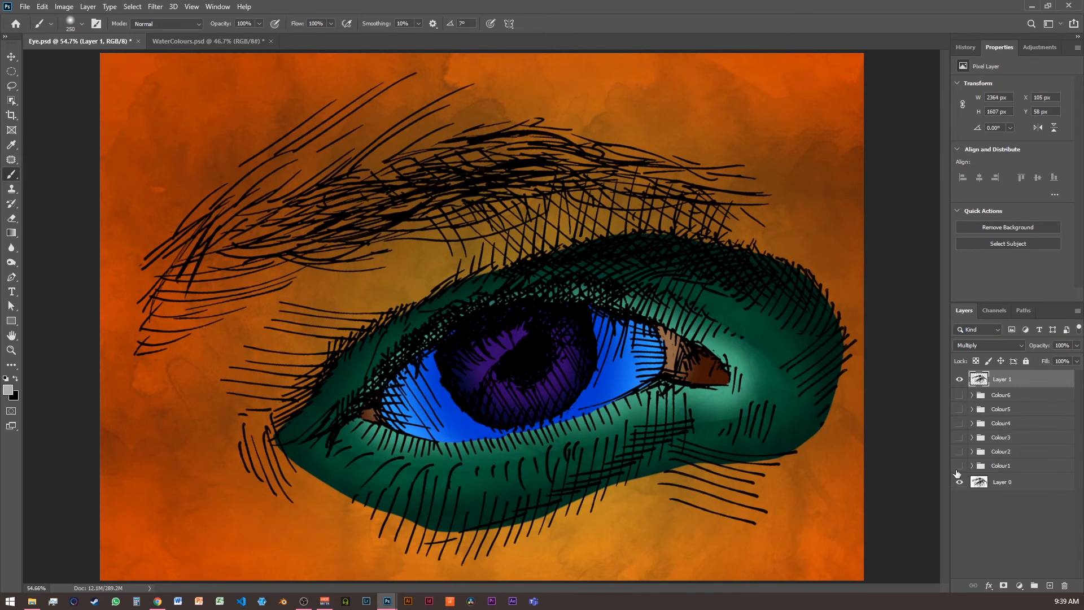
left_click(959, 482)
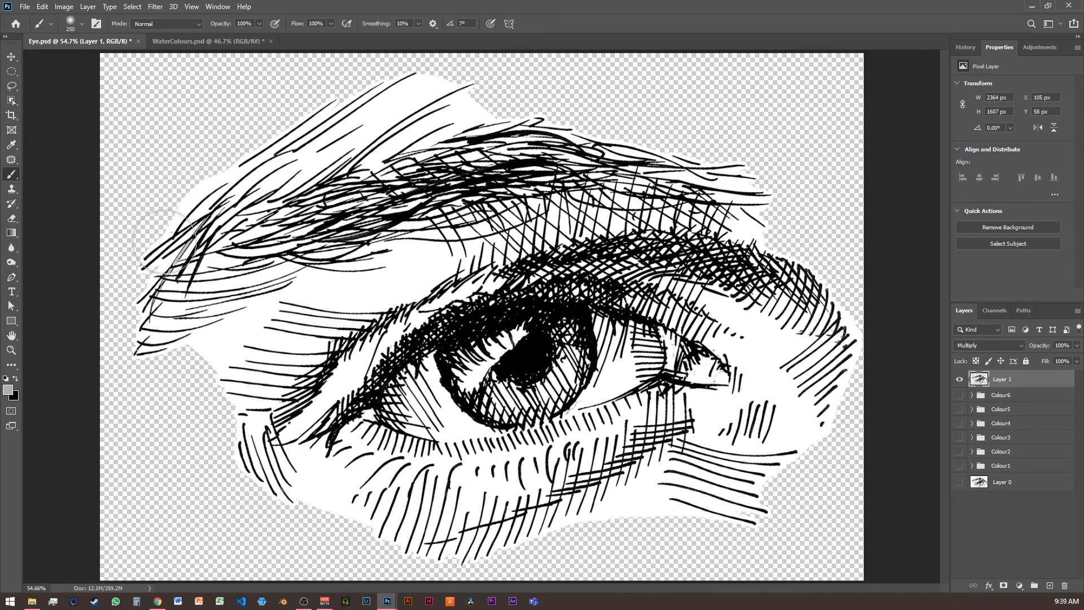
Select the transparent area surrounding the line art on Layer 1 with the Magic Wand tool.
left_click(13, 103)
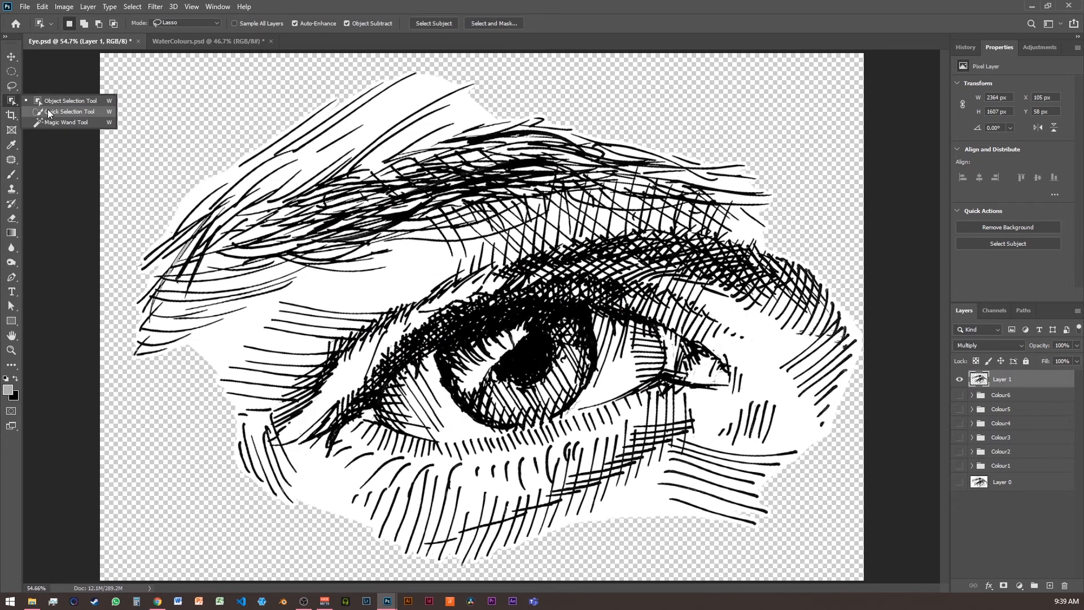
left_click(56, 120)
left_click(189, 118)
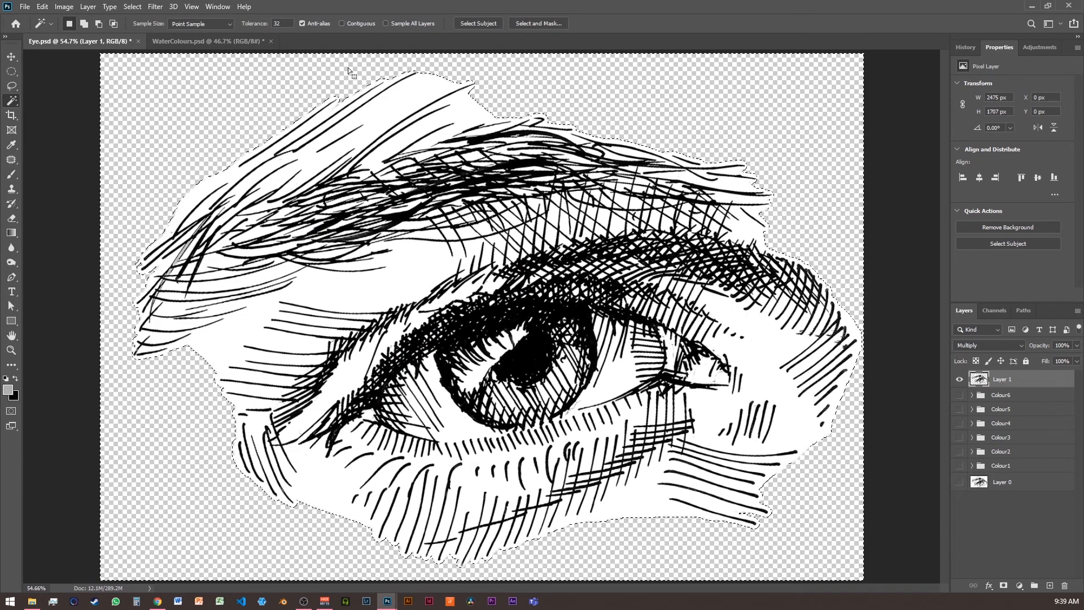
Show all the colour groups and Layer 0, and delete the selected surroundings from Layer 2 and Layer 1 copy 11 in Colour6.
left_click_drag(959, 394, 960, 481)
left_click(982, 395)
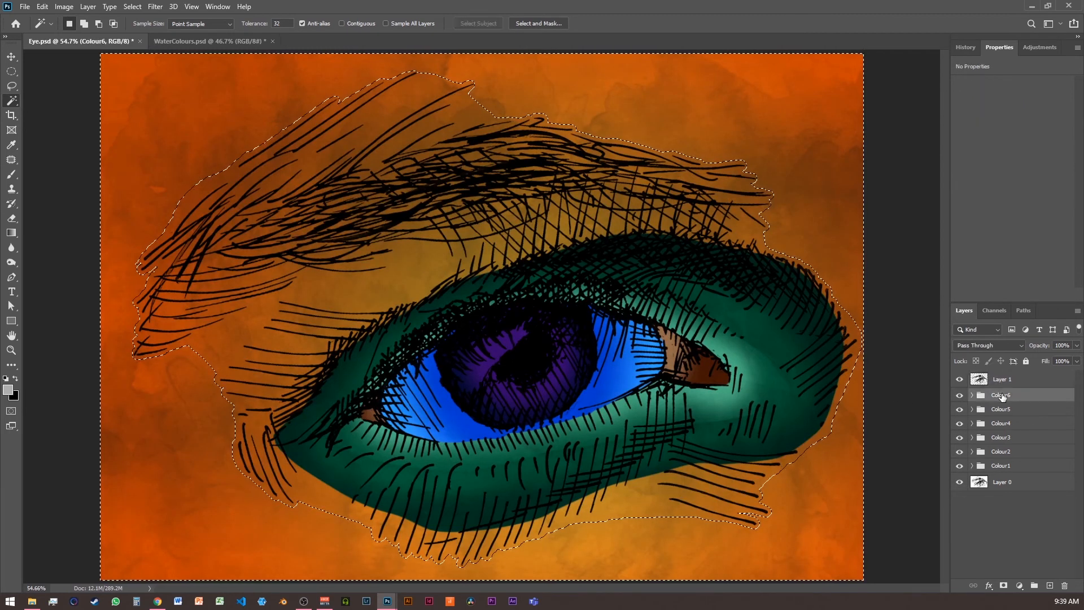
left_click(971, 396)
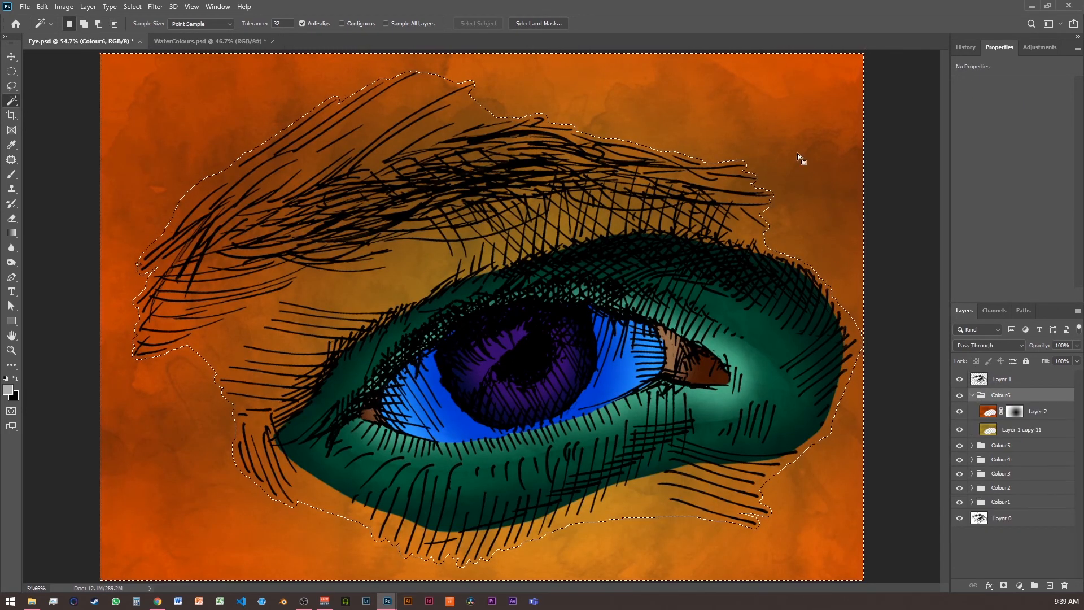
left_click(987, 411)
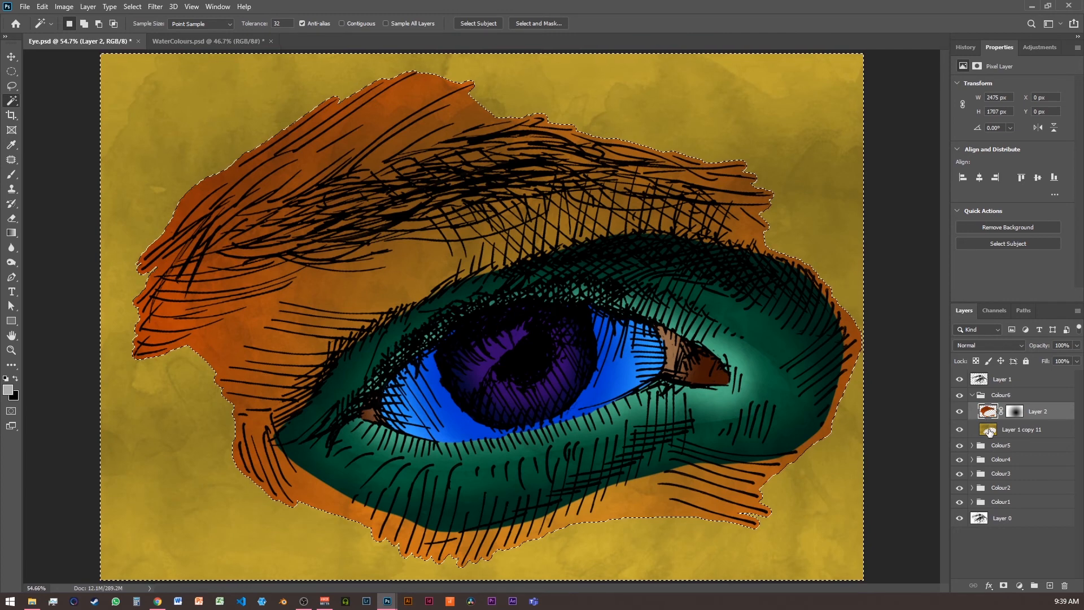
left_click(989, 432)
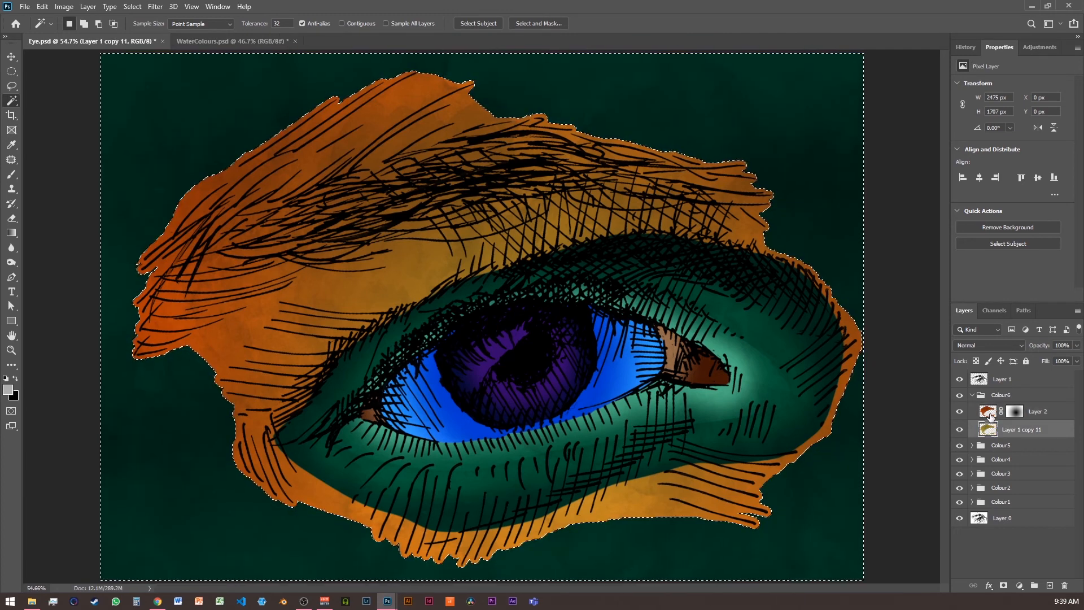
Delete the selected surroundings from Layer 1 copy 9 and Layer 1 copy 10 in the Colour5 group.
left_click(972, 445)
left_click(989, 463)
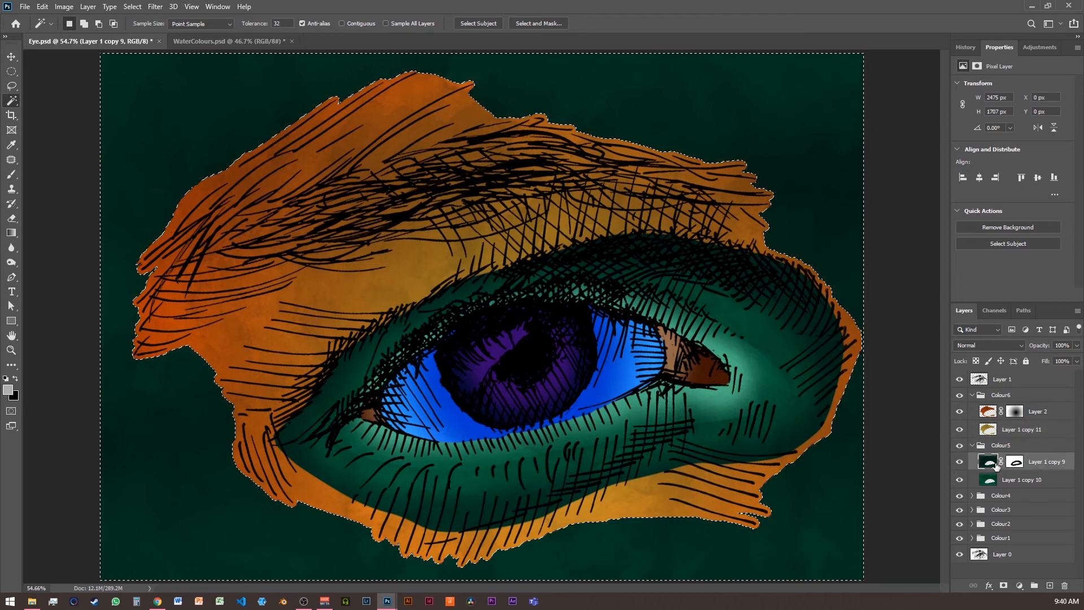
key("Delete")
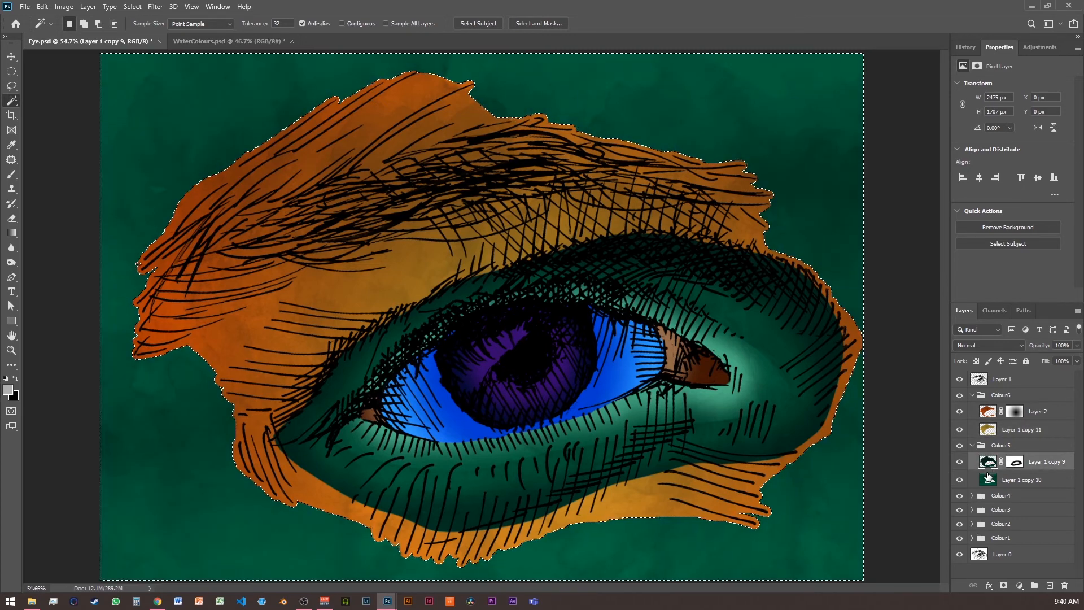
left_click(989, 480)
Delete the selected surroundings from Layer 1 copy 7 and Layer 1 copy 8 in the Colour4 group.
left_click(971, 495)
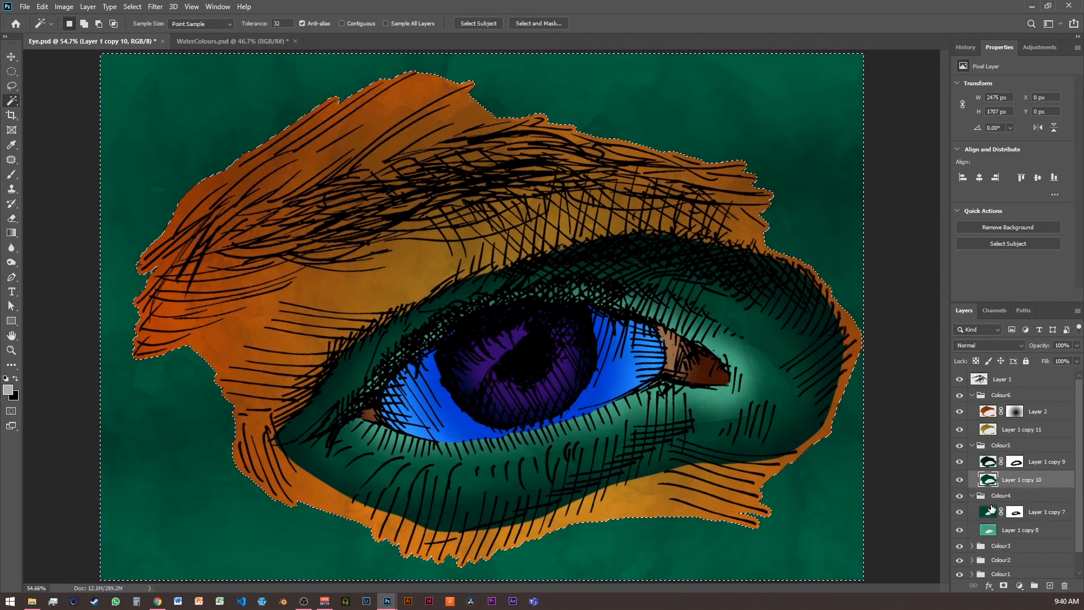
left_click(989, 511)
key("Delete")
left_click(992, 534)
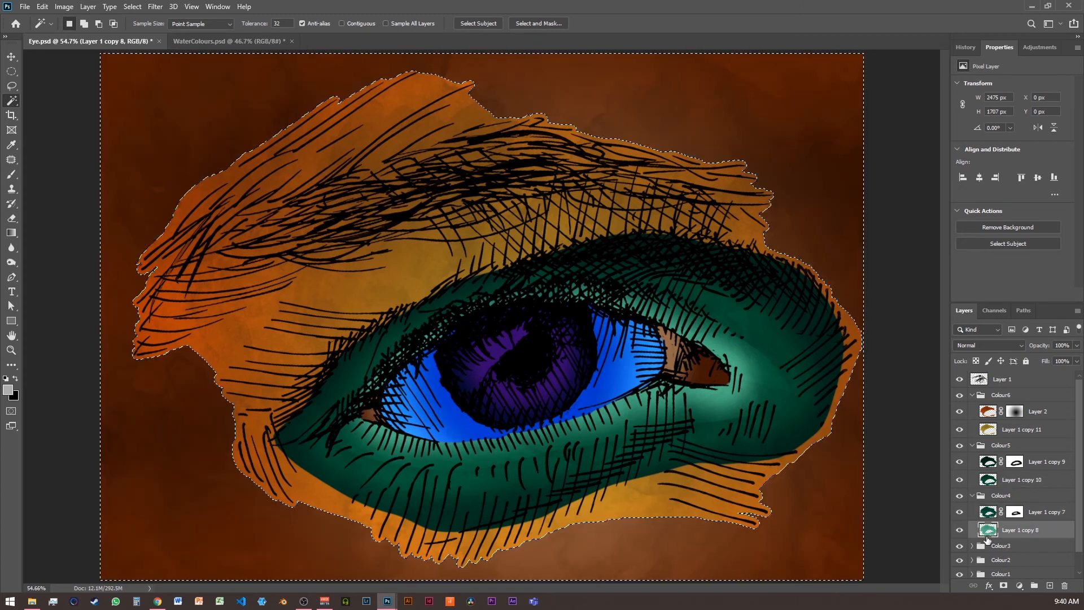
Delete the selected surroundings from Layer 1 copy 5 and Layer 1 copy 6 in the Colour3 group.
left_click(972, 546)
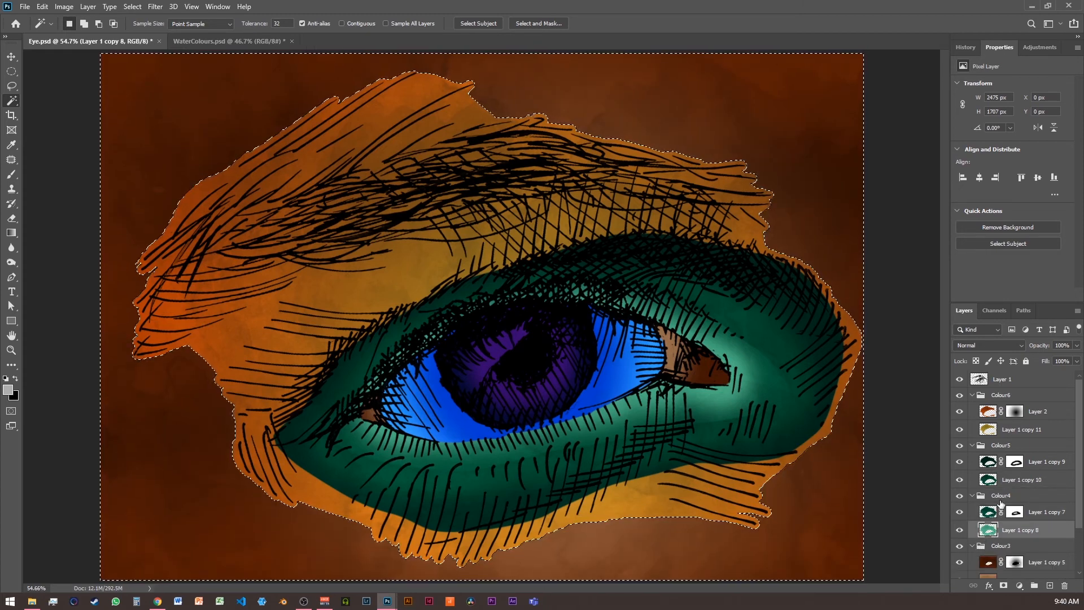
scroll(997, 524, "down", 2)
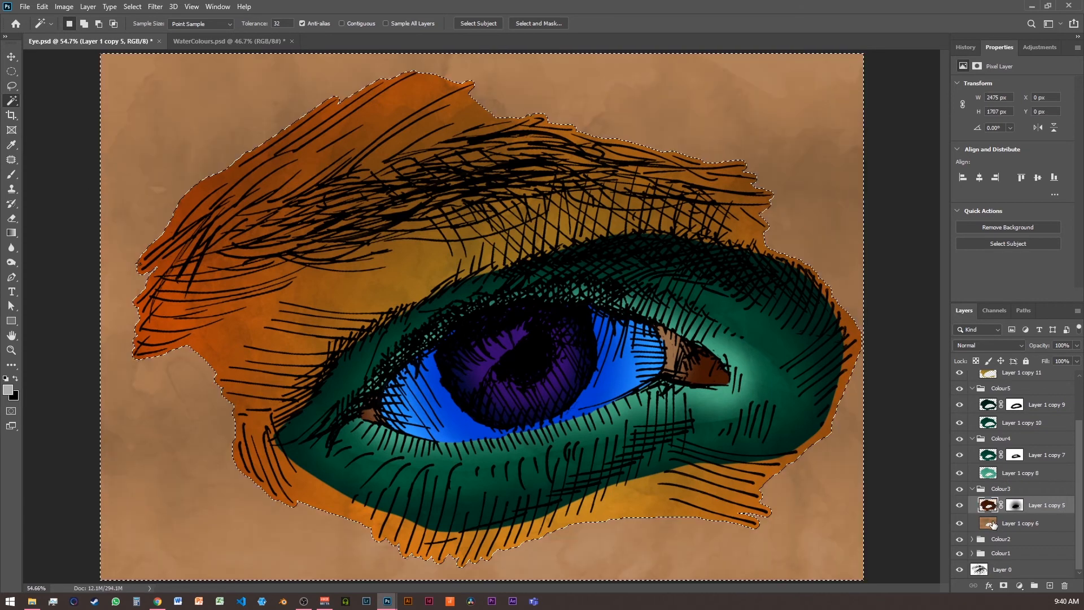
left_click(993, 524)
Delete the selected surroundings from Layer 1 copy 4 and Layer 1 copy 3 in the Colour2 group.
left_click(971, 539)
scroll(982, 537, "down", 1)
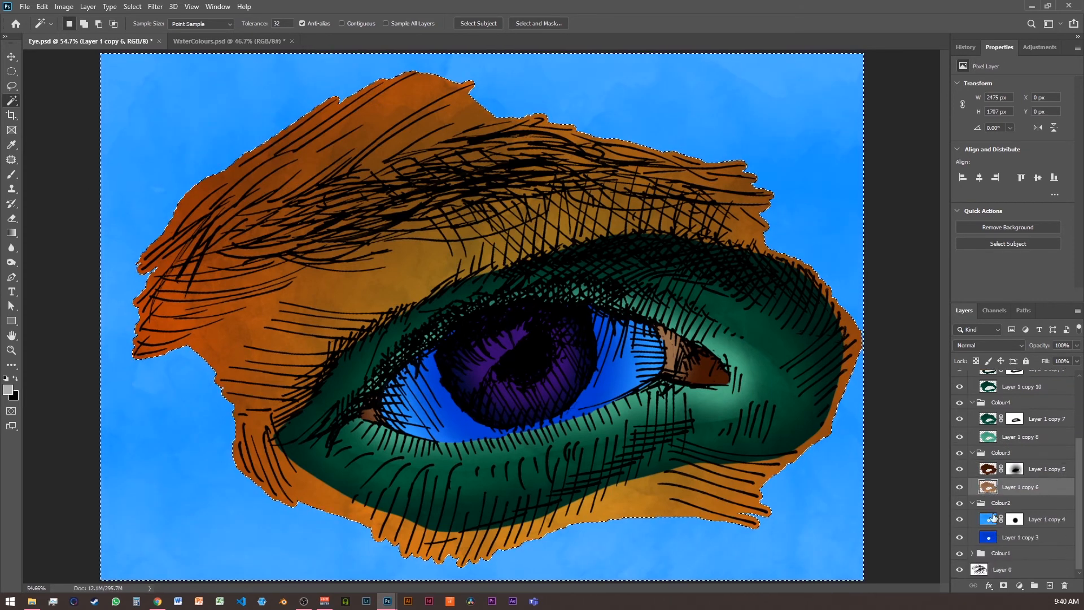
left_click(992, 519)
left_click(994, 535)
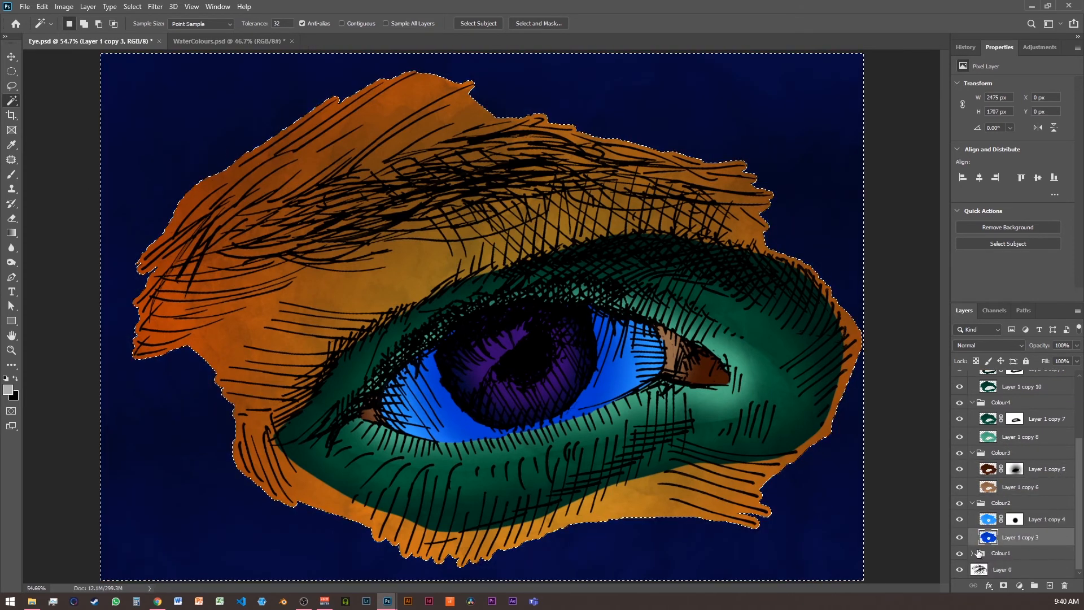
Delete the selected surroundings from Layer 1 copy and Layer 1 copy 2 in the Colour1 group.
left_click(996, 554)
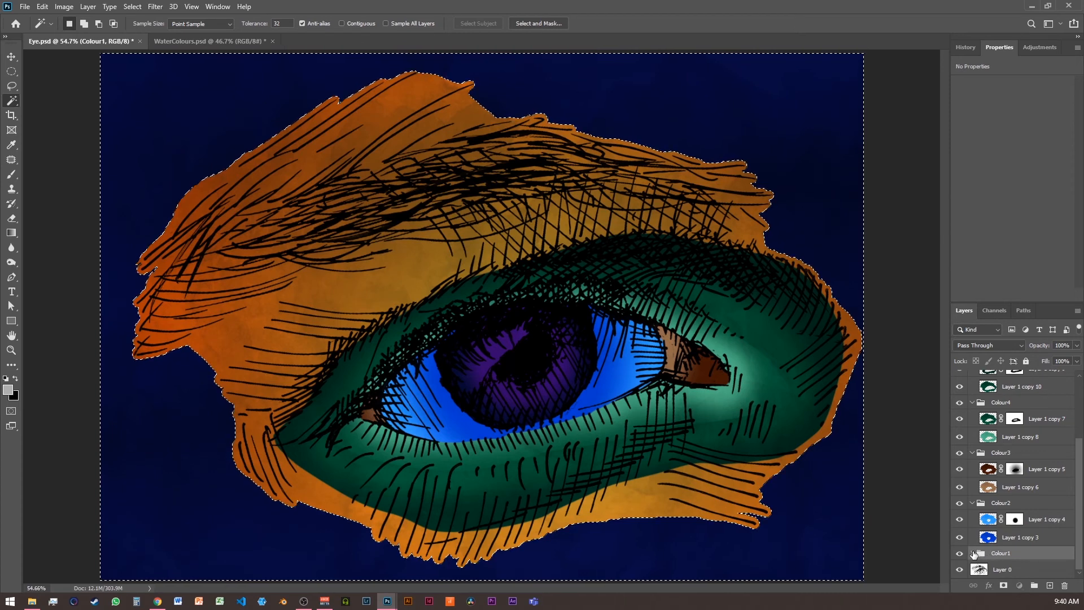
scroll(991, 548, "down", 1)
left_click(992, 534)
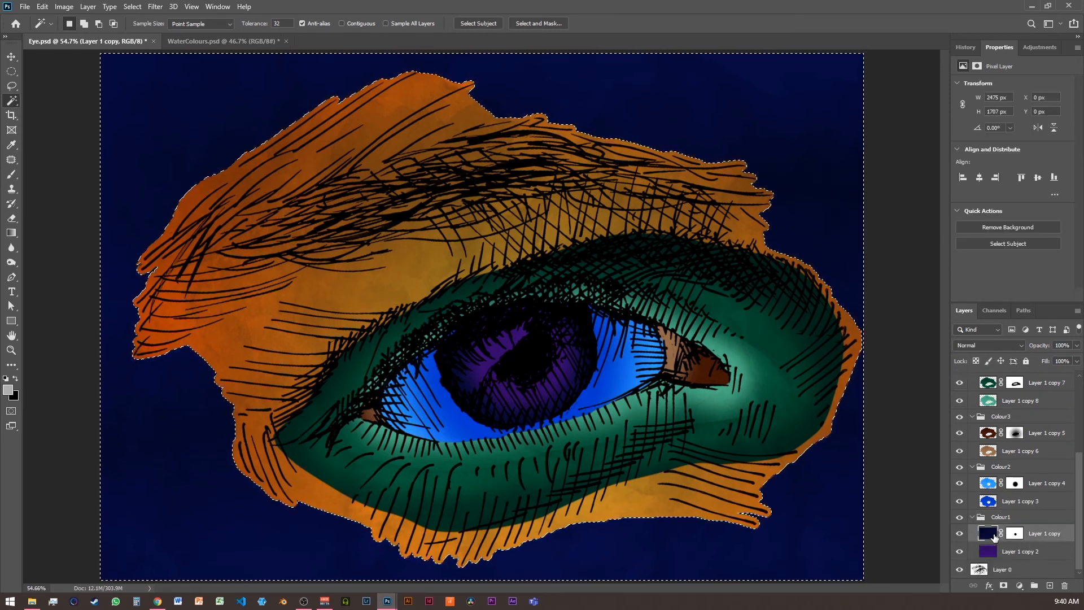
left_click(997, 552)
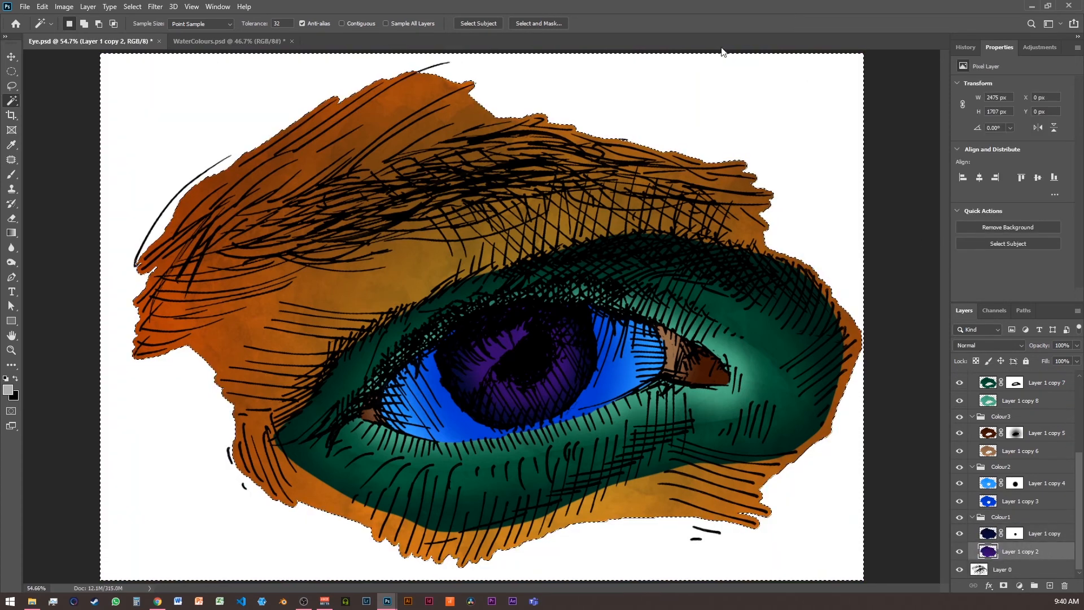
Collapse all the colour groups from Colour1 up to Colour6 and deselect.
left_click(971, 517)
left_click(972, 503)
left_click(972, 489)
left_click(971, 474)
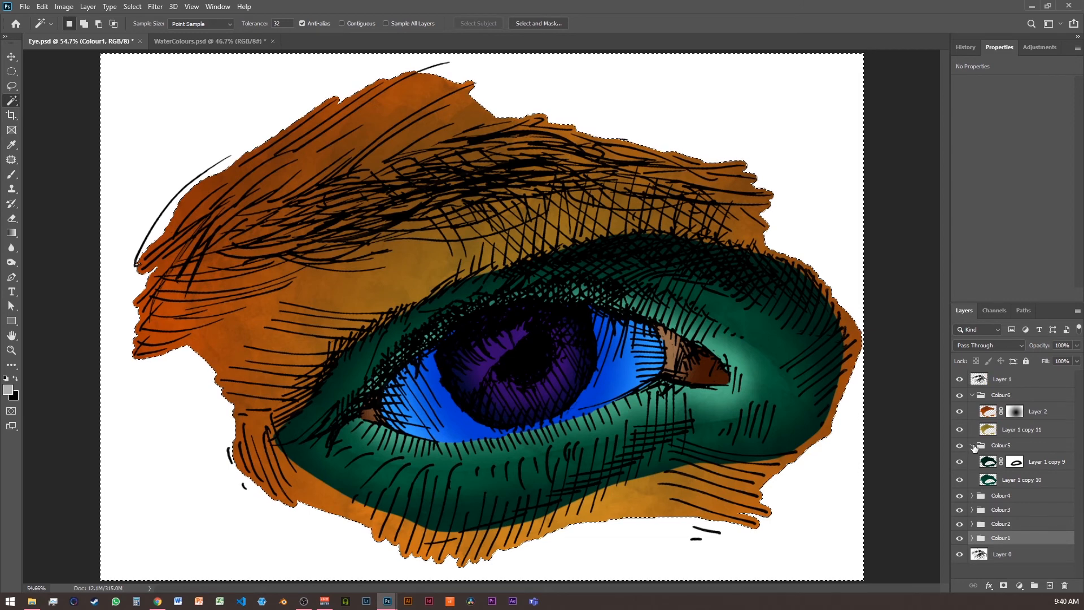
left_click(972, 446)
left_click(972, 396)
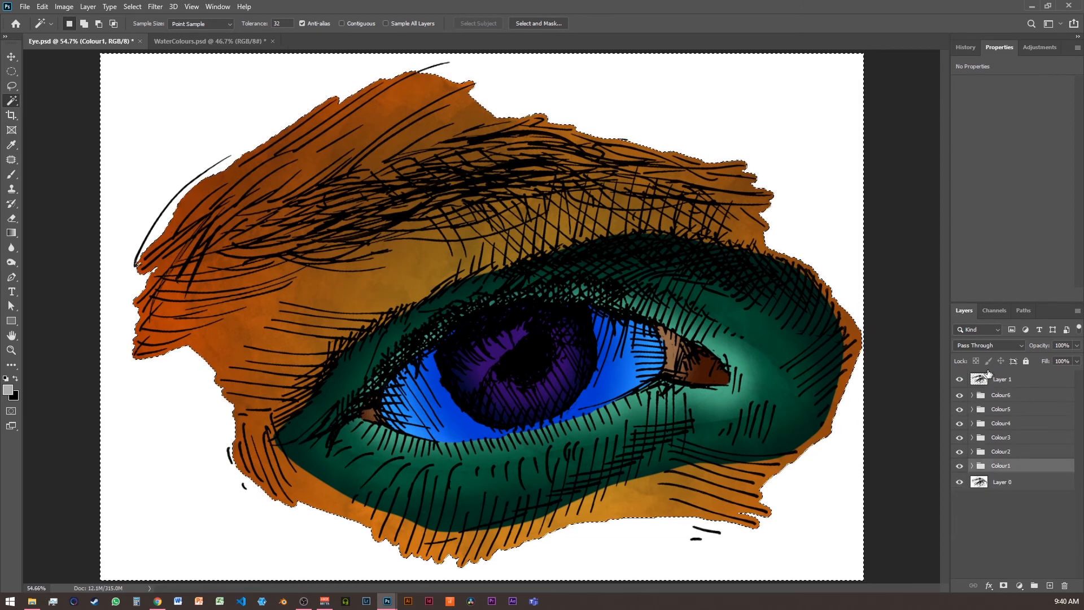
key("ctrl+d")
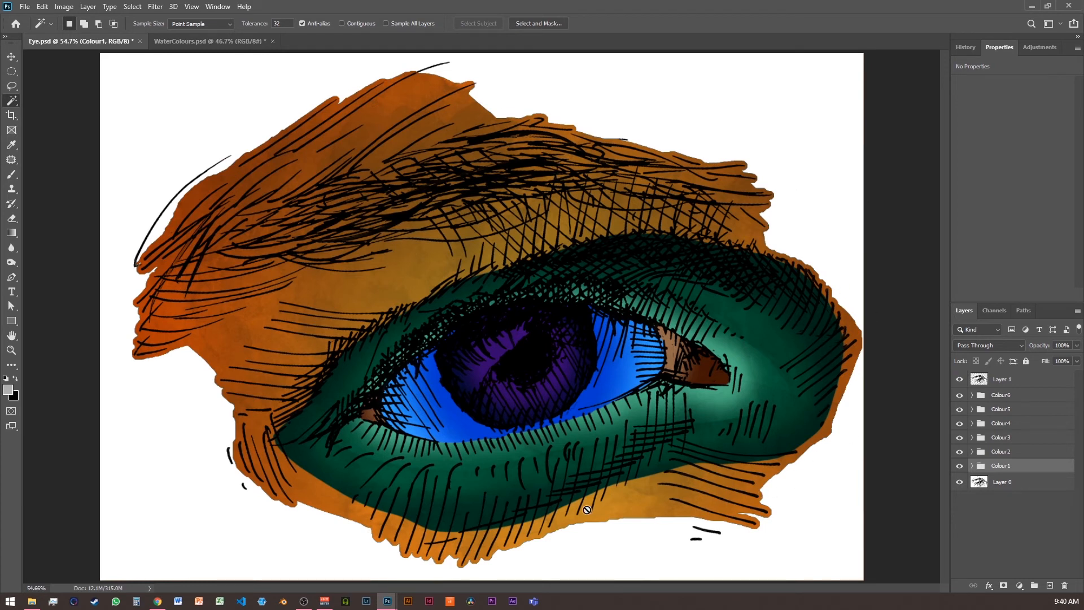
Replace the gradient mask on Colour6's Layer 2 with a blank white mask, discarding the old mask without applying it.
left_click(972, 395)
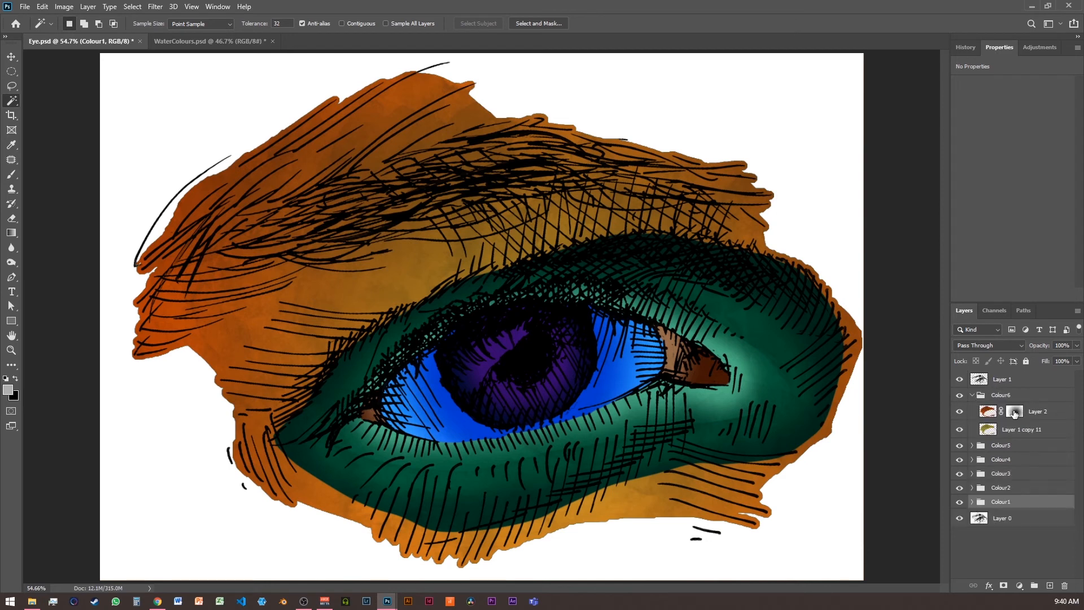
left_click(988, 414)
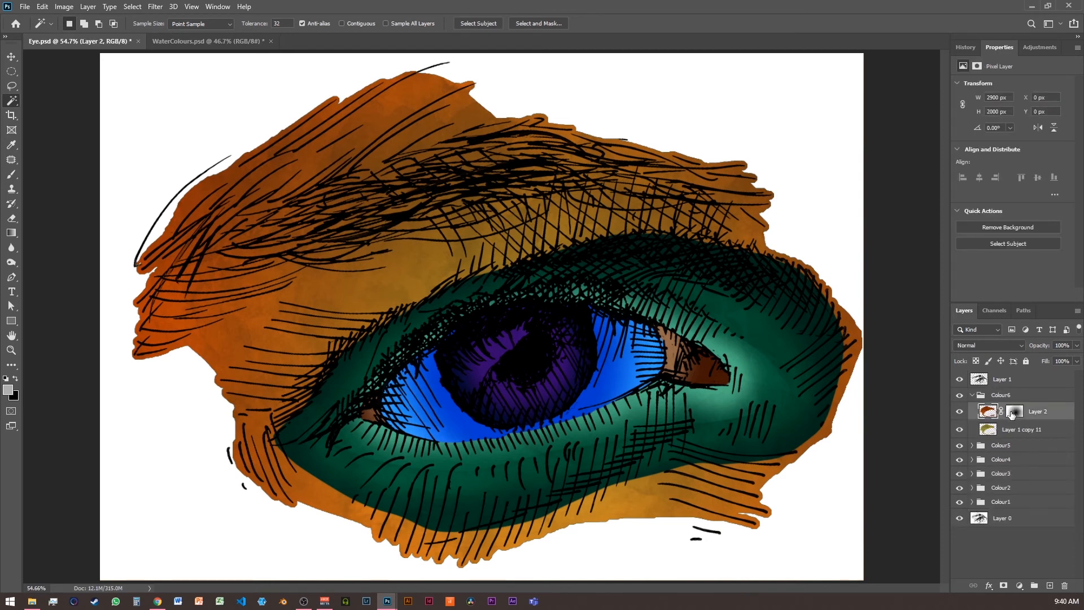
left_click_drag(1017, 412, 1066, 585)
left_click(587, 224)
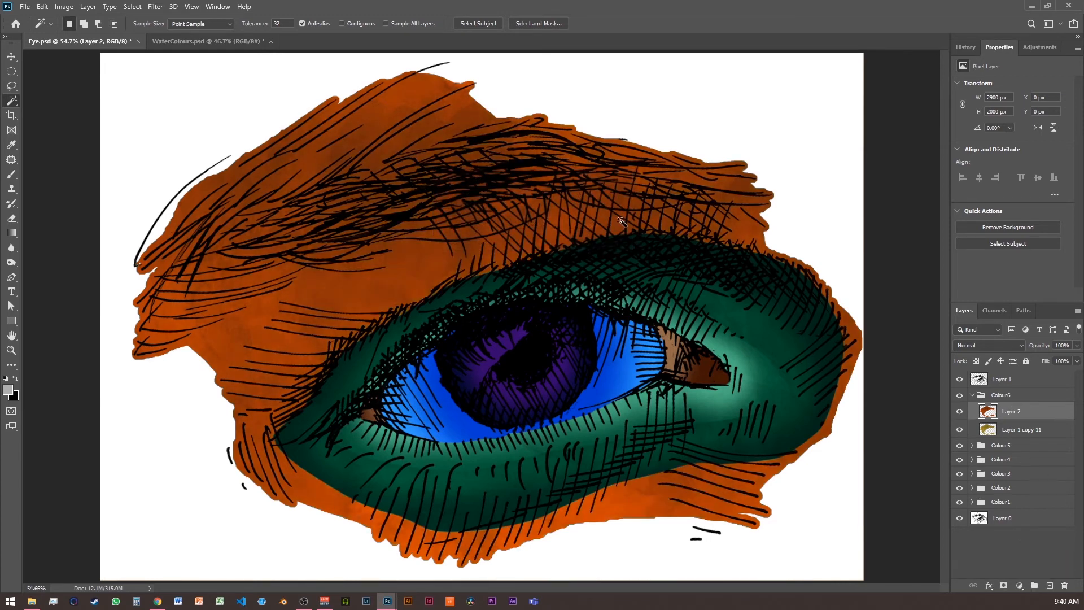
left_click(1003, 585)
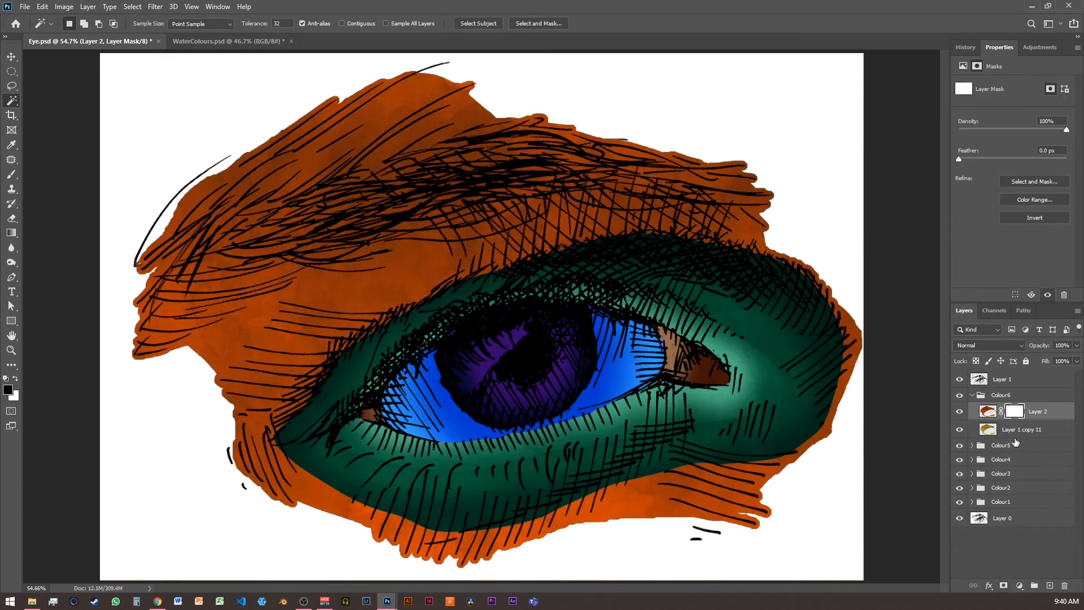
Paint black with a 500 to 600 px brush on Layer 2's mask around the eye socket to reveal the yellow beneath the eyebrow.
left_click(11, 174)
key("bracketright")
key("bracketright")
key("bracketright")
key("bracketright")
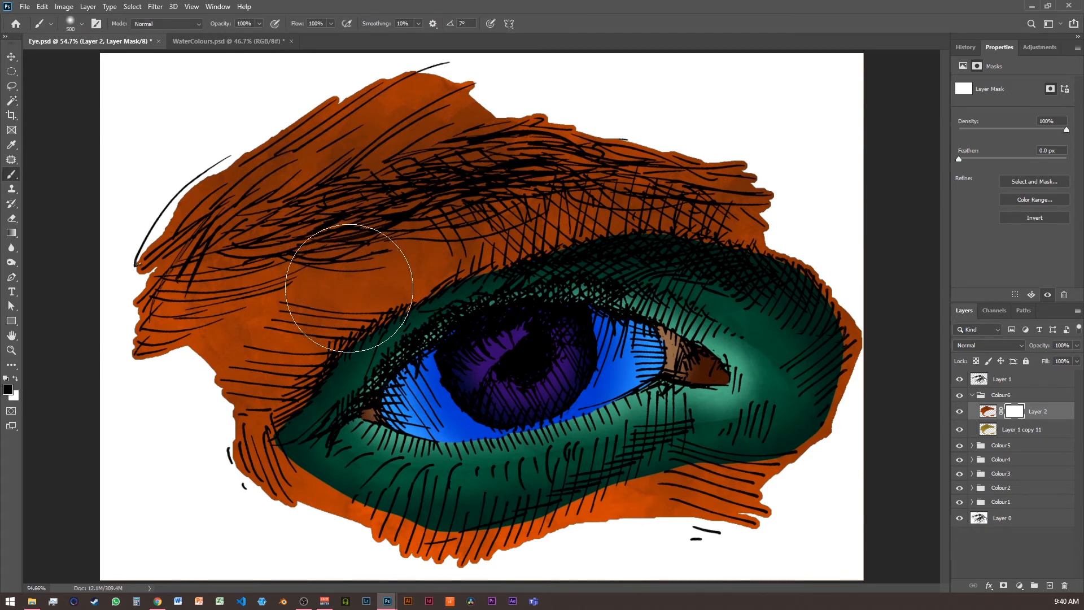
mouse_move(350, 326)
left_mouse_down()
mouse_move(436, 295)
mouse_move(420, 311)
mouse_move(516, 289)
mouse_move(630, 284)
mouse_move(562, 272)
mouse_move(704, 291)
mouse_move(719, 316)
mouse_move(801, 346)
mouse_move(784, 324)
mouse_move(786, 376)
mouse_move(769, 368)
mouse_move(706, 404)
mouse_move(644, 411)
mouse_move(658, 398)
mouse_move(620, 418)
mouse_move(520, 422)
mouse_move(536, 433)
mouse_move(581, 418)
mouse_move(535, 445)
mouse_move(469, 457)
mouse_move(322, 420)
mouse_move(369, 352)
left_mouse_up()
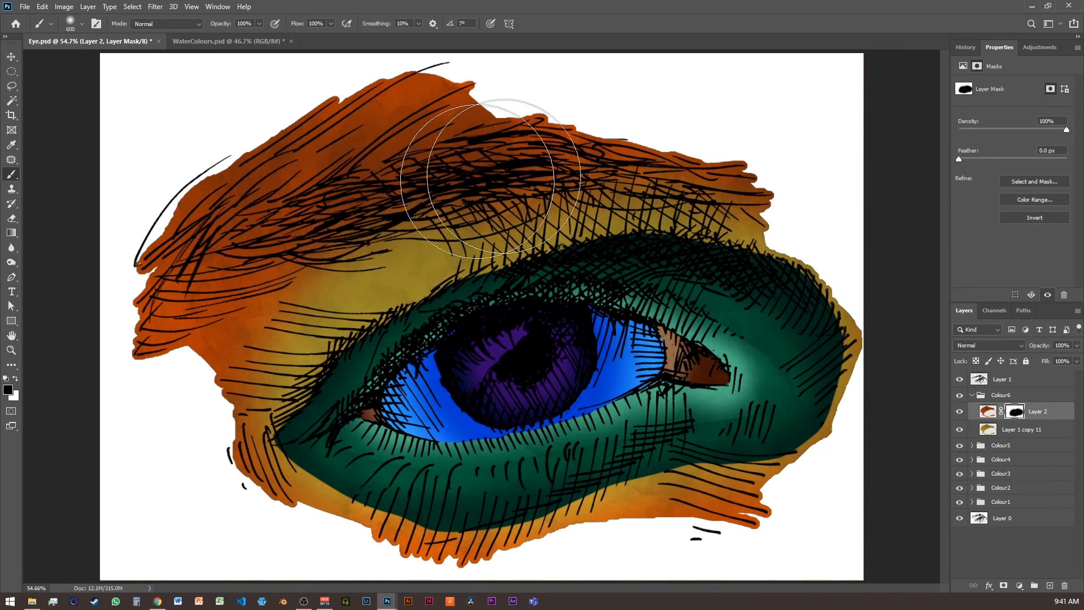
Toggle the Layer 1 line art off and on to check the colour shading without the lines.
left_click(960, 379)
left_click(960, 379)
left_click(961, 379)
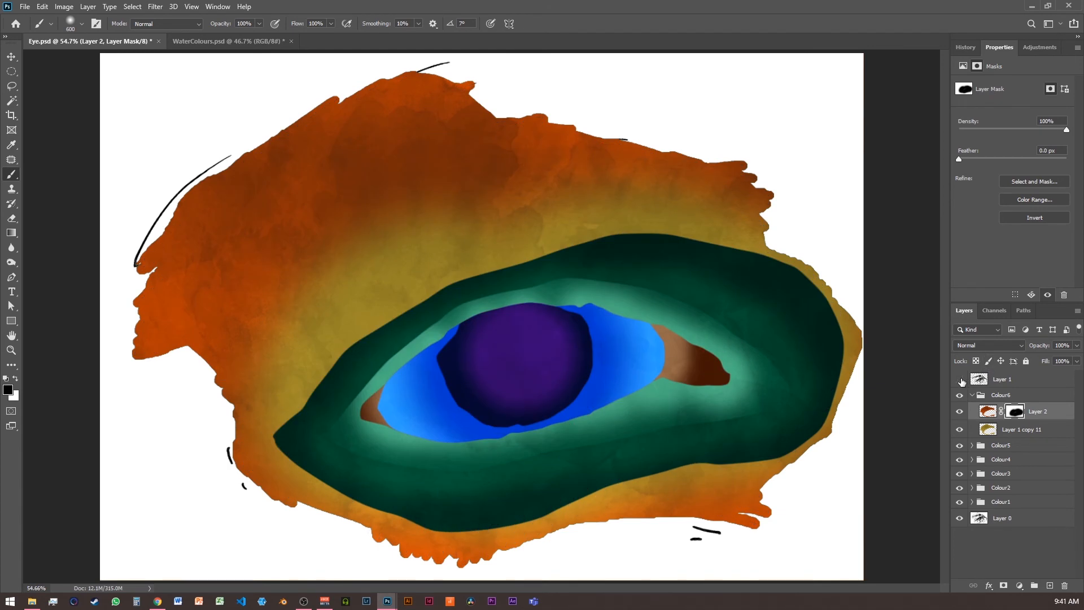
left_click(960, 380)
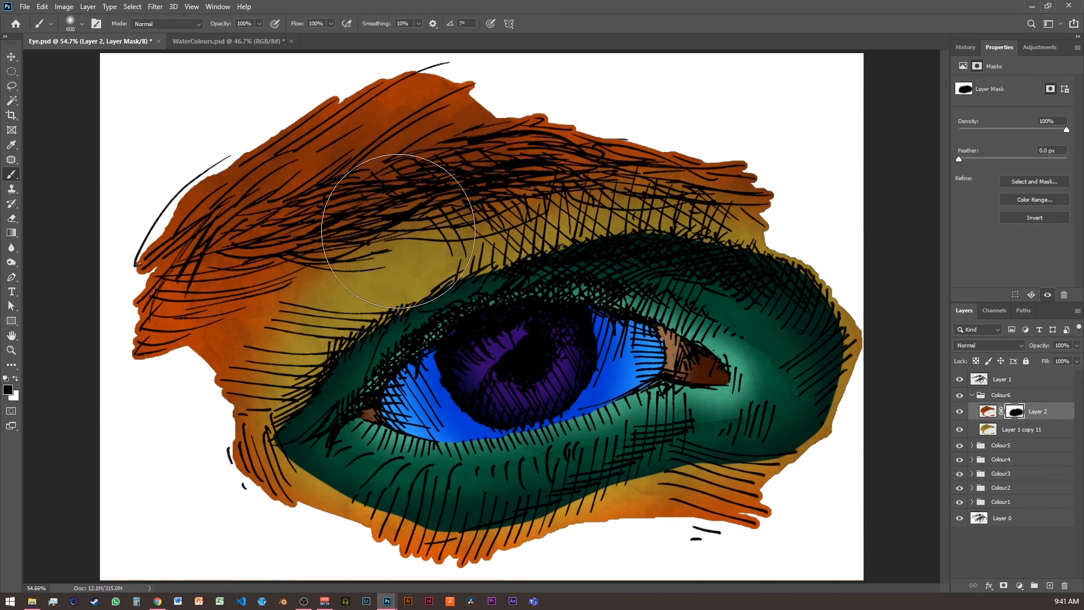
Create a new empty layer and move it out of the Colour6 group to sit directly below Layer 1.
left_click(1046, 399)
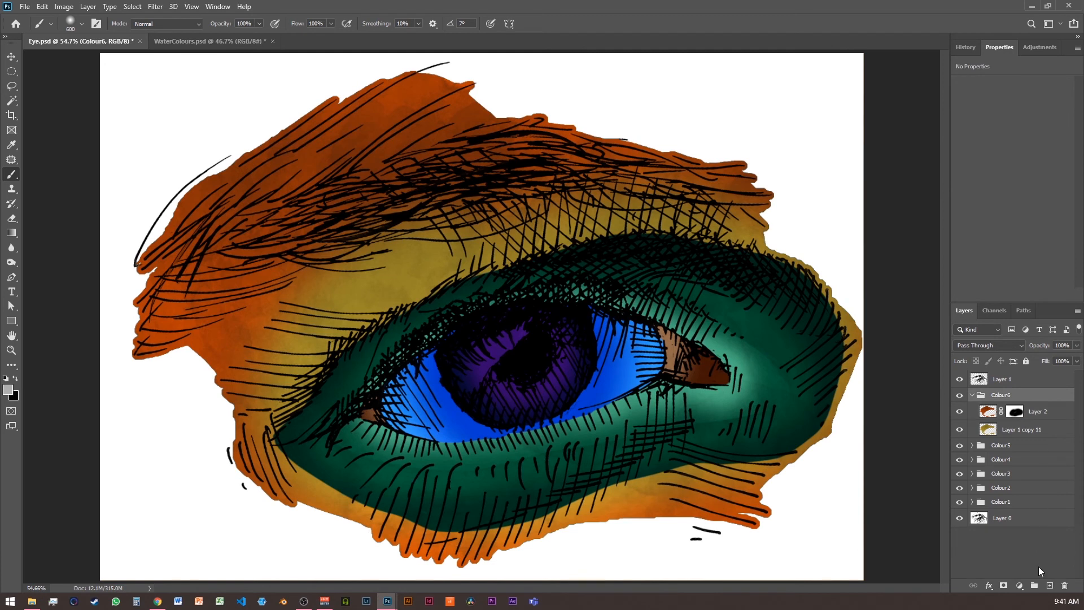
left_click(1049, 586)
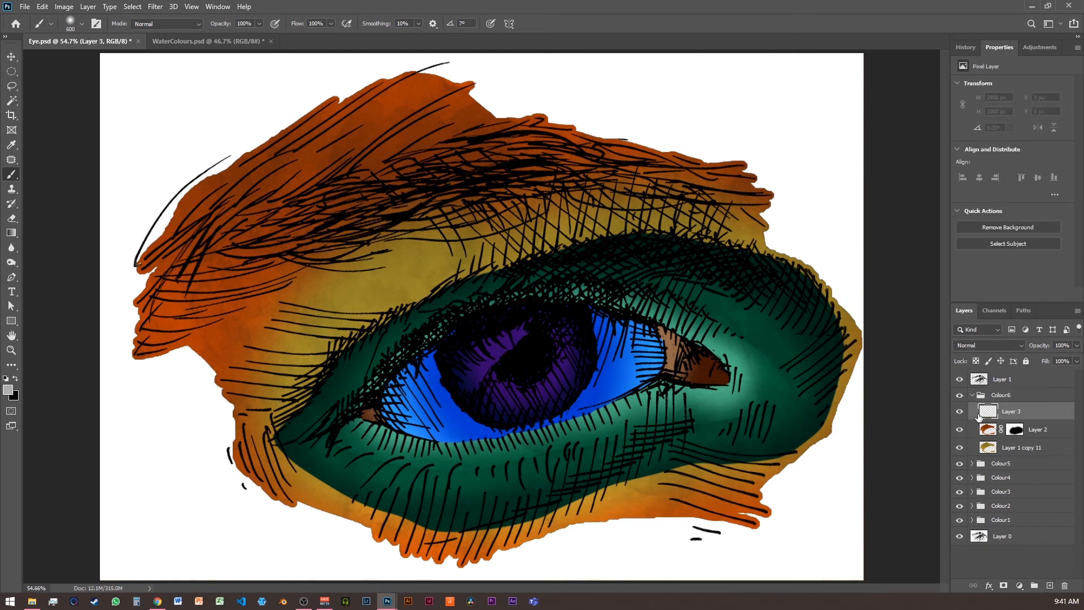
left_click_drag(986, 414, 1013, 403)
Collapse the Colour6 group and hide all the colour groups from Colour6 to Colour1.
left_click(973, 414)
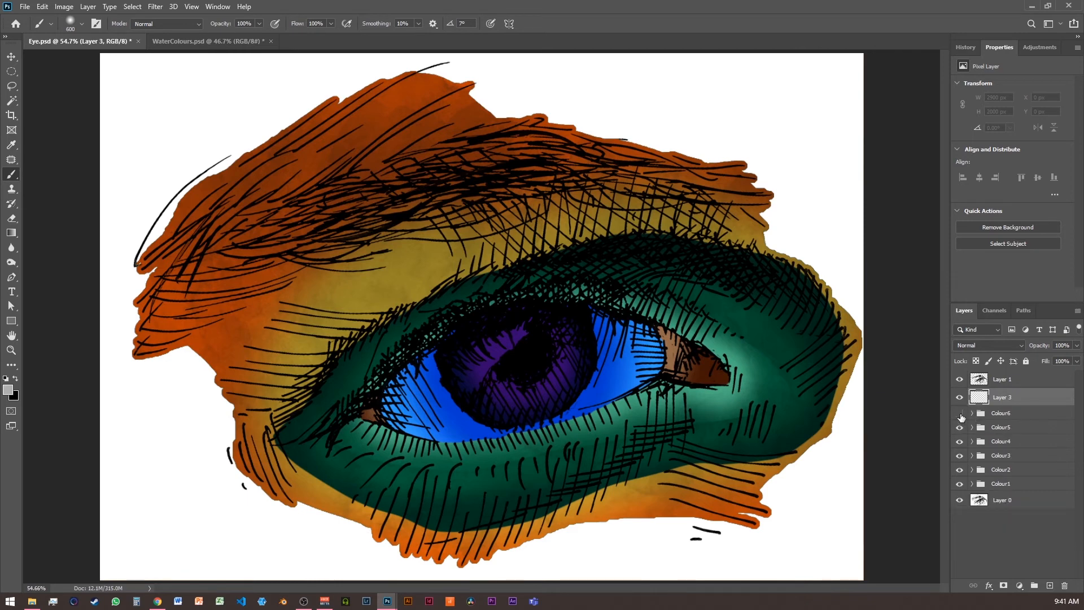
left_click(958, 483)
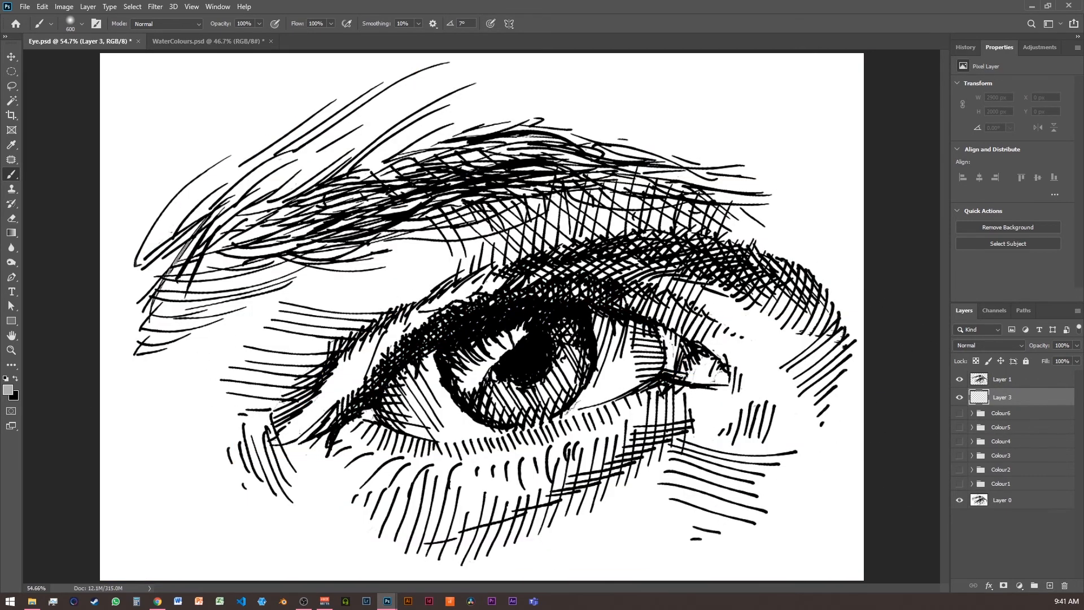
Set the foreground colour to red and paint softly over the iris on Layer 3 with the 600 px brush.
left_click(8, 390)
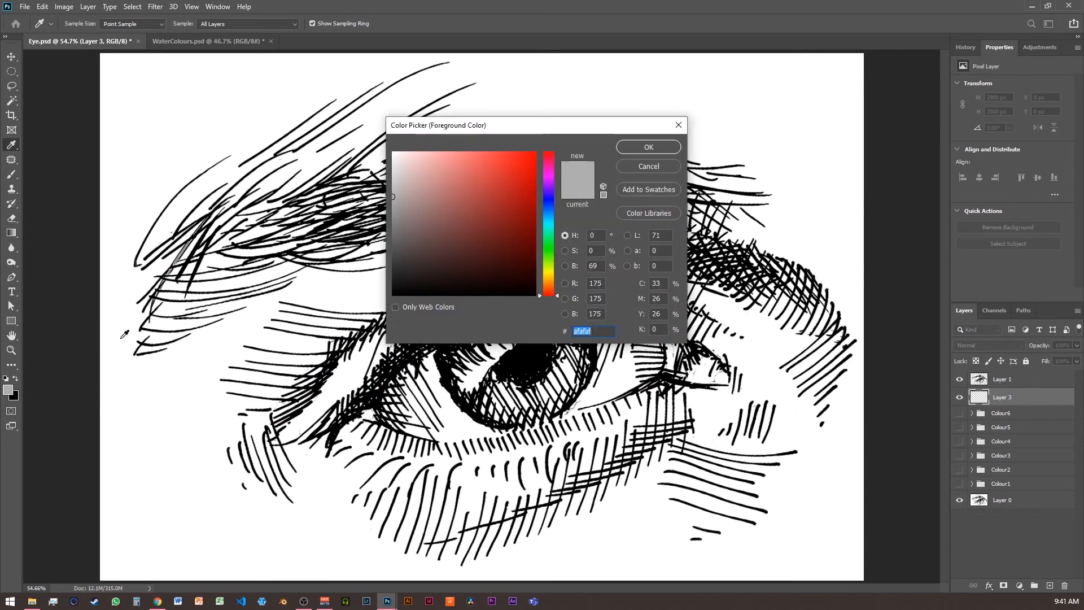
left_click(497, 181)
left_click(635, 146)
mouse_move(519, 347)
left_mouse_down()
mouse_move(533, 387)
mouse_move(497, 347)
mouse_move(497, 317)
mouse_move(519, 337)
mouse_move(536, 321)
mouse_move(523, 387)
mouse_move(480, 368)
mouse_move(500, 351)
mouse_move(548, 355)
mouse_move(533, 311)
mouse_move(554, 342)
mouse_move(538, 372)
mouse_move(481, 344)
left_mouse_up()
Paint red strokes along the eyebrow and the upper eyelid on Layer 3 with a harder 250 px brush.
key("[")
key("[")
key("[")
key("[")
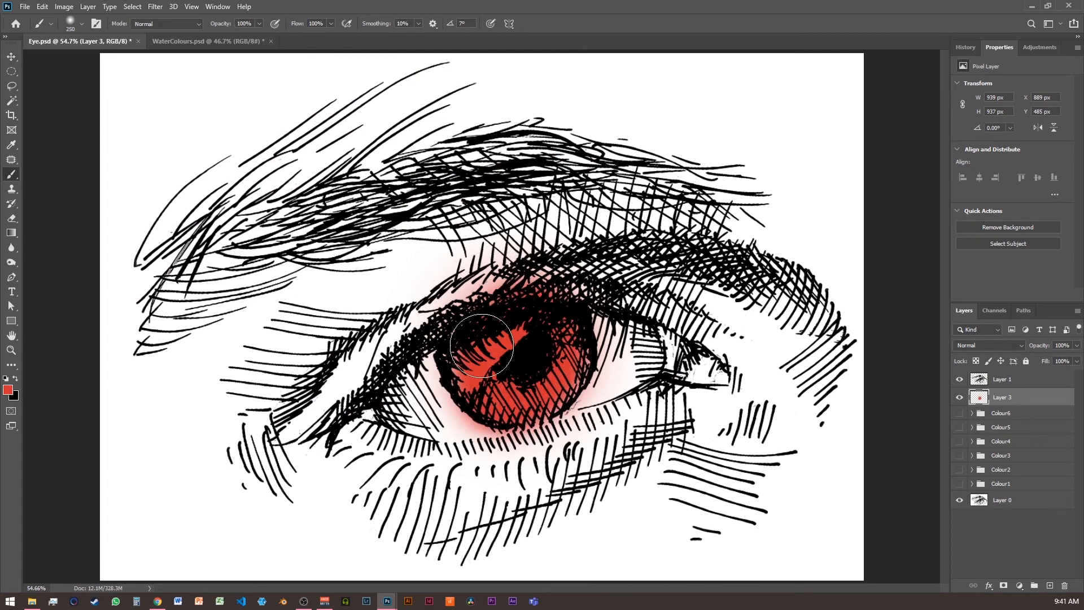
left_click(81, 23)
left_click_drag(117, 83, 123, 85)
mouse_move(334, 224)
left_mouse_down()
mouse_move(473, 182)
mouse_move(624, 172)
mouse_move(343, 210)
mouse_move(254, 257)
mouse_move(215, 295)
mouse_move(474, 197)
mouse_move(641, 181)
mouse_move(717, 201)
left_mouse_up()
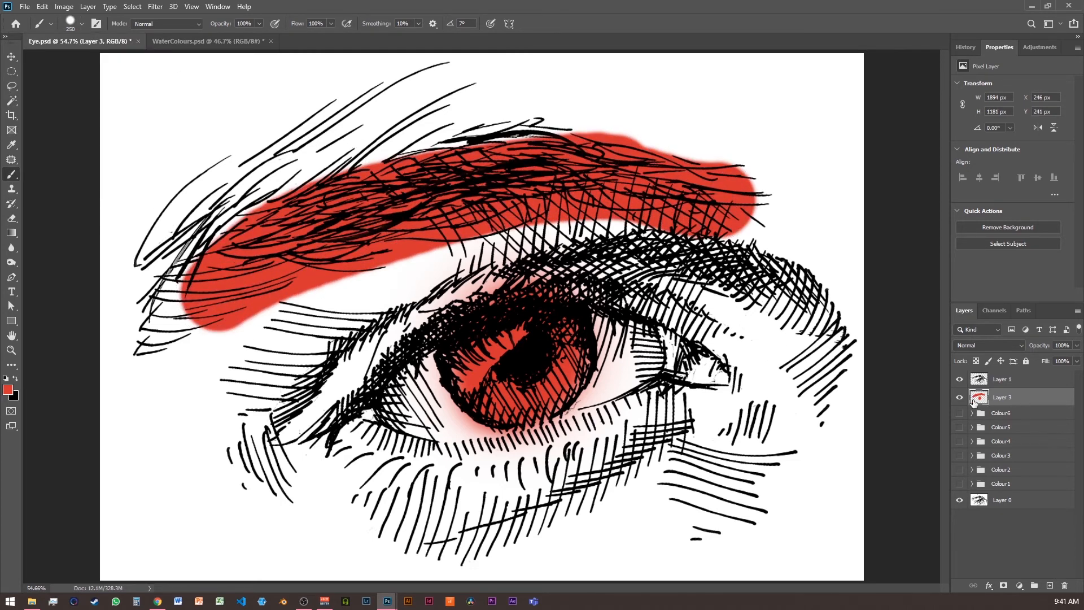
mouse_move(748, 280)
left_mouse_down()
mouse_move(671, 265)
mouse_move(547, 289)
mouse_move(718, 256)
mouse_move(838, 298)
mouse_move(796, 395)
left_mouse_up()
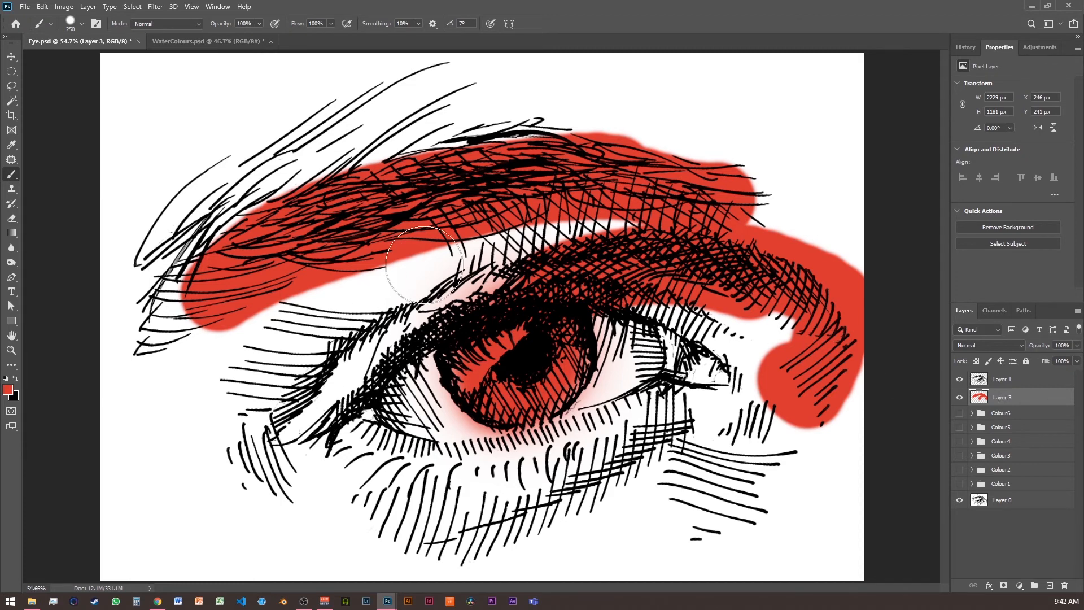
Move Layer 3 above Layer 1 and set its blend mode to Multiply.
mouse_move(1001, 397)
left_mouse_down()
mouse_move(997, 373)
mouse_move(989, 382)
left_mouse_up()
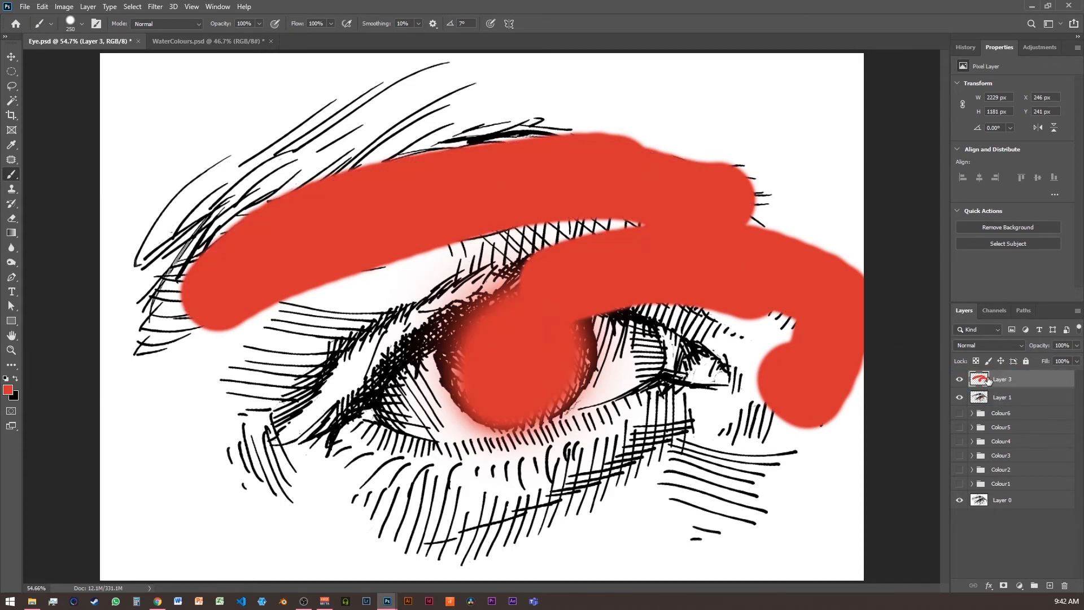
left_click(994, 347)
left_click(983, 358)
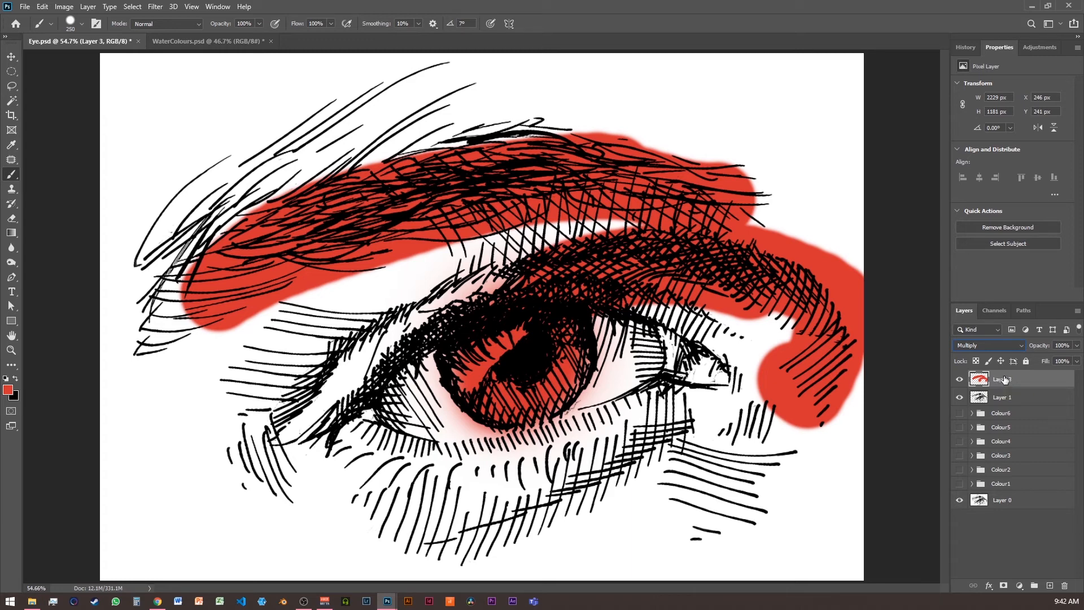
Delete Layer 3 and show all the colour groups from Colour6 to Colour1.
mouse_move(1026, 382)
left_mouse_down()
mouse_move(1016, 576)
mouse_move(1064, 584)
left_mouse_up()
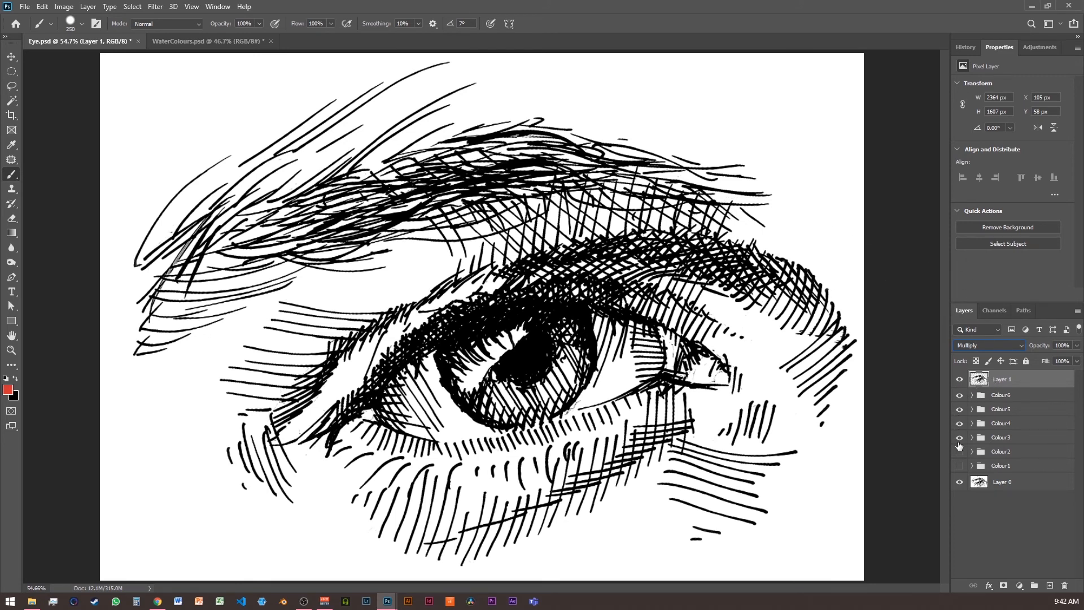
left_click(959, 468)
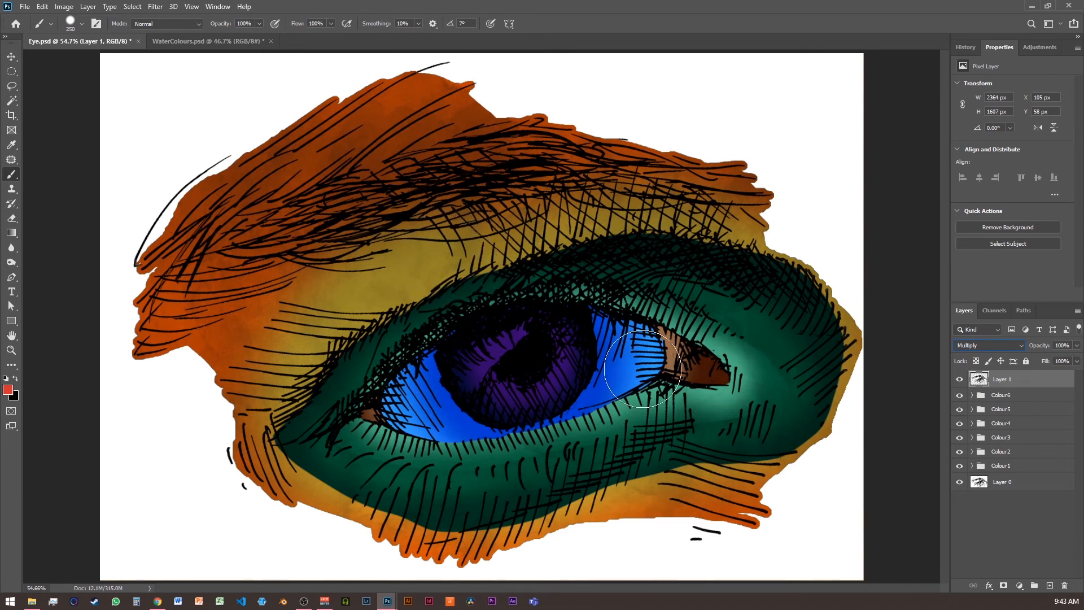
Expand the Colour1 and Colour2 groups in turn to examine their base colour layers, leaving Colour1 collapsed.
left_click(1001, 467)
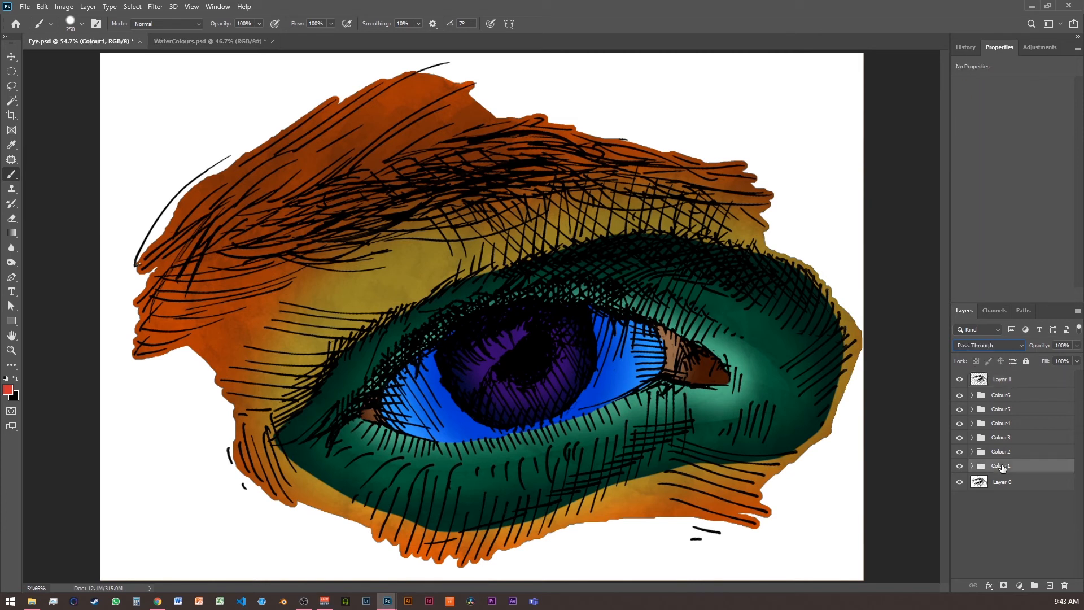
left_click(972, 466)
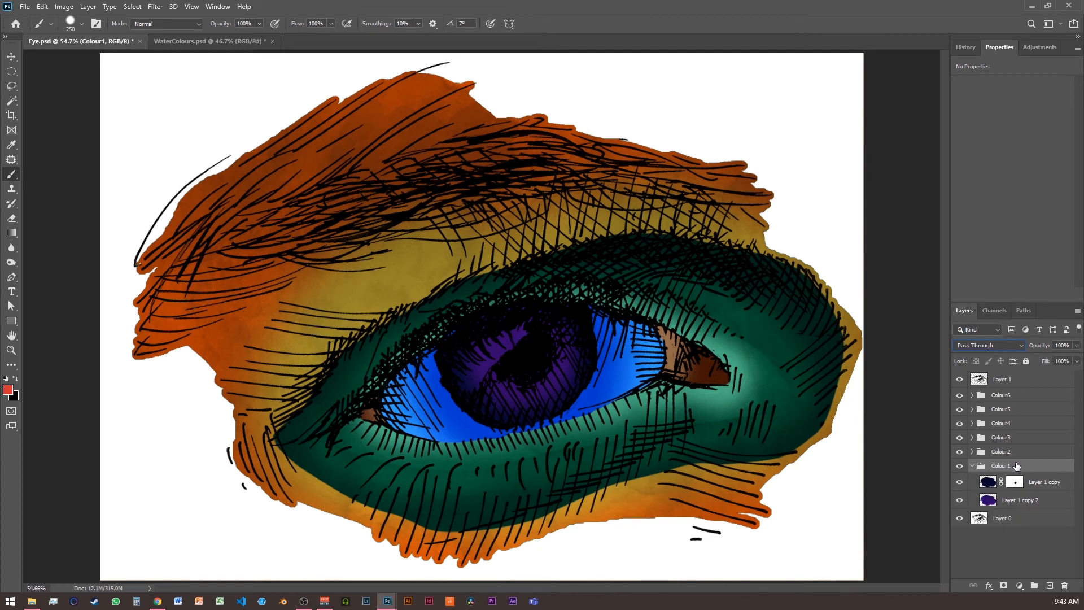
left_click(1016, 500)
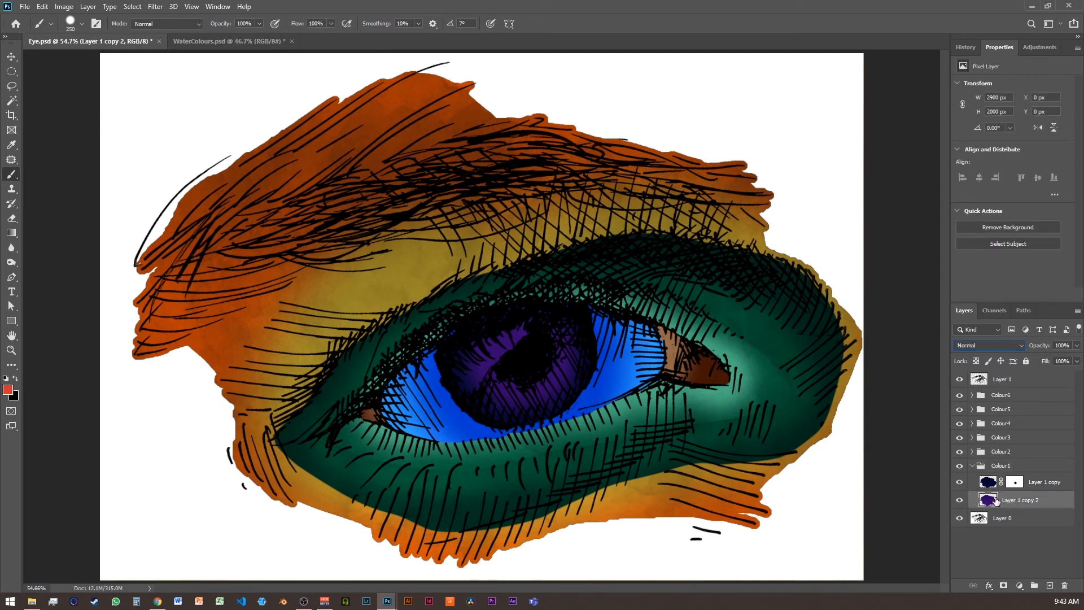
left_click(972, 466)
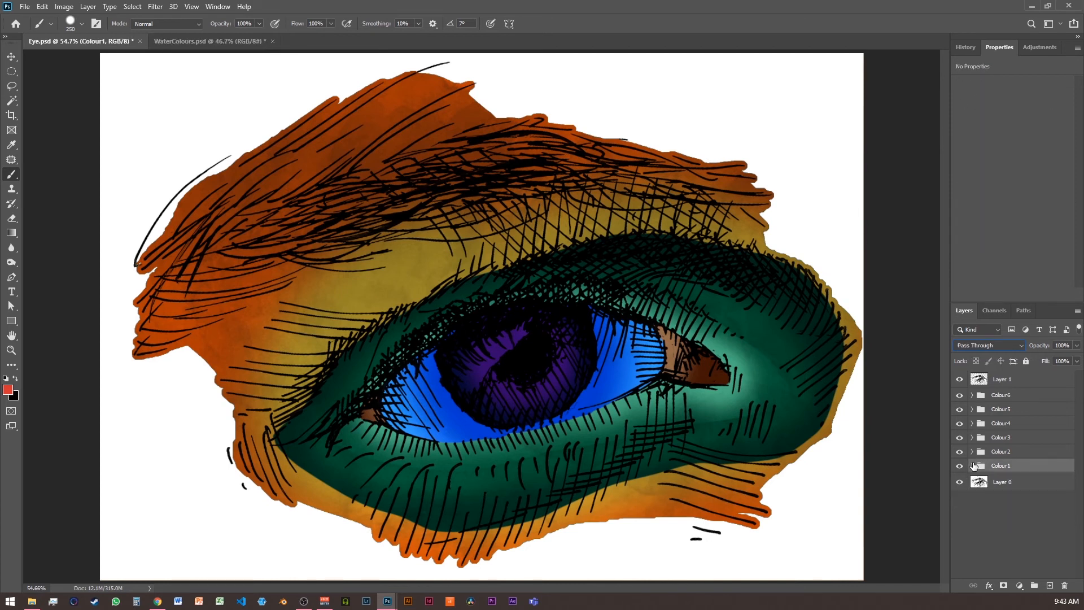
left_click(972, 452)
left_click(1009, 487)
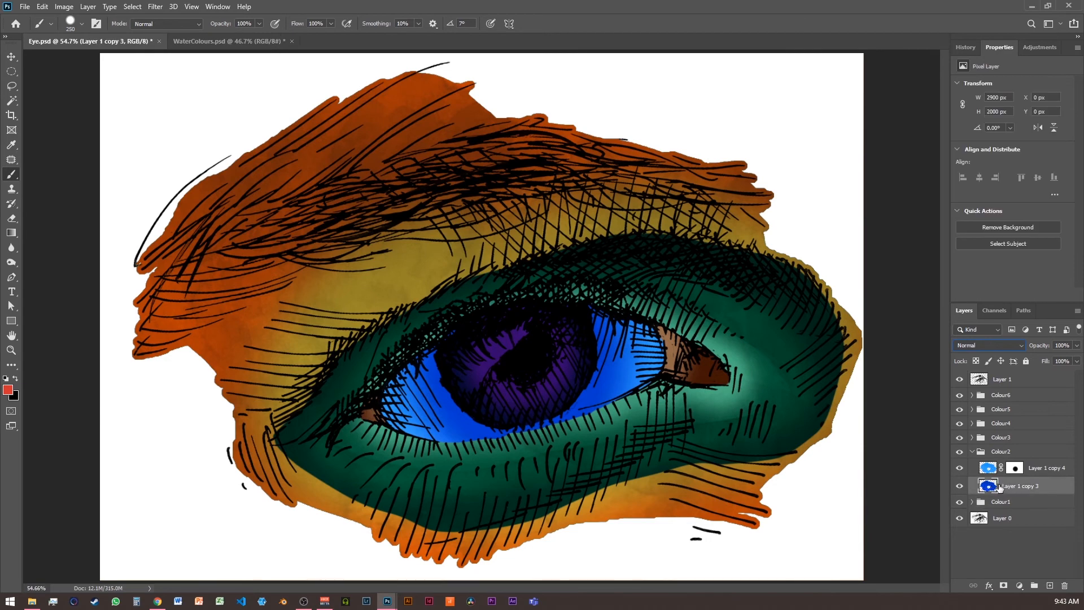
Try a Drop Shadow on the Colour2 group with its shadow colour set to bright red.
left_click(999, 452)
left_click(87, 7)
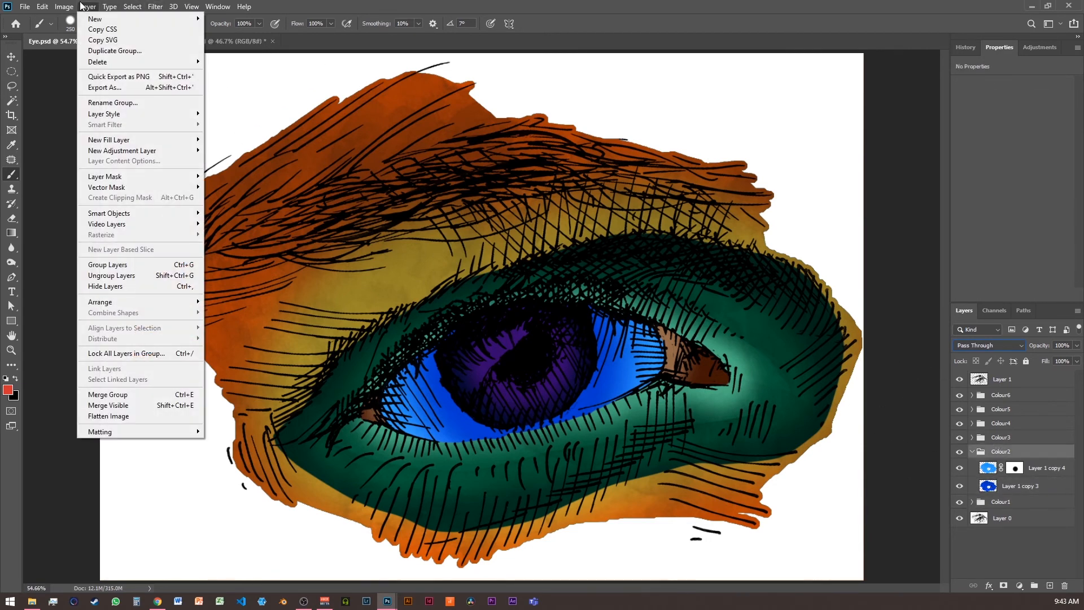
mouse_move(113, 114)
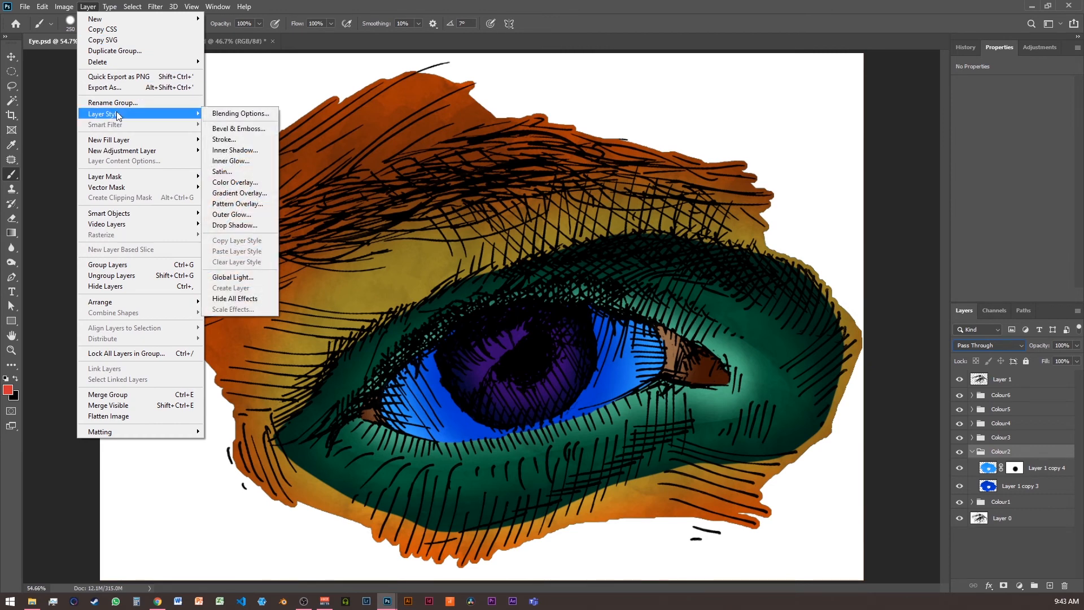
left_click(239, 224)
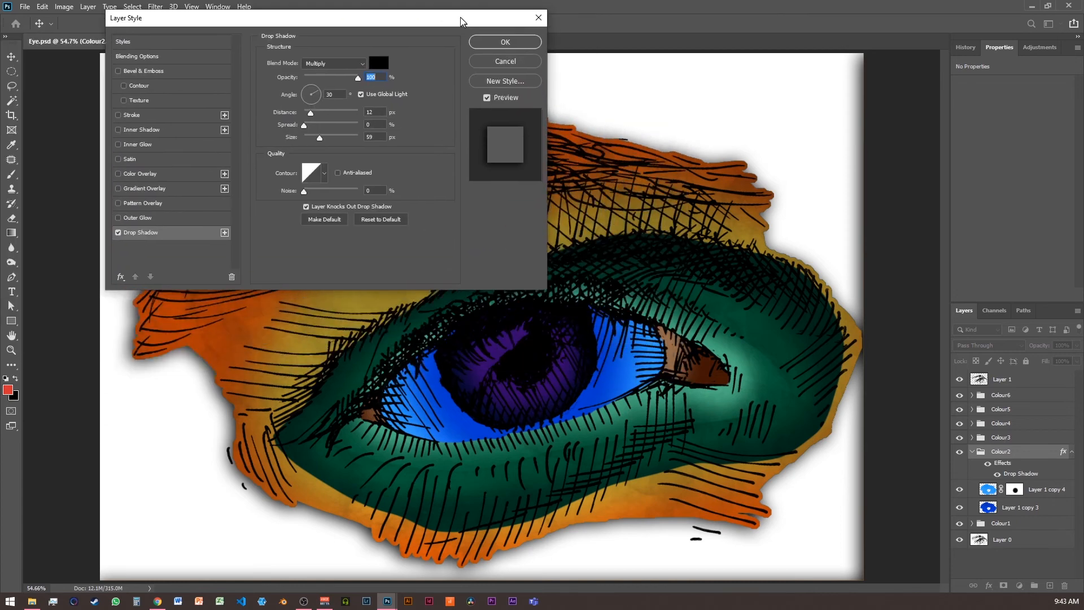
left_click_drag(459, 24, 421, 20)
left_click(340, 62)
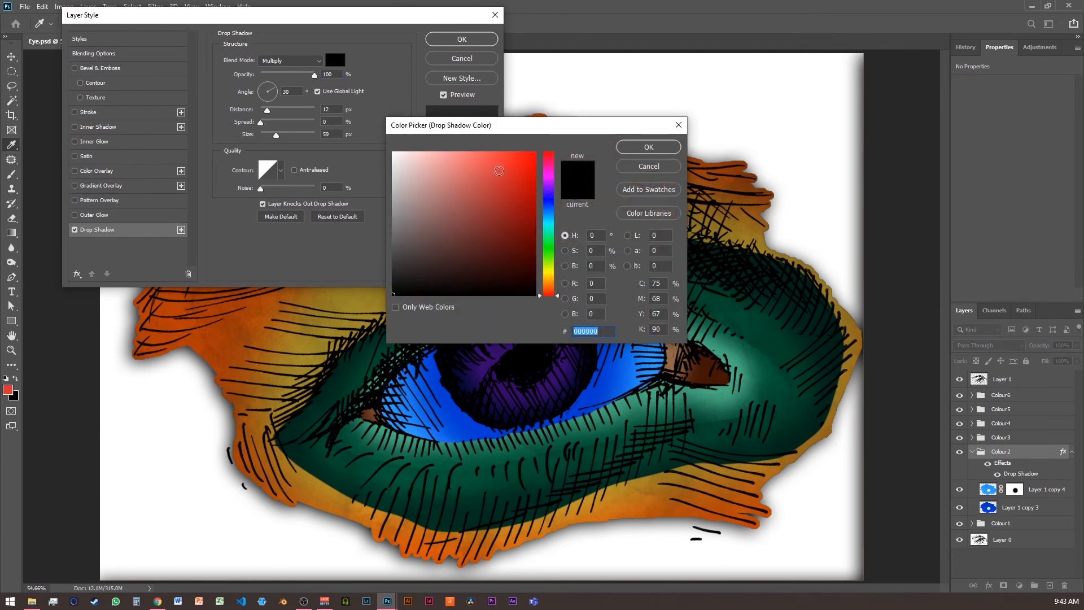
left_click_drag(498, 170, 563, 138)
left_click(642, 148)
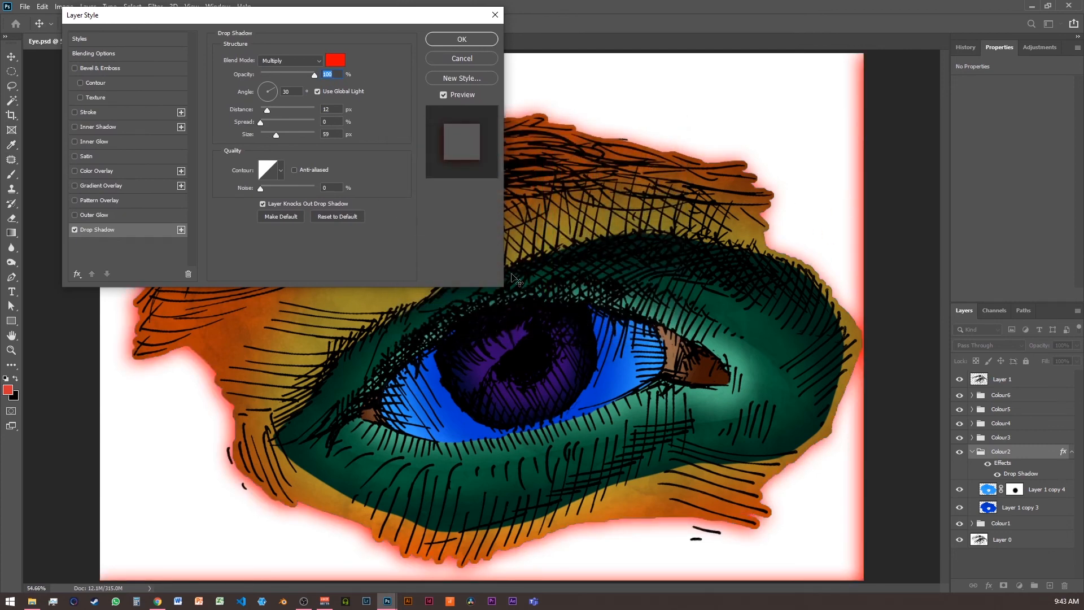
Leave the shadow colour unedited and turn off the Drop Shadow on the Colour2 group.
left_click(333, 64)
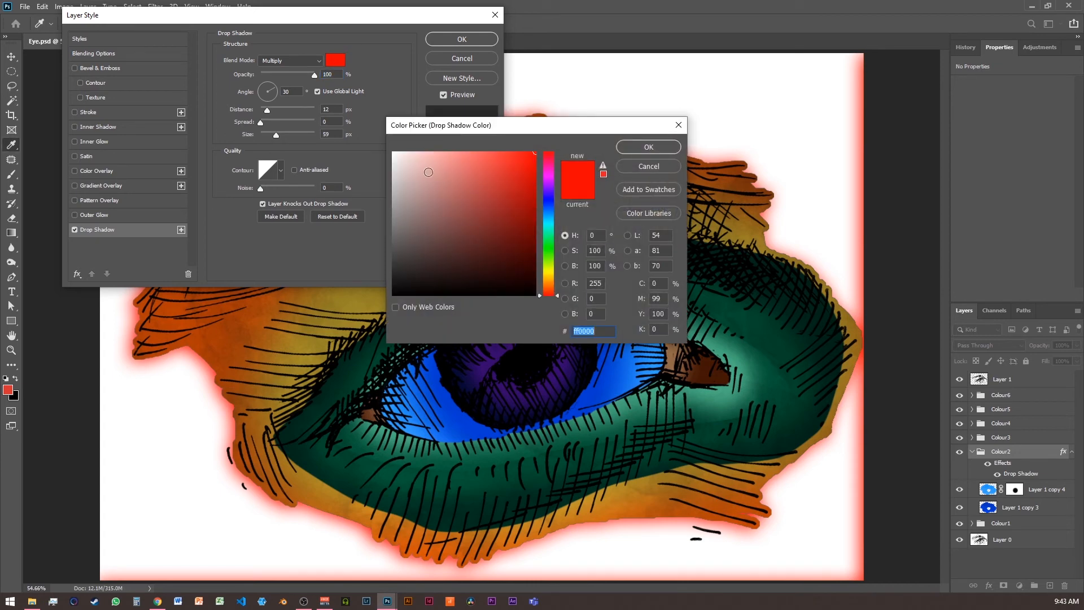
left_click(630, 168)
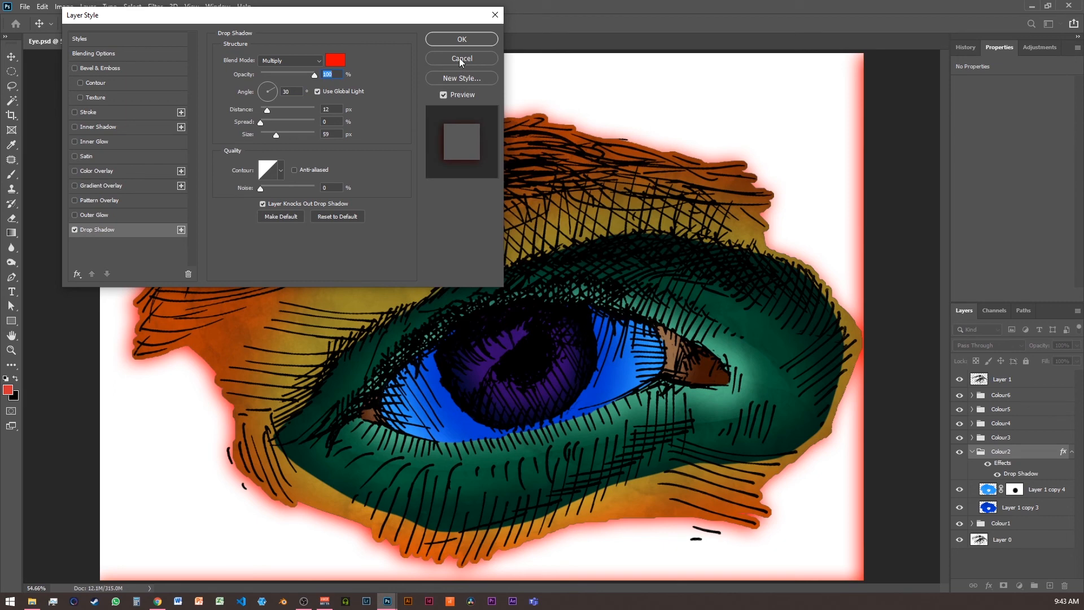
left_click(74, 229)
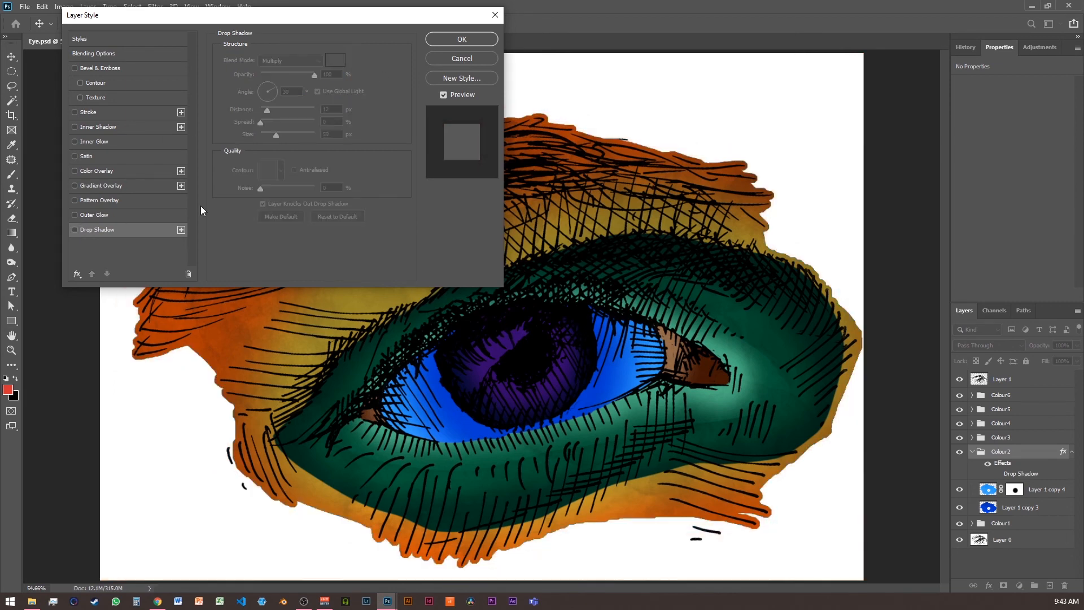
left_click(466, 41)
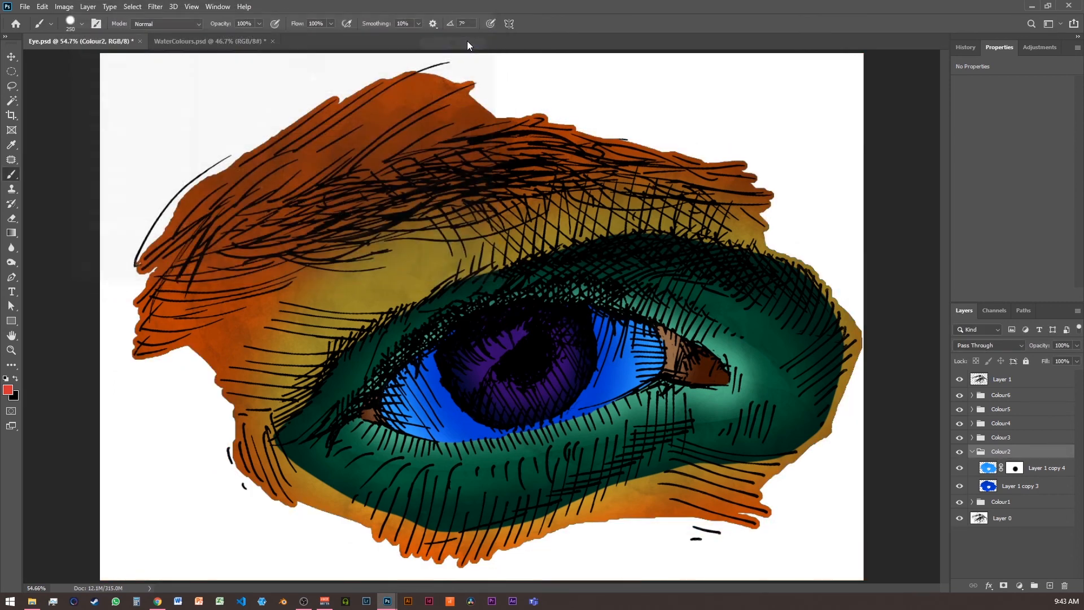
Collapse the Colour2 group, expand Colour3 and add a Drop Shadow effect to the Colour3 group.
left_click(971, 452)
left_click(972, 438)
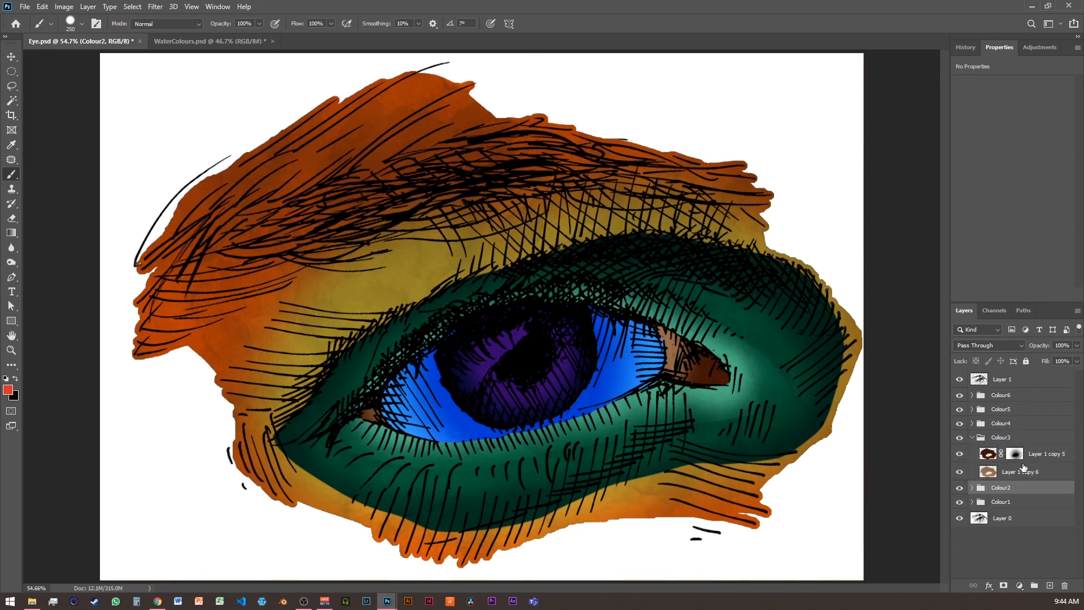
left_click(1040, 440)
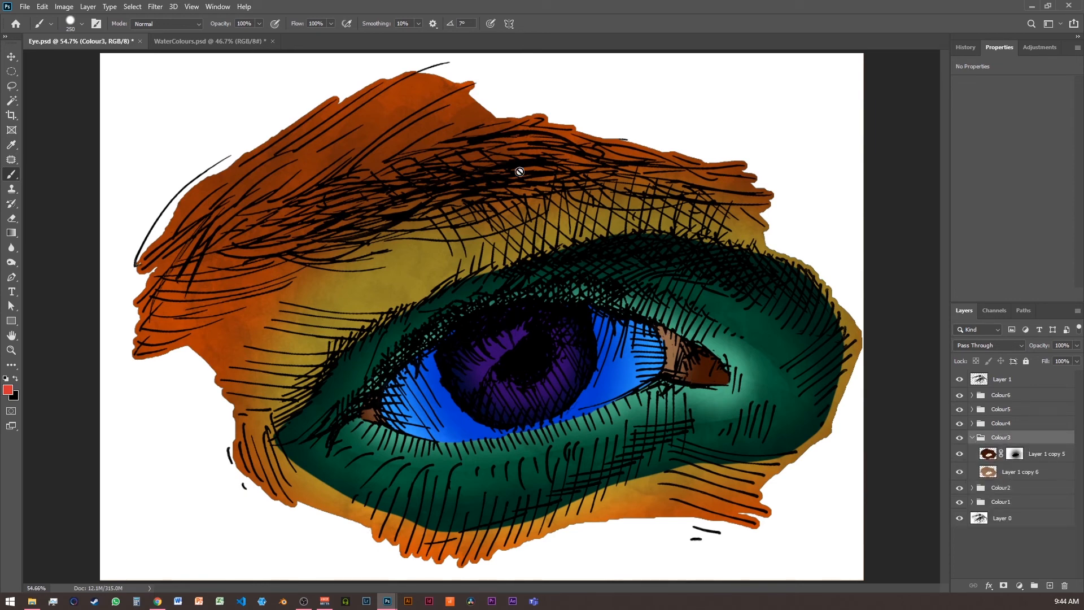
left_click(66, 8)
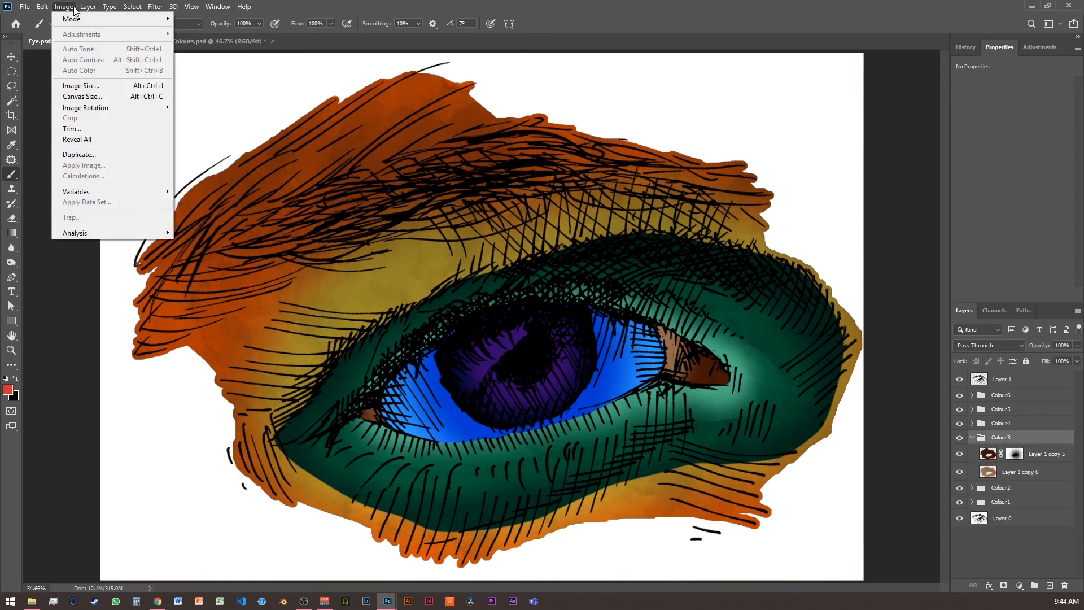
mouse_move(89, 6)
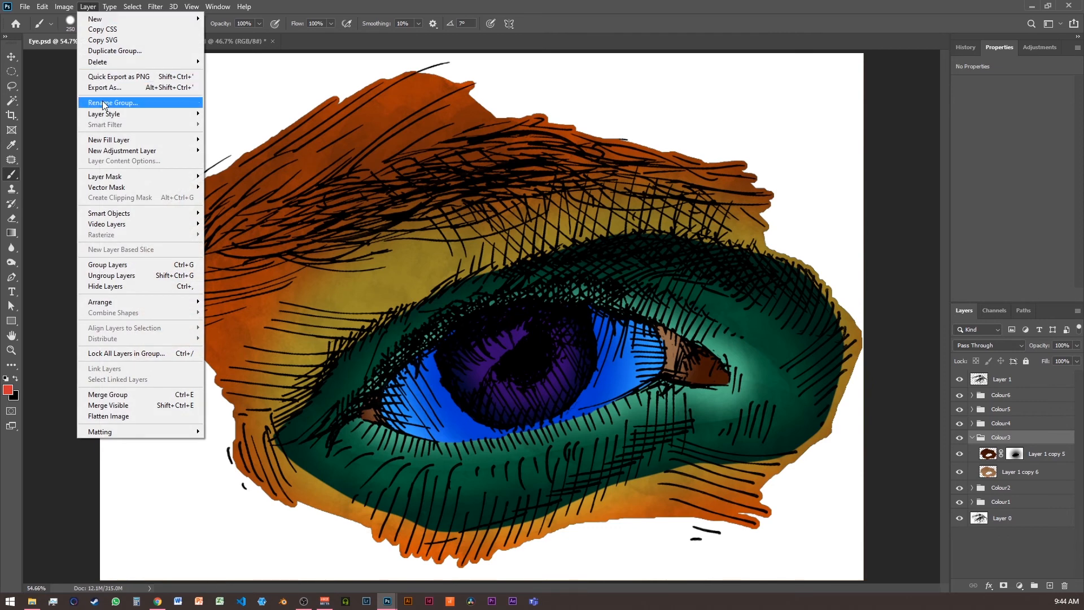
mouse_move(107, 114)
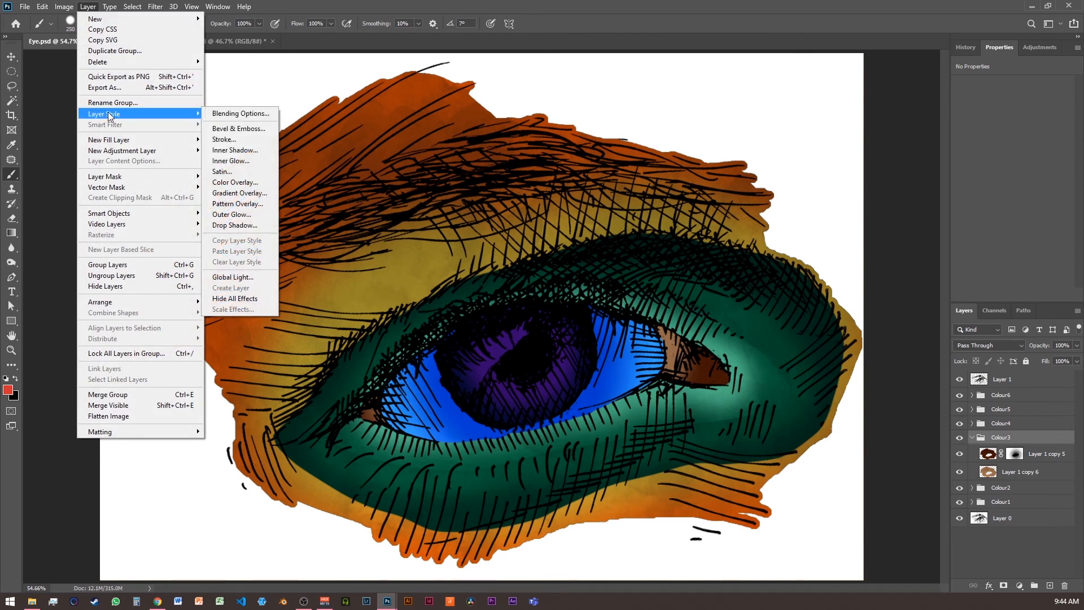
left_click(235, 225)
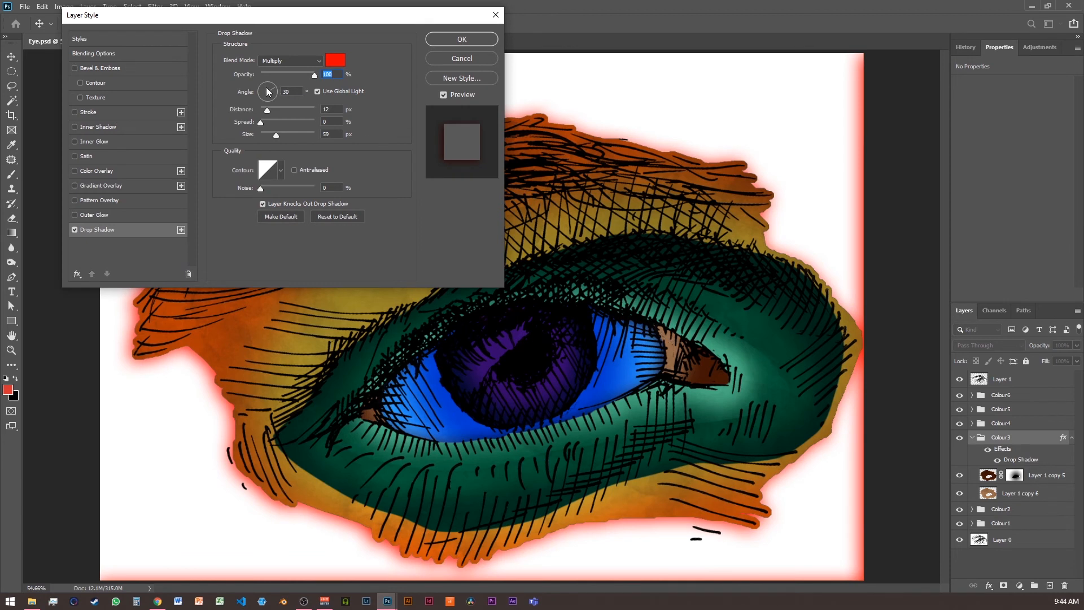
Set the Colour3 drop shadow's angle to -55° and its colour to black.
key("Tab")
type("57")
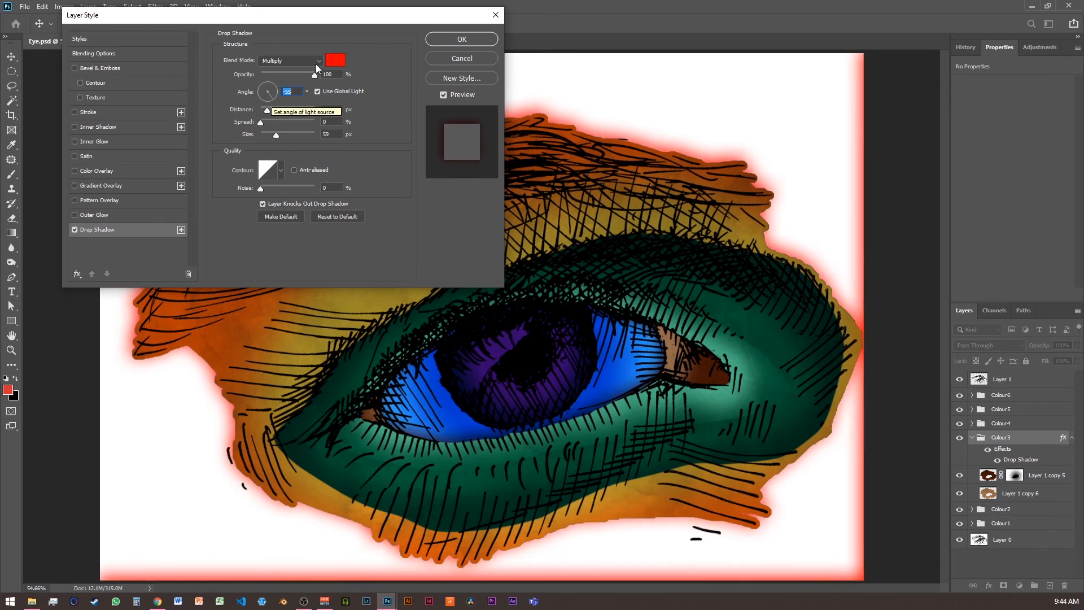
left_click(336, 61)
mouse_move(531, 176)
left_mouse_down()
mouse_move(426, 281)
mouse_move(371, 318)
left_mouse_up()
left_click(653, 146)
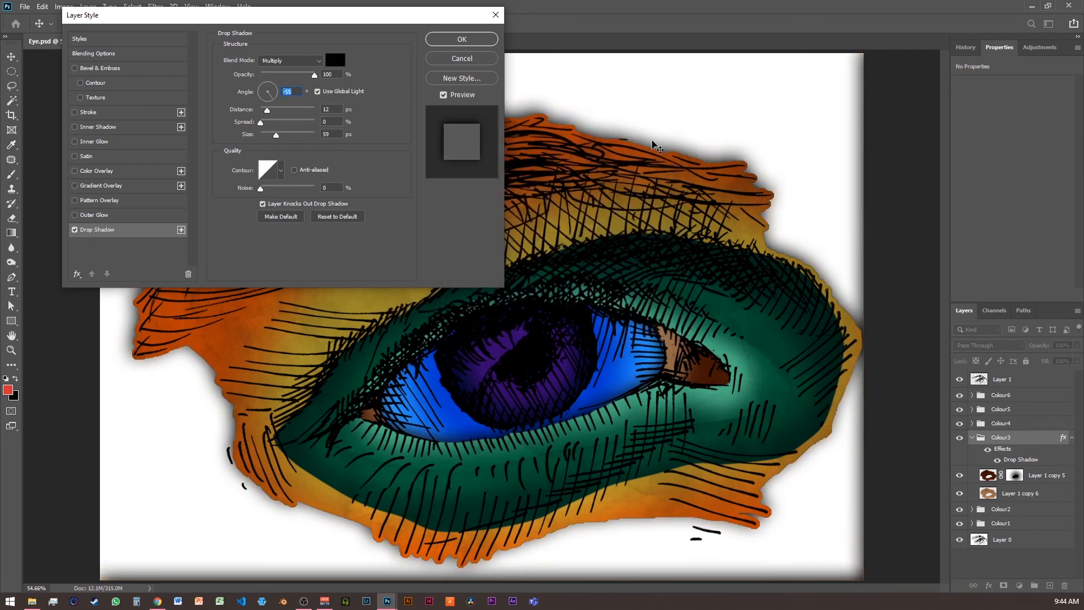
Set the Colour3 drop shadow to 35 px distance, -48° angle and about 75 px size, and apply it.
mouse_move(265, 111)
left_mouse_down()
mouse_move(282, 112)
mouse_move(276, 99)
left_mouse_up()
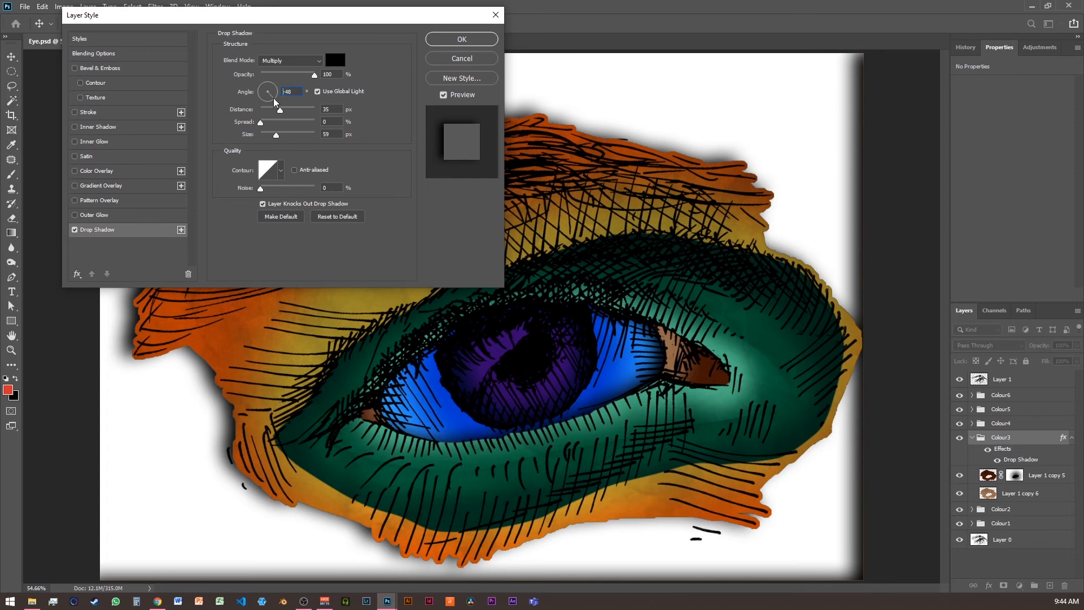
left_click_drag(278, 138, 281, 139)
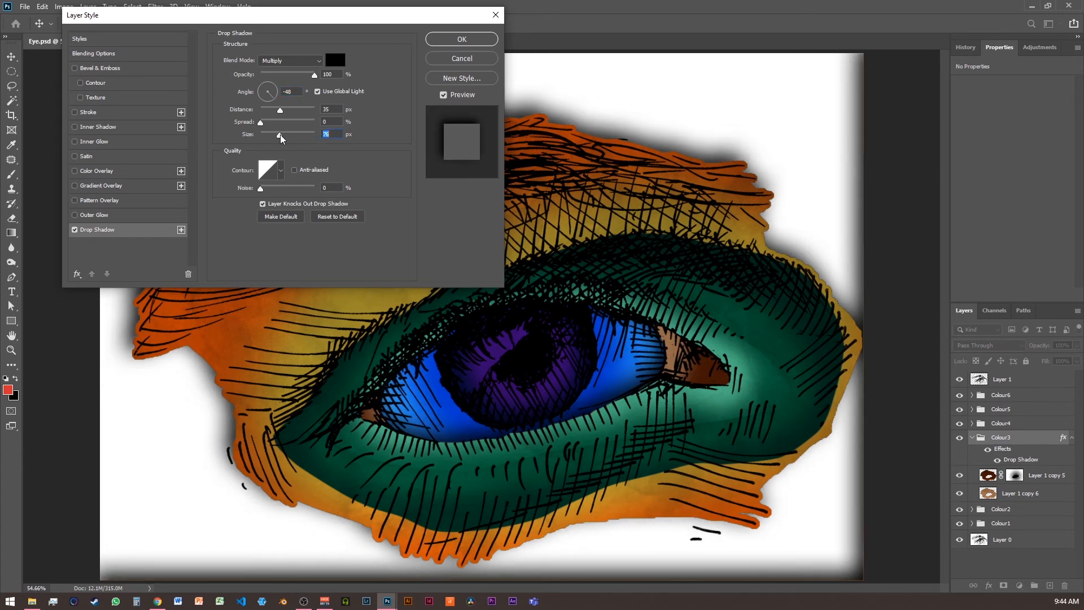
left_click(462, 39)
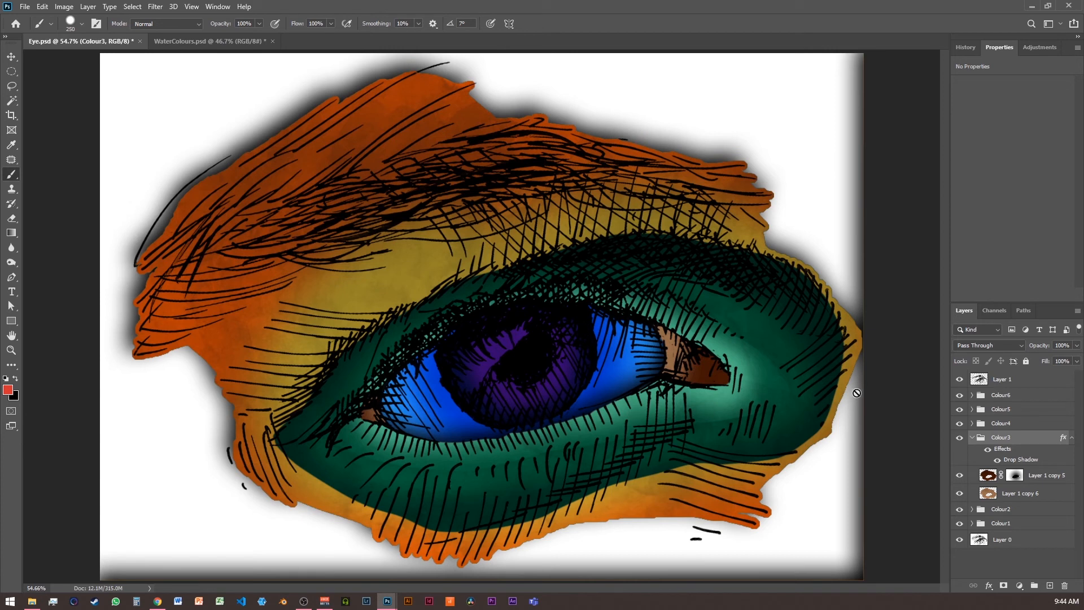
Collapse the Colour3 group and add a black Drop Shadow to Colour4 with -48° angle, 35 px distance and 76 px size.
left_click(972, 438)
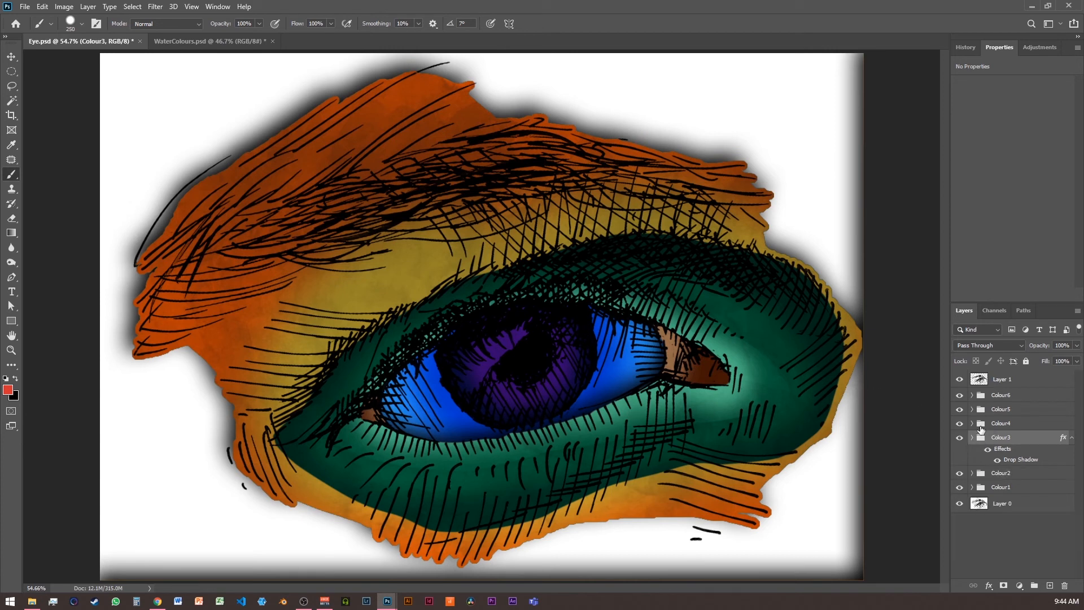
left_click(972, 424)
left_click(1002, 424)
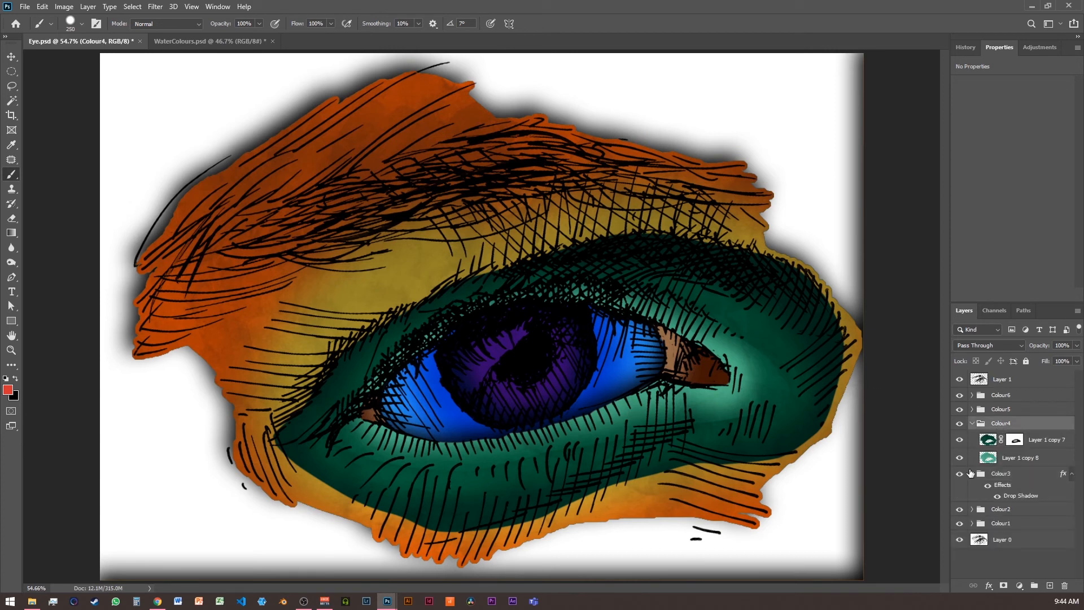
left_click(1071, 475)
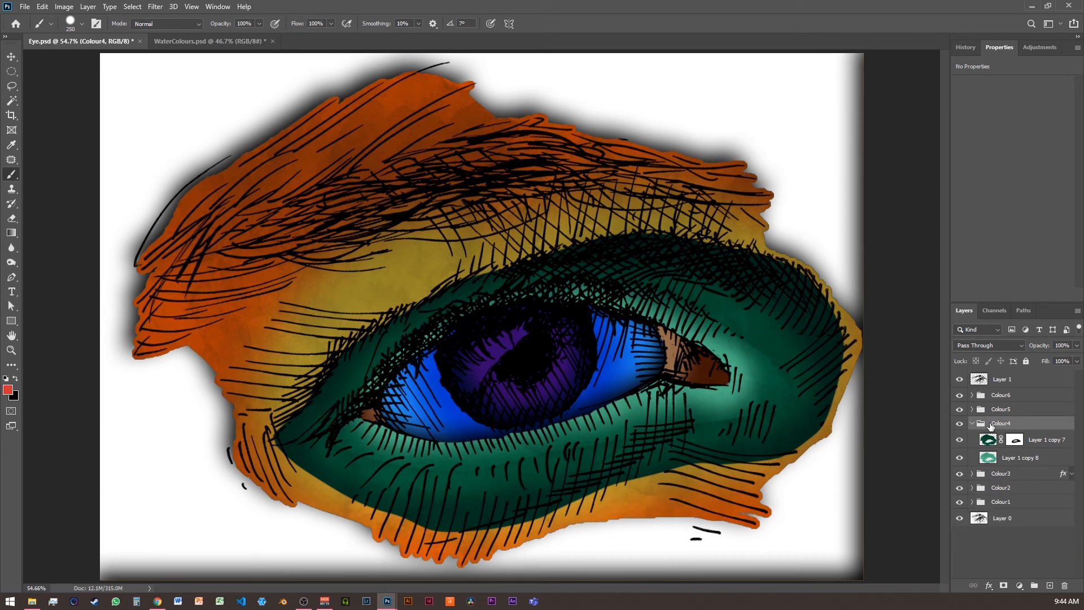
left_click(972, 424)
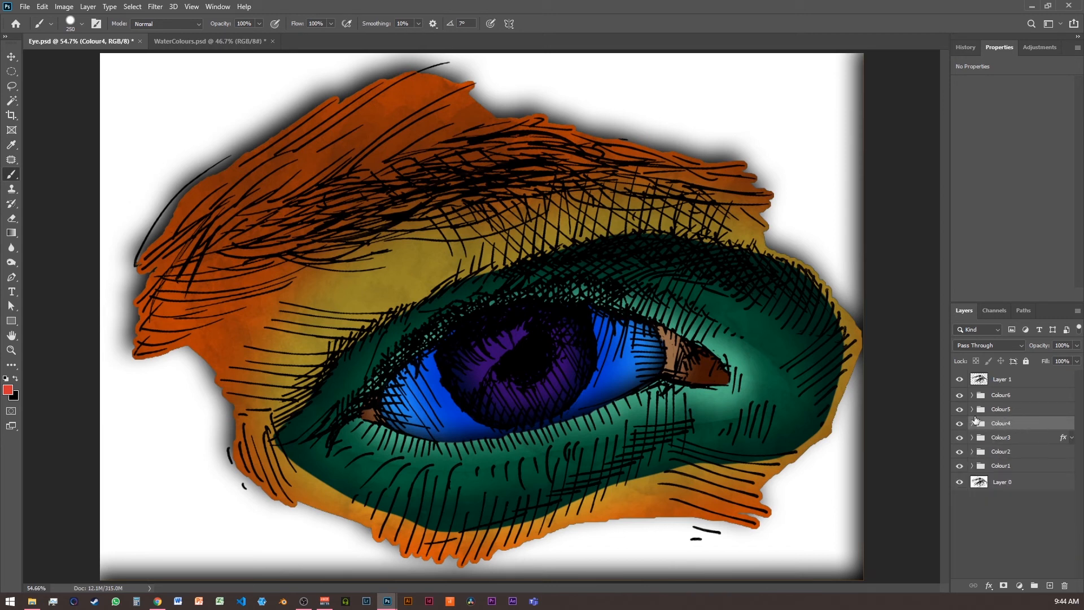
left_click(88, 7)
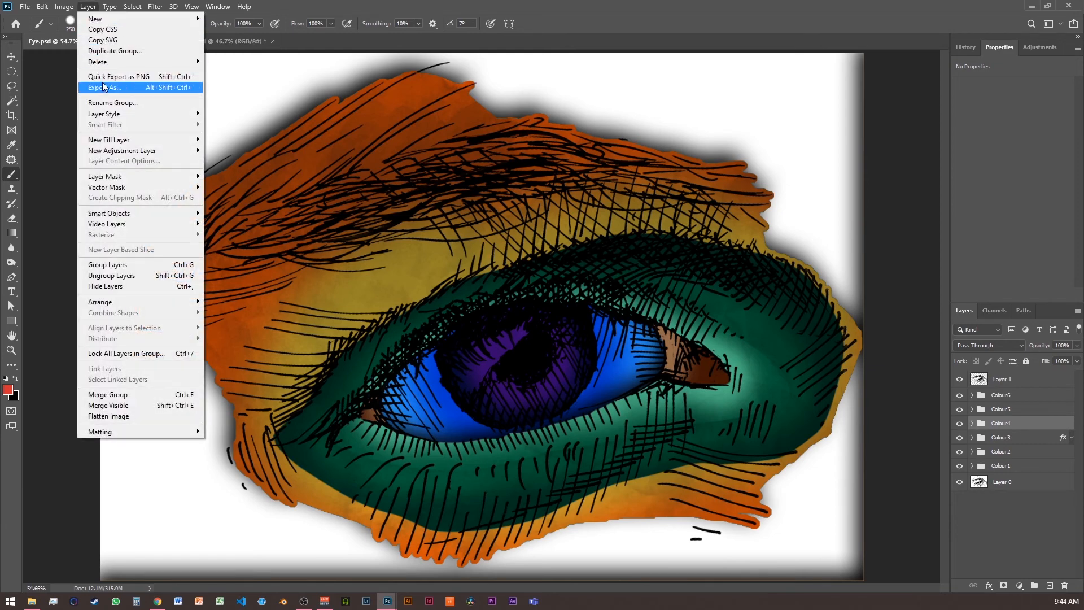
mouse_move(136, 114)
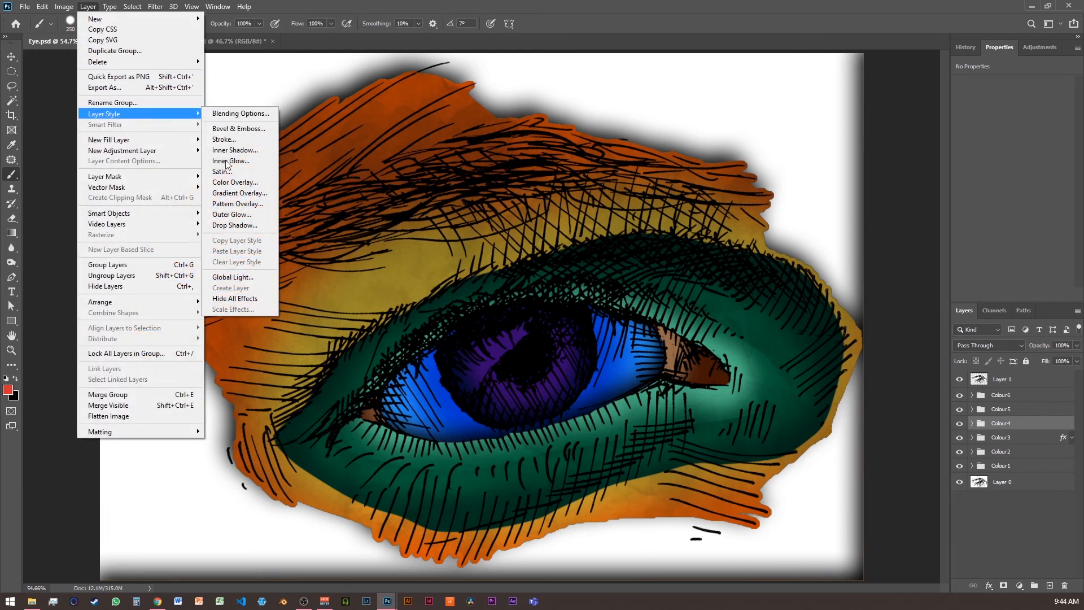
left_click(235, 225)
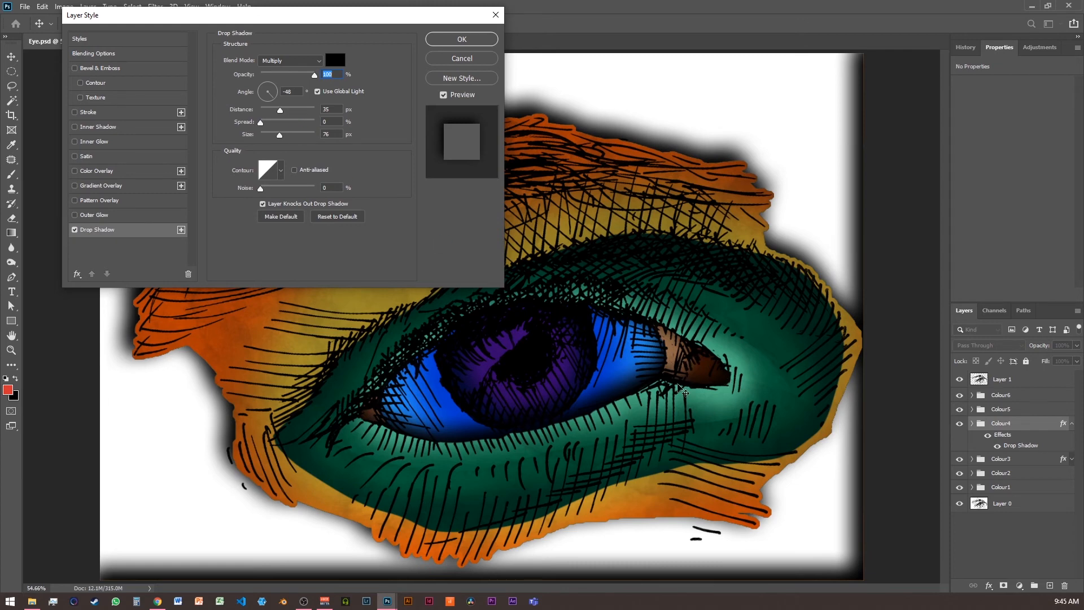
left_click(462, 39)
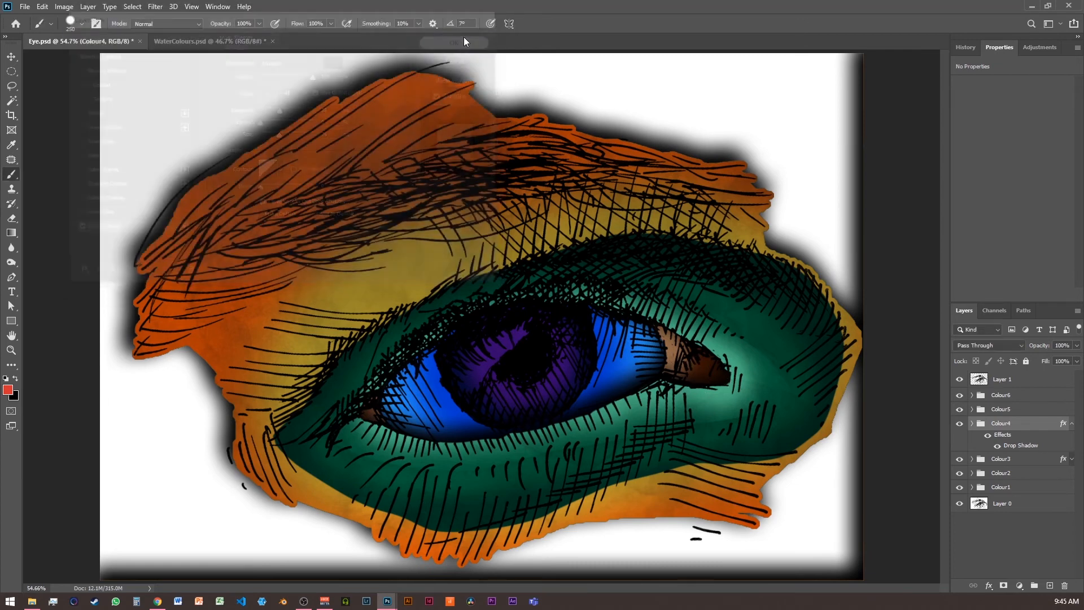
left_click(1072, 424)
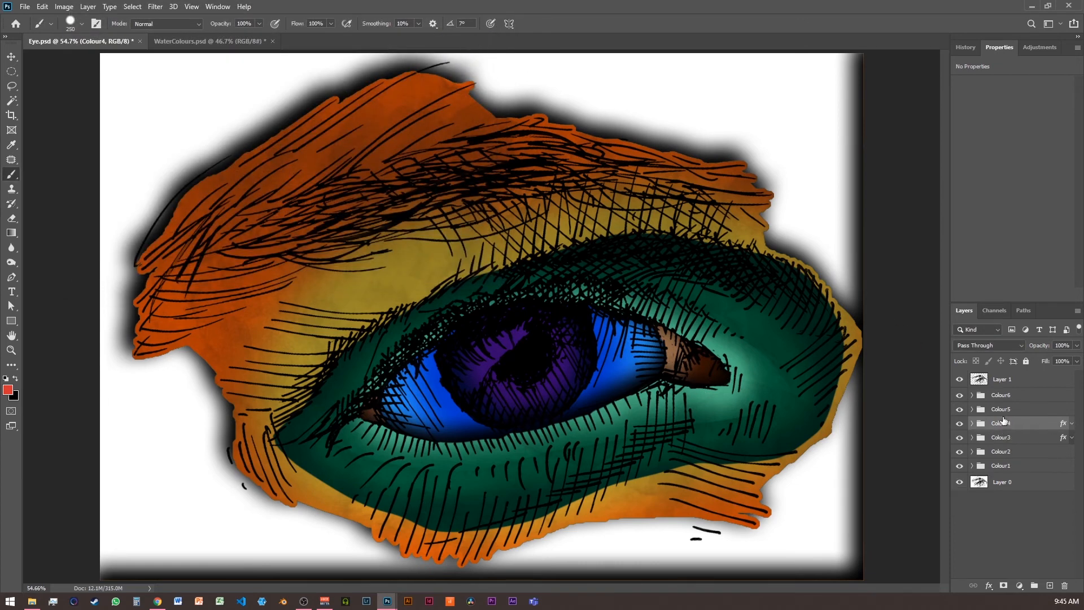
Add a black Drop Shadow to the Colour5 group with -48° angle, 35 px distance and 76 px size, and collapse its effects.
left_click(998, 410)
left_click(84, 7)
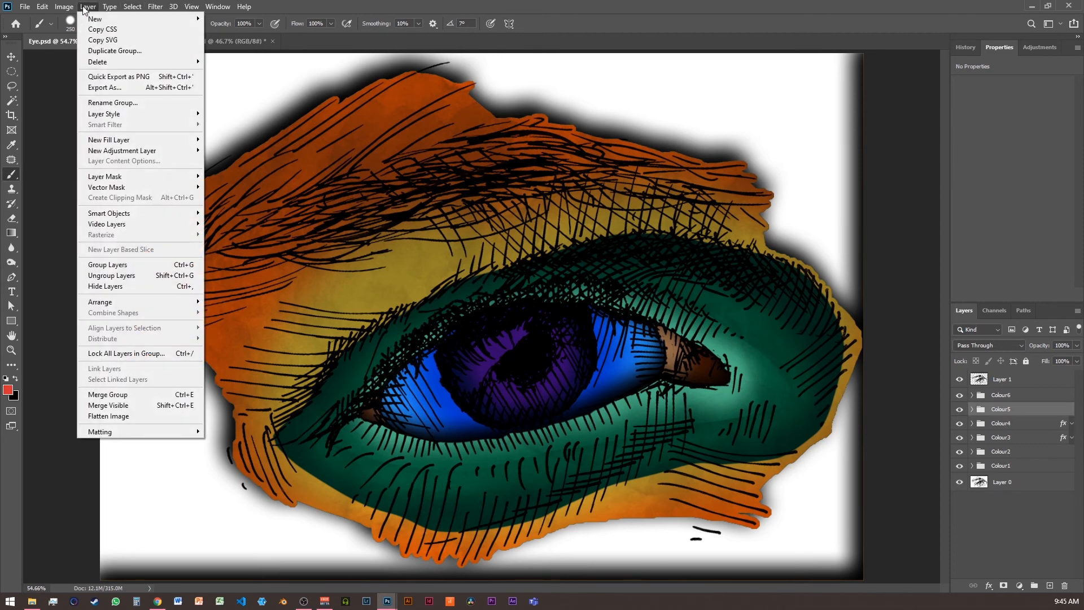
mouse_move(103, 114)
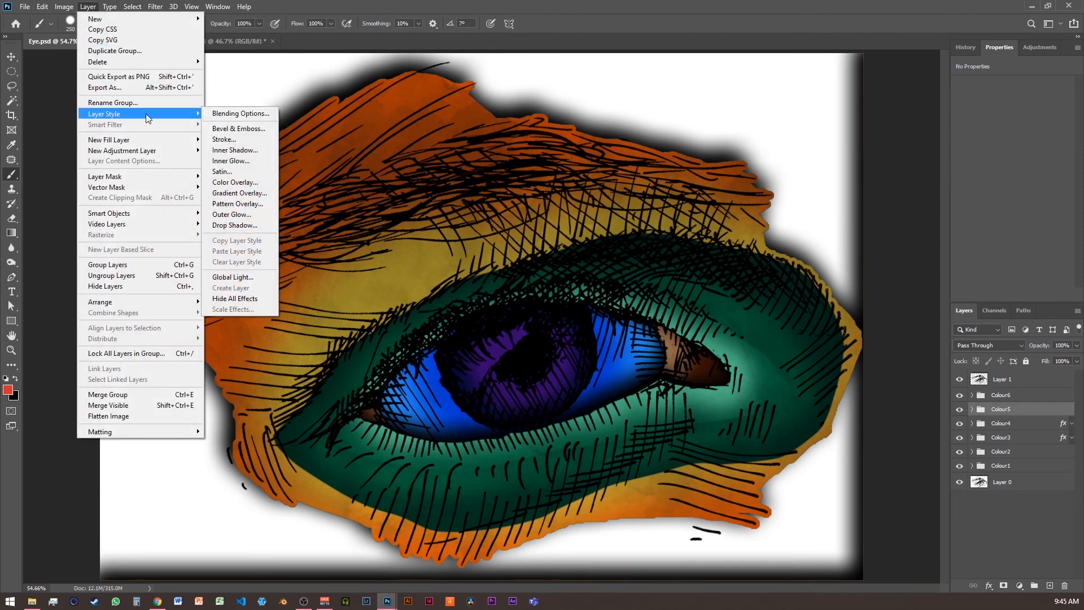
left_click(247, 224)
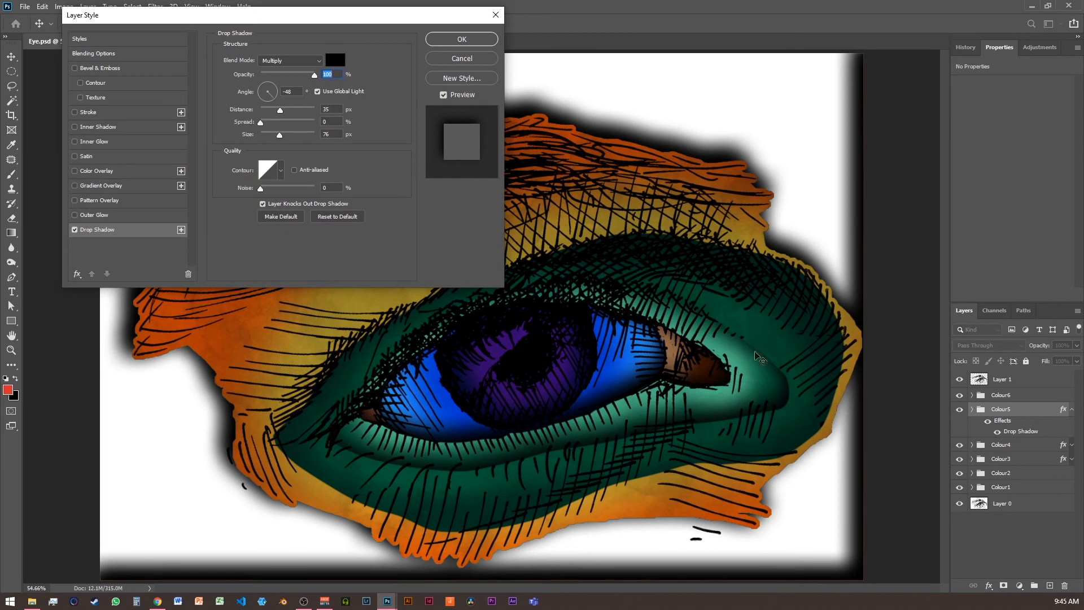
left_click(462, 39)
key("b")
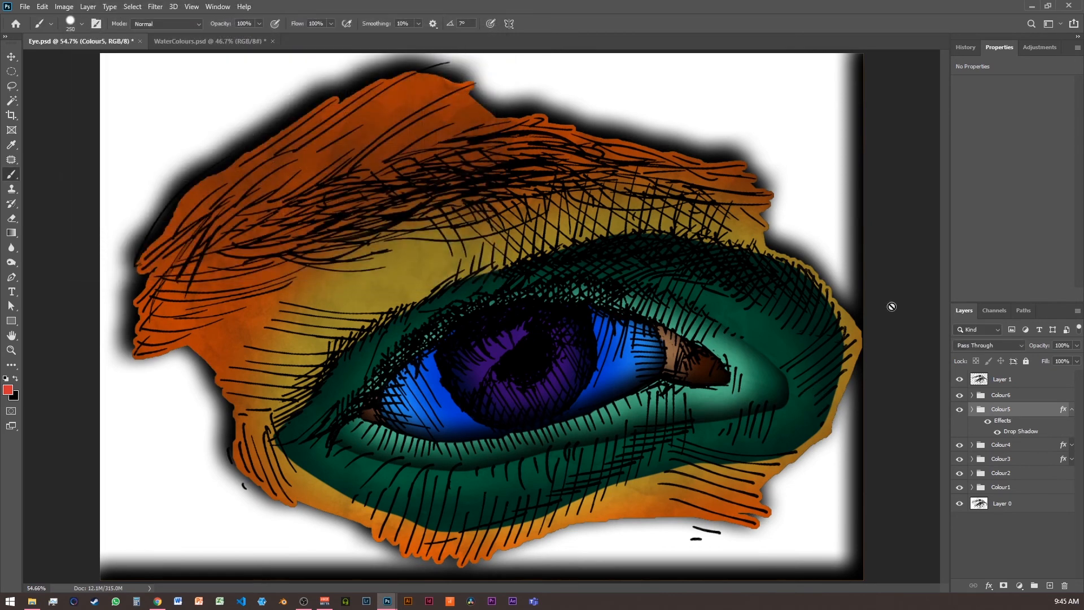
left_click(1071, 408)
Add a black Drop Shadow to the Colour6 group with -48° angle, 35 px distance and 76 px size, and collapse its effects.
left_click(1011, 395)
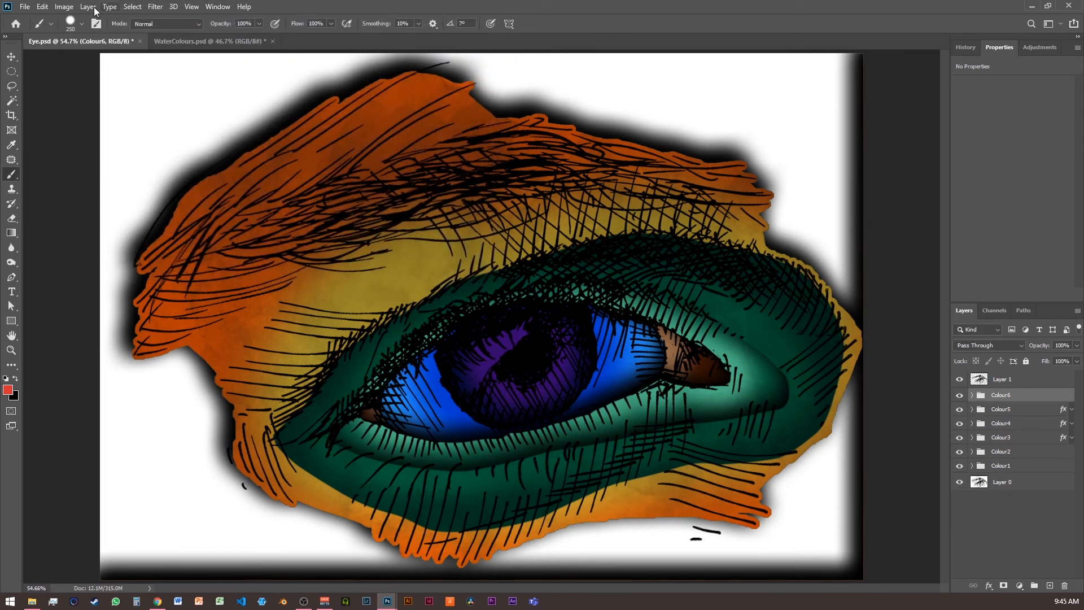
left_click(64, 7)
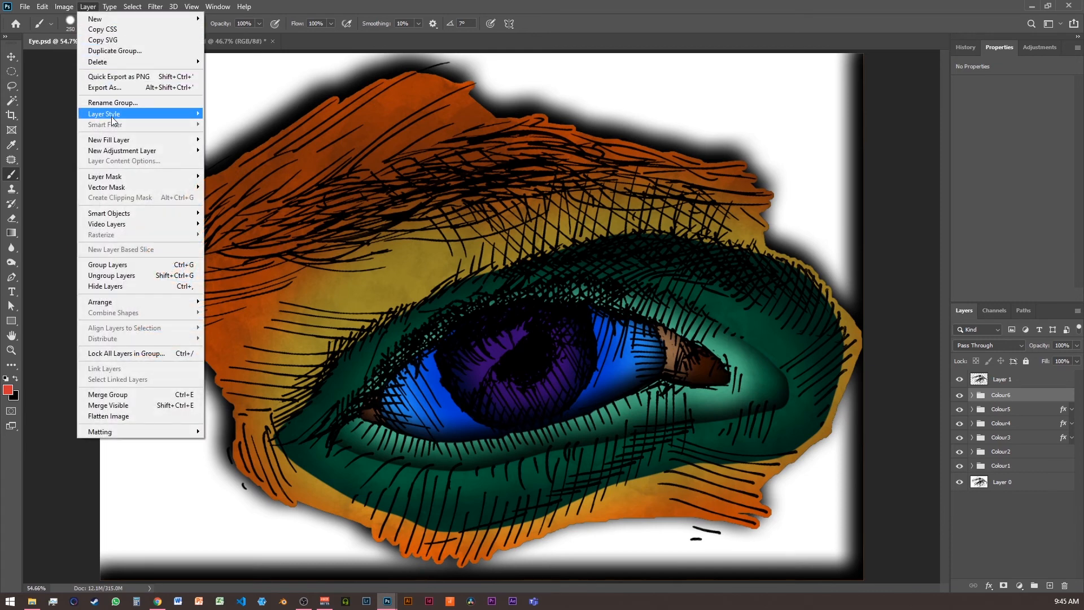
mouse_move(115, 116)
left_click(246, 224)
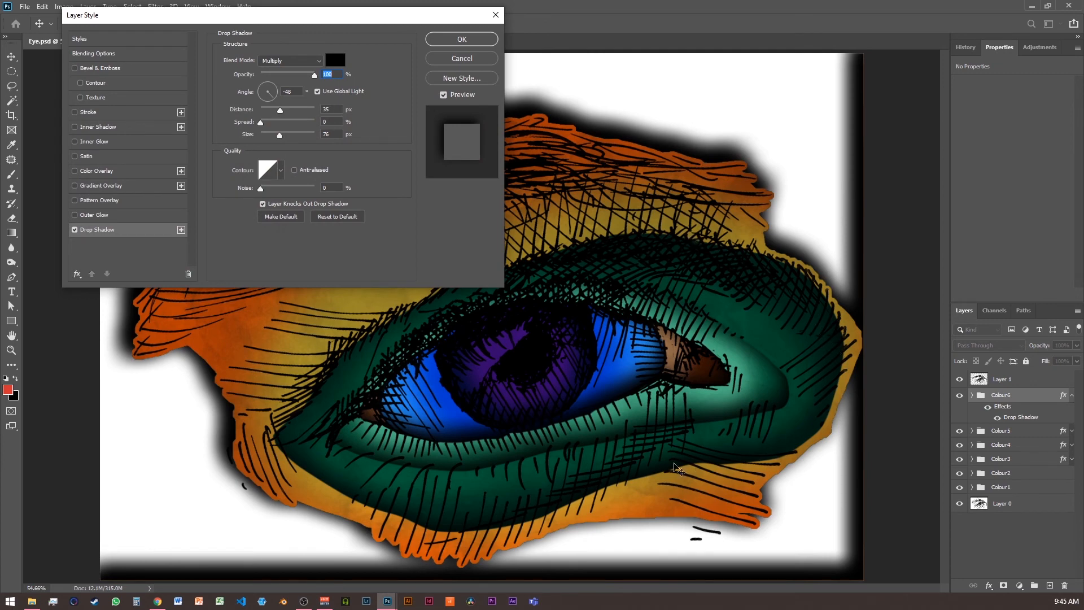
left_click(451, 40)
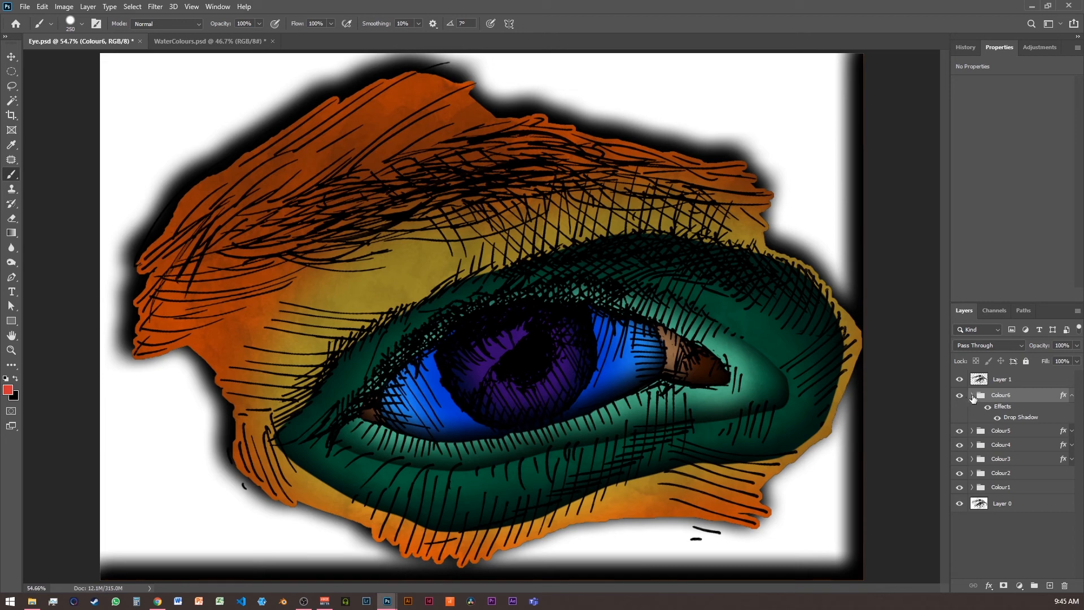
left_click(1072, 394)
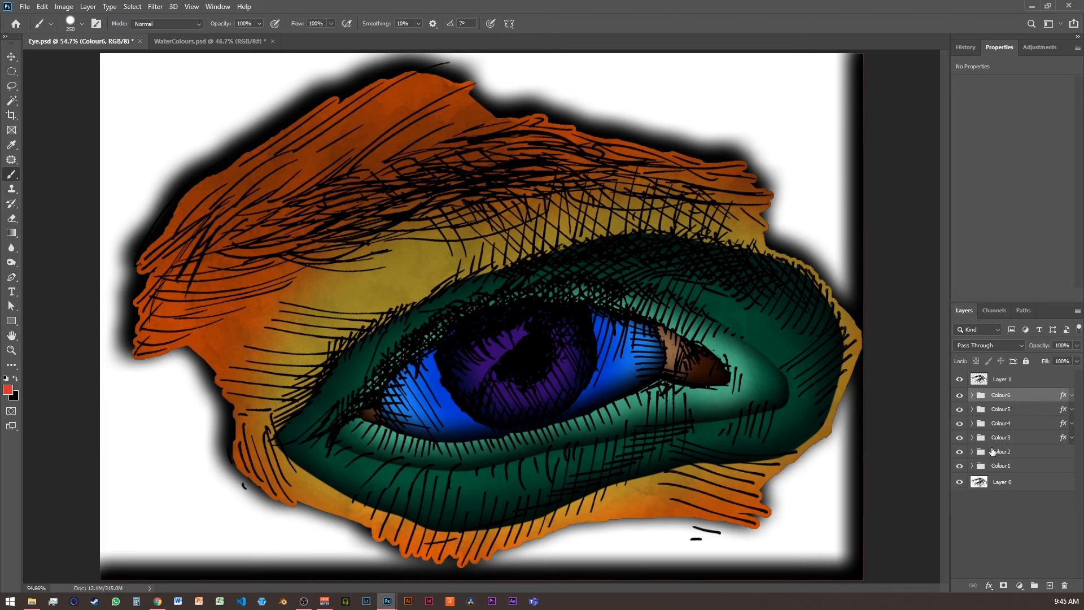
Merge the groups Colour1 through Colour6 into a single layer.
left_click(1003, 467, "shift")
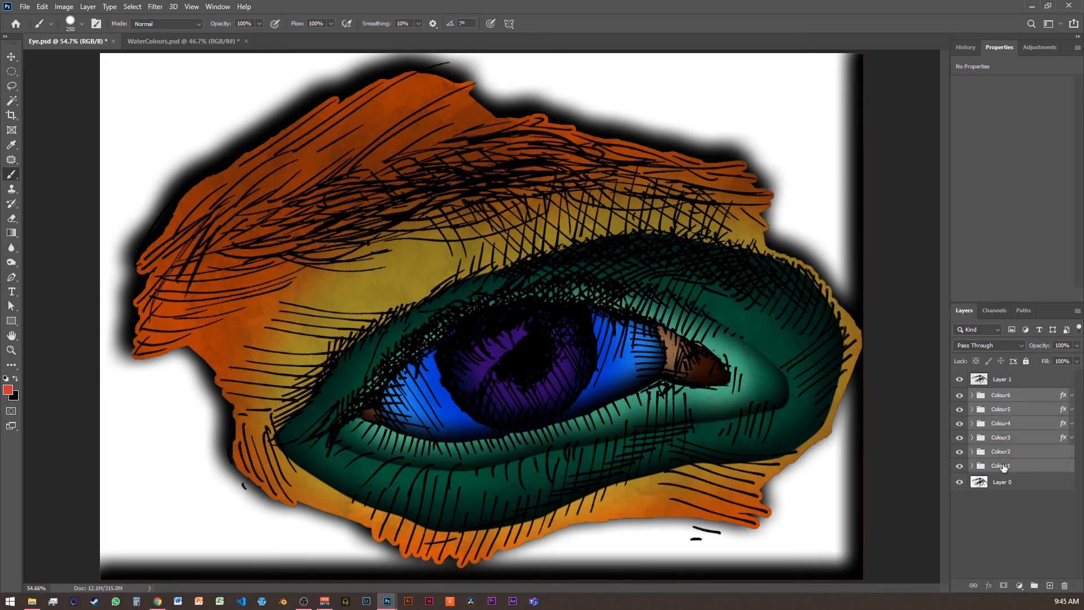
right_click(1003, 466)
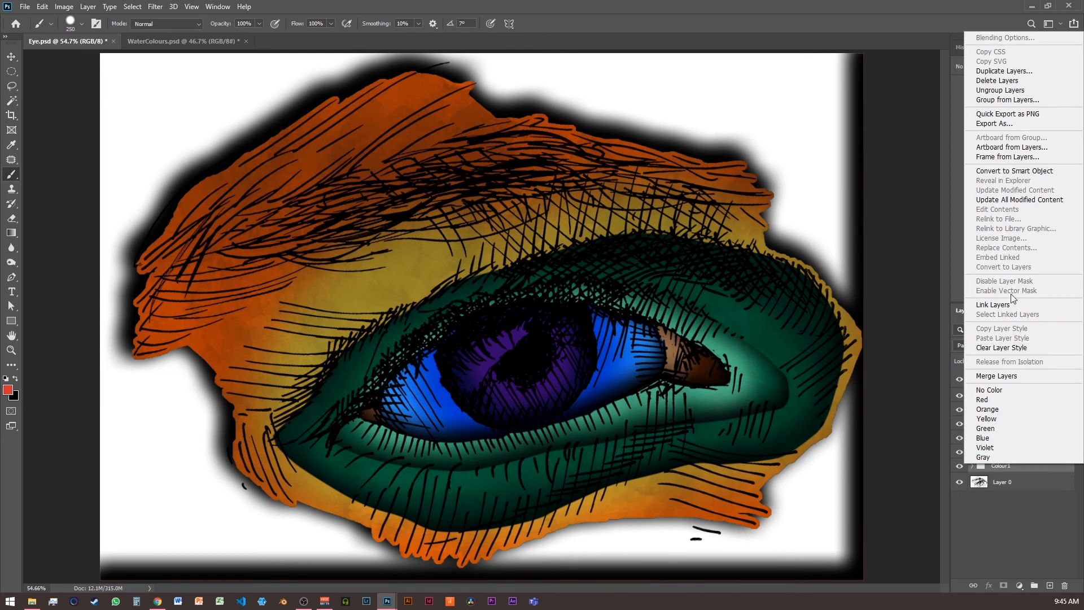
left_click(1016, 506)
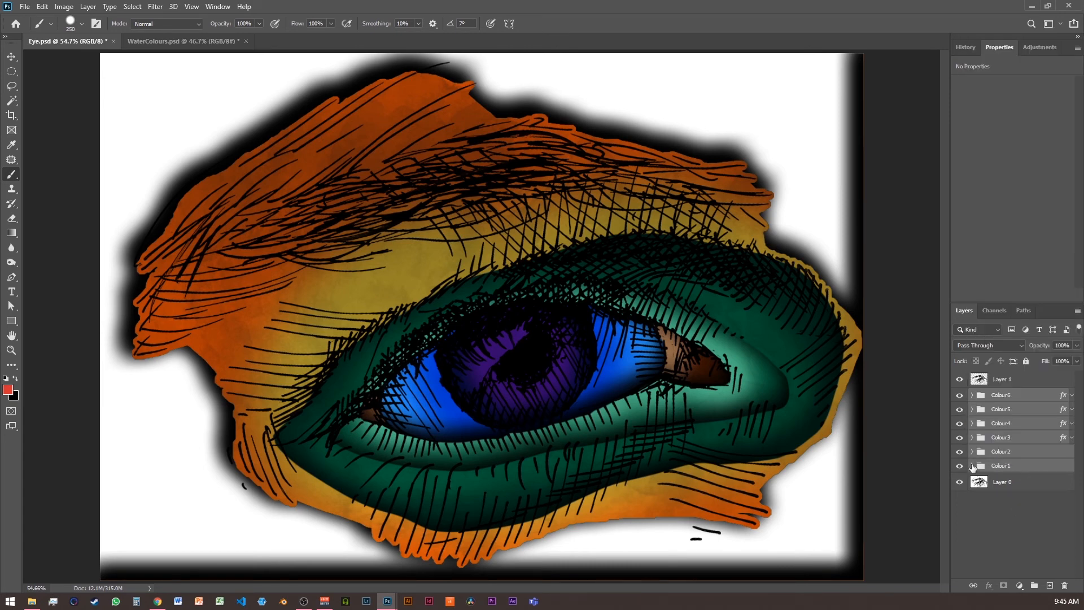
right_click(1018, 464)
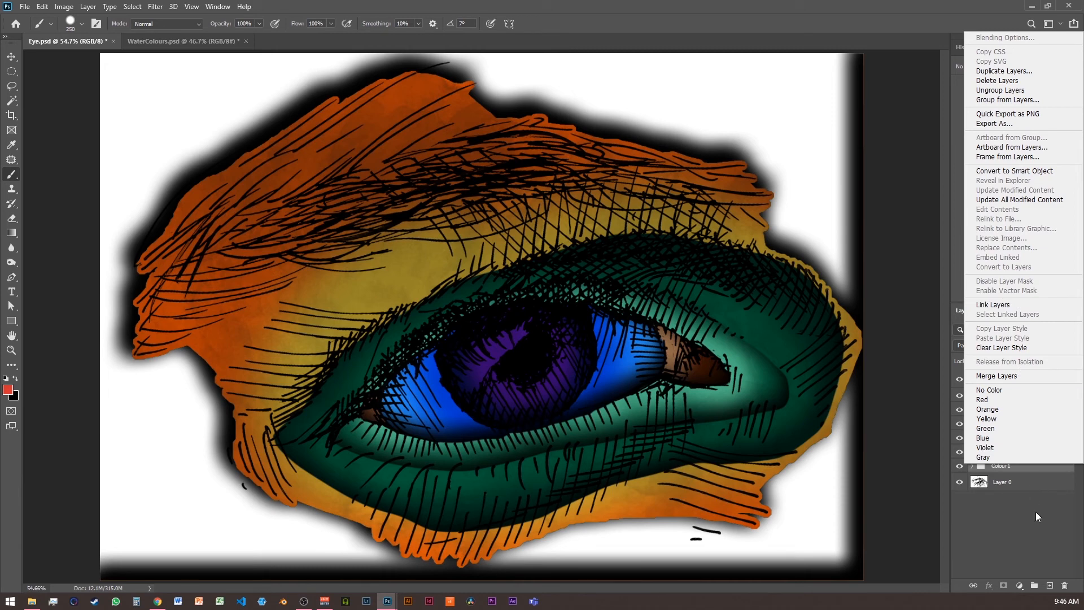
left_click(1010, 376)
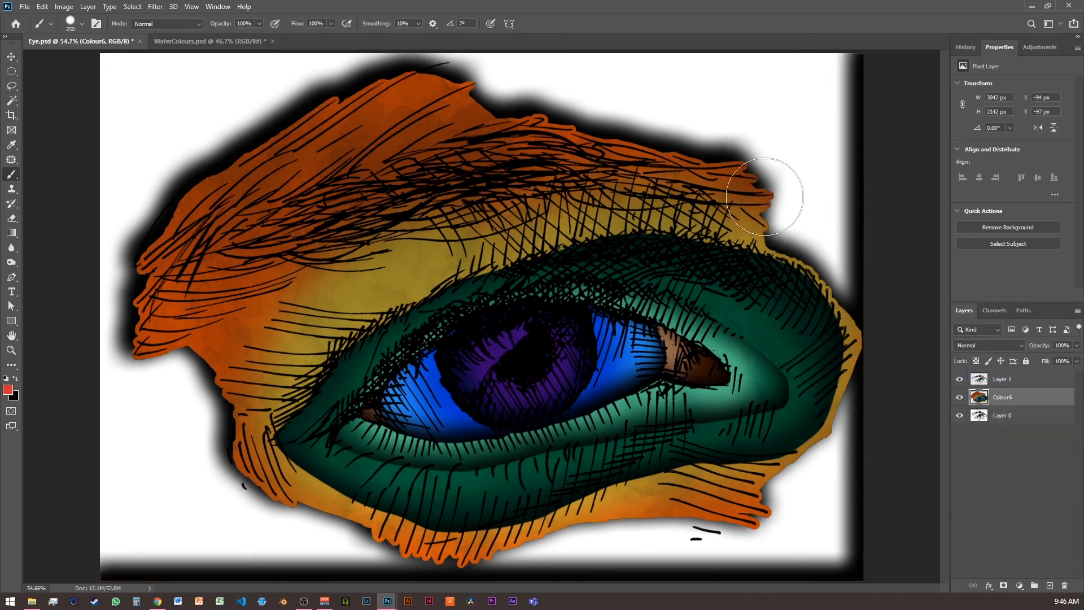
Hide Layer 0, select the empty area around the line art on Layer 1, delete it from the Colour6 layer and deselect.
left_click(1000, 381)
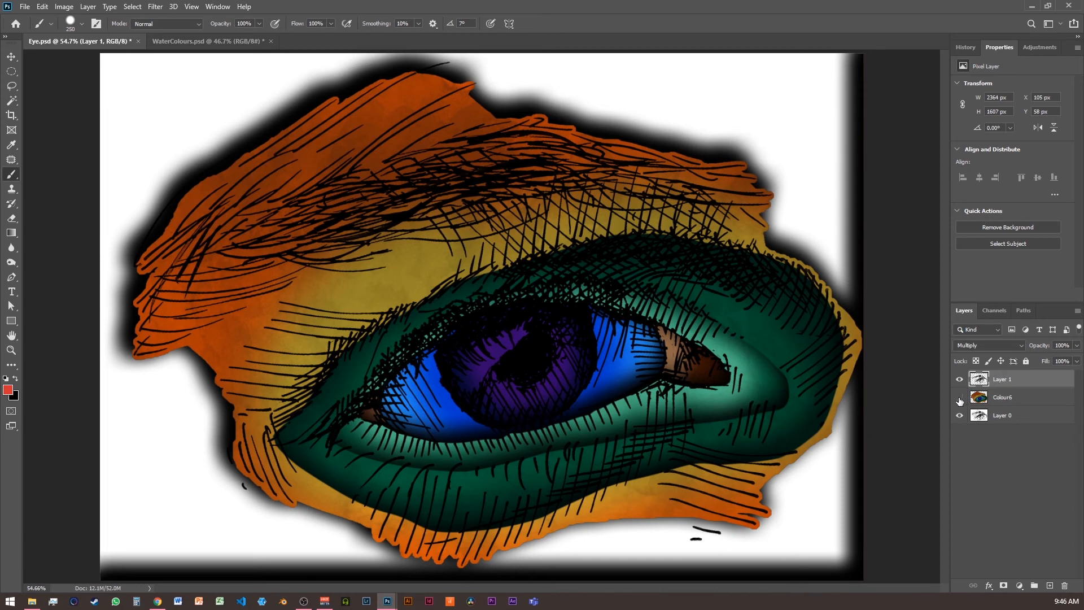
left_click_drag(959, 397, 959, 417)
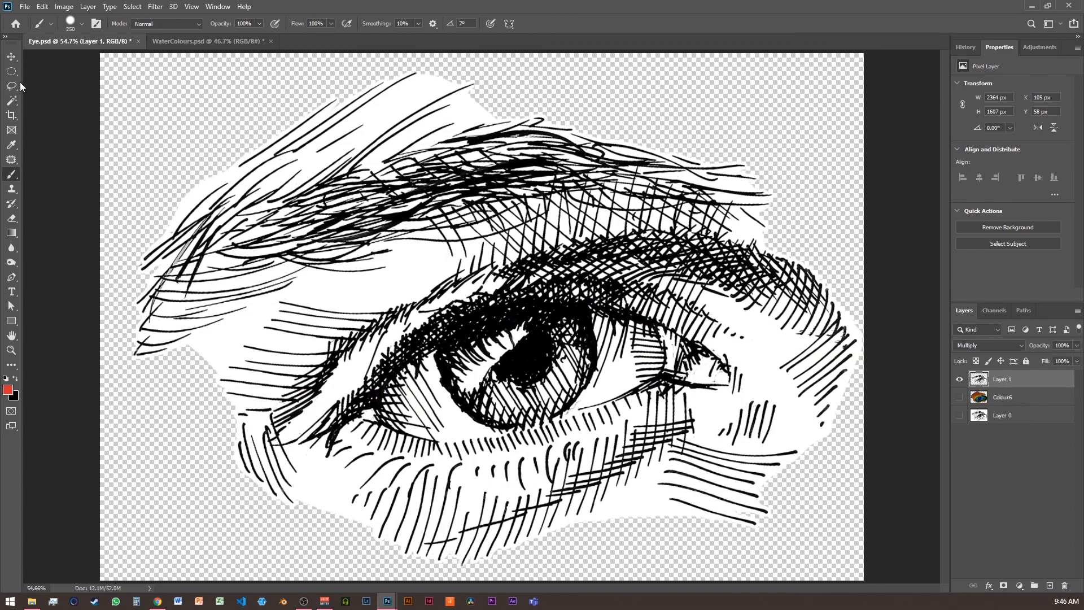
left_click(12, 100)
left_click(165, 96)
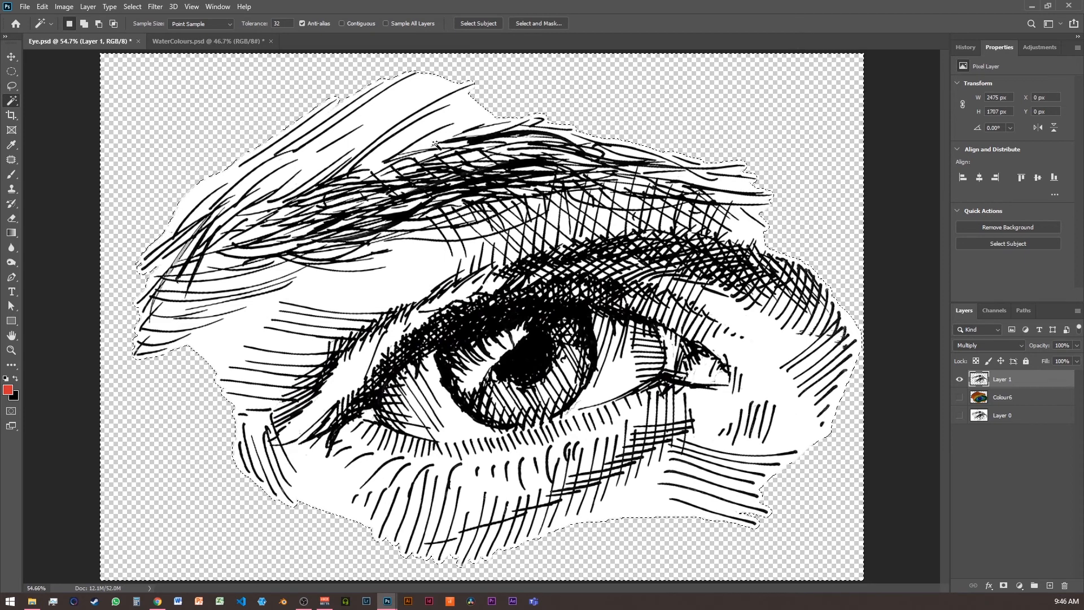
left_click(1003, 397)
left_click(959, 397)
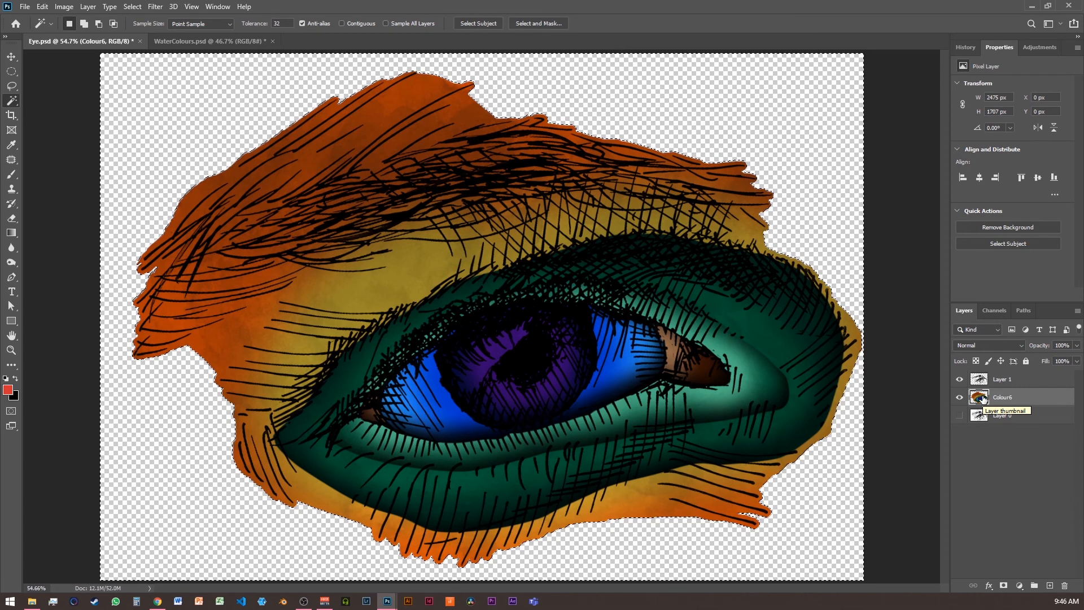
key("ctrl+d")
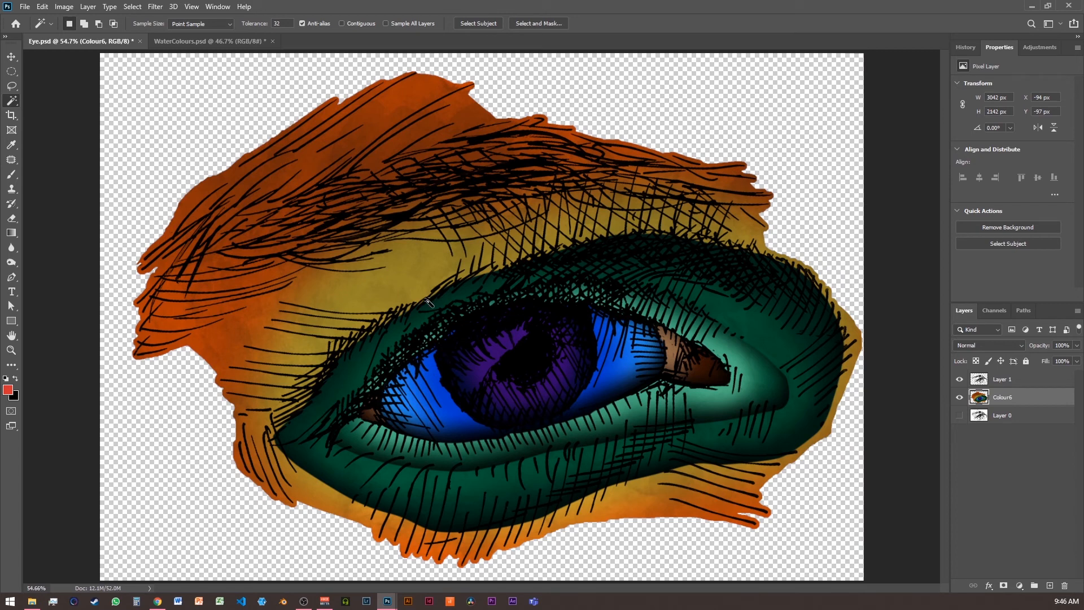
Merge the Layer 1 line art with the Colour6 layer.
left_click(1003, 381, "ctrl")
right_click(1003, 380)
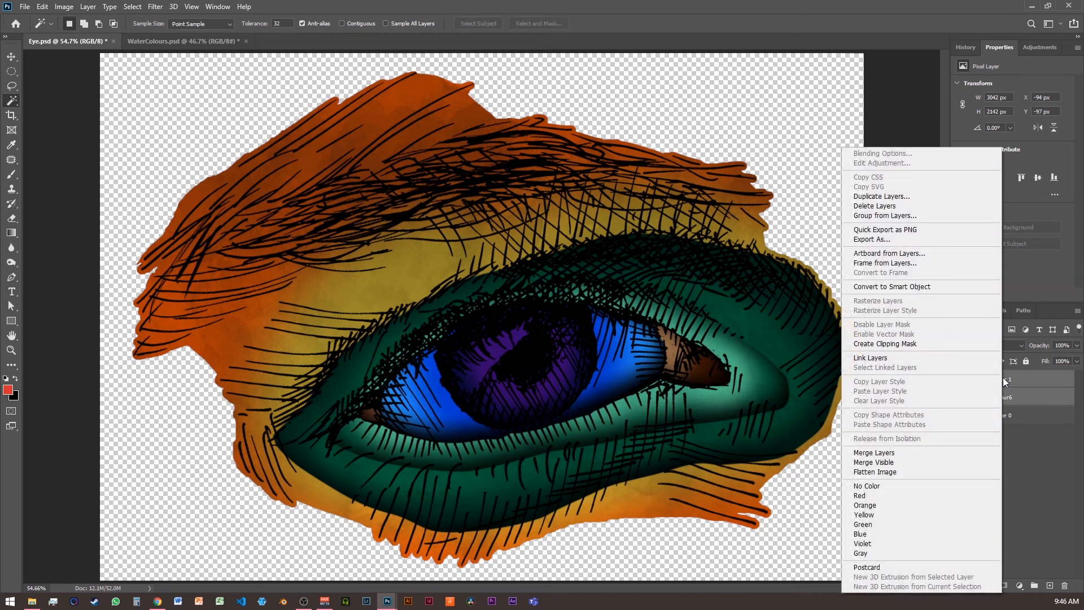
left_click(913, 452)
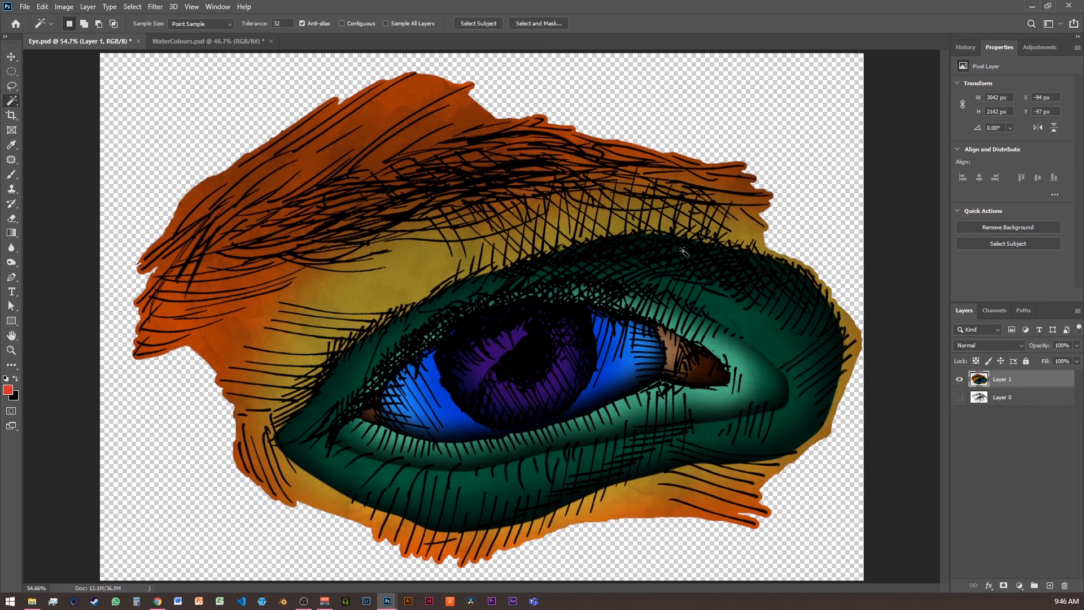
key("ctrl+minus")
key("ctrl+minus")
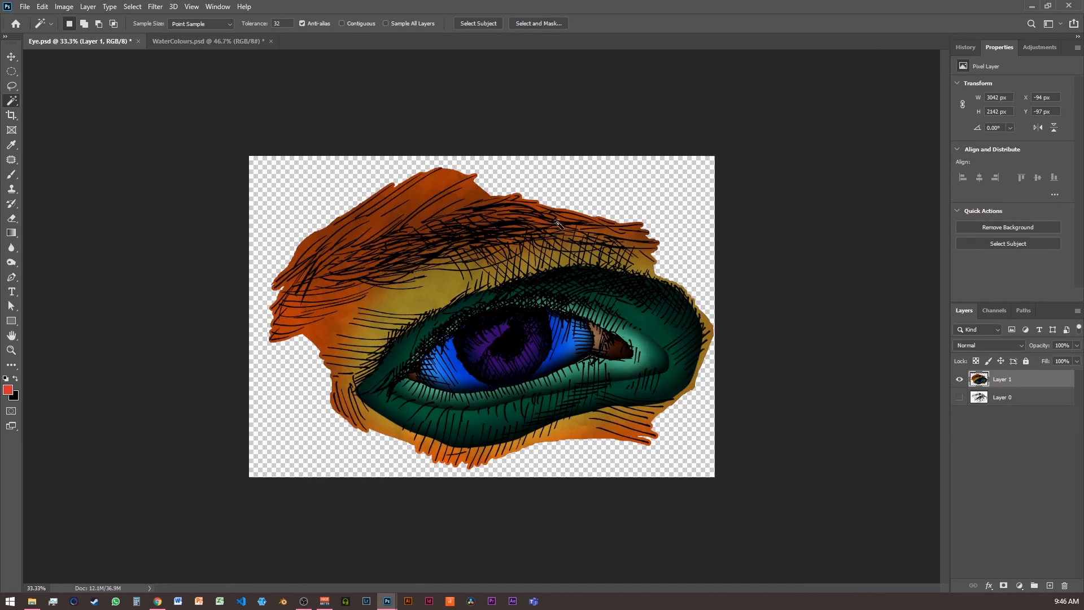
left_click(11, 57)
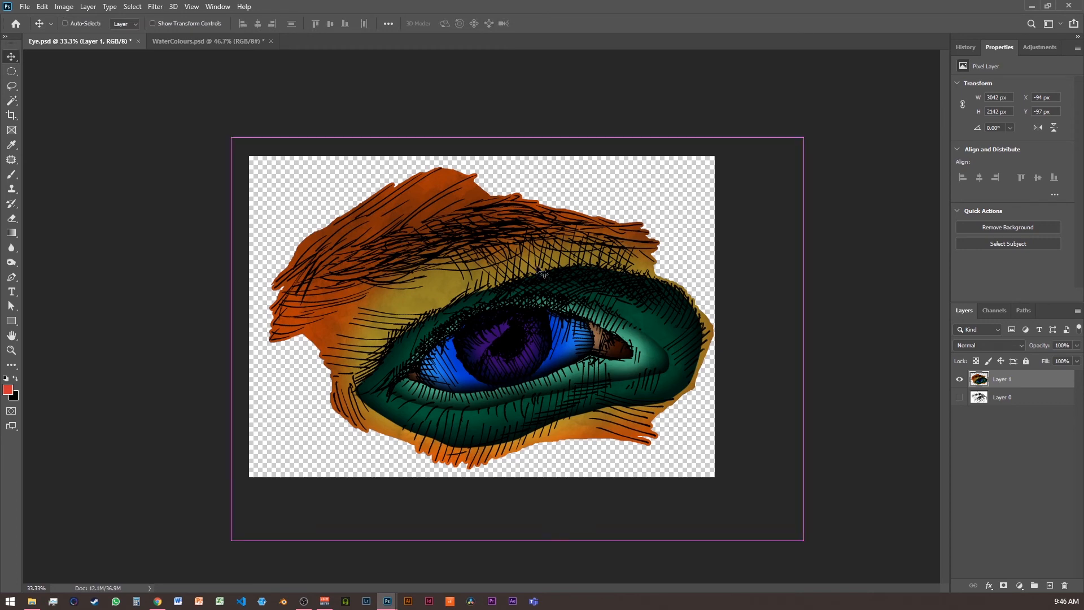
key("ctrl+t")
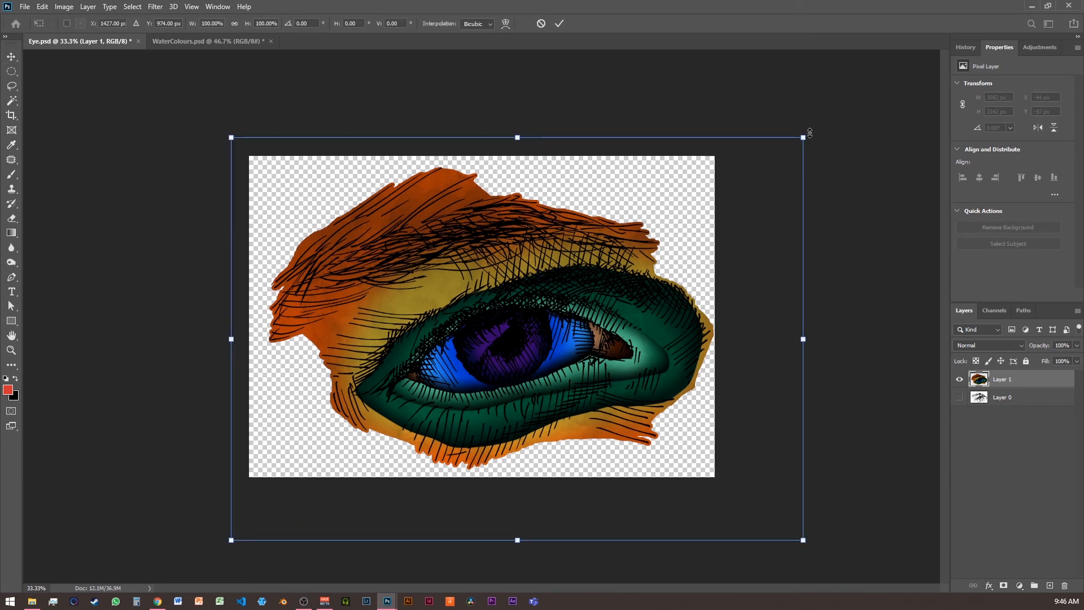
left_click_drag(810, 133, 803, 124)
left_click_drag(518, 75, 700, 214)
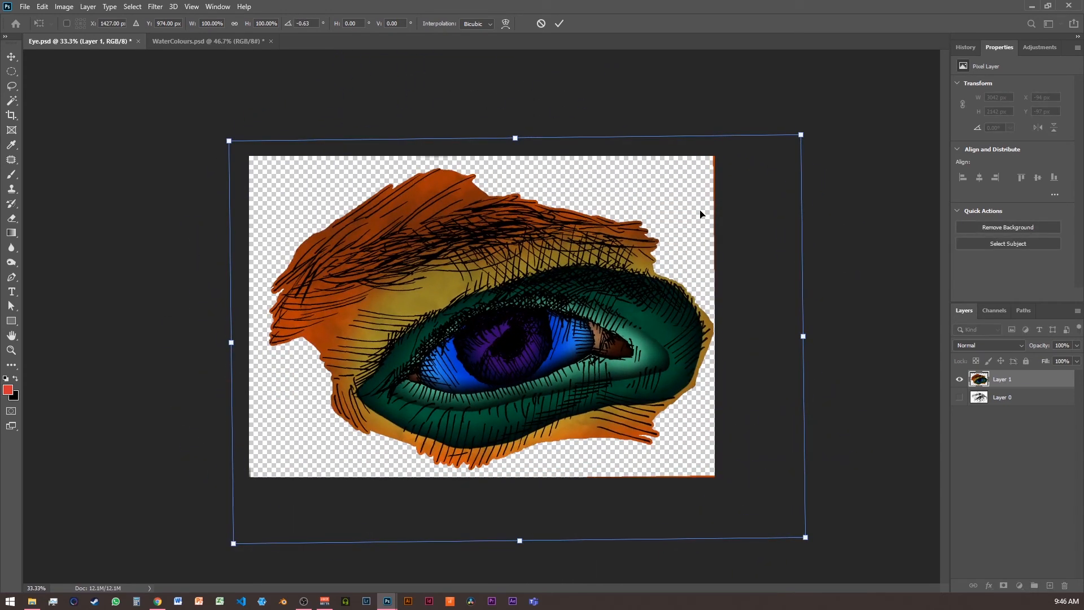
left_click(541, 23)
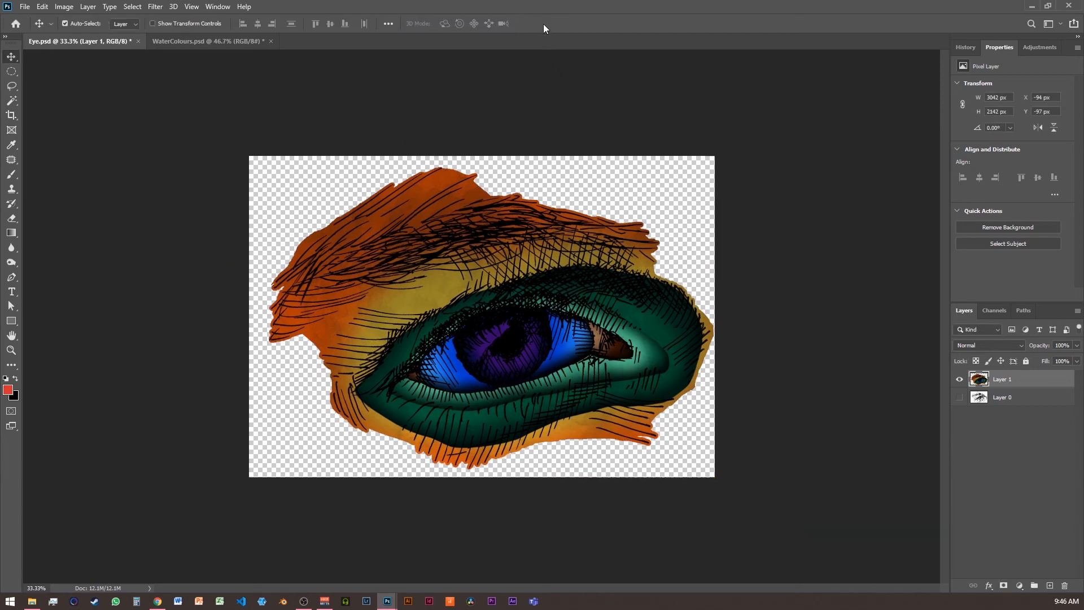
Crop the canvas slightly tighter around the coloured eye.
left_click(11, 115)
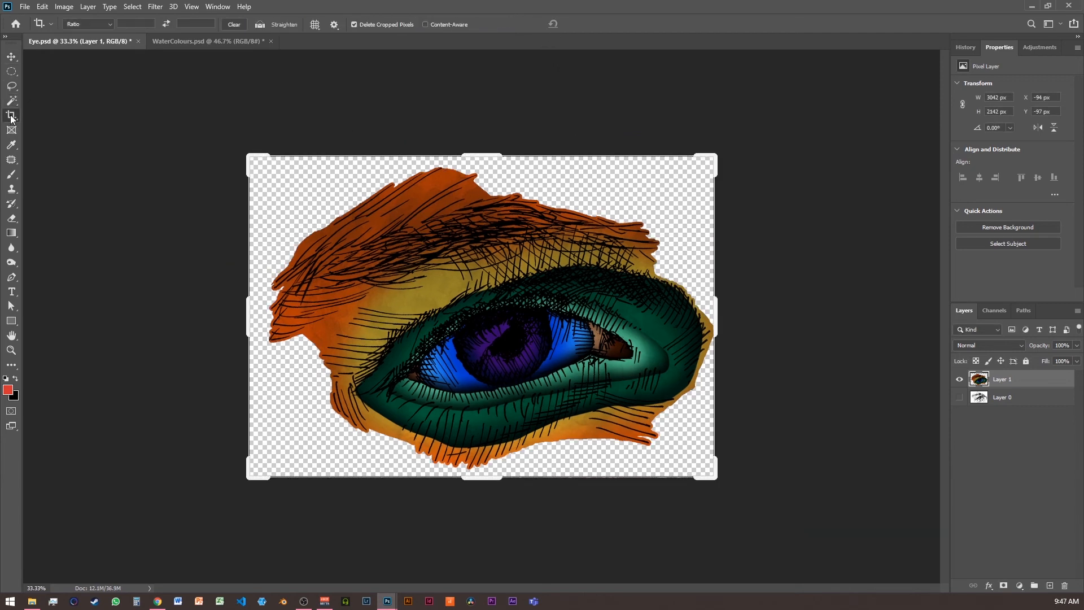
left_click_drag(252, 158, 254, 159)
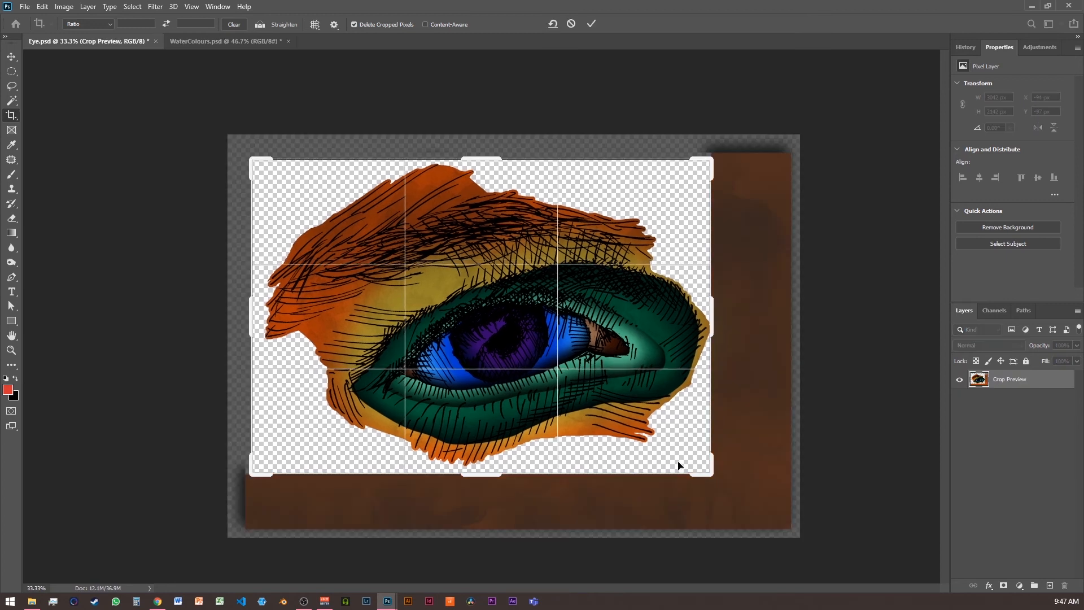
mouse_move(712, 476)
left_mouse_down()
mouse_move(703, 471)
mouse_move(712, 474)
left_mouse_up()
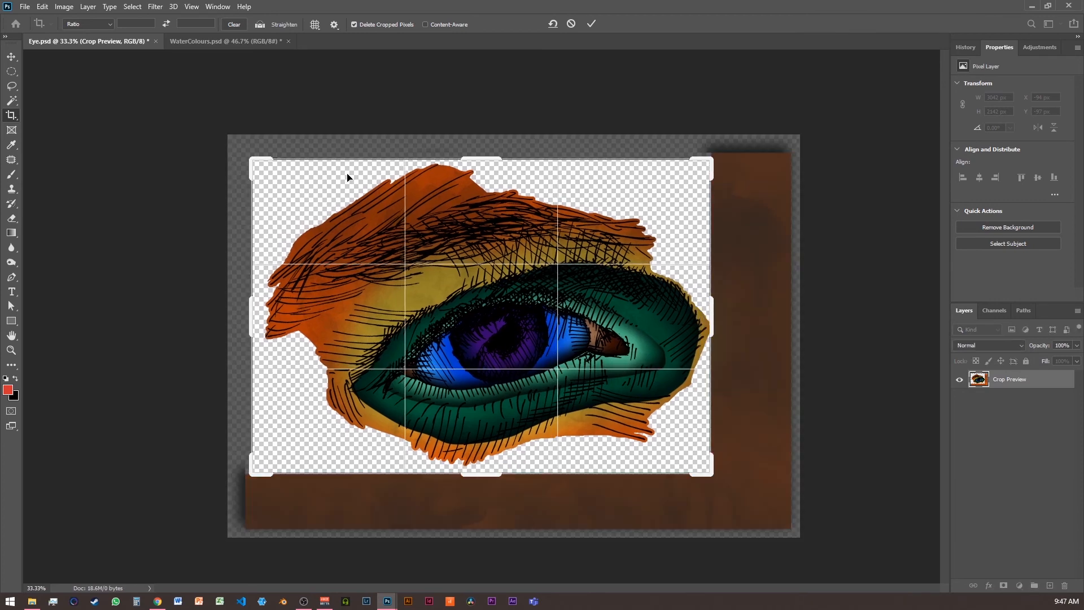
key("Return")
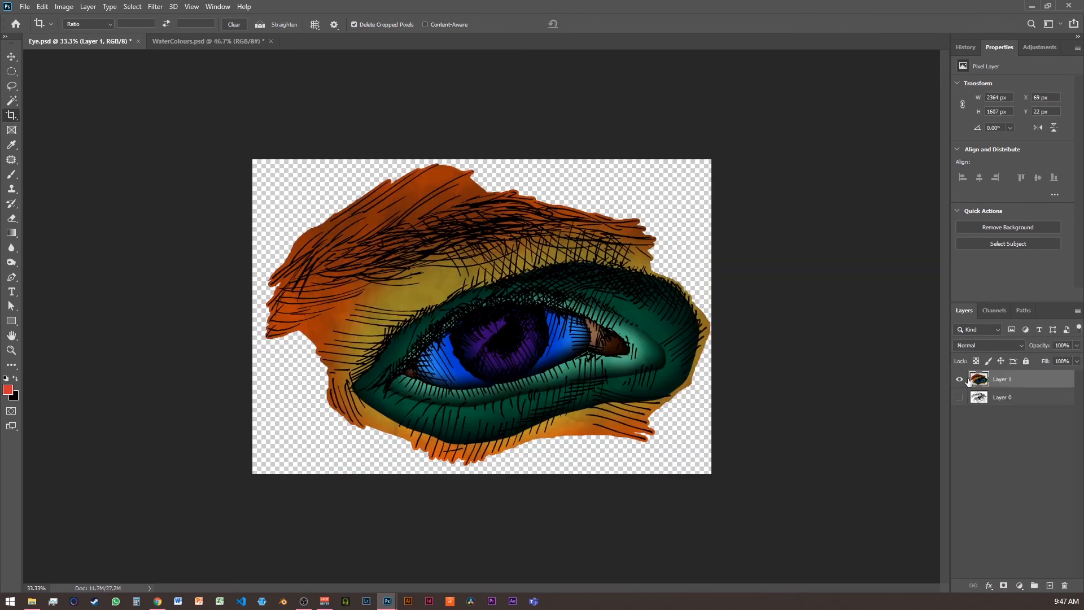
Rotate the eye on Layer 1 by 90° and scale it down to about 422 × 621 px in the canvas's upper-left corner.
key("ctrl+t")
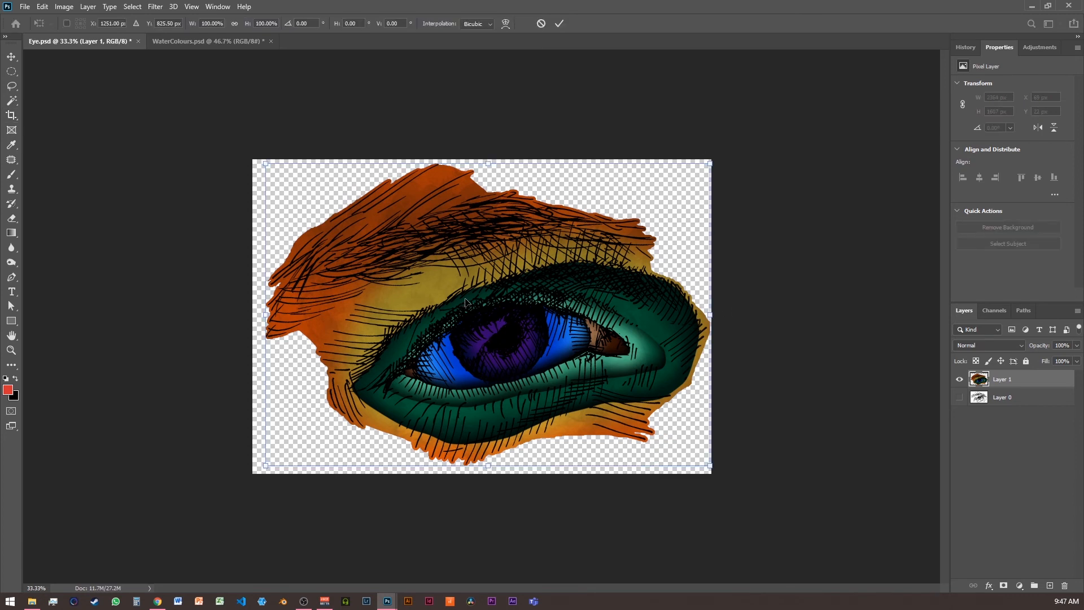
left_click_drag(489, 270, 483, 272)
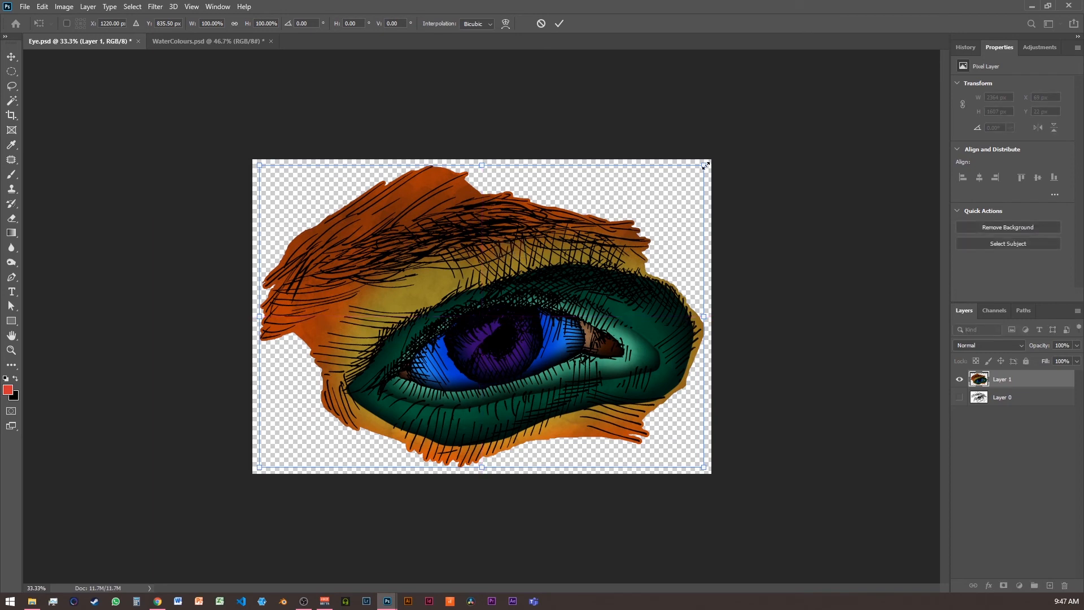
left_click_drag(709, 156, 573, 457)
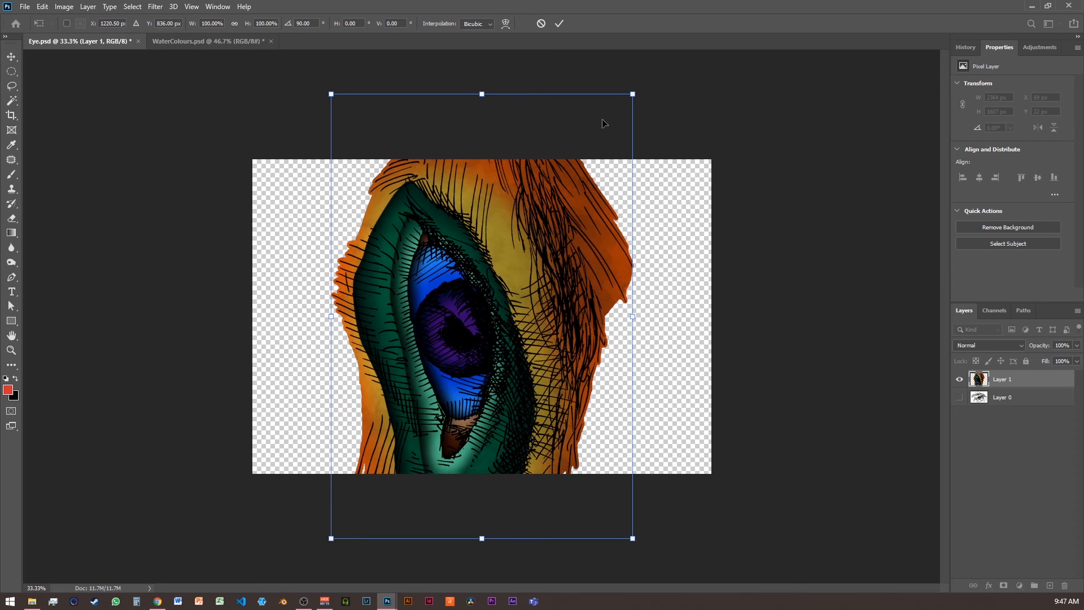
left_click_drag(634, 92, 467, 329)
left_click_drag(405, 388, 396, 221)
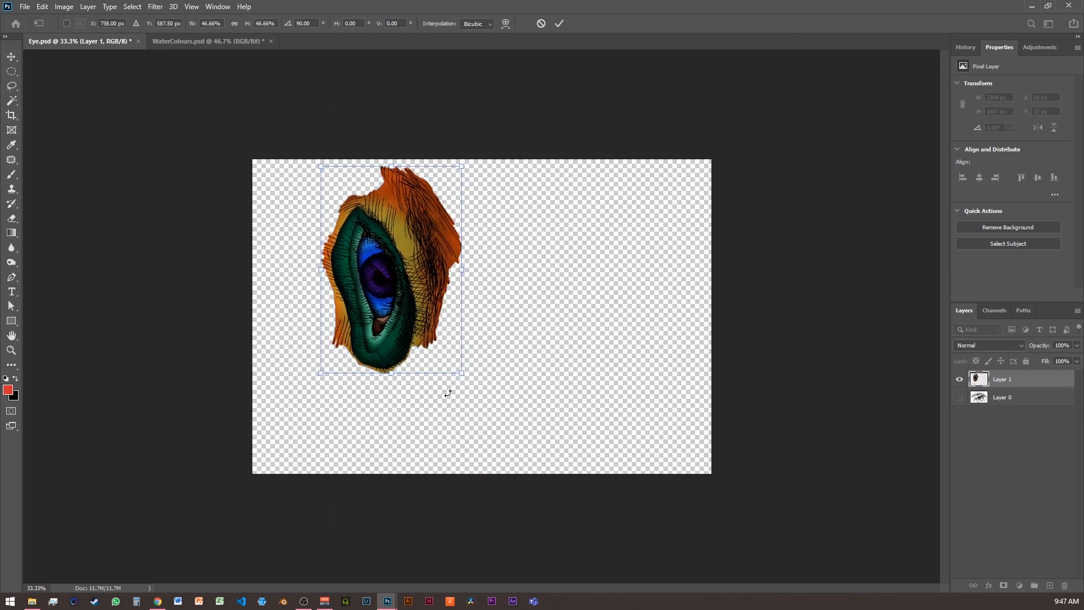
left_click_drag(462, 374, 388, 301)
left_click_drag(377, 231, 312, 228)
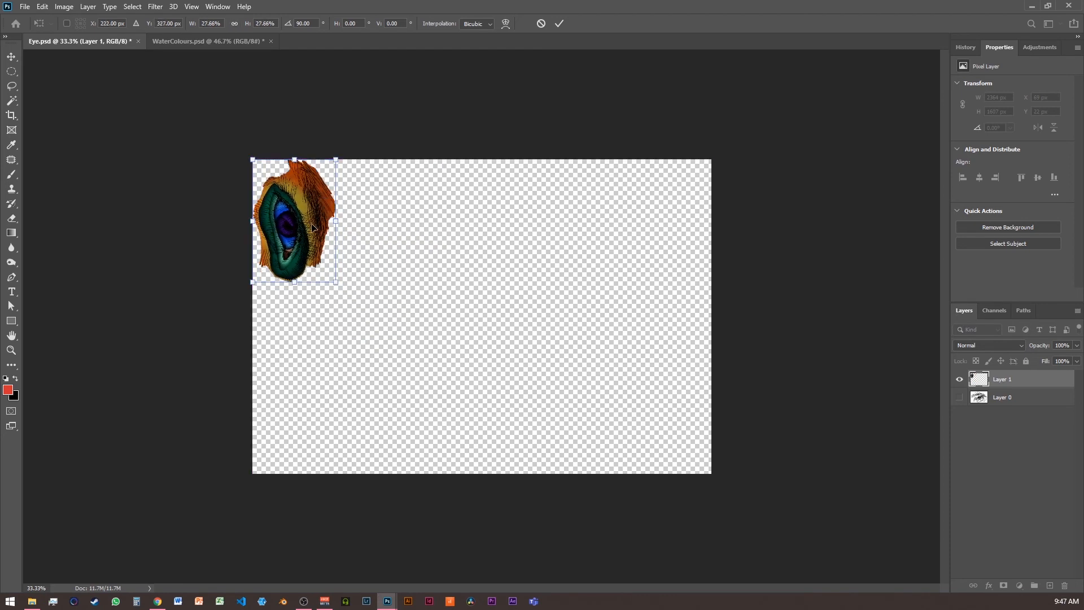
left_click_drag(336, 283, 331, 276)
key("Return")
Duplicate the small eye twice along the canvas's upper edge, spacing the copies about 300 px apart.
key("c")
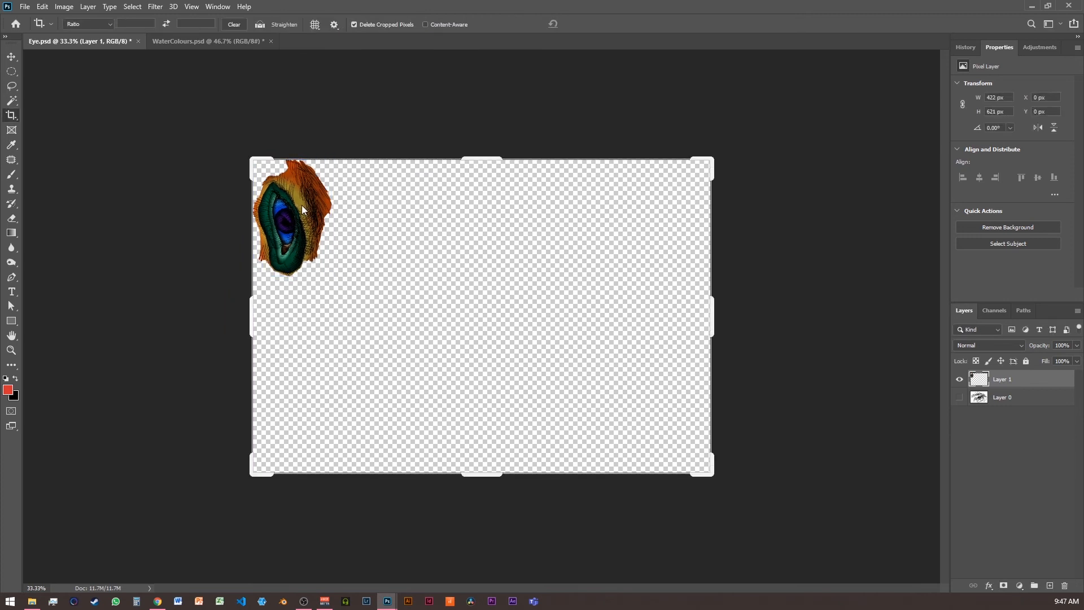
left_click(12, 57)
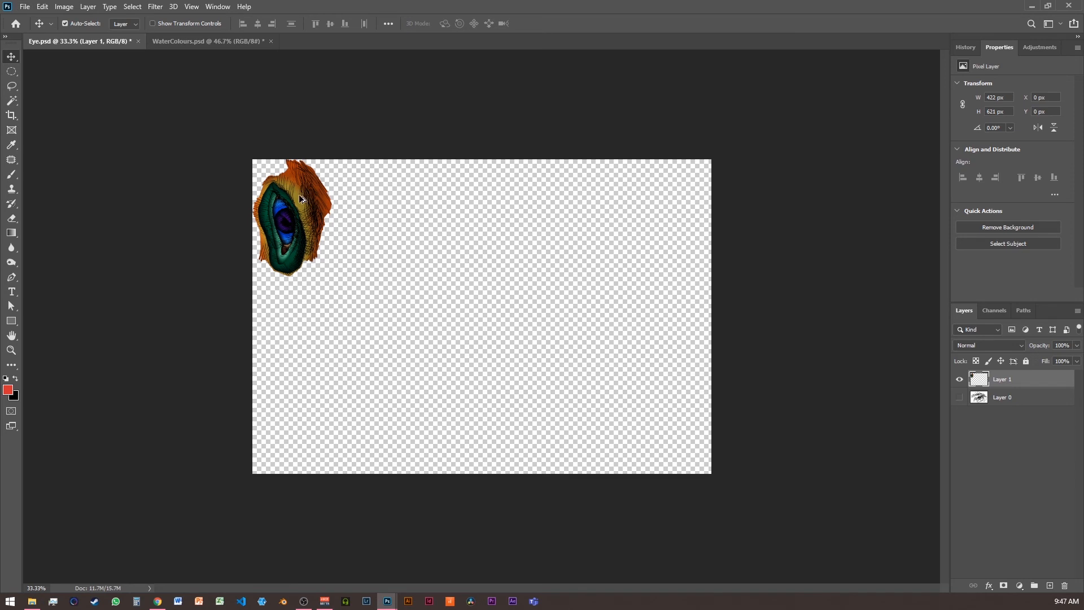
left_click_drag(300, 201, 357, 200)
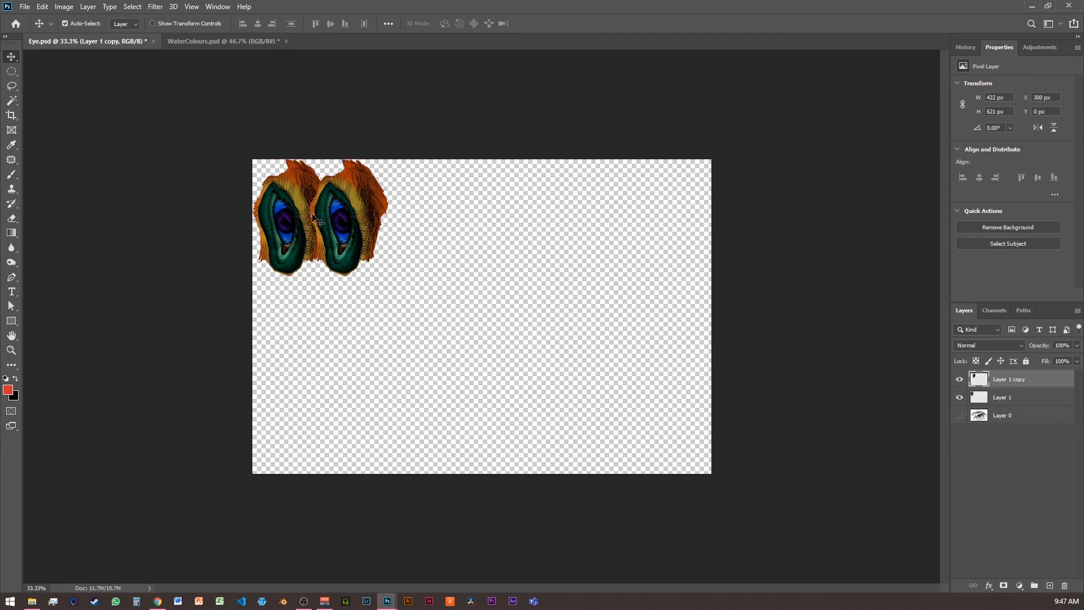
left_click_drag(346, 202, 400, 205)
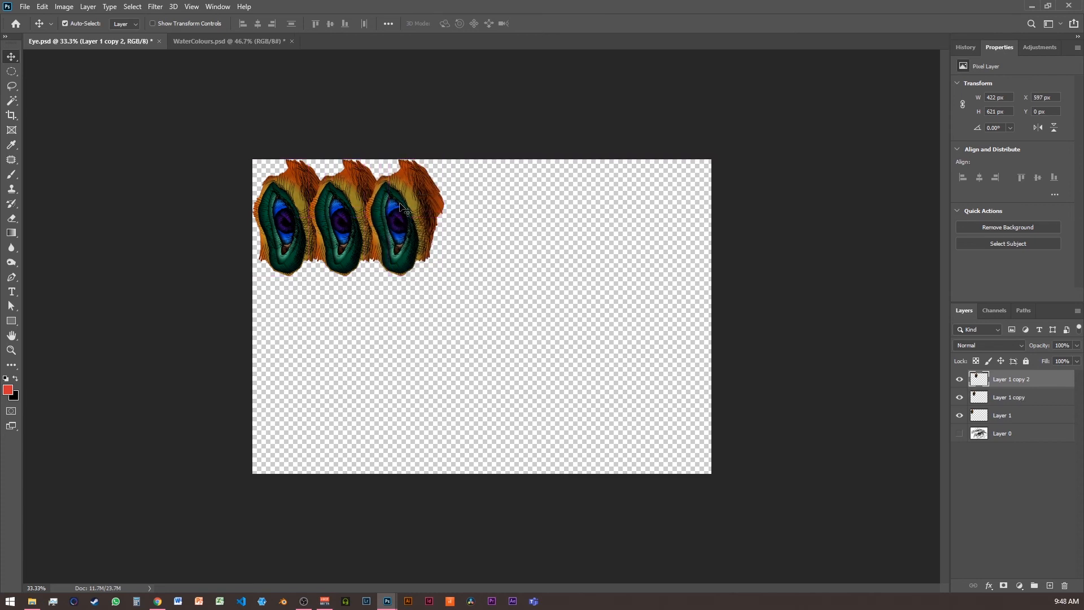
Duplicate the set of three eyes twice to extend the row across the full canvas width.
left_click(1018, 414, "shift")
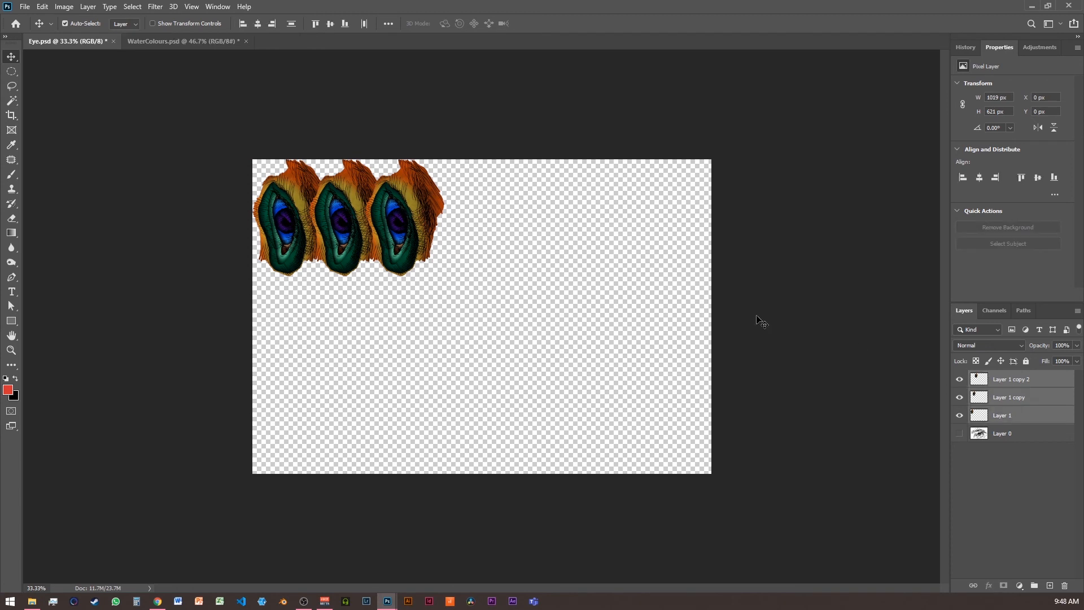
left_click_drag(419, 210, 585, 205)
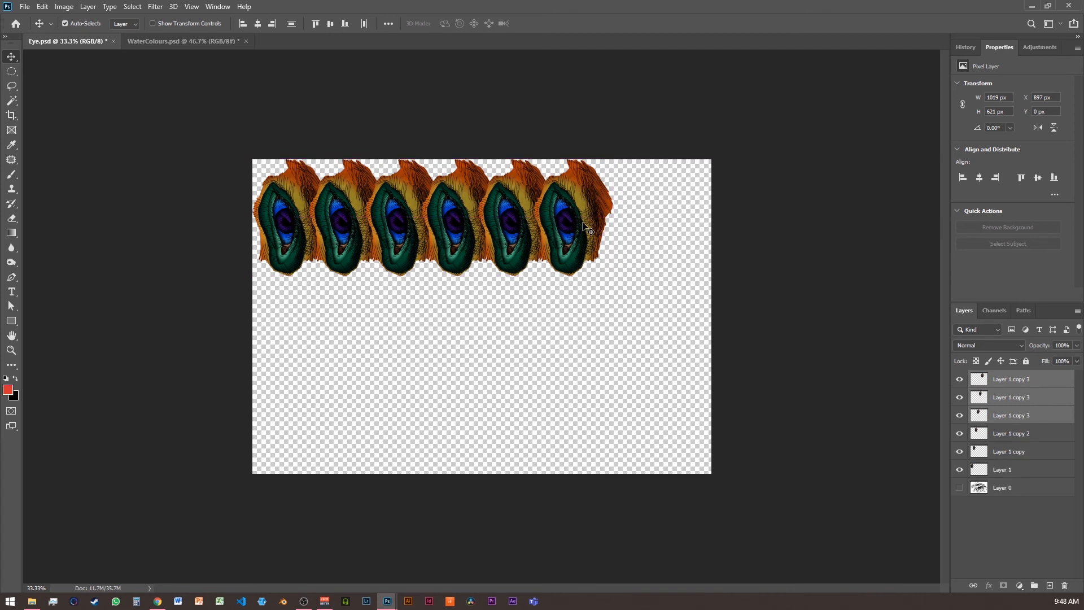
left_click_drag(581, 202, 754, 201)
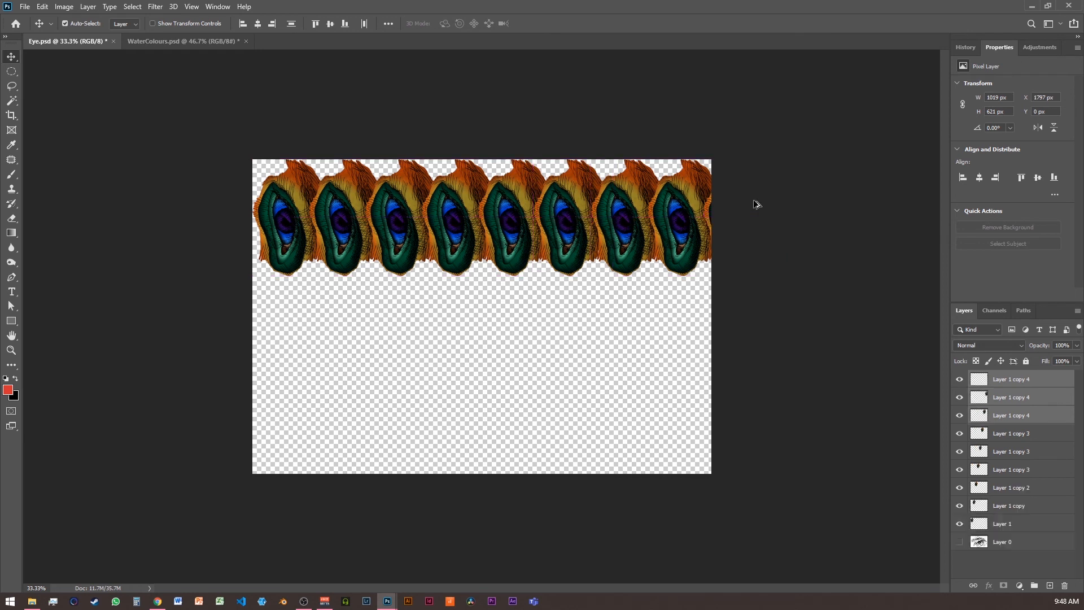
left_click(1014, 524, "shift")
left_click_drag(664, 210, 609, 212)
key("ctrl+z")
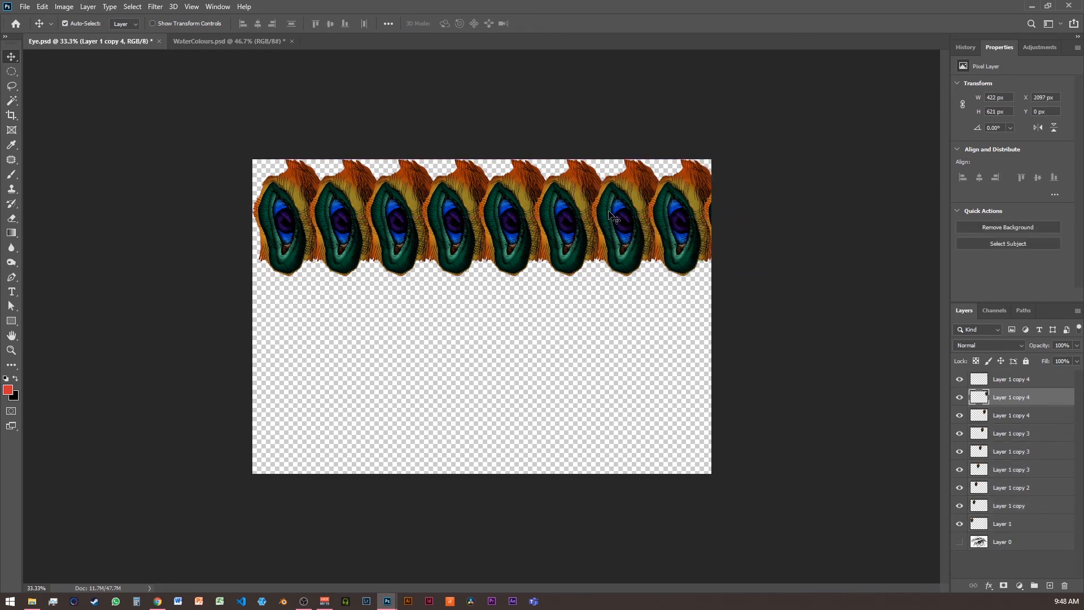
Merge all the eye layers above Layer 0 into one row and shift it about 129 px past the canvas's left edge.
left_click(1012, 382)
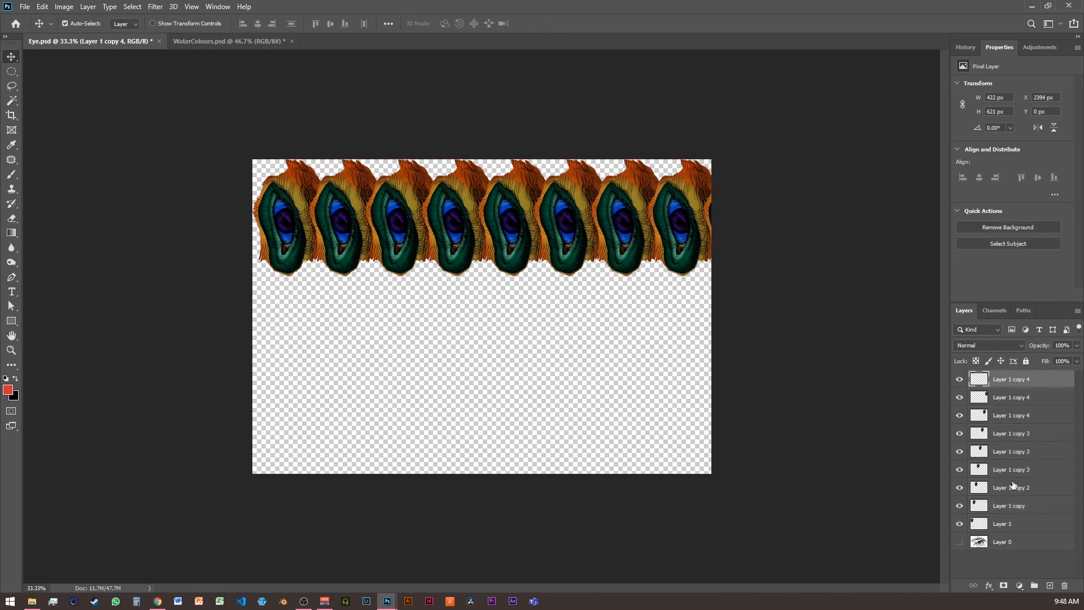
left_click(1014, 522, "shift")
right_click(1003, 415)
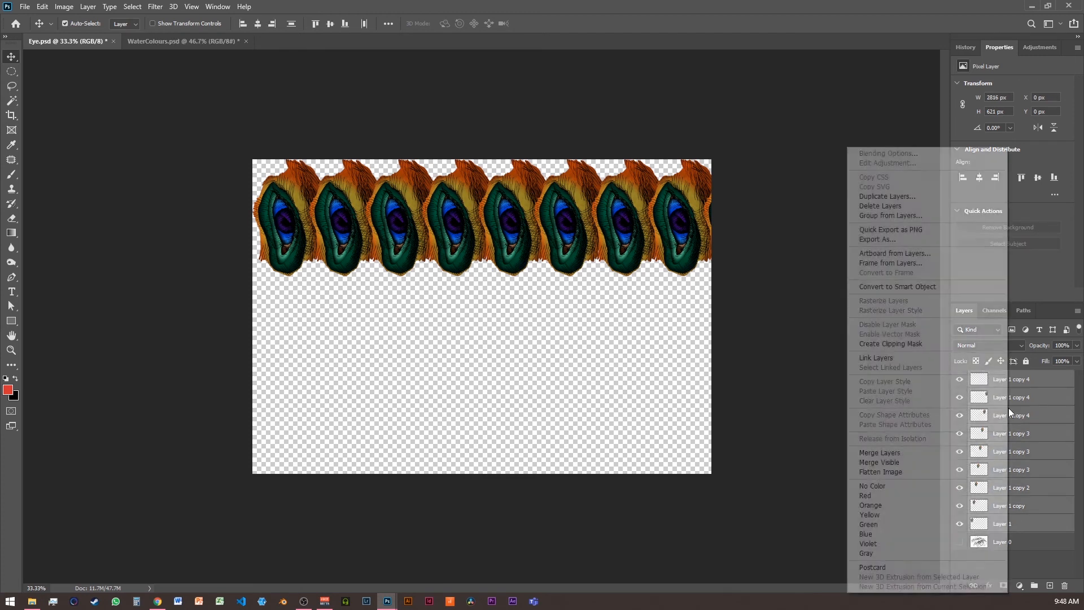
left_click(903, 453)
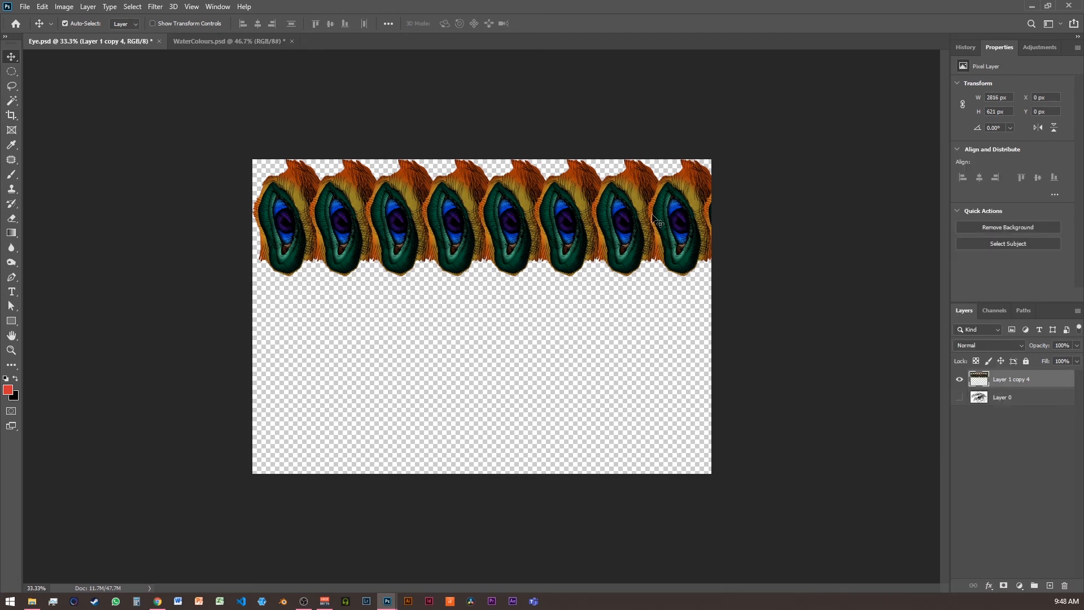
left_click_drag(657, 216, 633, 217)
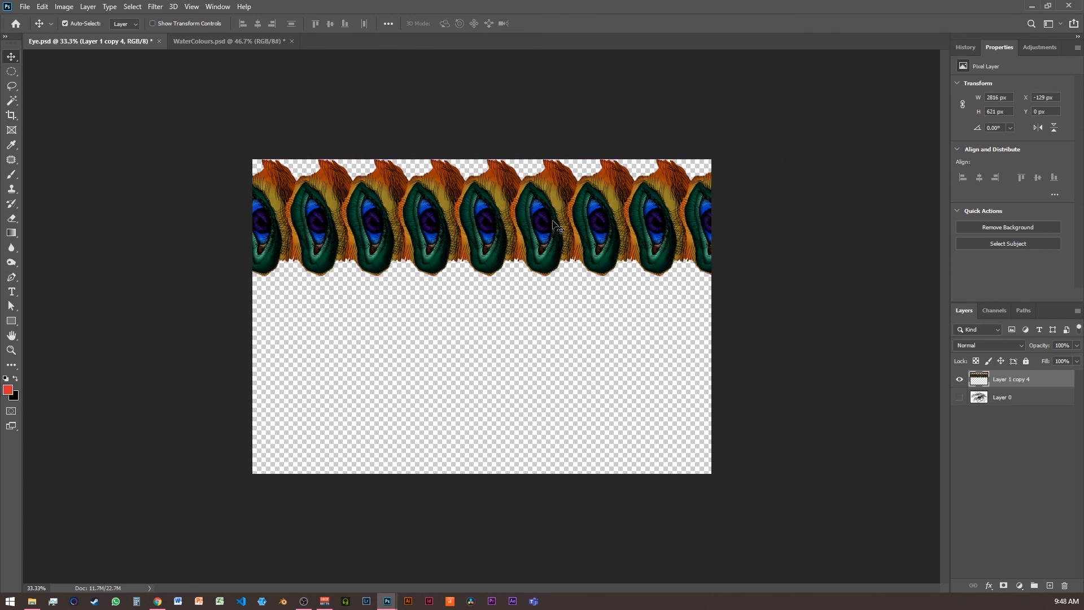
Duplicate the eye row to the canvas's lower edge and scale the copy down to about 1175 × 259 px.
left_click_drag(554, 225, 574, 411)
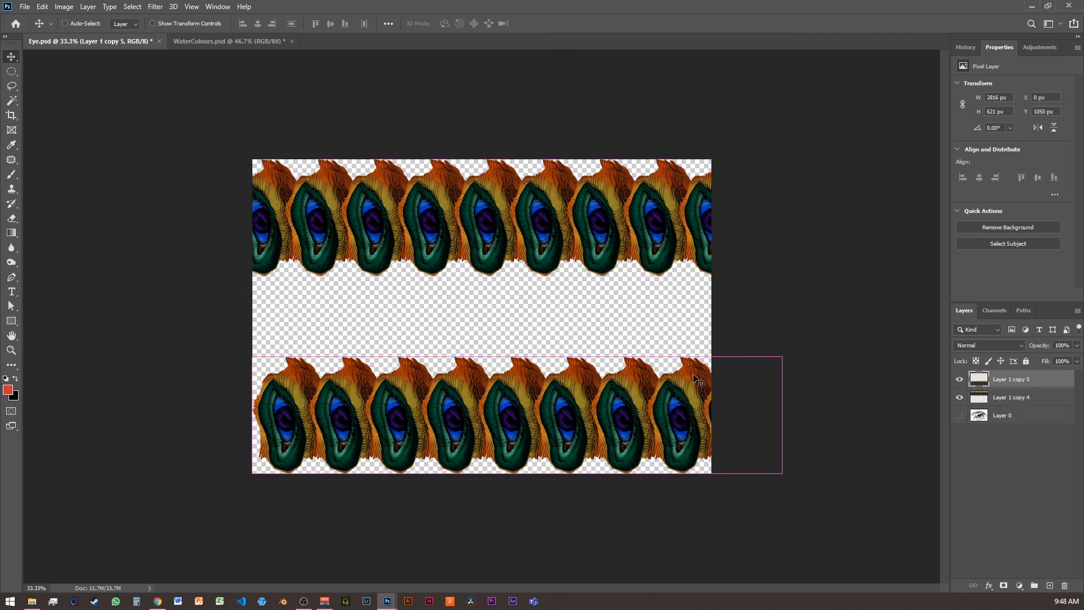
key("ctrl+t")
left_click_drag(782, 357, 574, 449)
key("Return")
Duplicate the small eye row twice side by side across the canvas width and merge the three pieces into one layer.
left_click_drag(414, 442, 627, 444, "alt")
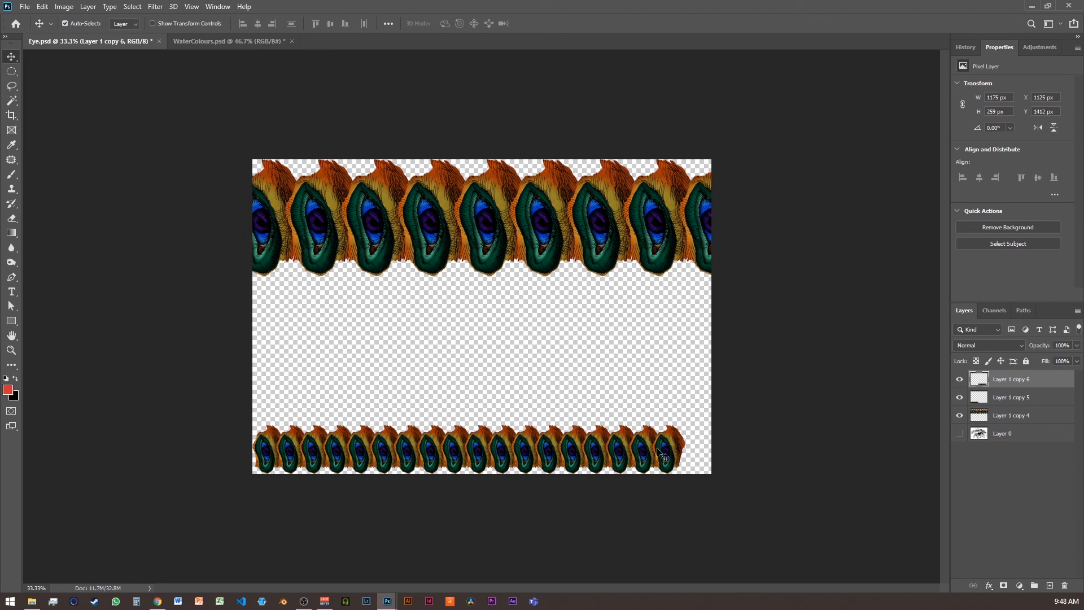
left_click_drag(488, 449, 694, 454, "alt")
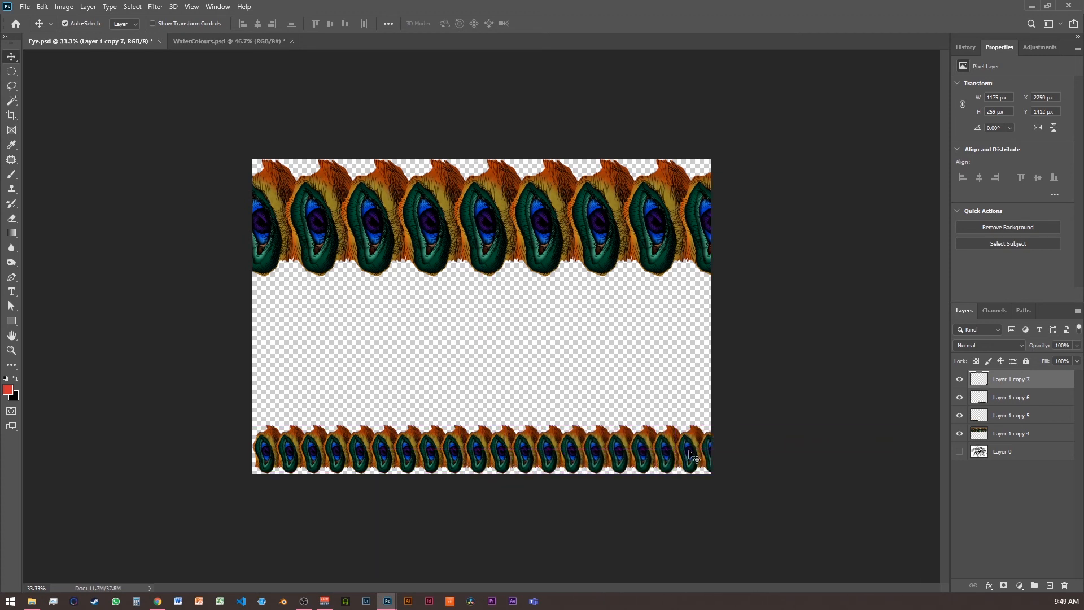
left_click(1005, 415, "shift")
right_click(1004, 415)
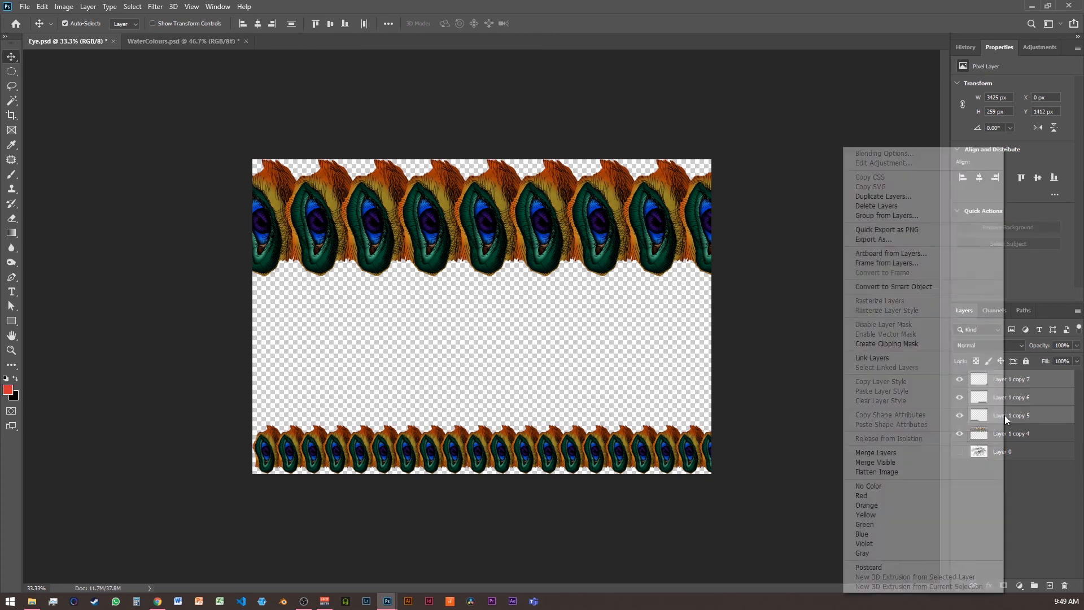
left_click(900, 453)
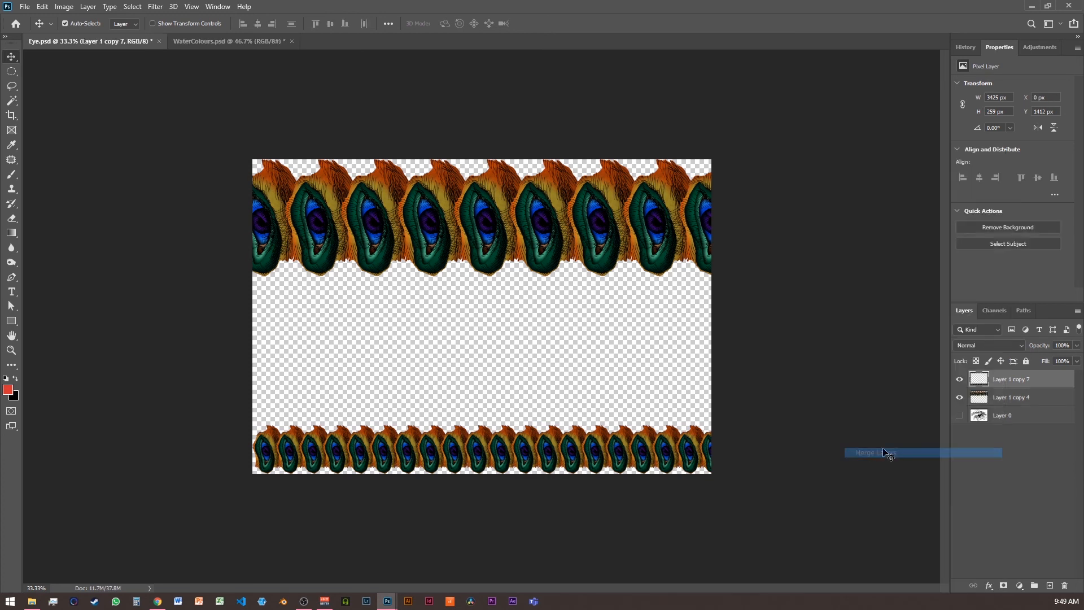
Reposition the merged small eye row so it runs off both sides and the lower edge of the canvas.
left_click_drag(554, 440, 516, 334)
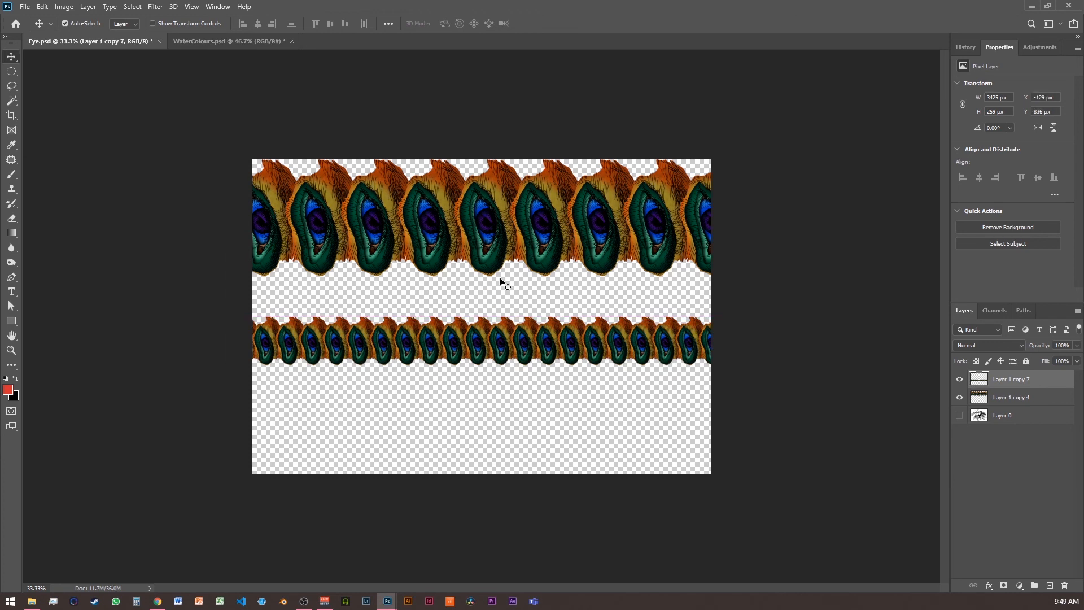
left_click_drag(516, 339, 493, 453)
Extend the large eye row with a side-by-side duplicate at Y 132 px, merge both pieces and shift the merged row right.
left_click_drag(490, 225, 774, 236)
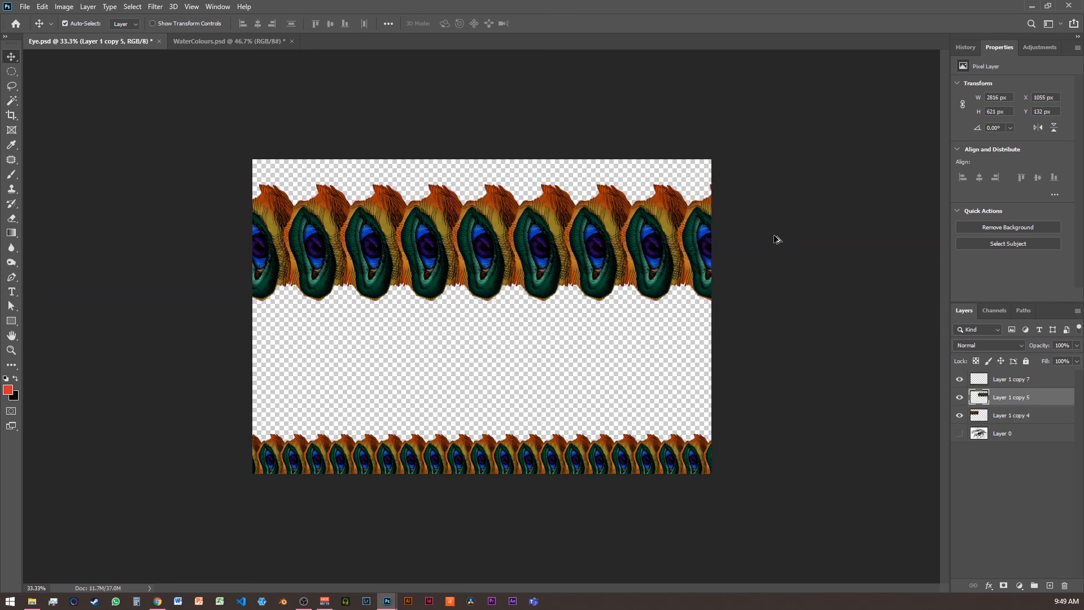
left_click(1008, 419, "shift")
right_click(1007, 414)
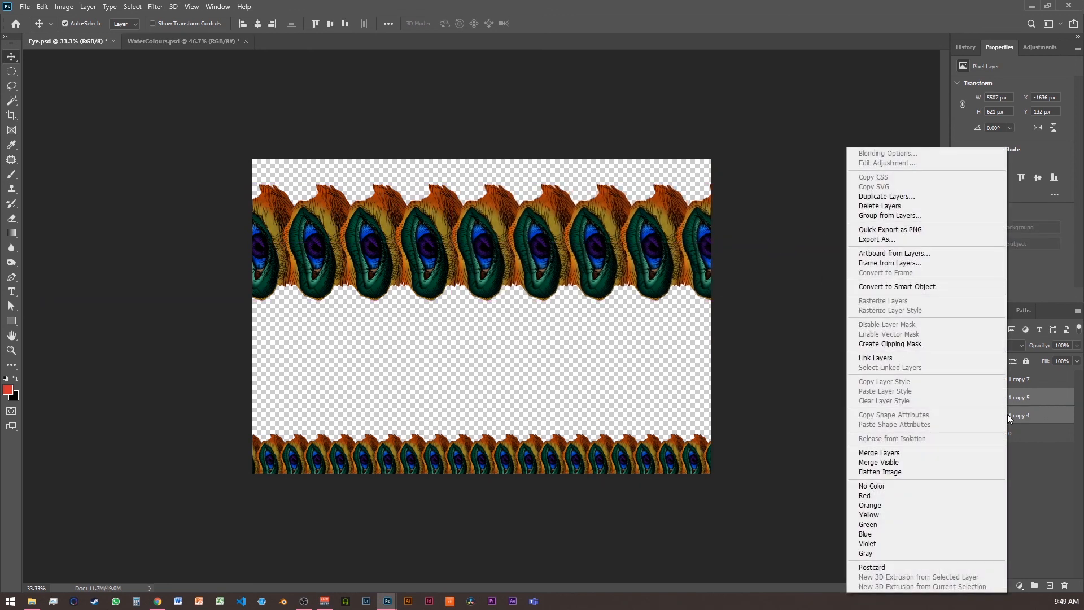
left_click(928, 454)
left_click_drag(573, 233, 648, 240)
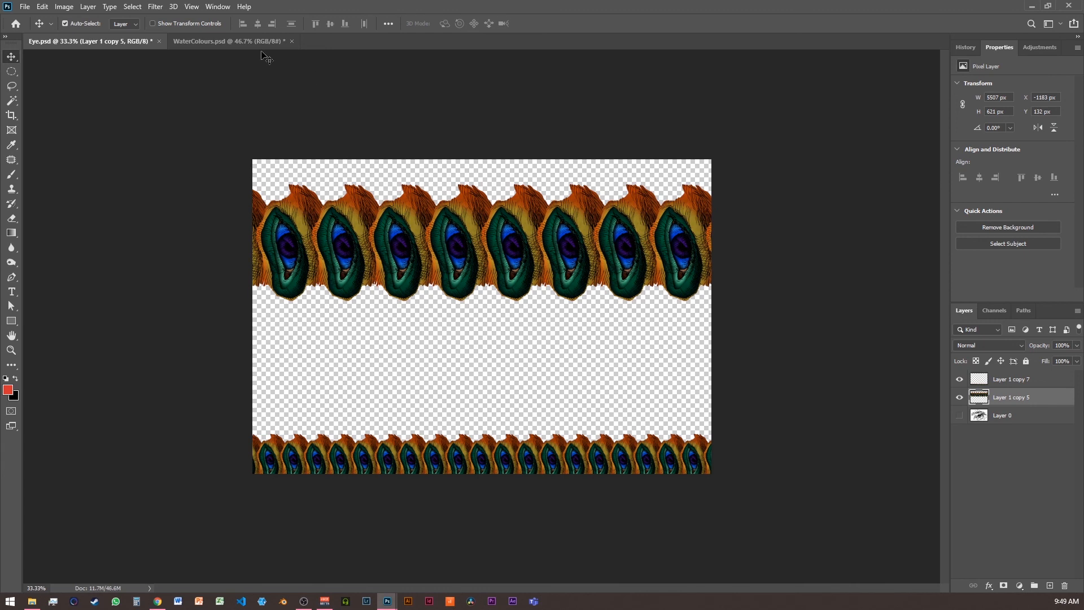
left_click(154, 7)
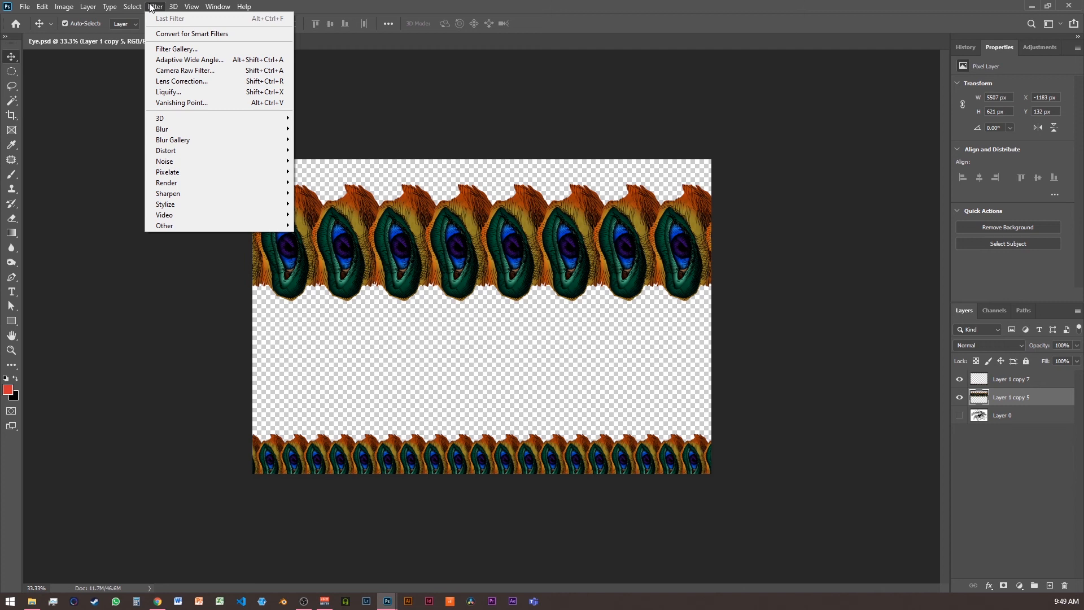
mouse_move(216, 154)
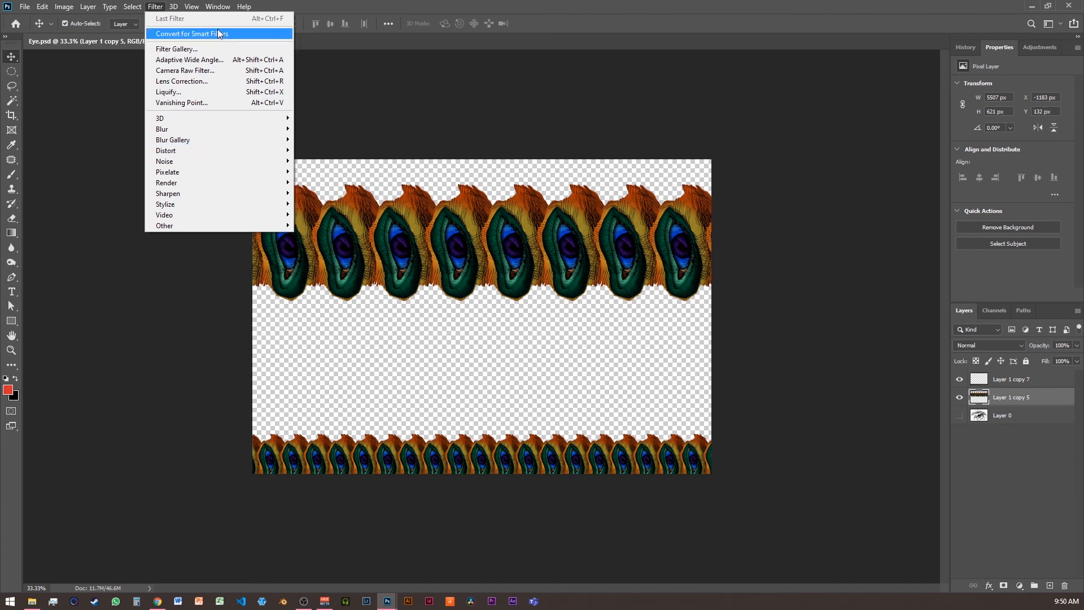
mouse_move(133, 7)
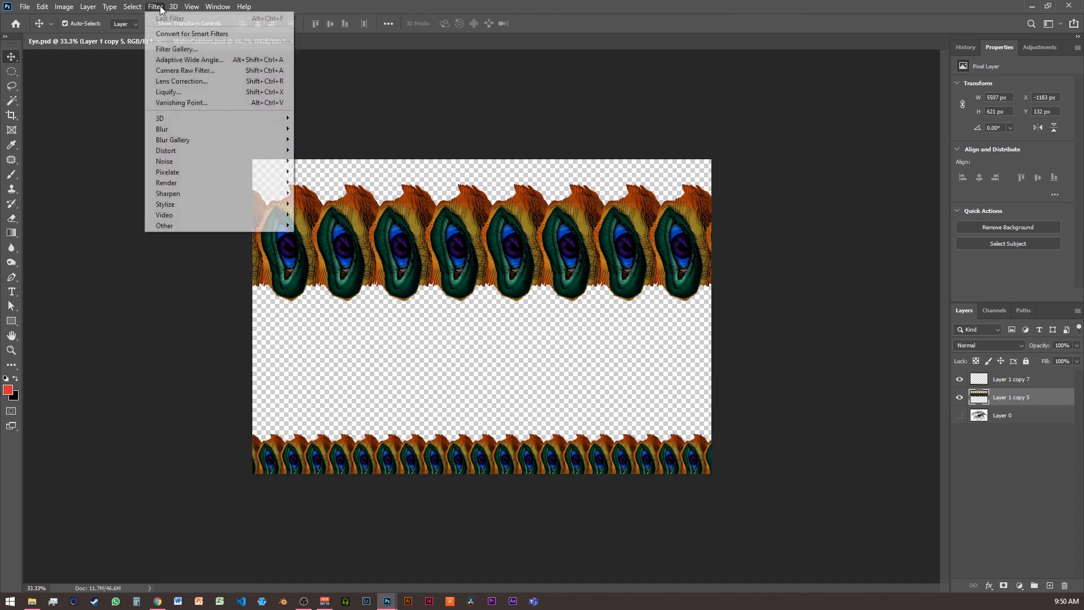
left_click(517, 334)
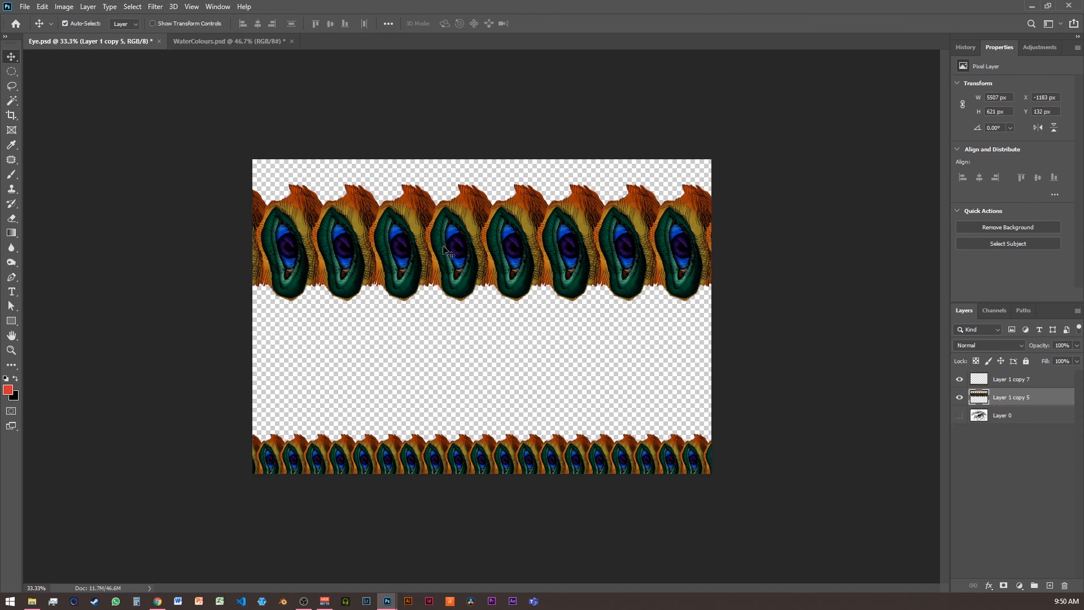
Warp the large eye row into an Arc with a 100% bend.
key("ctrl+t")
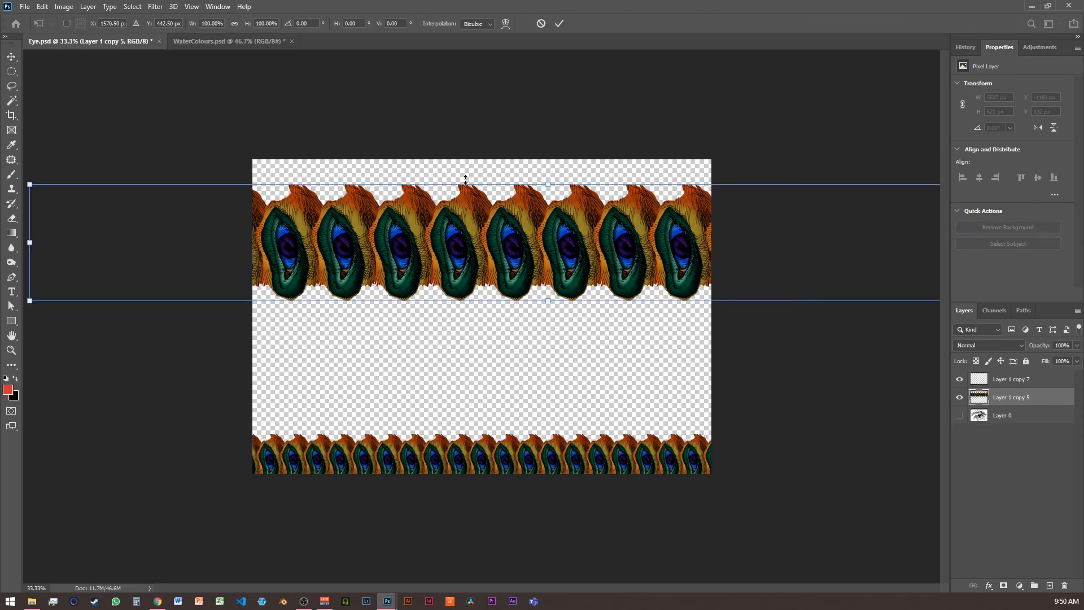
left_click(507, 24)
left_click(292, 22)
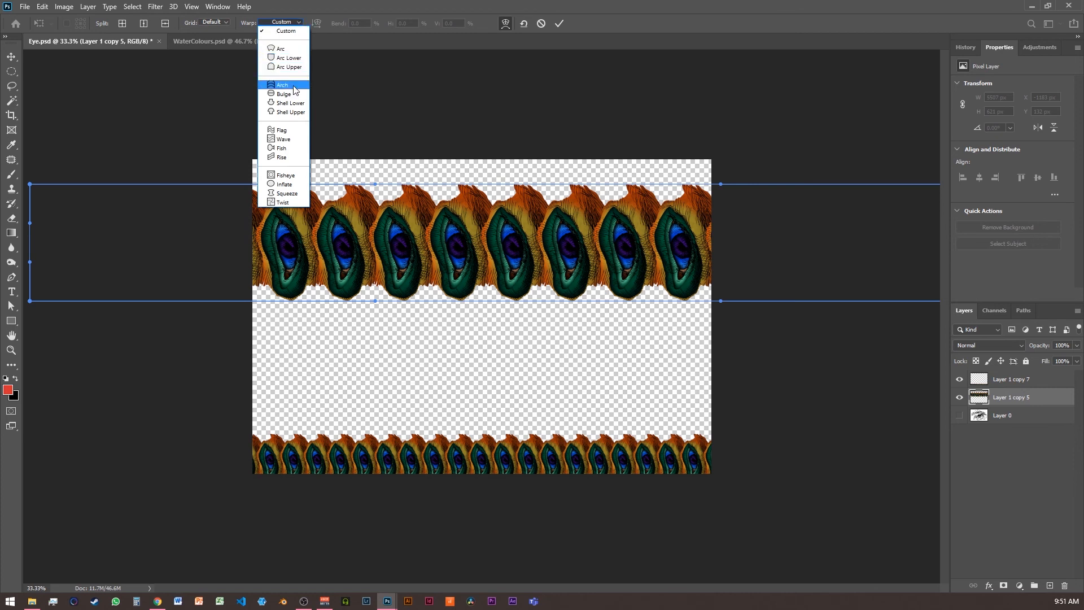
left_click(290, 50)
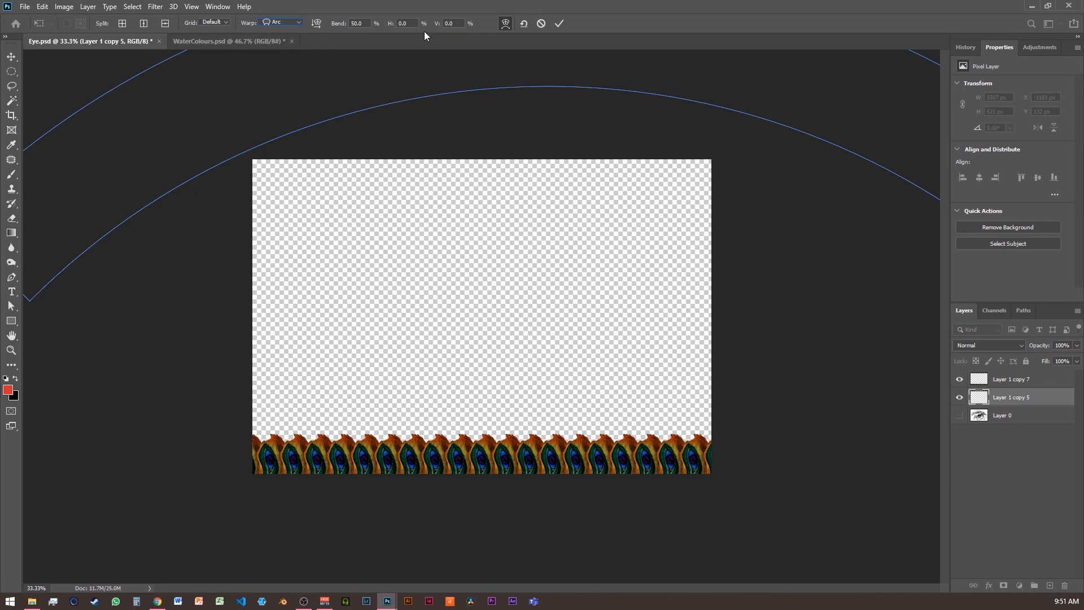
left_click_drag(346, 24, 780, 16)
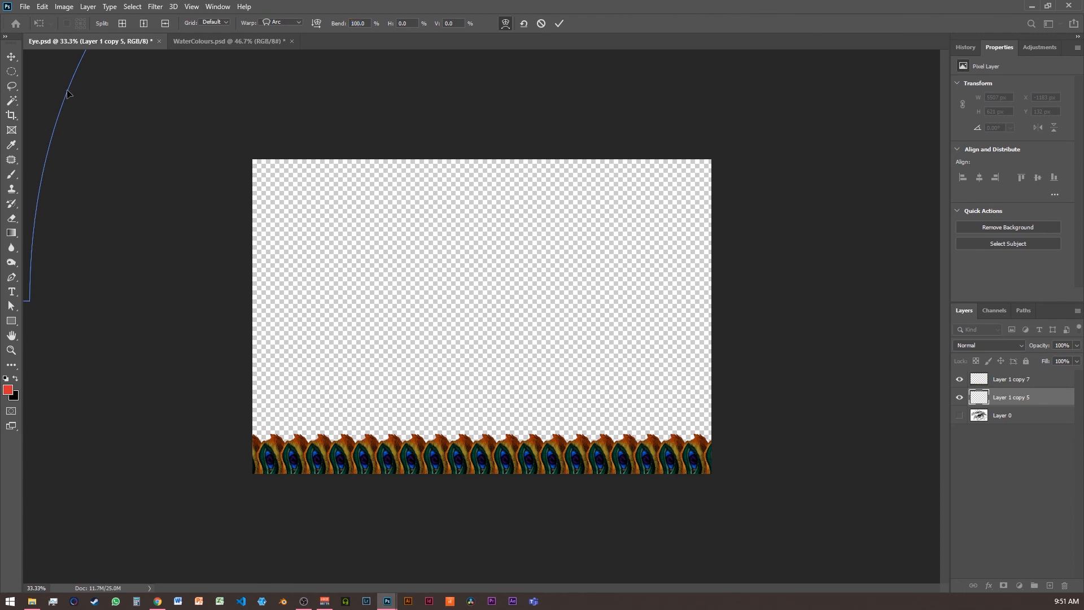
left_click(559, 23)
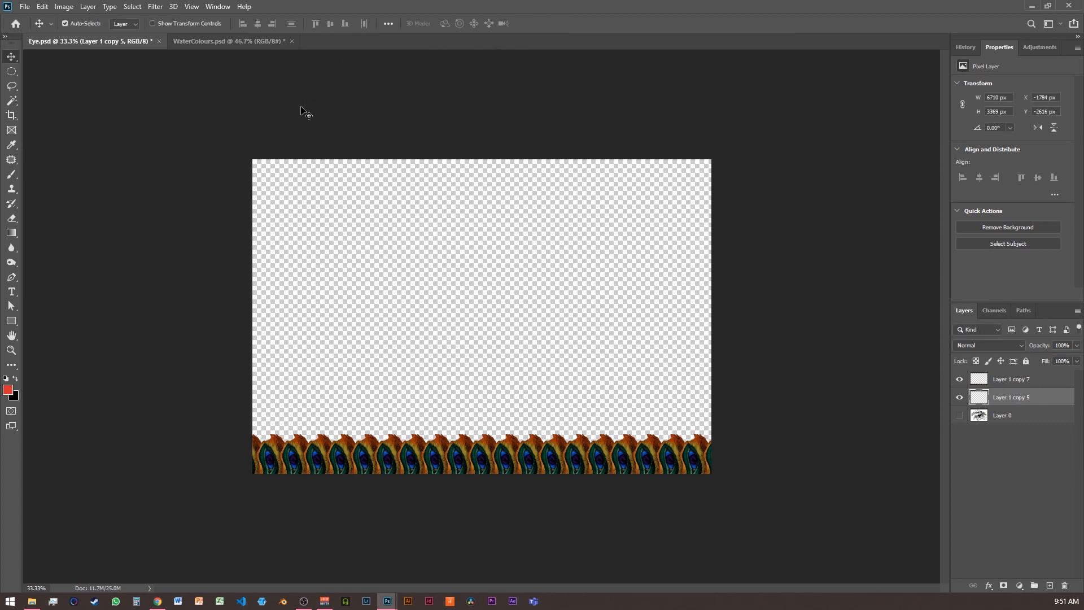
Scale the arched eye row down to about 2895 × 1454 px and centre it on the canvas's upper edge at X -228, Y -727 px.
key("ctrl+minus")
key("ctrl+minus")
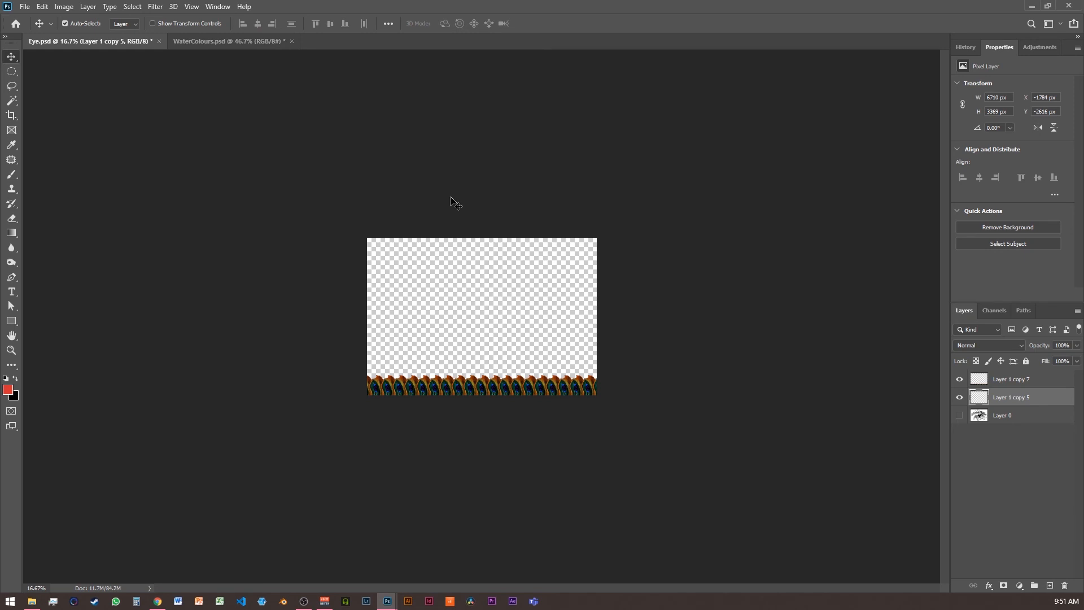
key("ctrl+t")
left_click_drag(517, 166, 485, 318)
left_click_drag(797, 466, 619, 375)
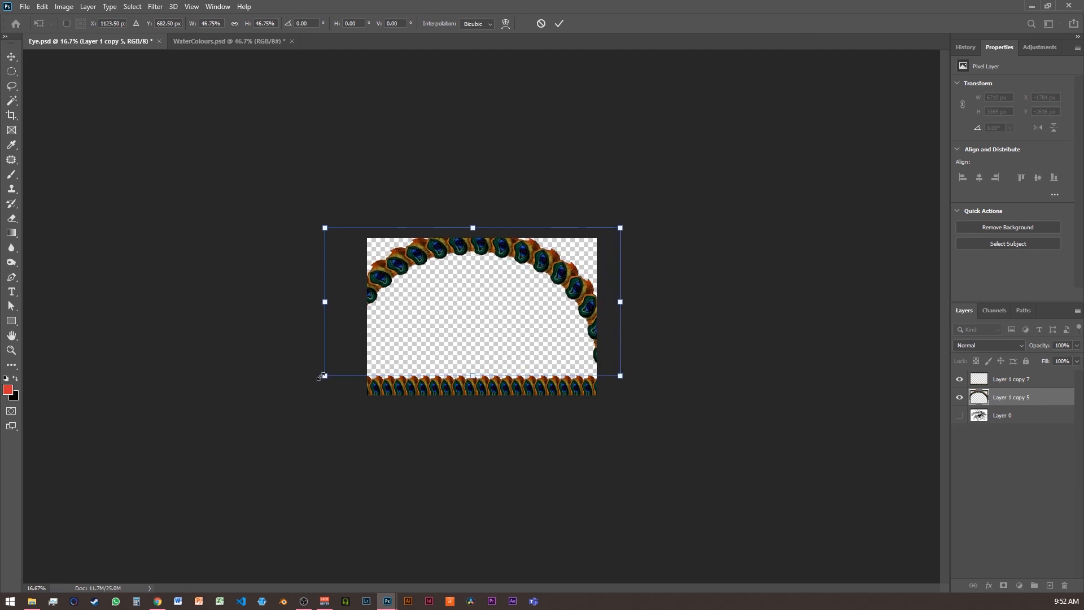
left_click_drag(323, 376, 348, 364)
left_click_drag(502, 244, 502, 184)
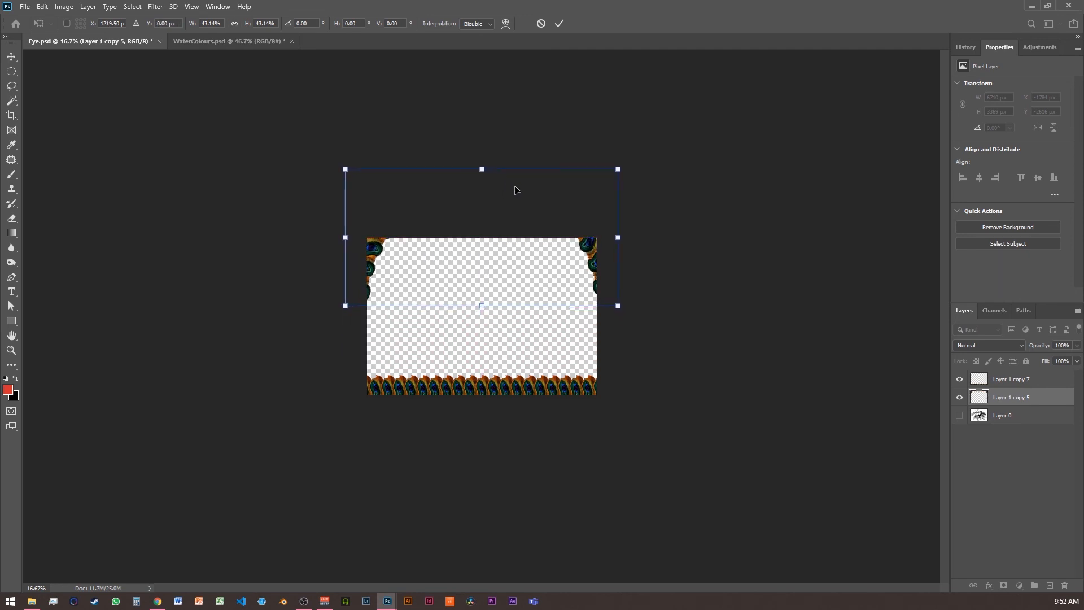
key("Return")
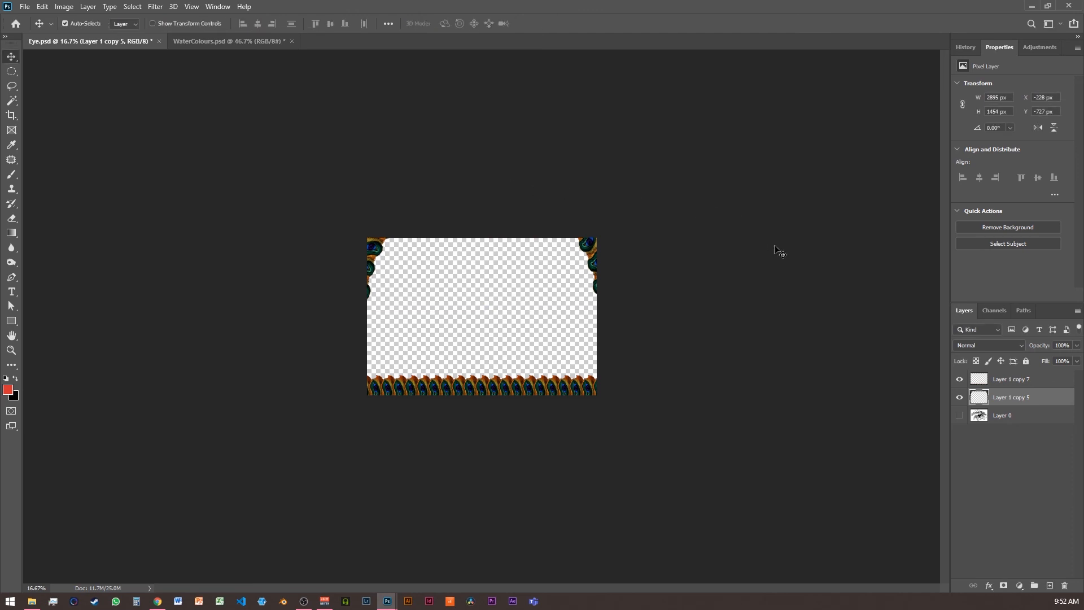
Duplicate the eye arch, flip the copy both ways below the original to close a ring, and merge both arches into one layer.
left_click_drag(1018, 401, 1049, 586)
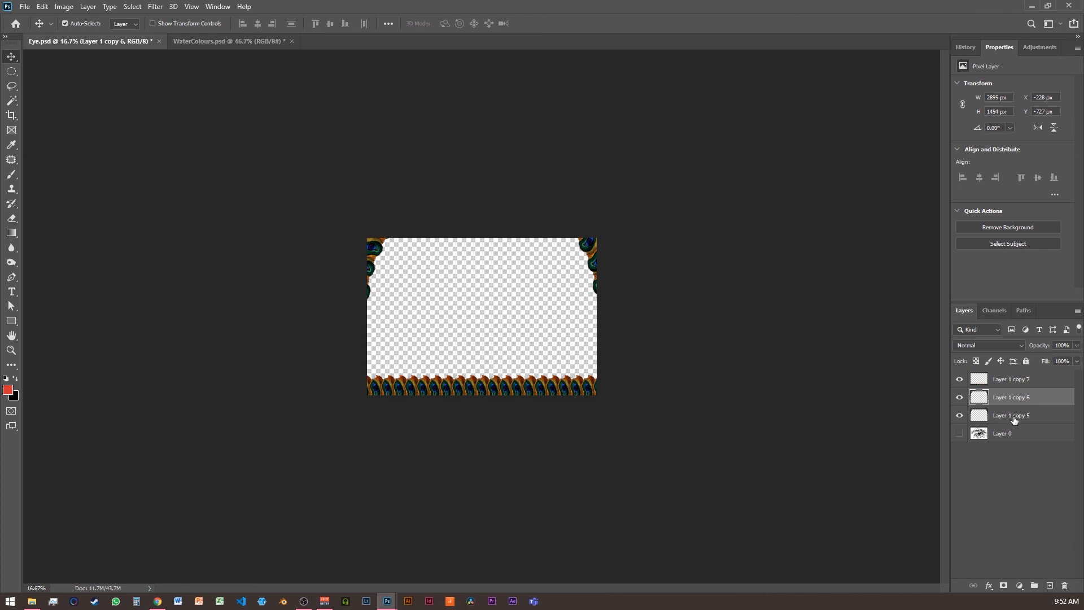
key("ctrl+t")
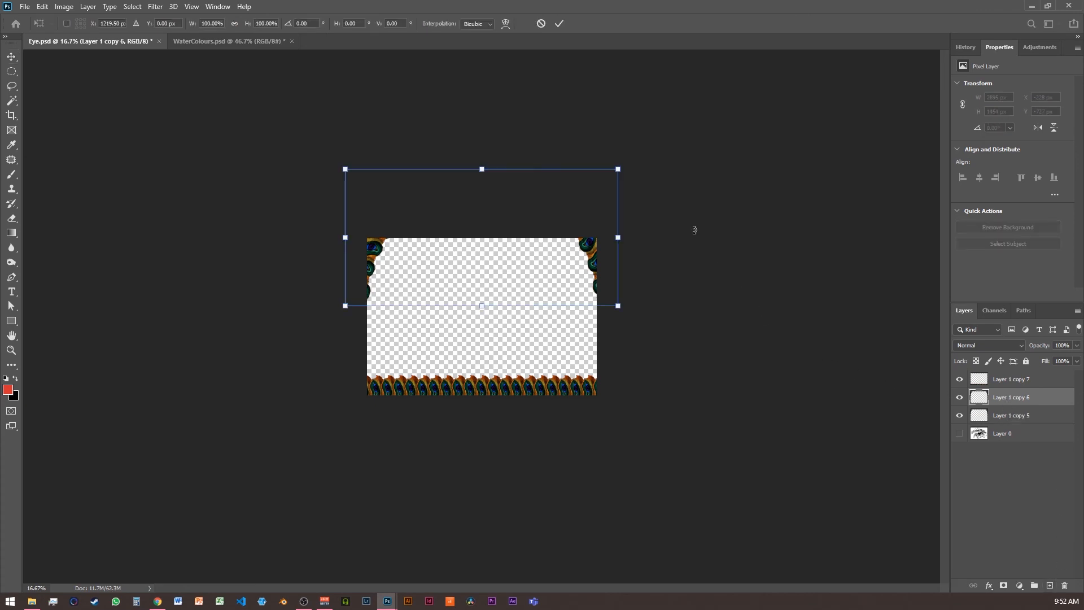
left_click_drag(627, 162, 367, 296)
left_click_drag(443, 293, 441, 434)
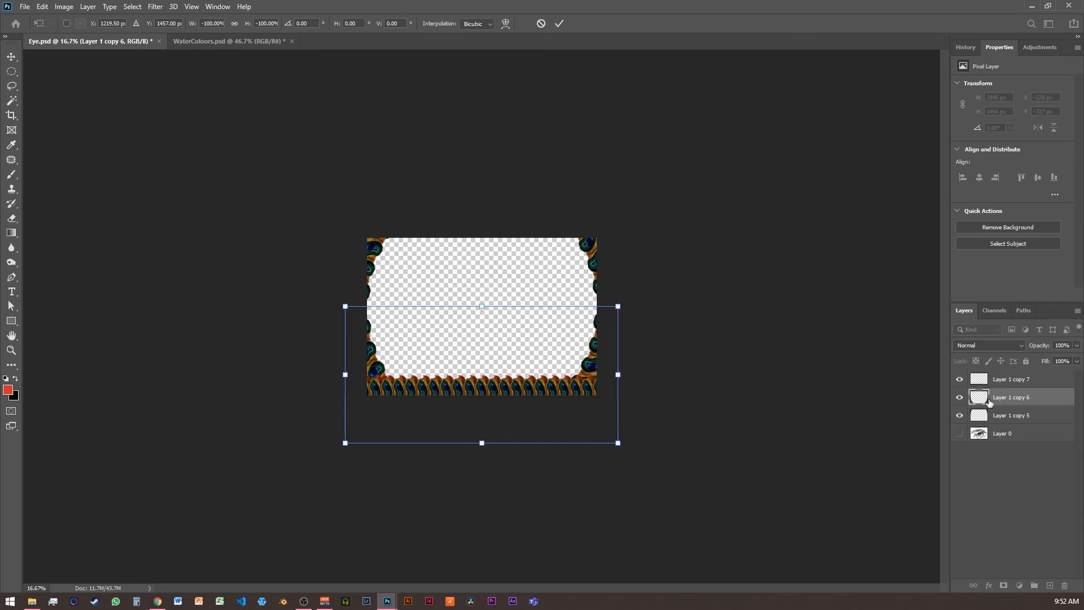
left_click(1003, 417, "shift")
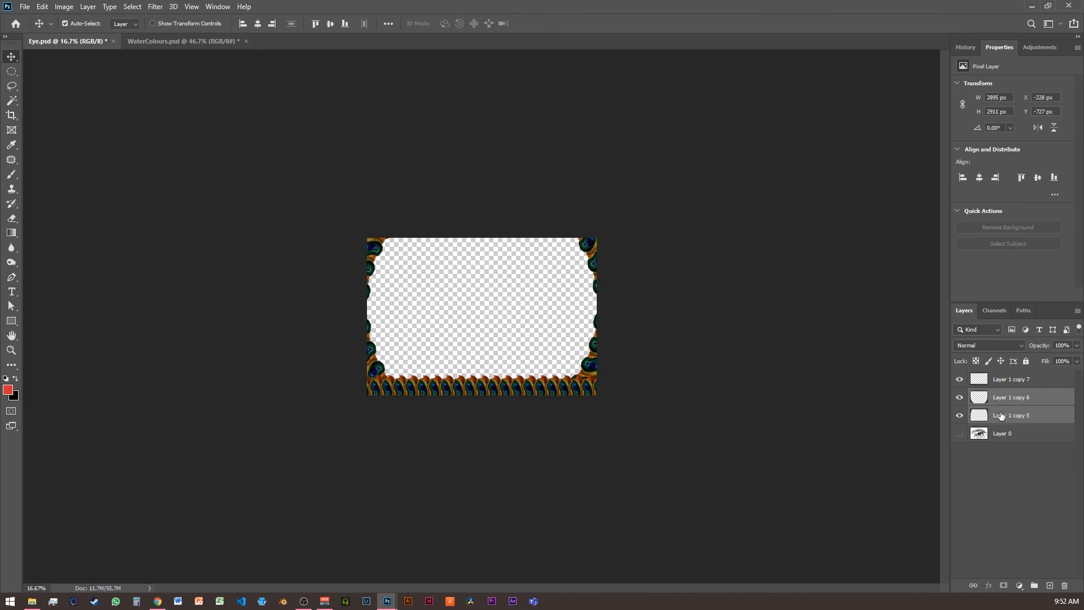
right_click(1001, 416)
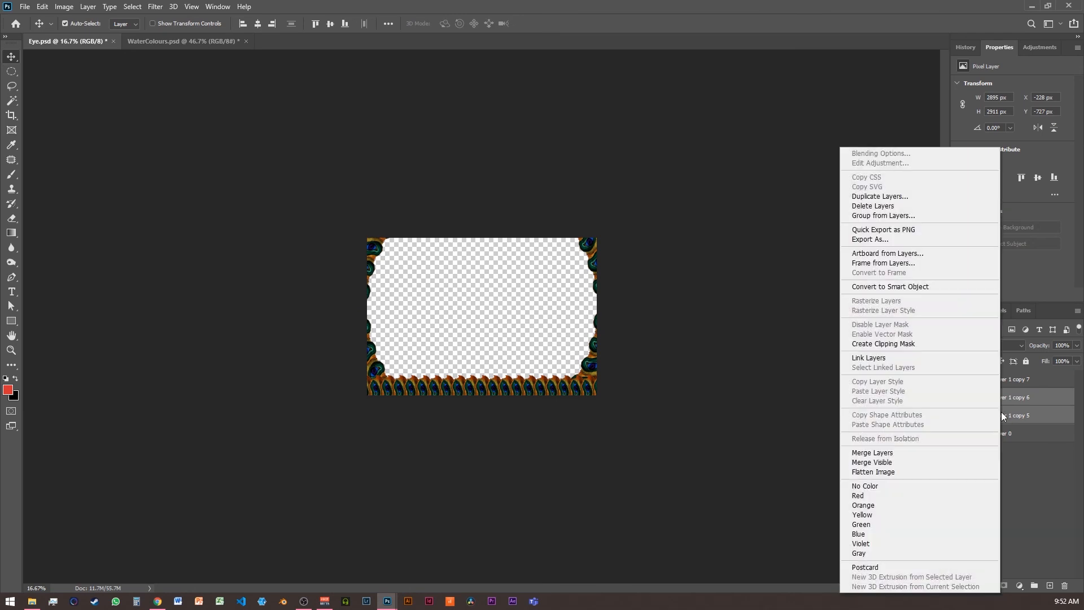
left_click(903, 455)
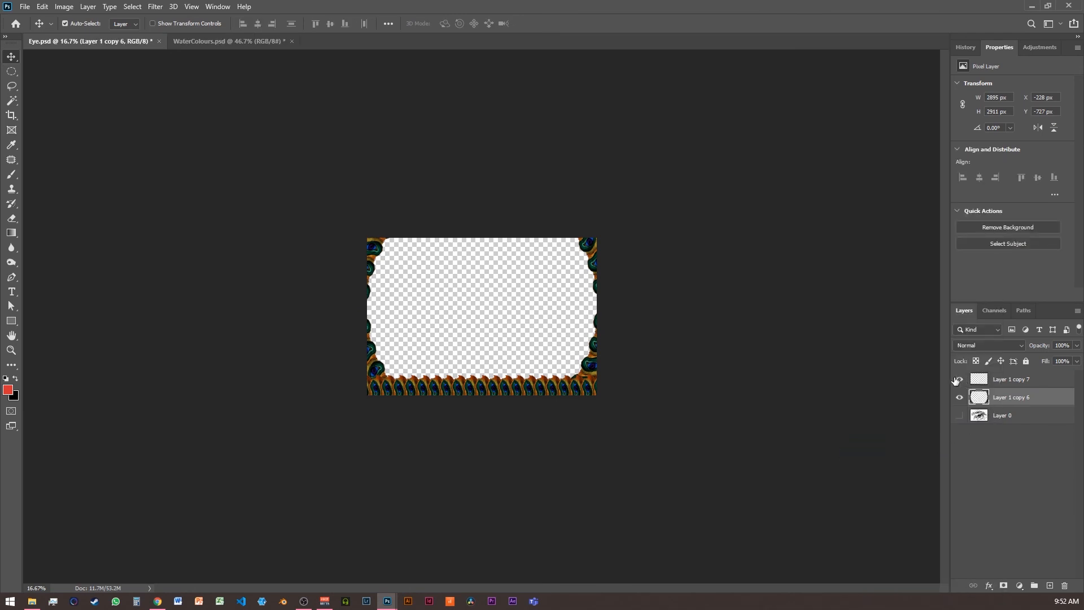
Delete the small eye row layer and move the merged eye ring down to Y -620 px to centre it on the canvas.
left_click_drag(1011, 381, 1066, 585)
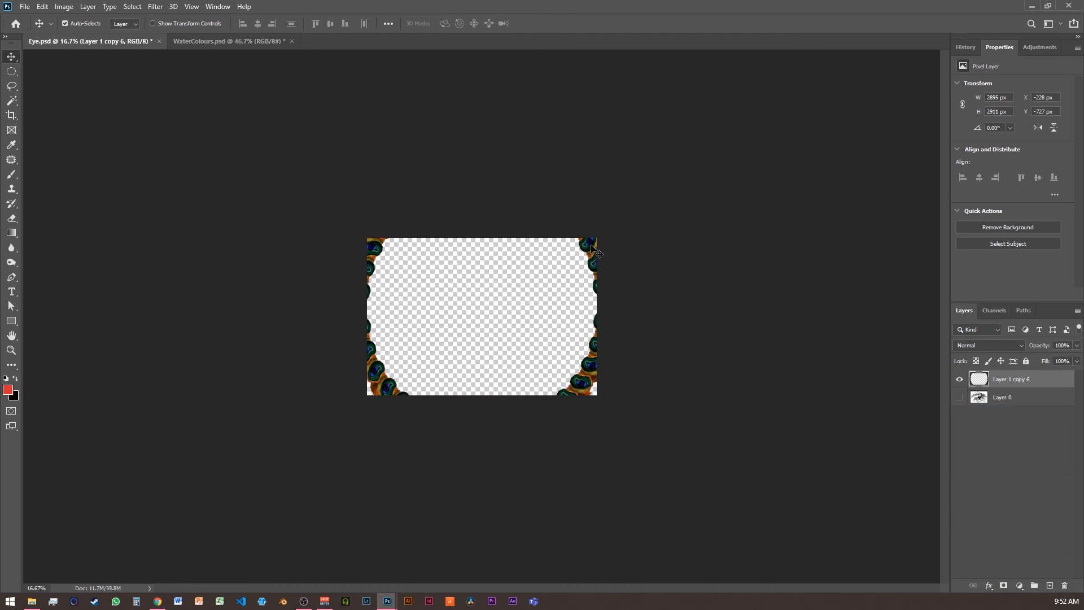
left_click_drag(585, 244, 587, 254)
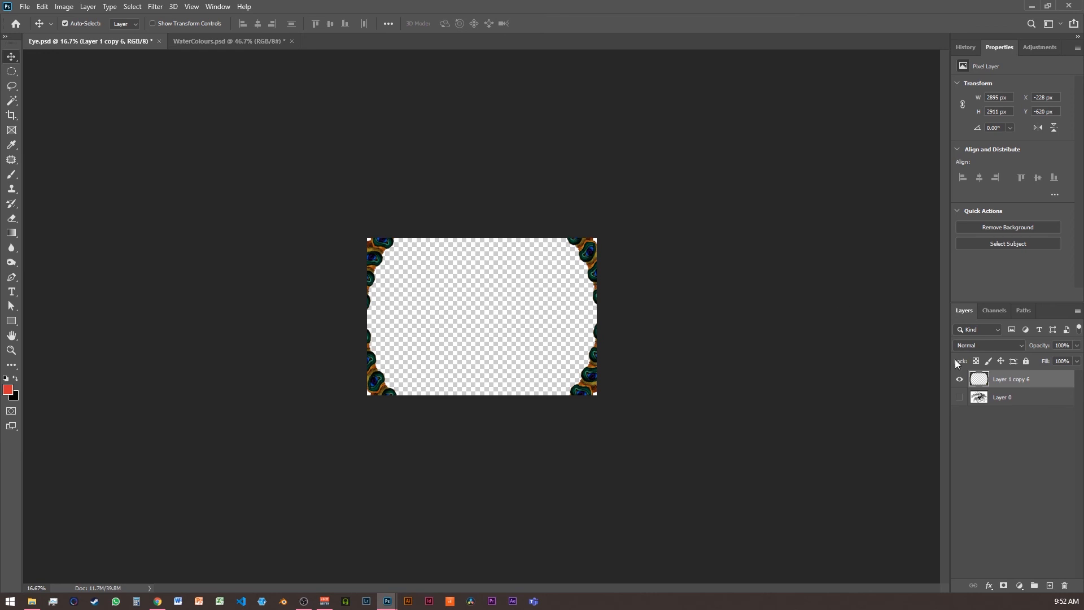
Duplicate the eye ring, scale the copy around its centre to about 87.8% and place it beneath the original ring layer.
left_click_drag(1014, 381, 1049, 585)
key("ctrl+t")
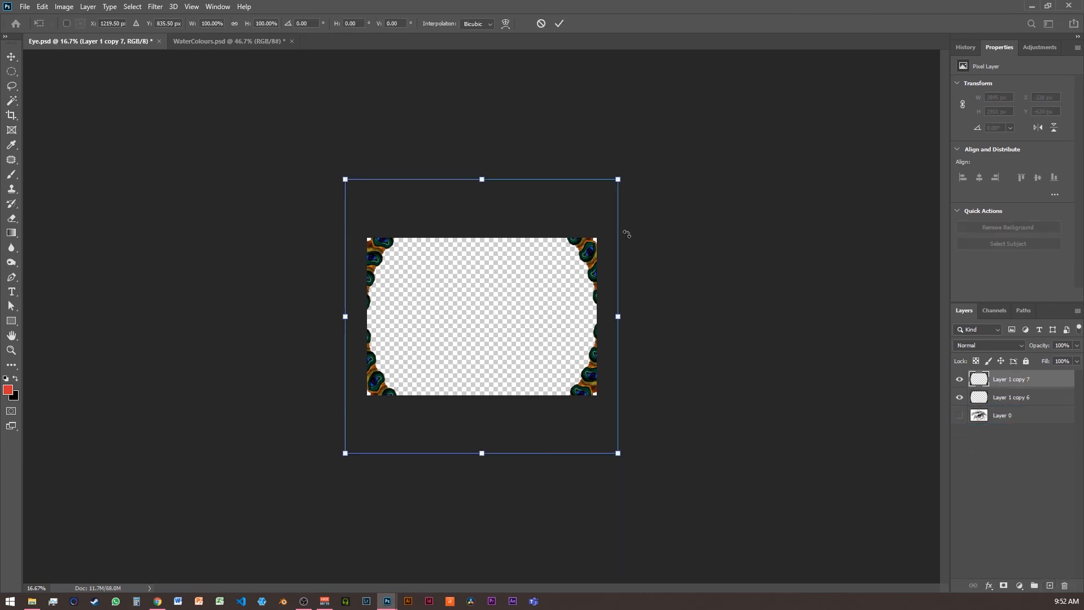
left_click_drag(617, 180, 604, 199)
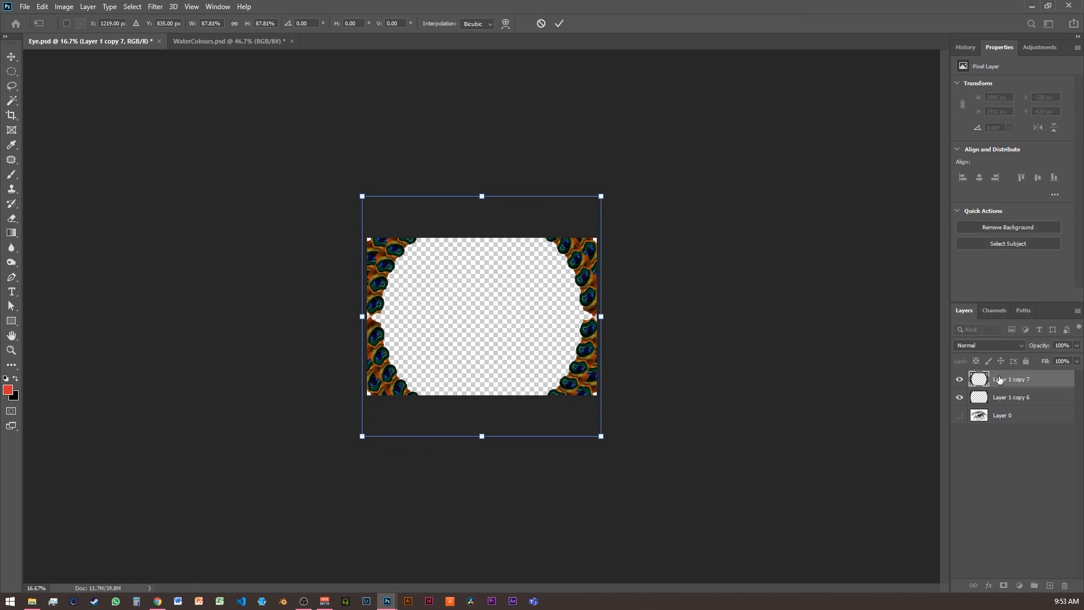
key("Return")
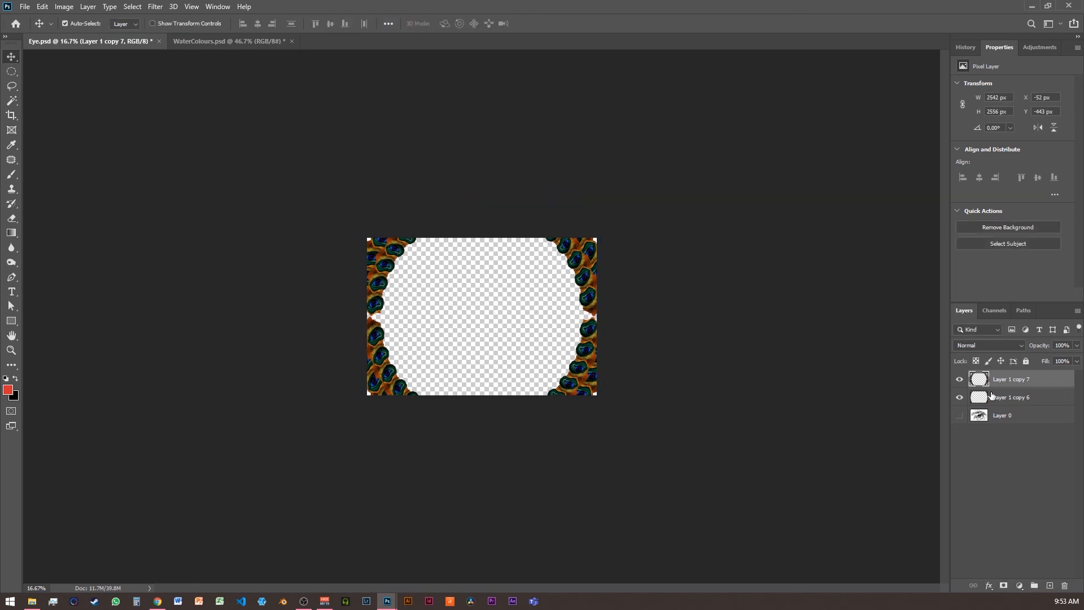
left_click_drag(1002, 380, 1006, 400)
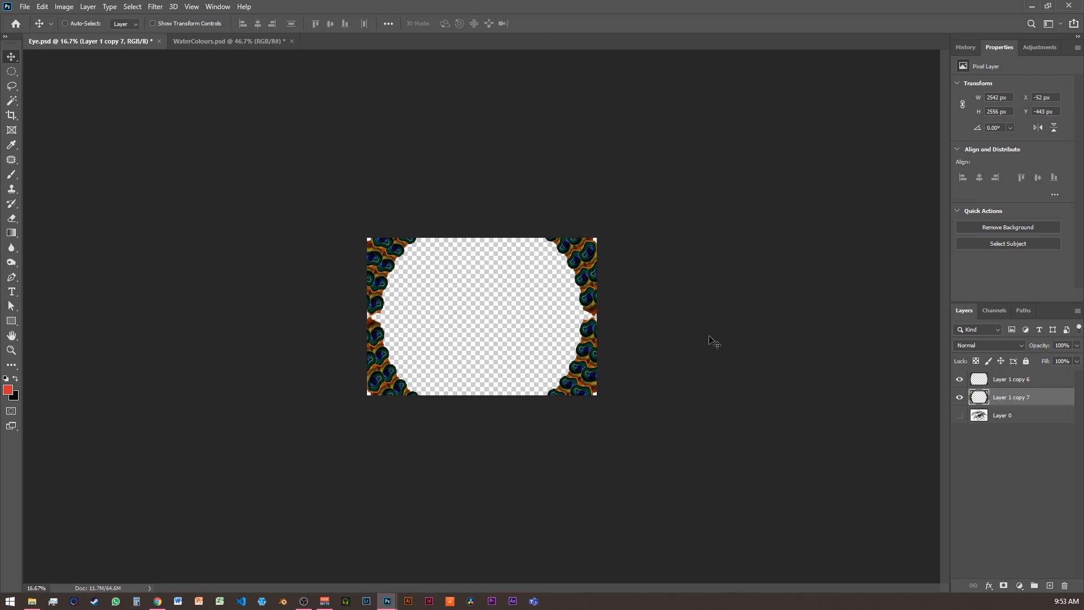
Duplicate the second ring, Layer 1 copy 7, and scale the copy around its centre to about 87.5%.
left_click_drag(1033, 402, 1049, 582)
key("ctrl+t")
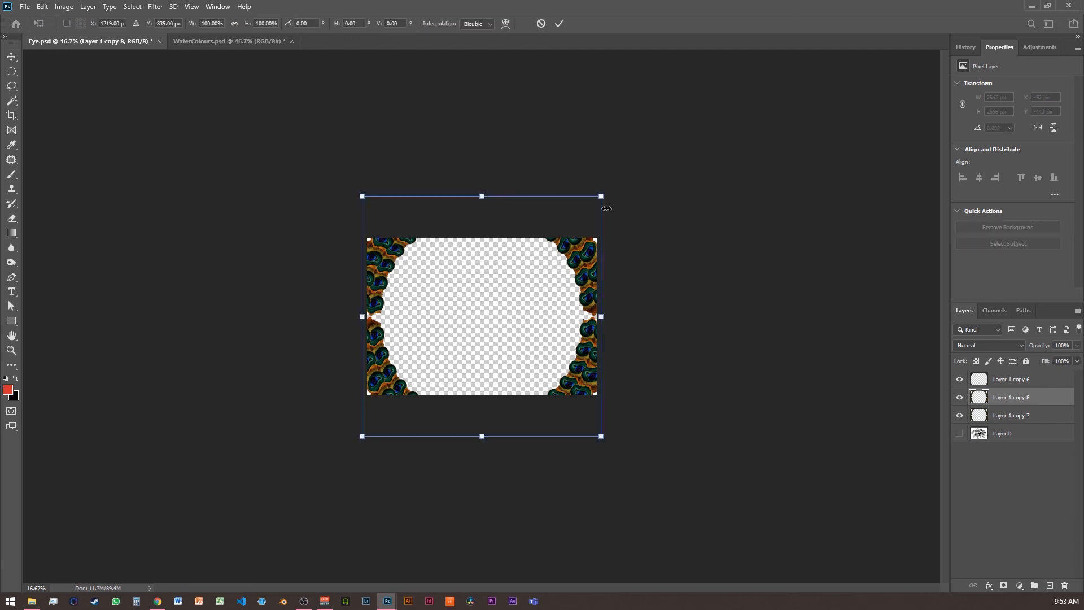
left_click_drag(600, 194, 591, 213)
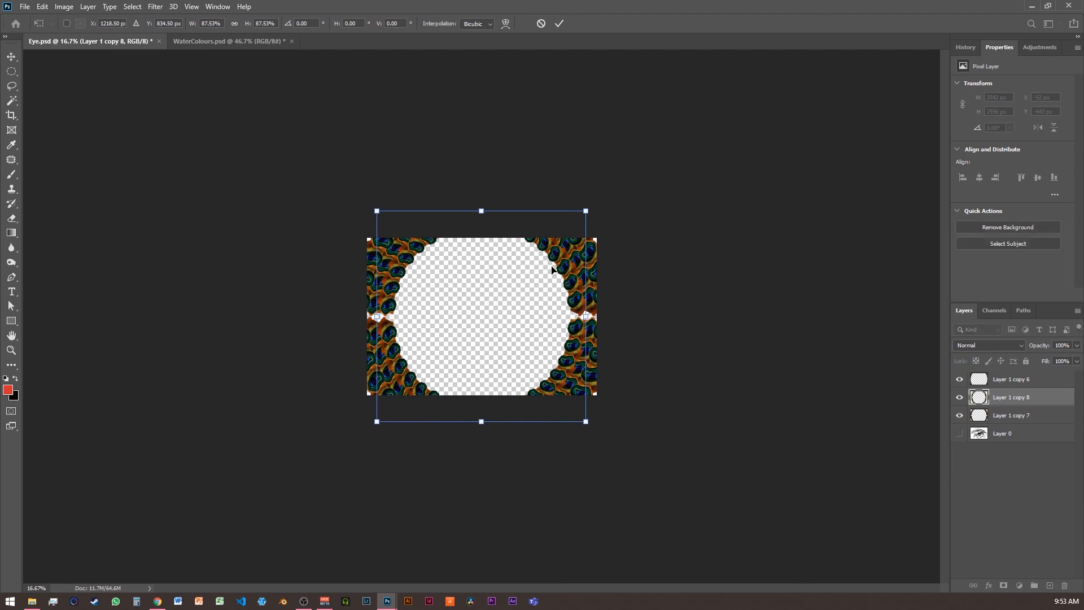
key("Return")
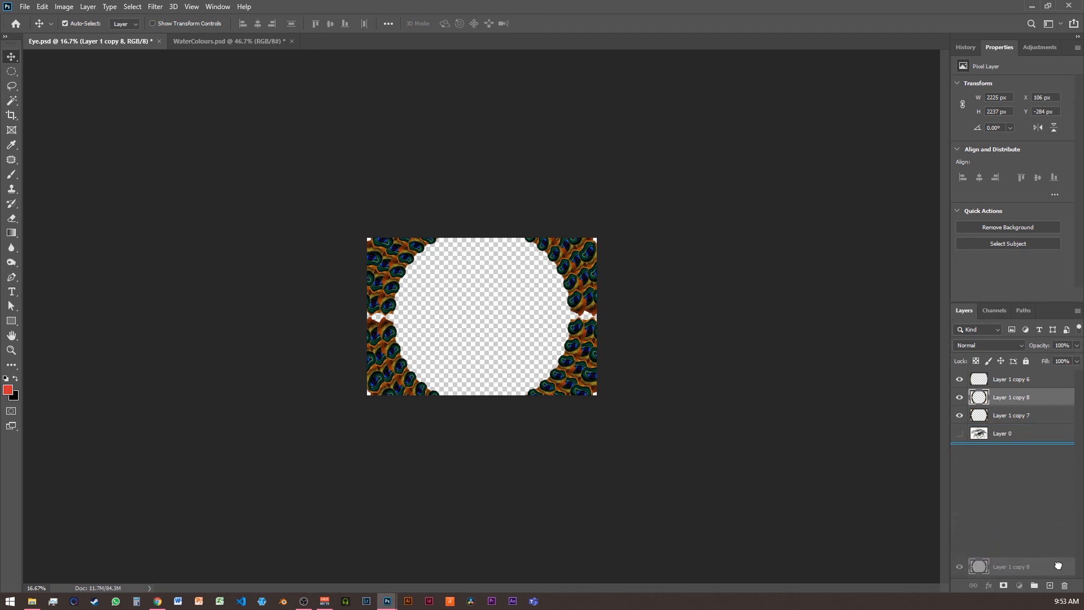
Duplicate the third ring, Layer 1 copy 8, and scale the copy around its centre to about 88.5%.
key("ctrl+j")
key("ctrl+t")
left_click_drag(587, 208, 577, 220)
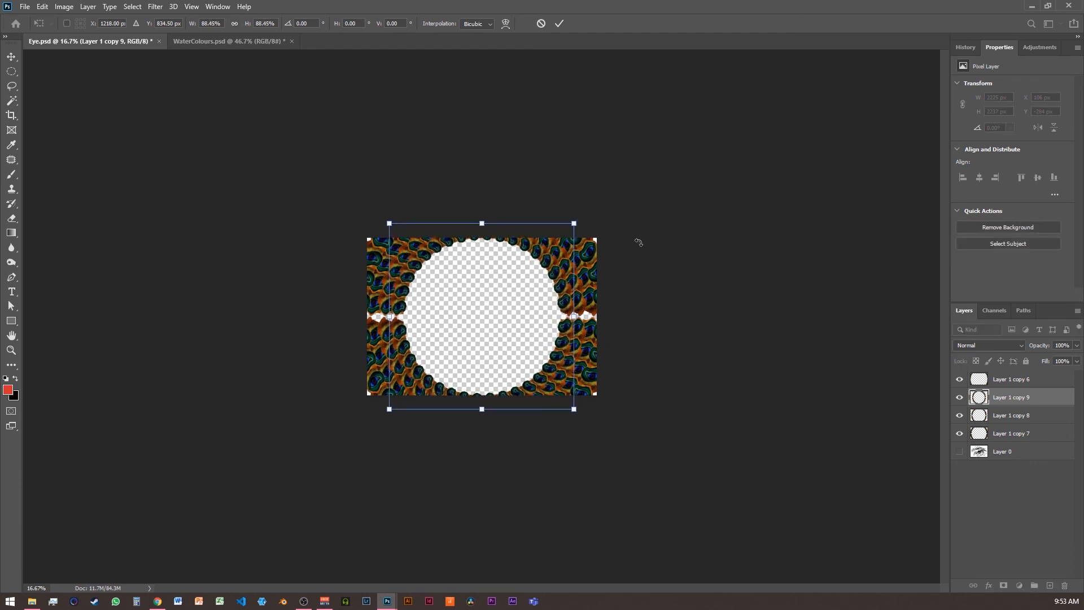
key("Return")
Duplicate the fourth ring, Layer 1 copy 9, and scale the copy around its centre to about 1711 × 1721 px.
left_click_drag(1009, 397, 1048, 585)
key("ctrl+t")
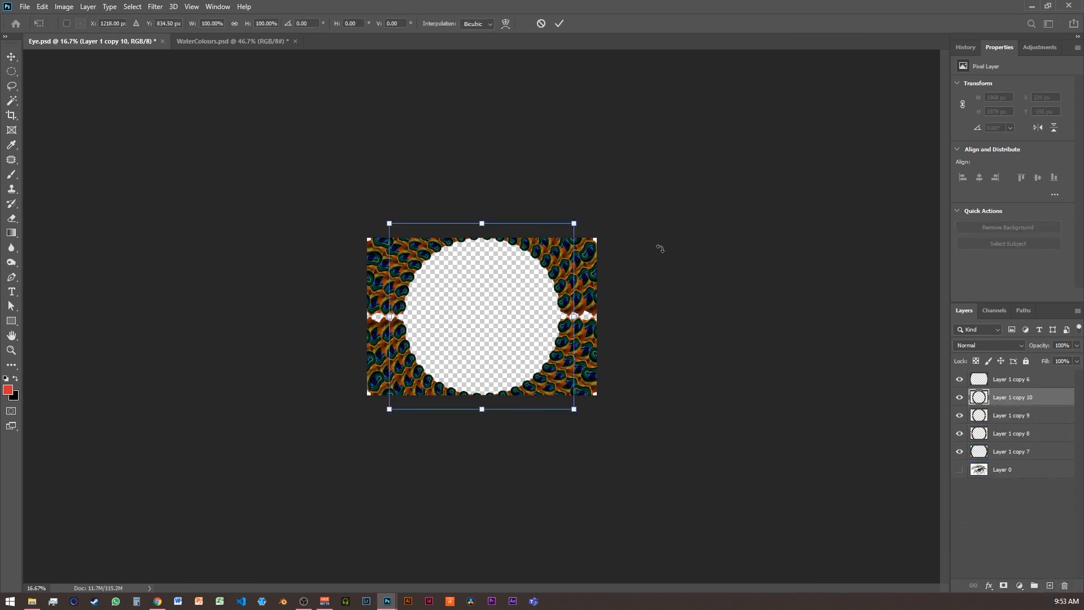
left_click_drag(574, 223, 561, 233)
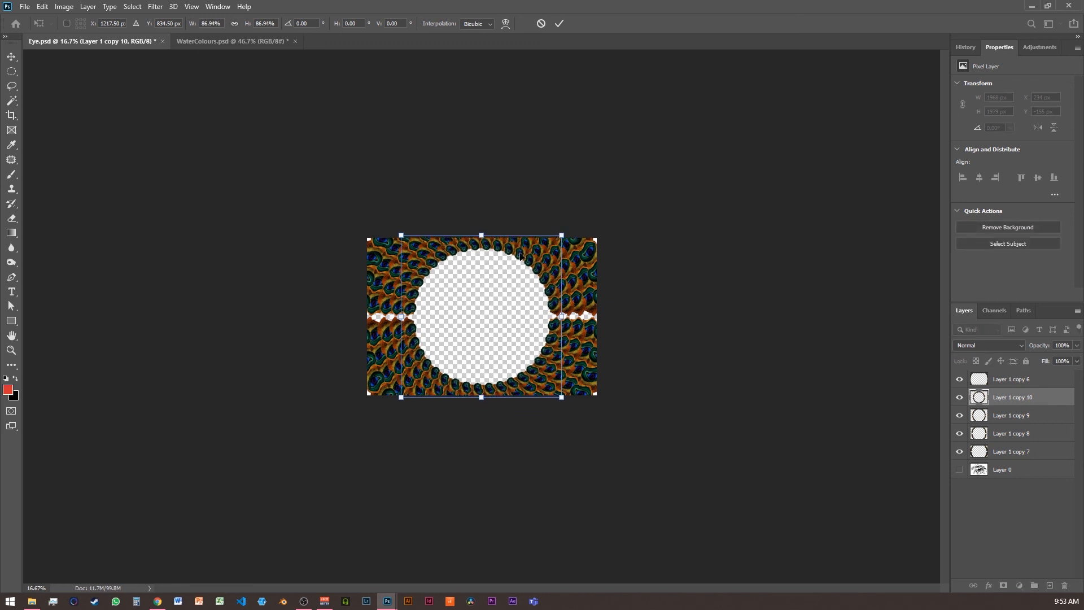
key("Return")
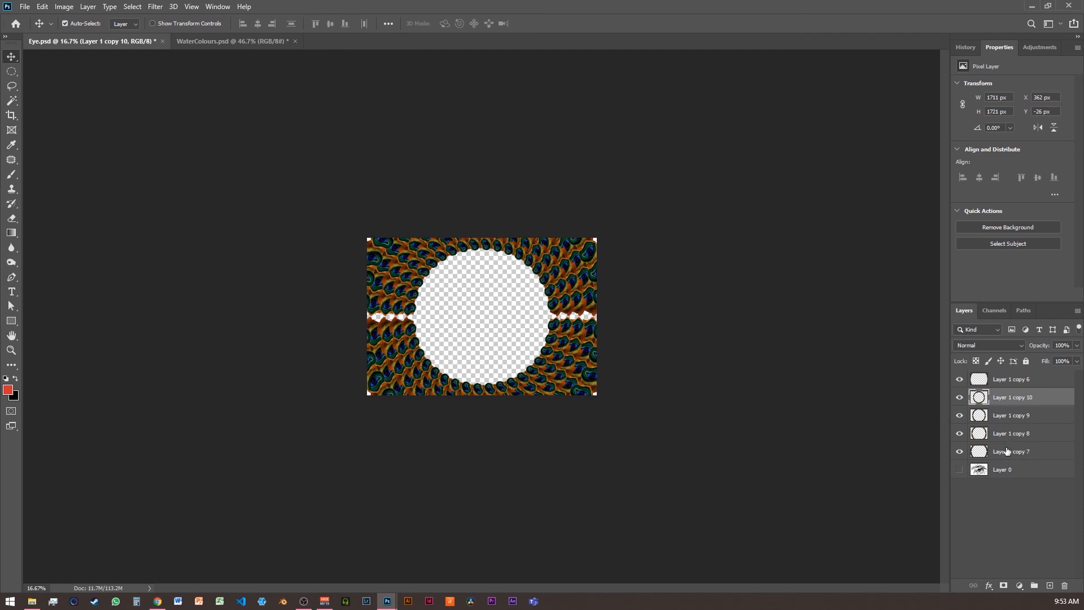
Reorder the ring layers from largest to smallest so that each smaller ring lies beneath the next larger one.
left_click_drag(1001, 452, 994, 388)
right_click(994, 387)
left_click(747, 266)
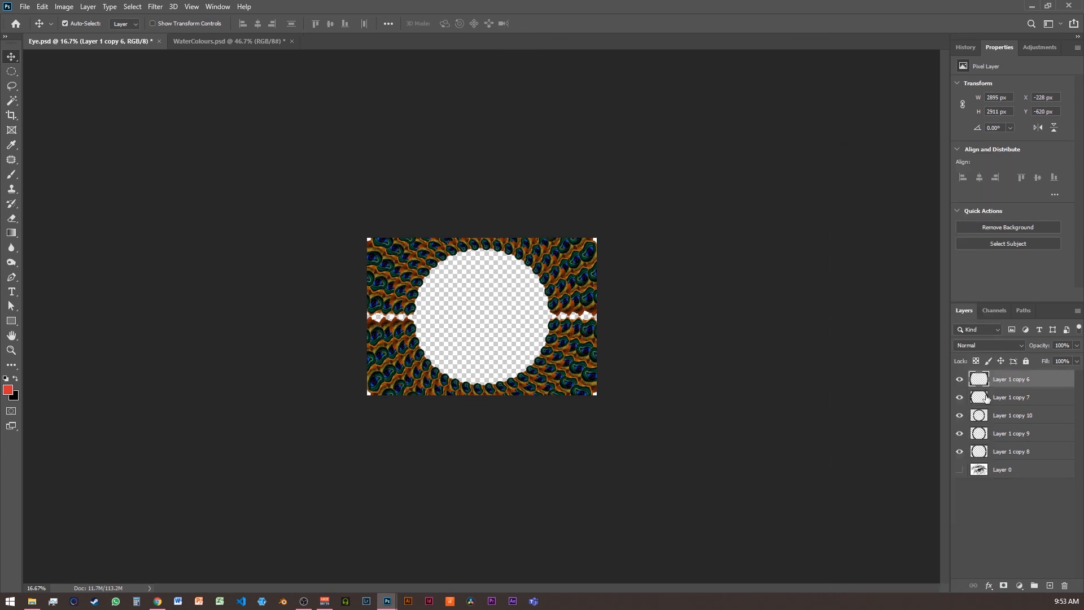
left_click_drag(1012, 450, 1001, 404)
left_click_drag(1005, 451, 1004, 435)
left_click(1007, 451)
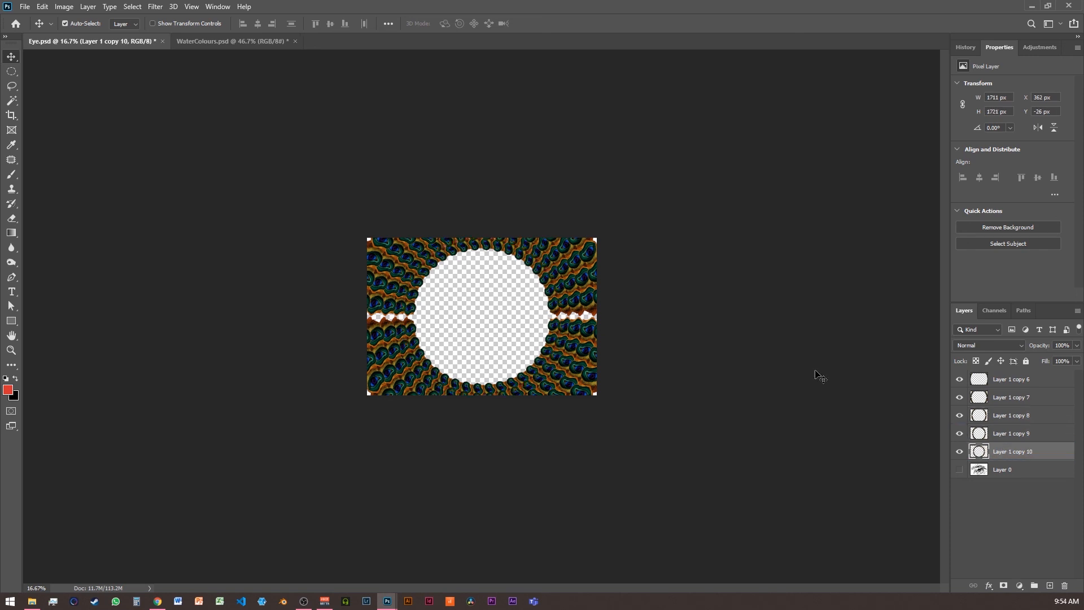
Rotate the second-largest ring, Layer 1 copy 7, slightly clockwise to offset its side gaps.
left_click(1007, 402)
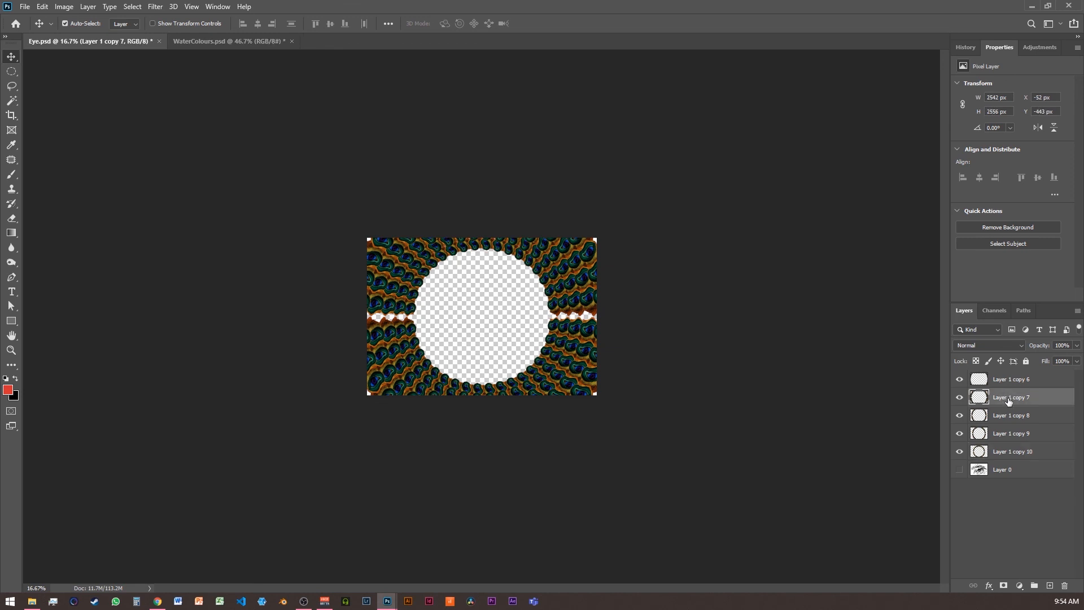
key("ctrl+t")
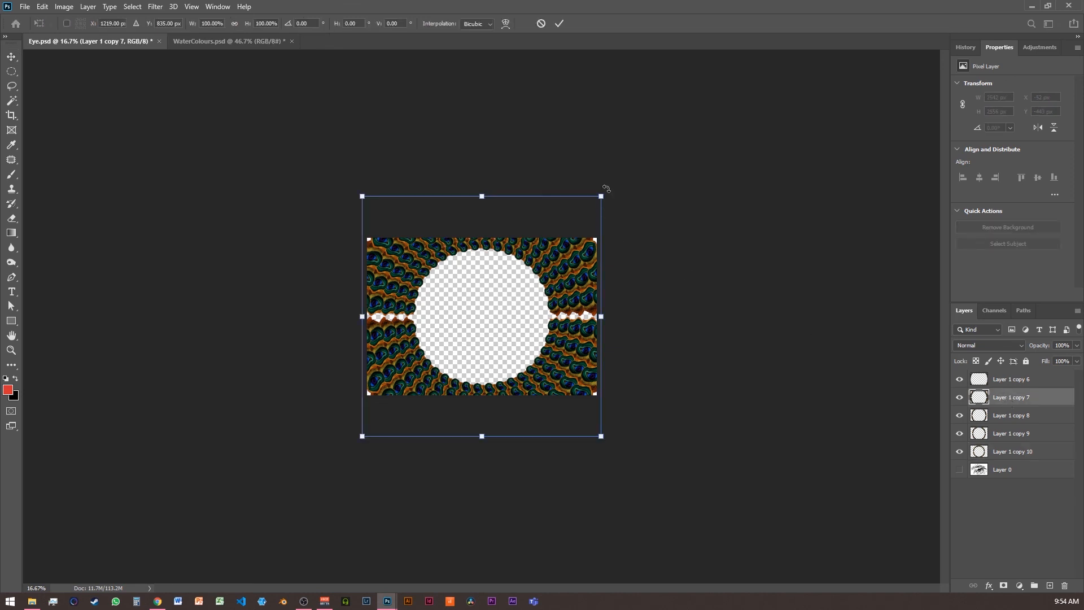
left_click_drag(606, 188, 623, 208)
key("Return")
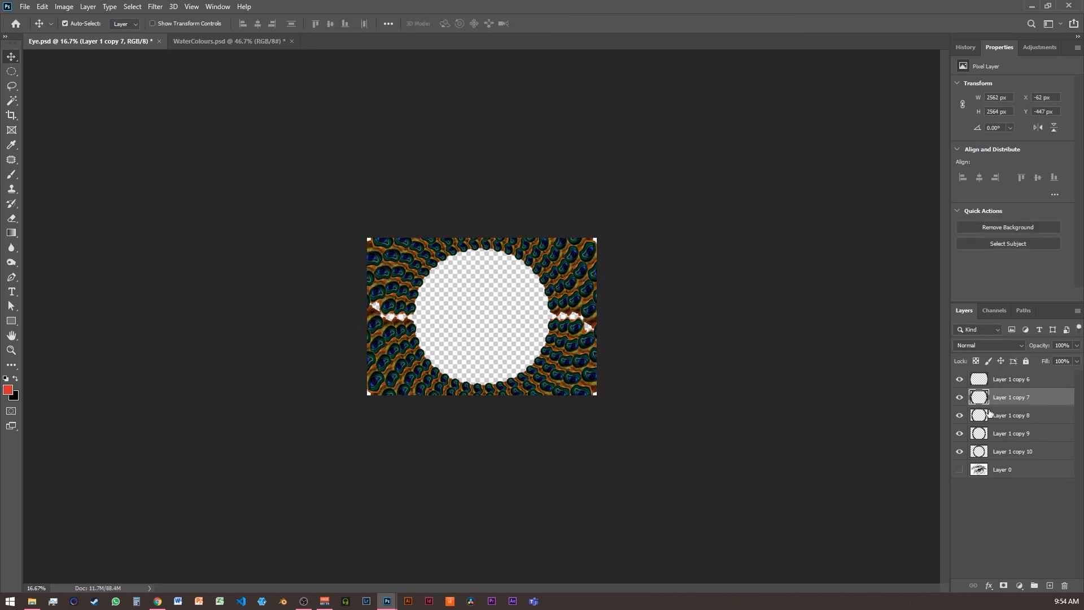
Rotate the third-largest ring, Layer 1 copy 8, slightly clockwise to offset its side gaps.
left_click(1003, 416)
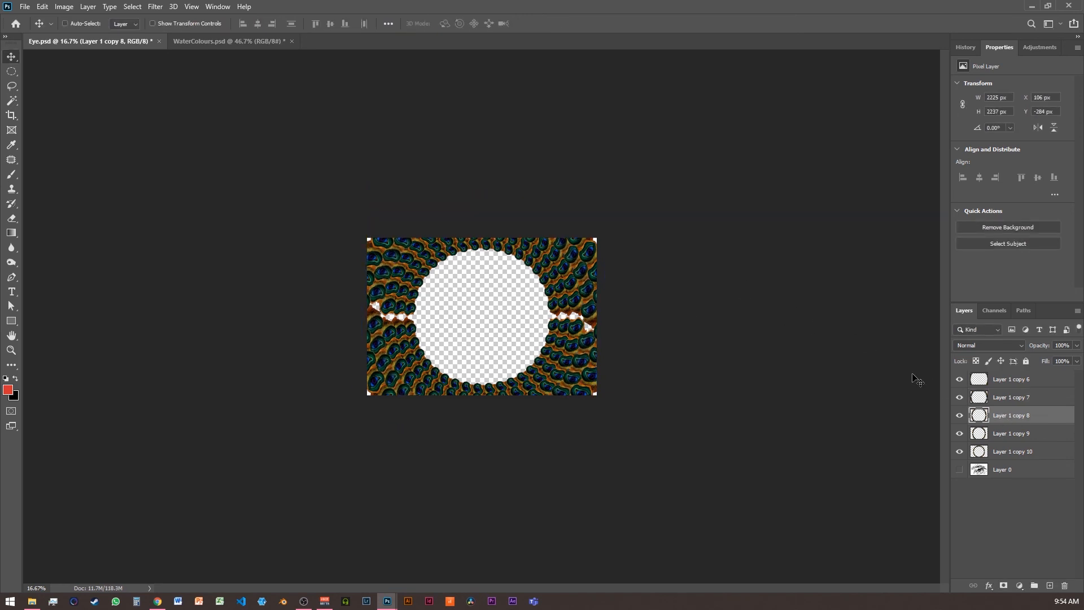
key("ctrl+t")
left_click_drag(596, 207, 600, 216)
key("Return")
Rotate the fourth-largest ring, Layer 1 copy 9, very slightly around its centre to offset its side gaps.
left_click(1008, 436)
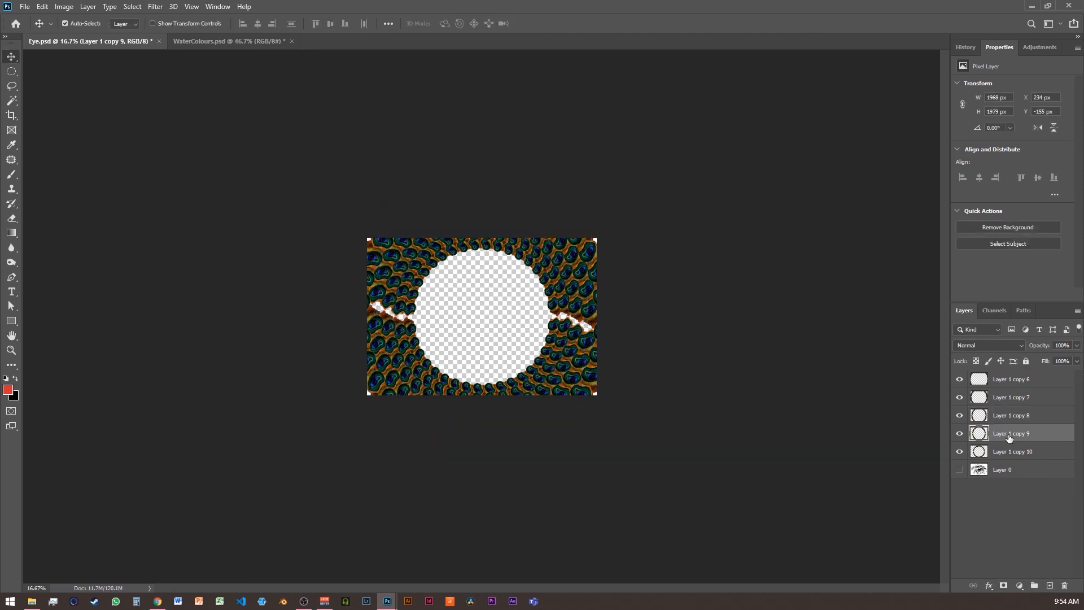
key("ctrl+t")
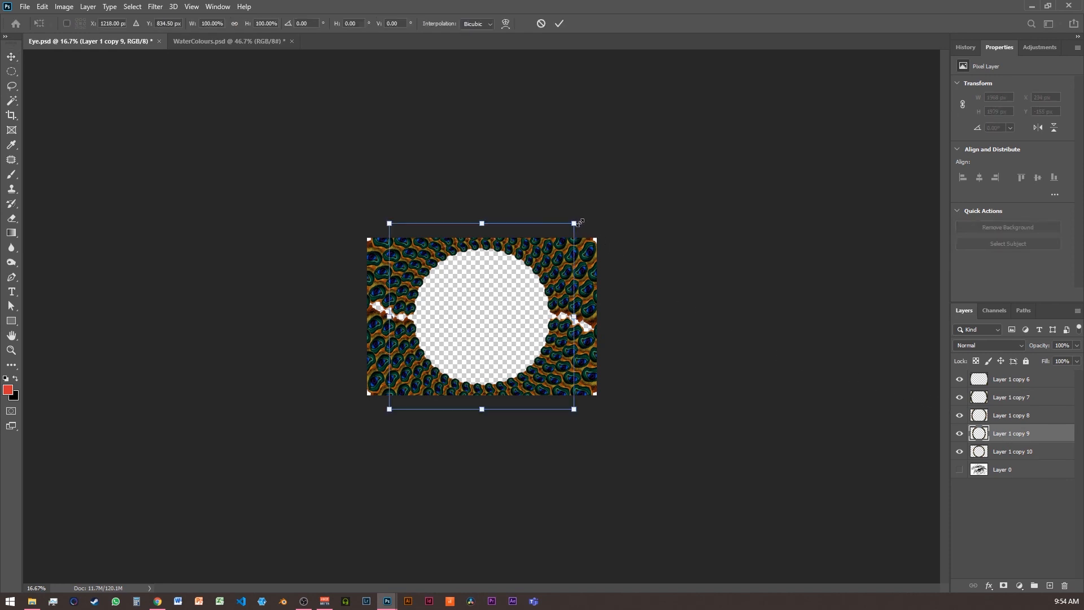
left_click_drag(588, 216, 588, 217)
key("Return")
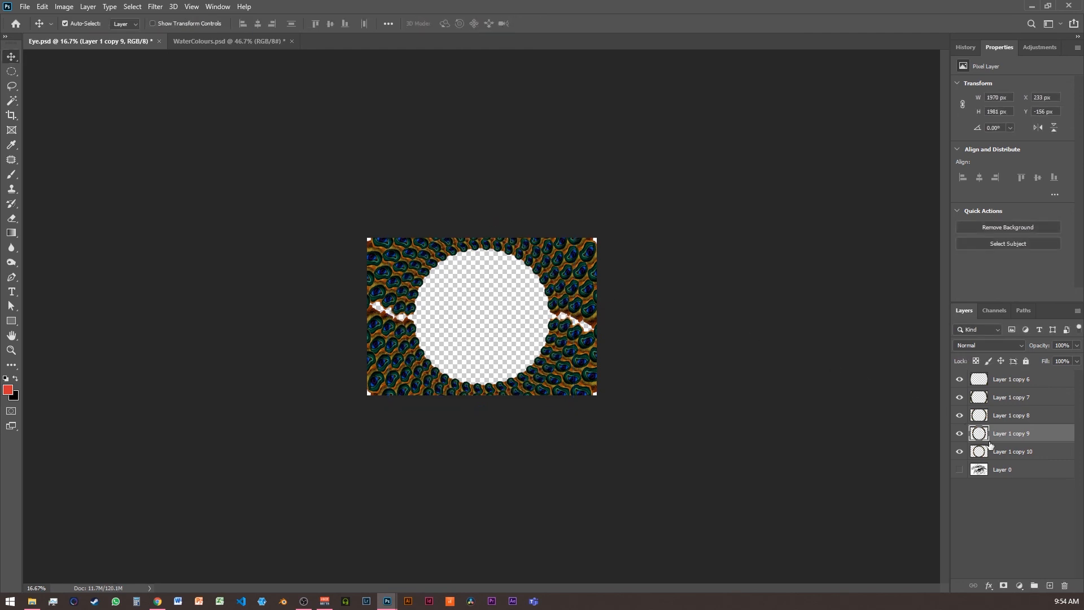
Rotate the smallest ring, Layer 1 copy 10, by about -2.5° to offset its side gaps.
left_click(1006, 452)
key("ctrl+t")
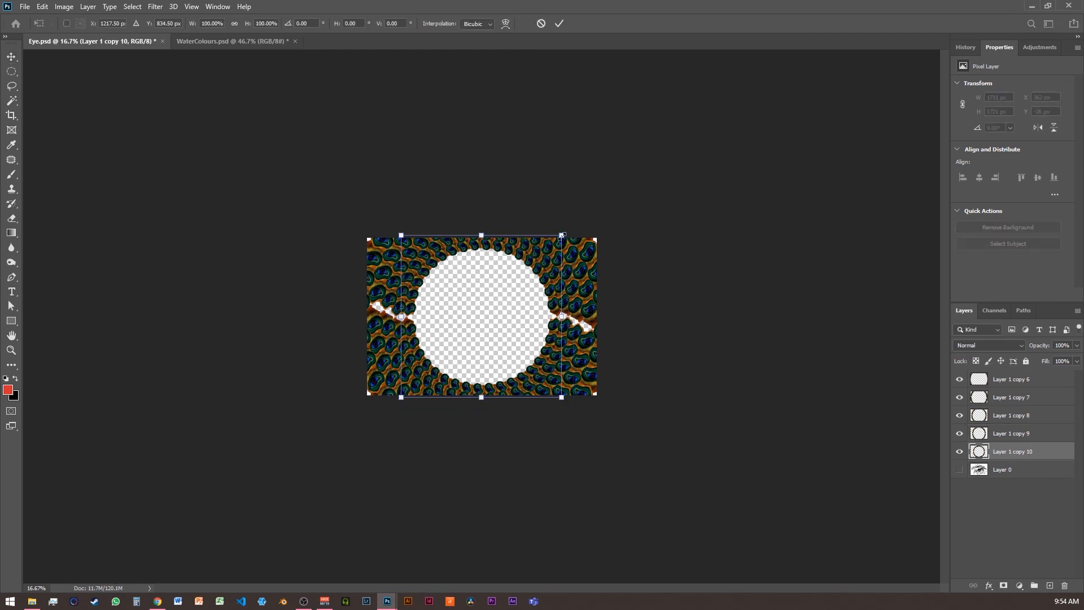
mouse_move(573, 225)
left_mouse_down()
mouse_move(576, 240)
mouse_move(573, 216)
left_mouse_up()
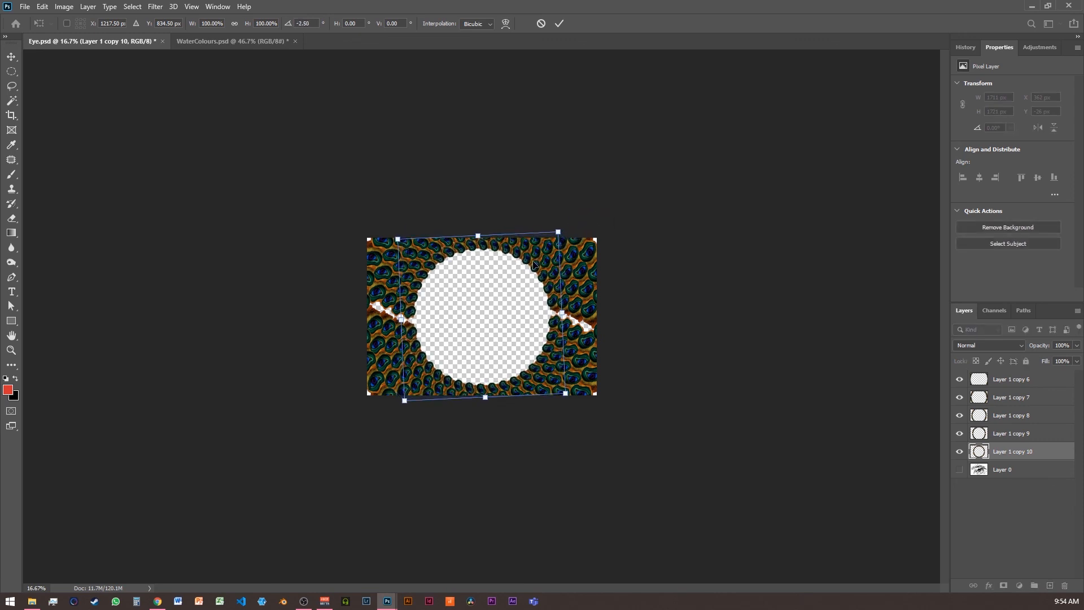
key("Return")
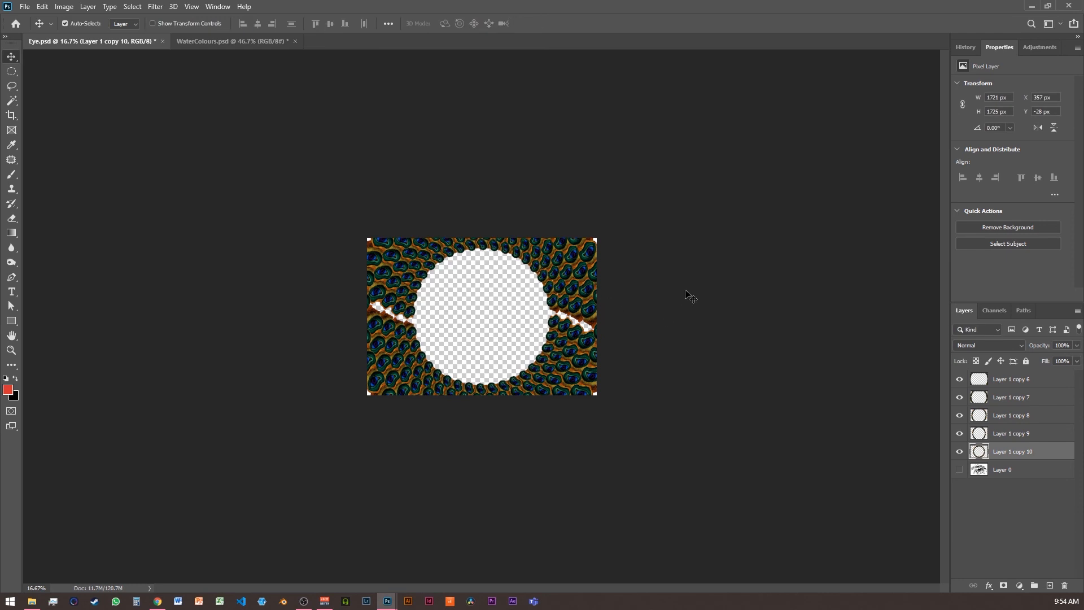
Duplicate all five ring layers and place the copies directly beneath Layer 1 copy 10.
left_click(1010, 380, "shift")
right_click(1010, 380)
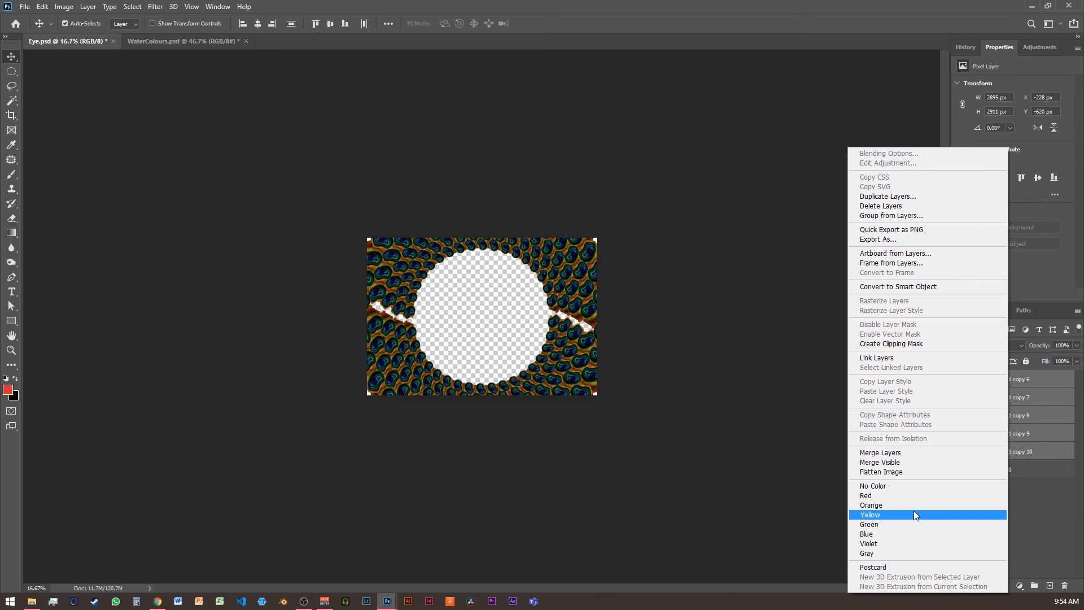
left_click(679, 337)
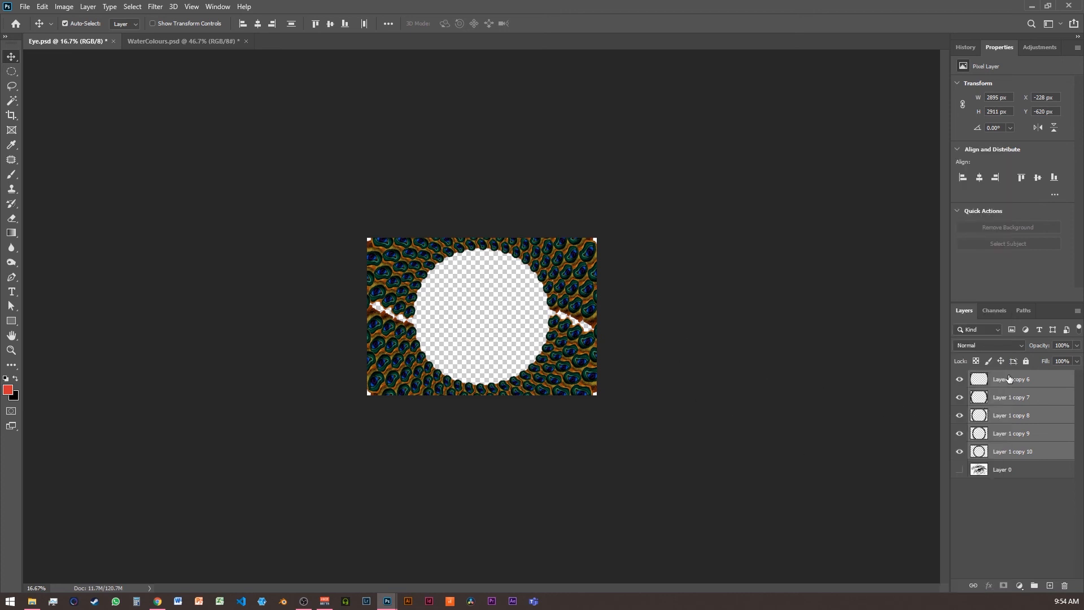
left_click_drag(1011, 382, 1051, 581)
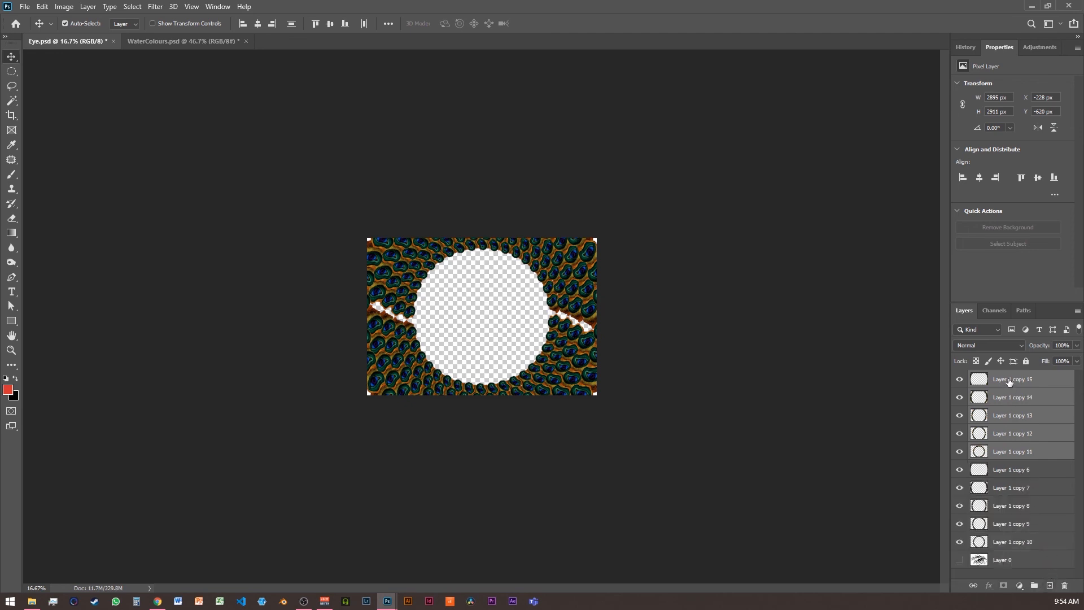
left_click_drag(1008, 382, 1016, 554)
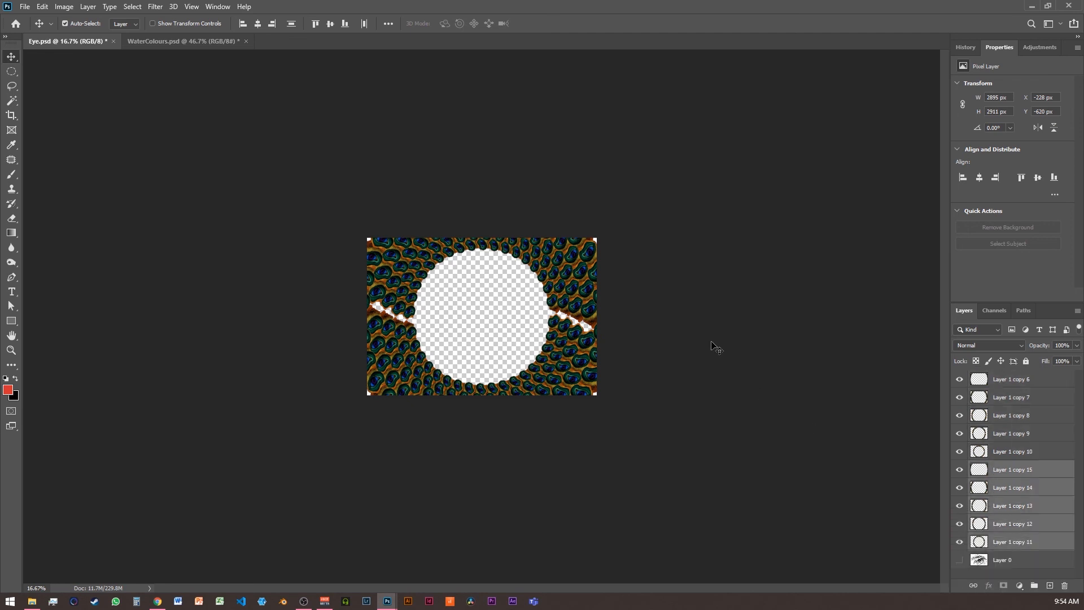
Scale the five duplicated rings together around their centre to about 50%, so they fit inside the original rings.
key("ctrl+t")
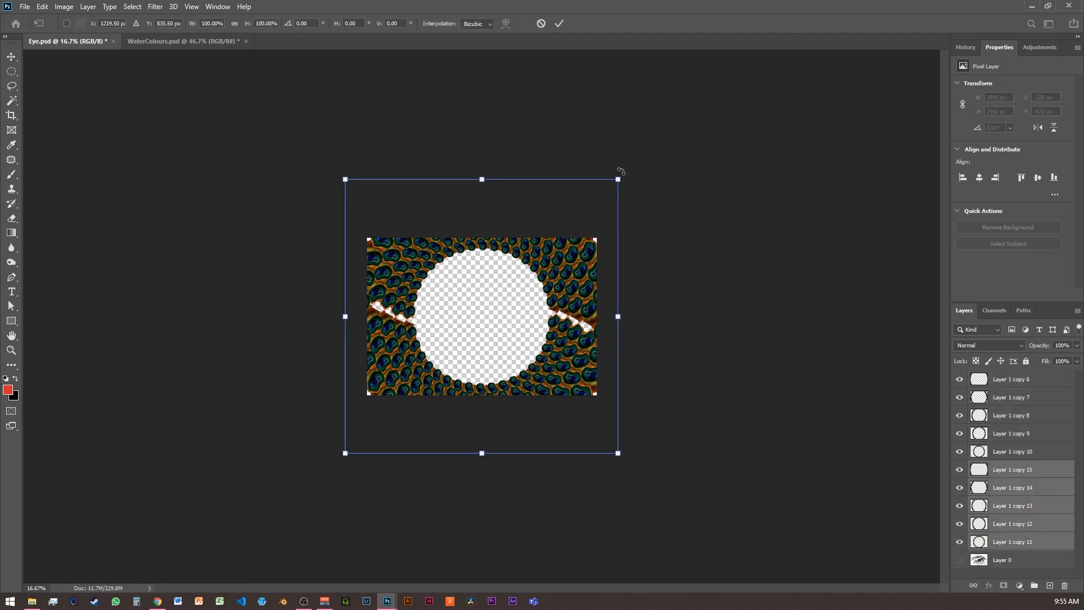
left_click_drag(618, 178, 537, 233)
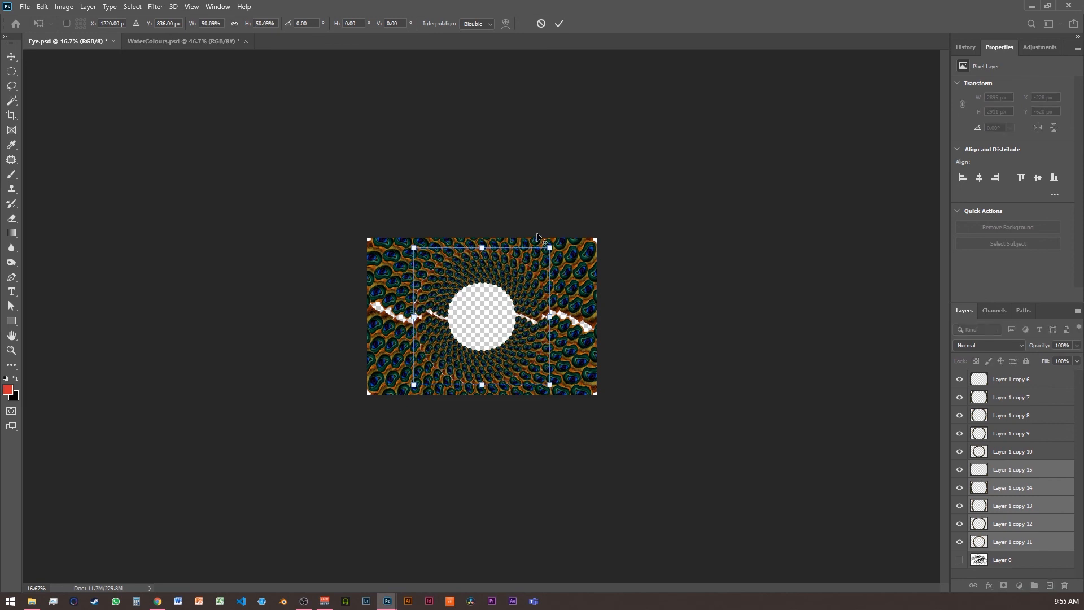
key("Return")
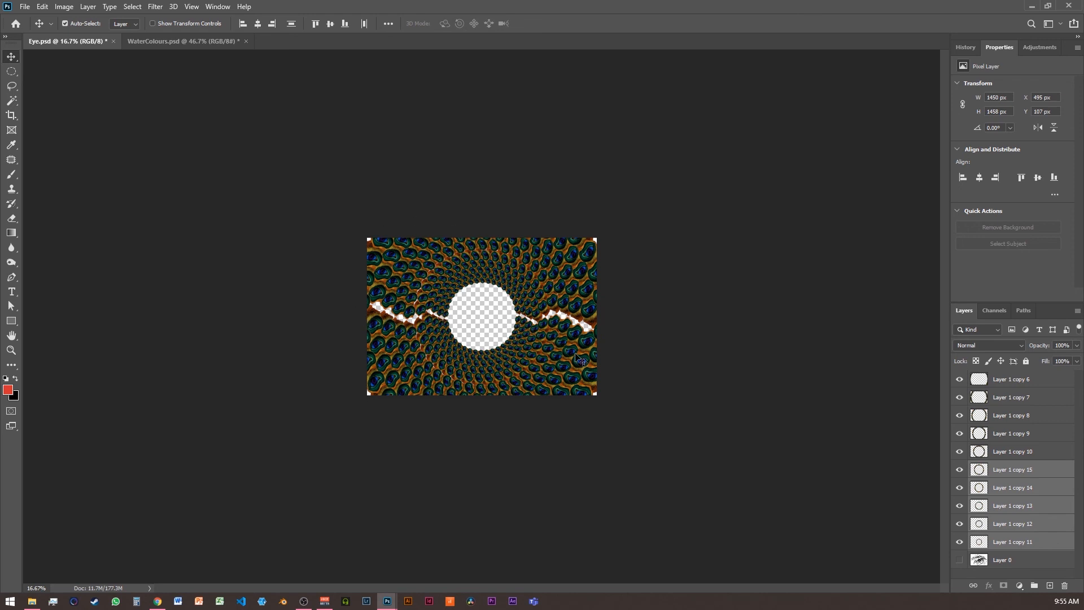
Duplicate the five half-size rings and scale the lower set, Layer 1 copy 15 to copy 11, around its centre to about 769 × 774 px.
left_click_drag(1006, 472, 1049, 585)
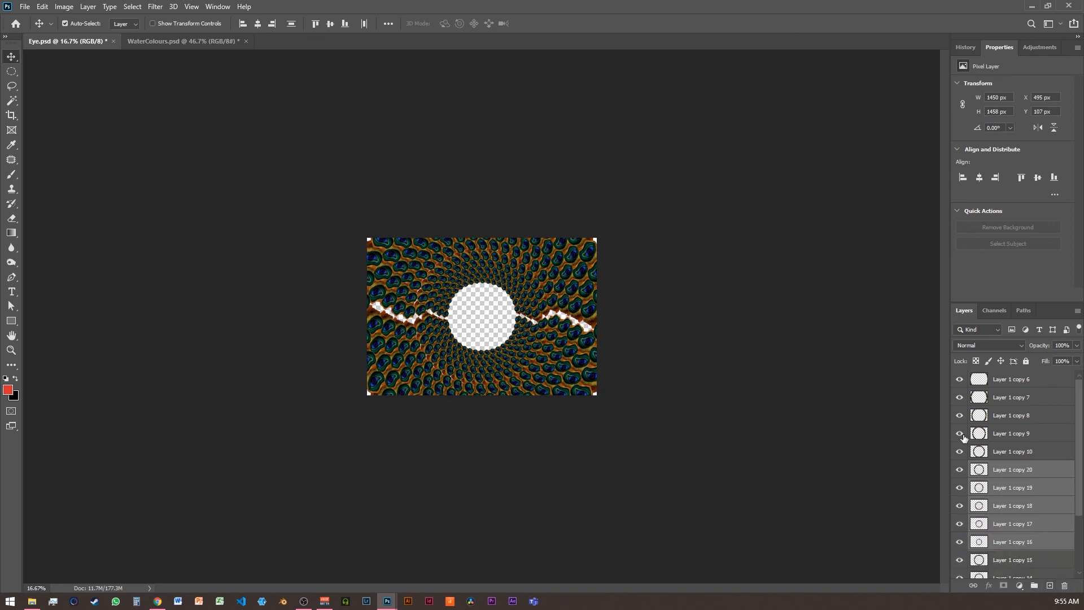
scroll(994, 468, "down", 3)
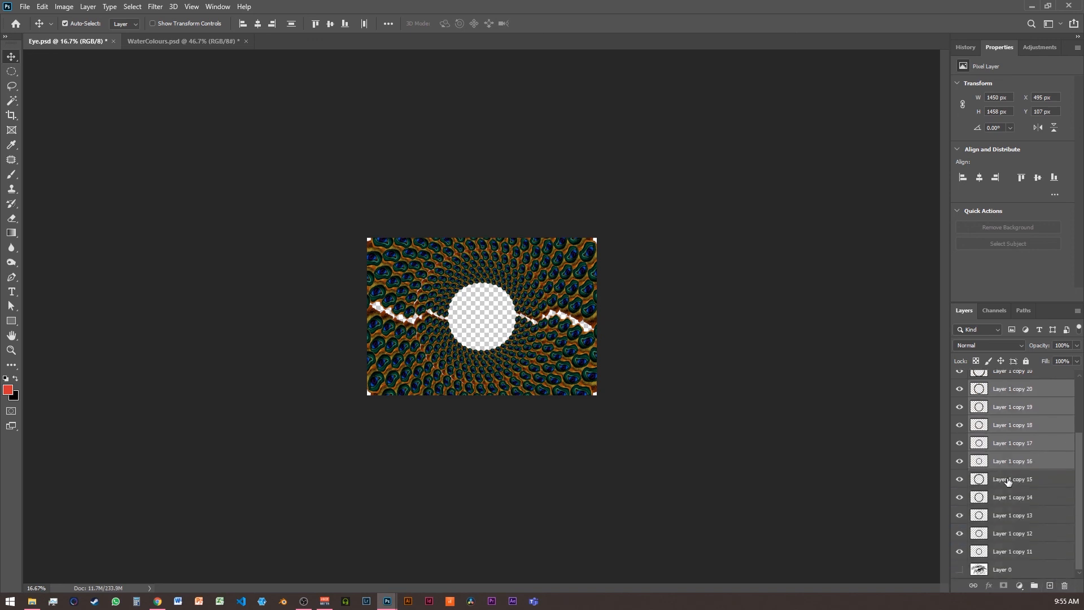
left_click(1008, 480)
left_click(1008, 550, "shift")
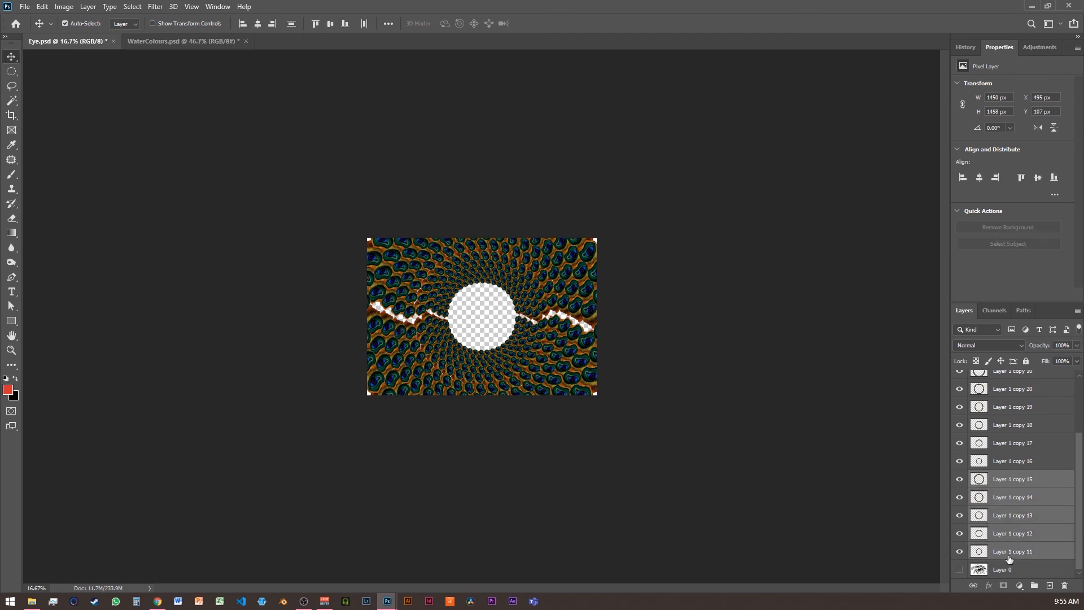
key("ctrl+t")
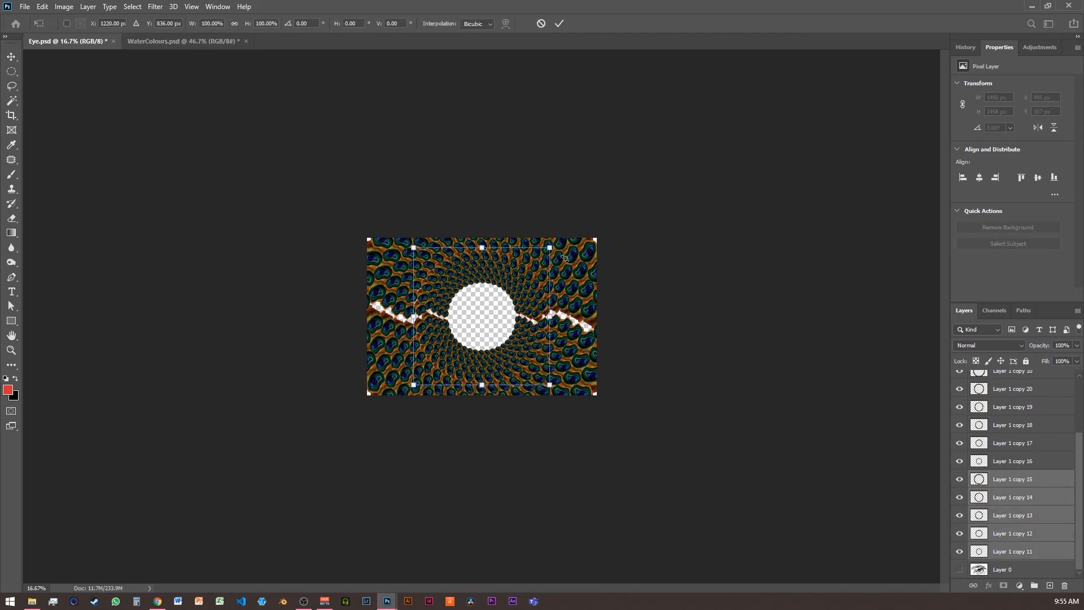
left_click_drag(549, 247, 505, 272)
key("Return")
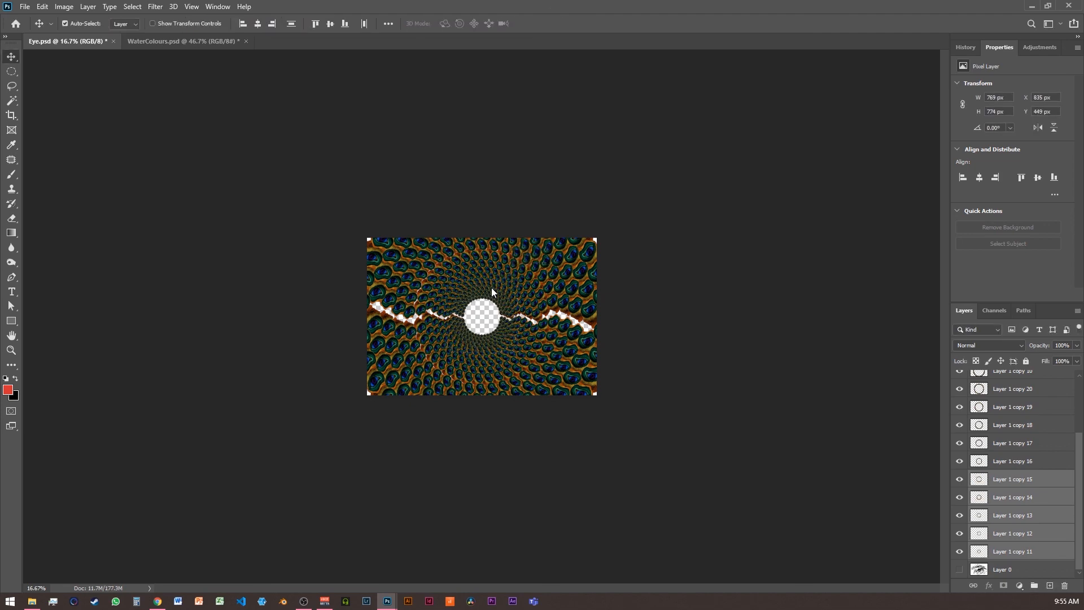
Scale the ten inner rings, Layer 1 copy 20 to copy 11, around their centre to about 101% to close the gap with the outer rings.
key("ctrl+0")
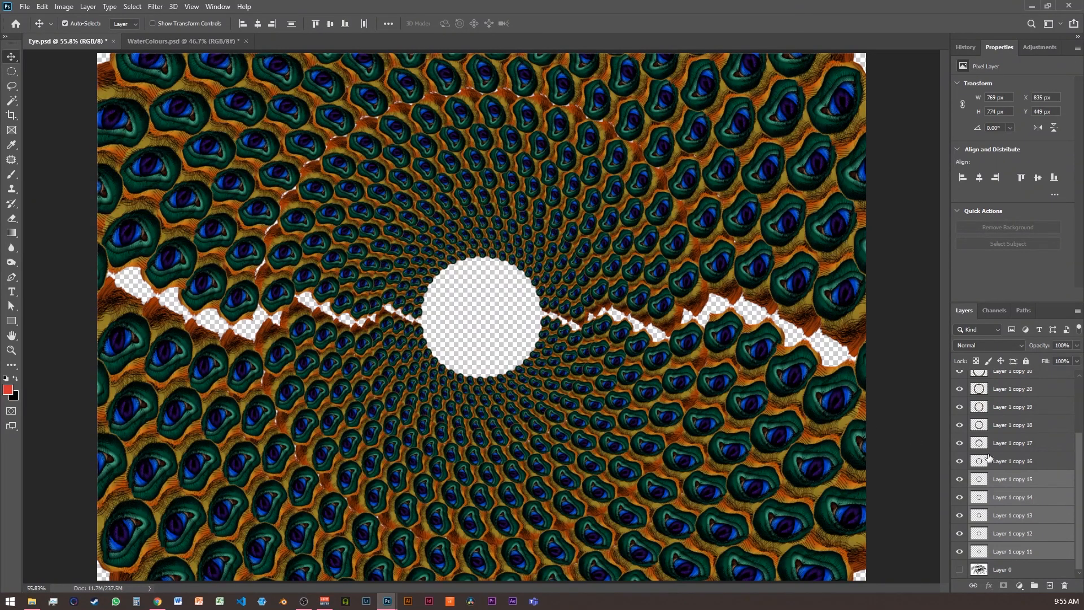
scroll(1009, 402, "up", 2)
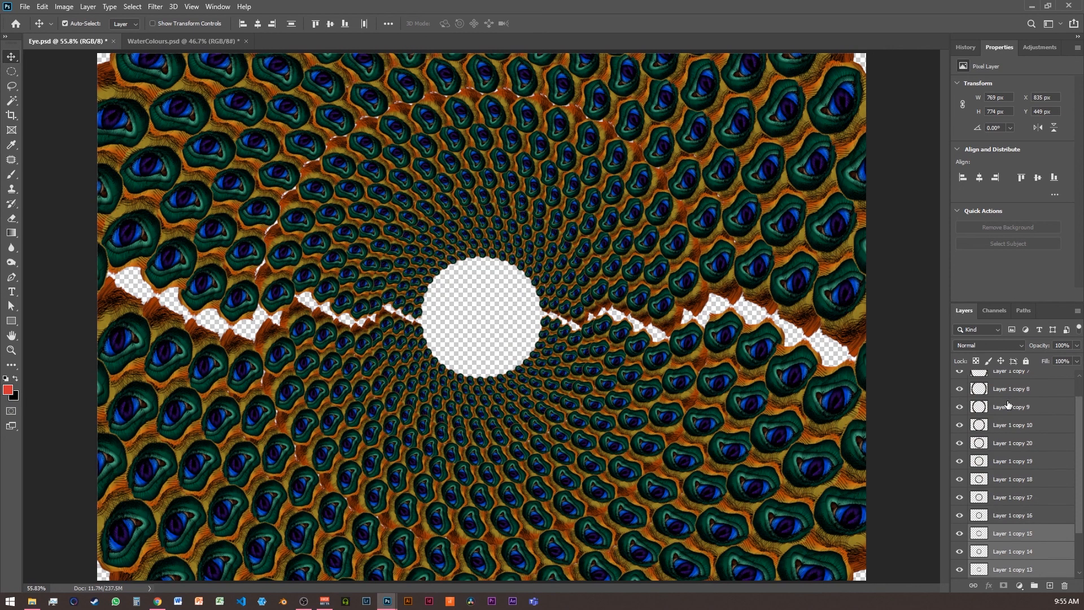
left_click(697, 294)
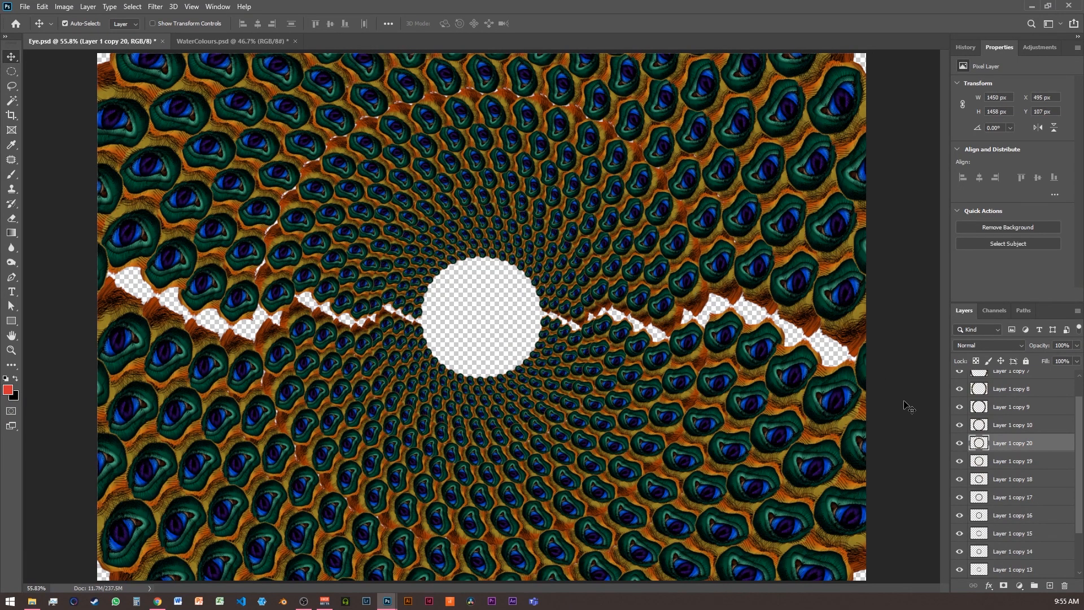
scroll(988, 446, "down", 2)
left_click(1010, 553, "shift")
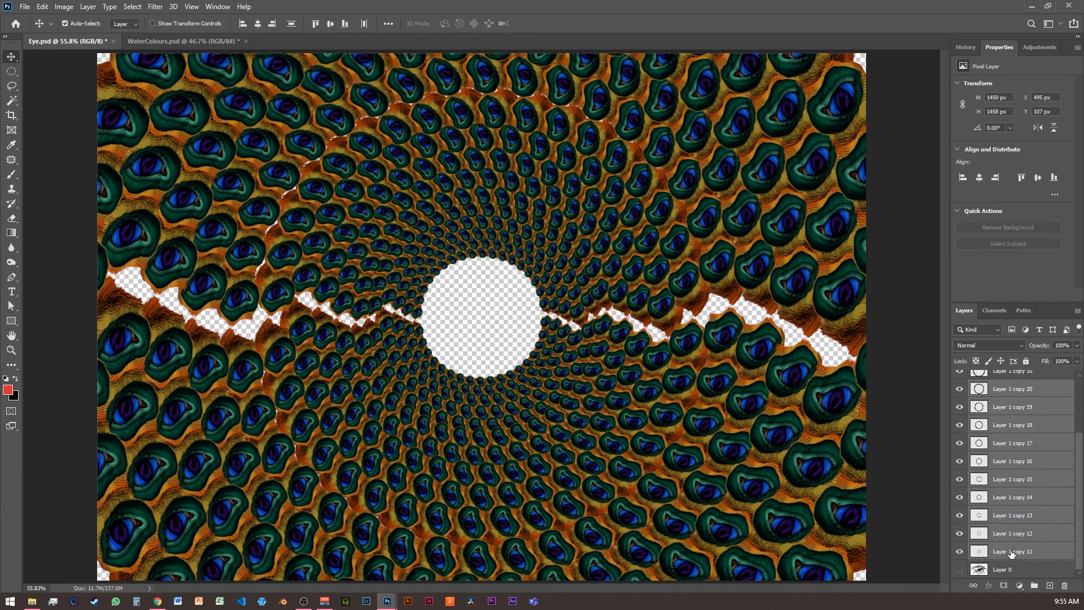
key("ctrl+t")
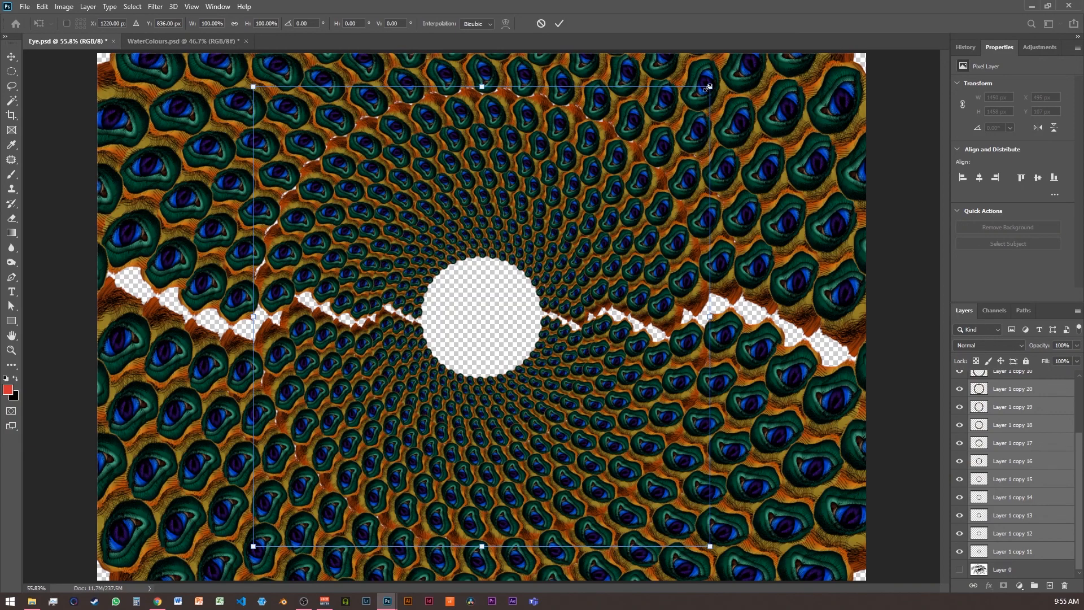
left_click_drag(709, 87, 712, 83)
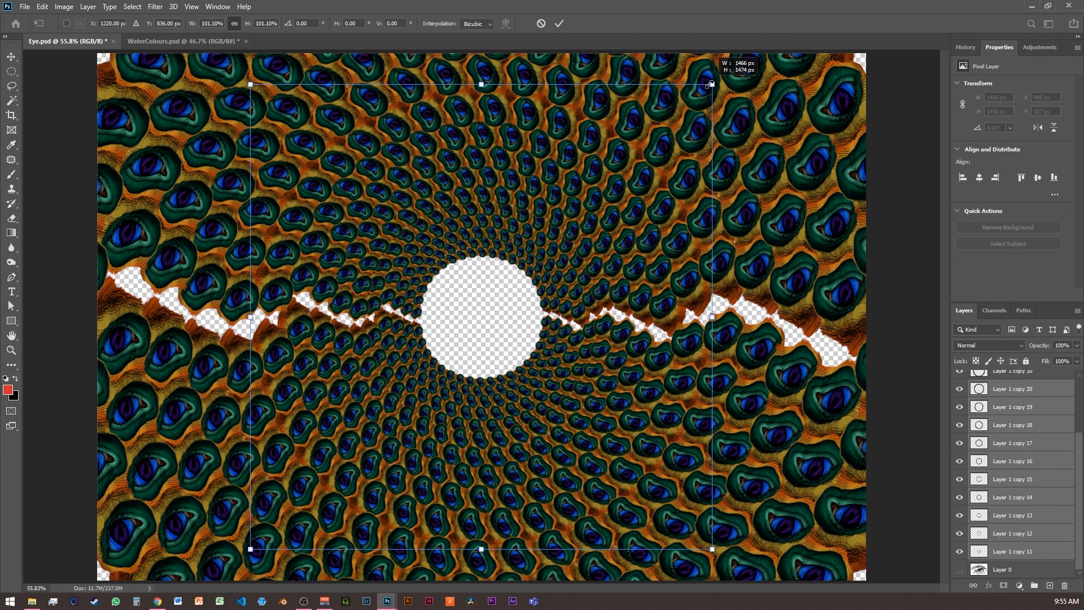
key("Return")
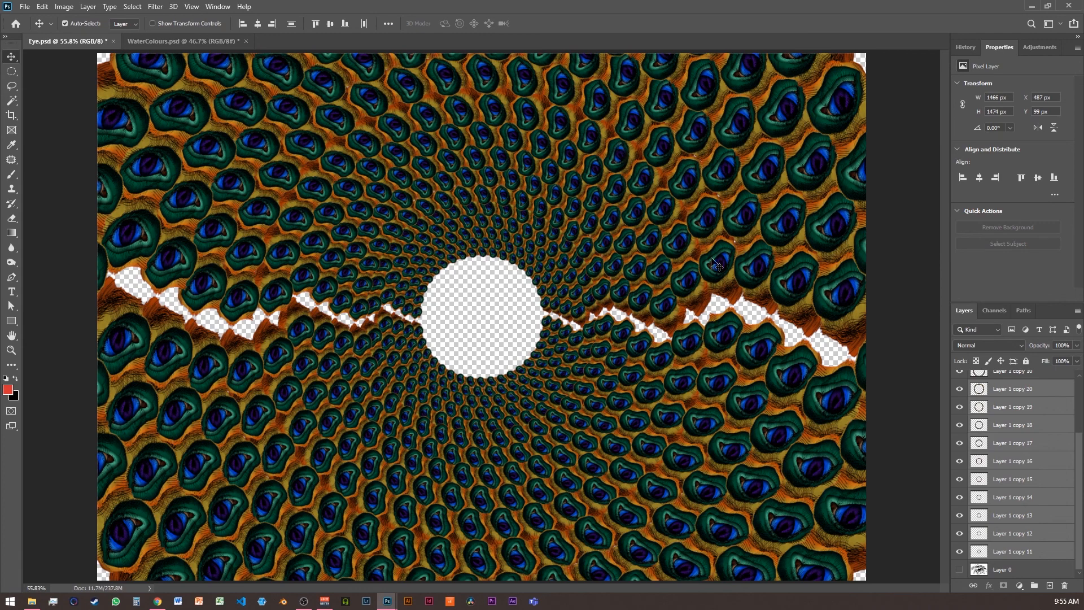
Add an empty layer directly beneath the smallest ring, Layer 1 copy 11, and reset the foreground colour to black.
left_click(1029, 554)
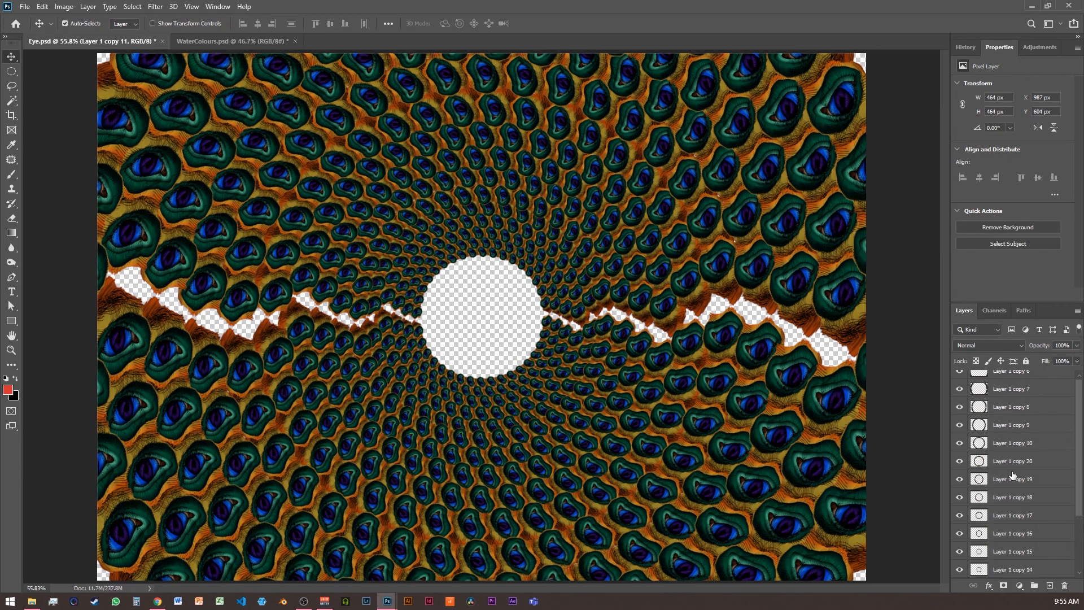
scroll(1010, 429, "up", 3)
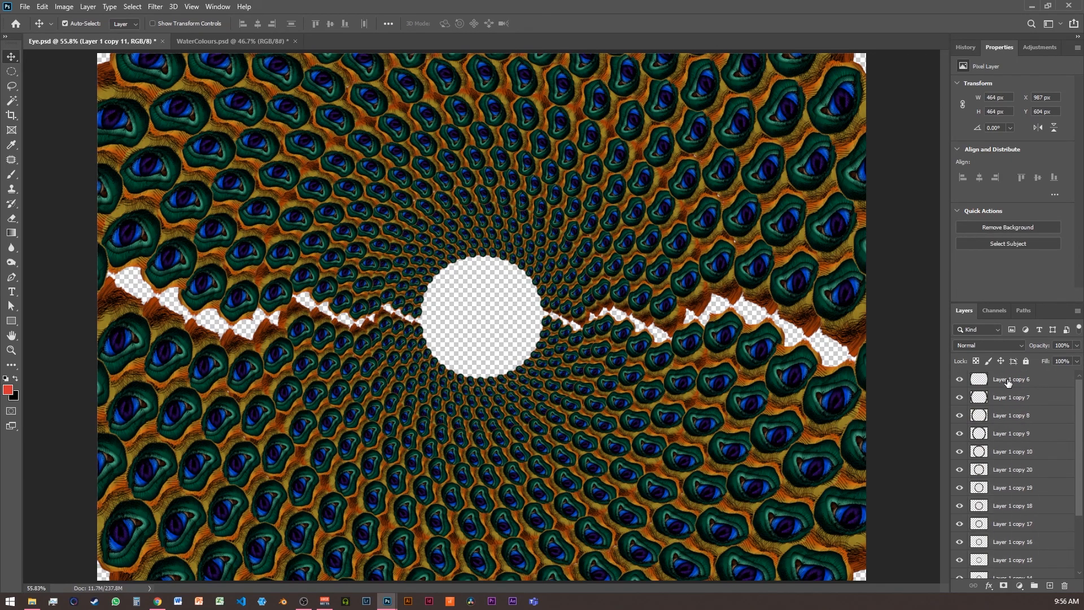
scroll(1013, 452, "down", 3)
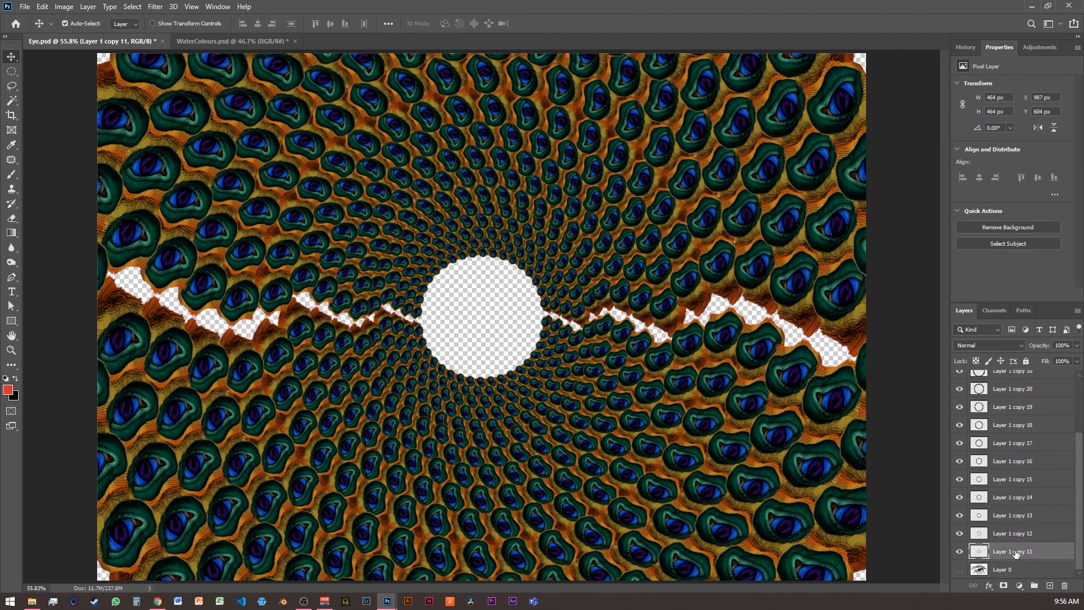
left_click(1049, 586)
left_click(7, 379)
scroll(1000, 530, "down", 1)
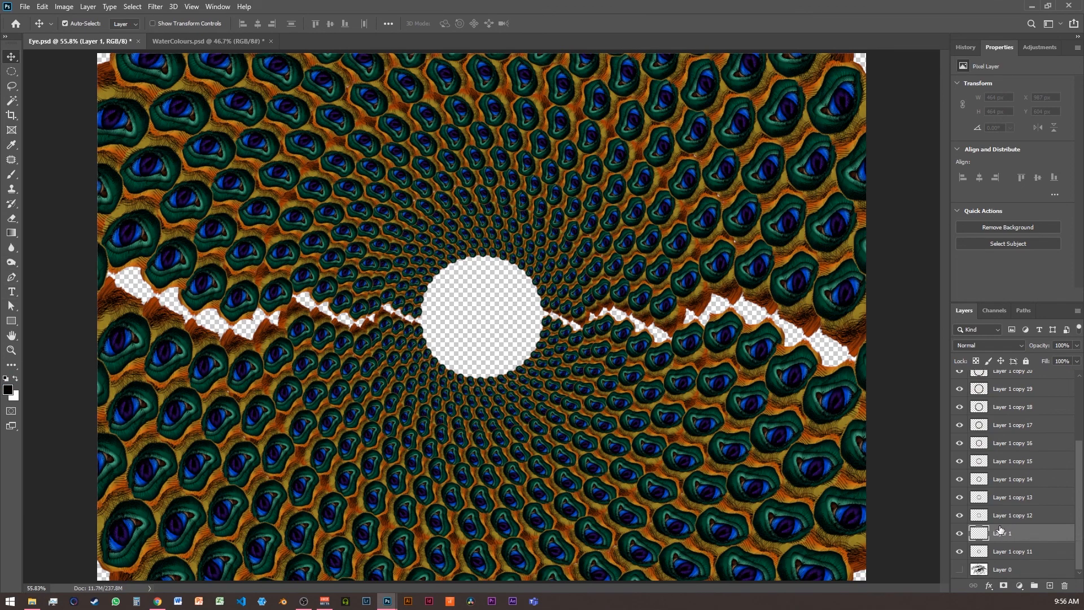
left_click_drag(997, 536, 994, 557)
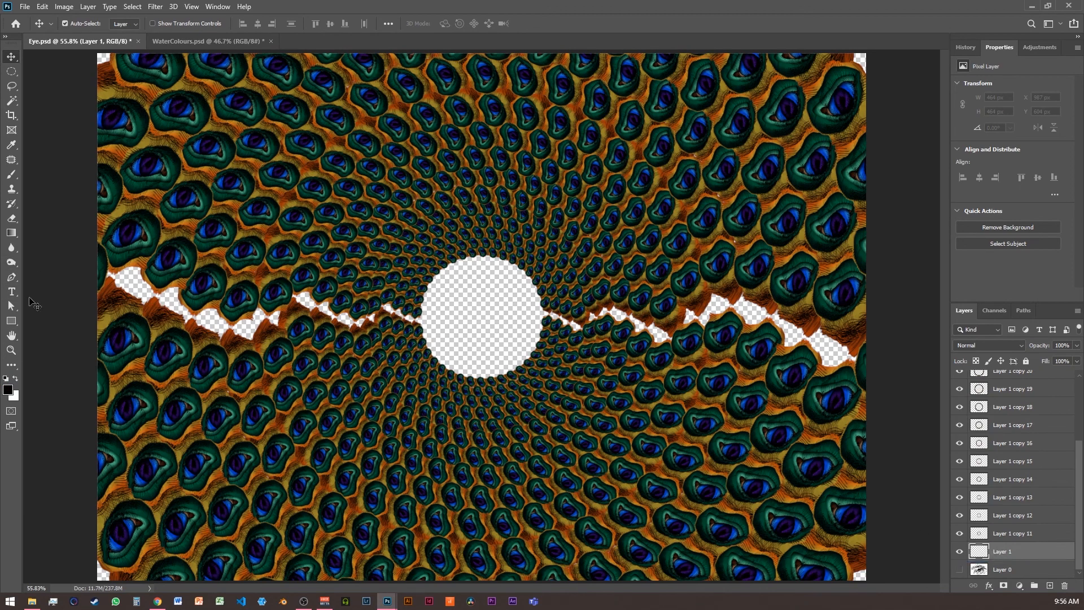
Fill the new empty layer with black using the Paint Bucket tool.
left_click(10, 221)
left_click(11, 233)
left_click(62, 244)
left_click(146, 293)
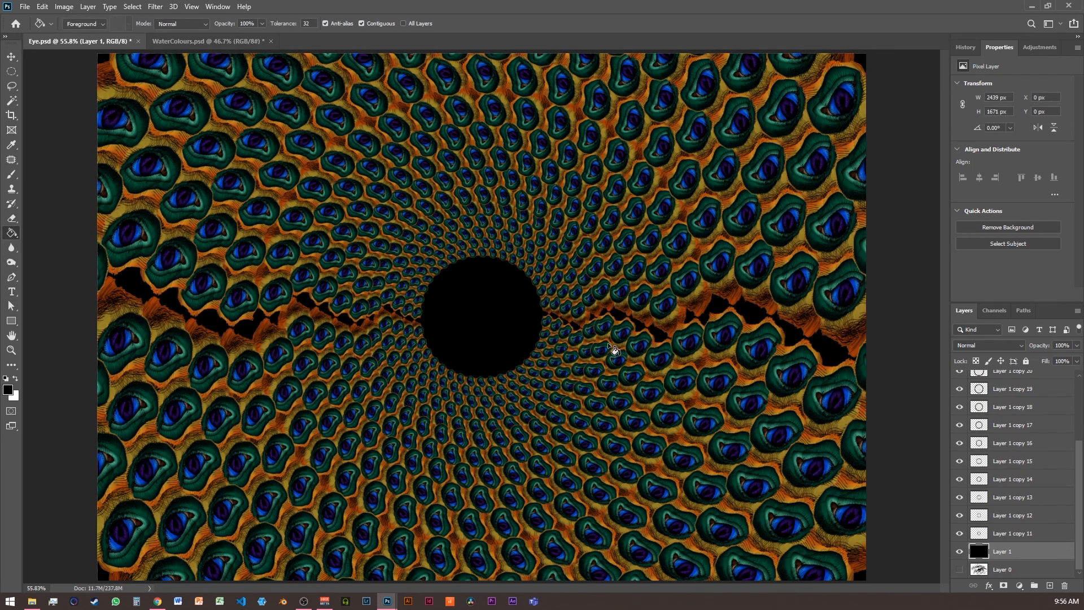
Darken the smallest ring, Layer 1 copy 11, by lowering its exposure with an Exposure adjustment.
left_click(1010, 534)
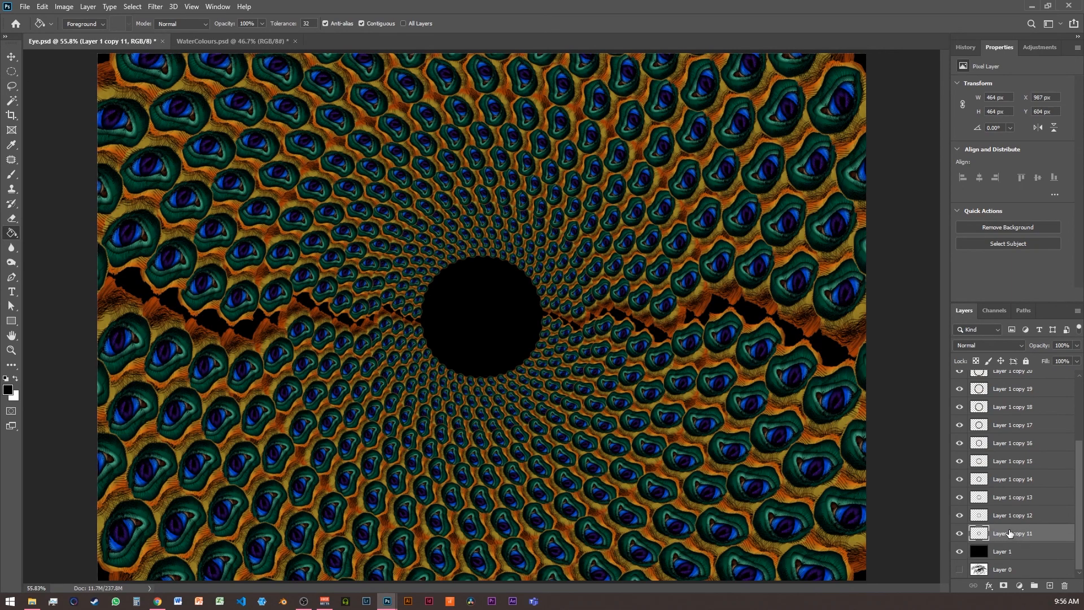
left_click(70, 7)
mouse_move(76, 36)
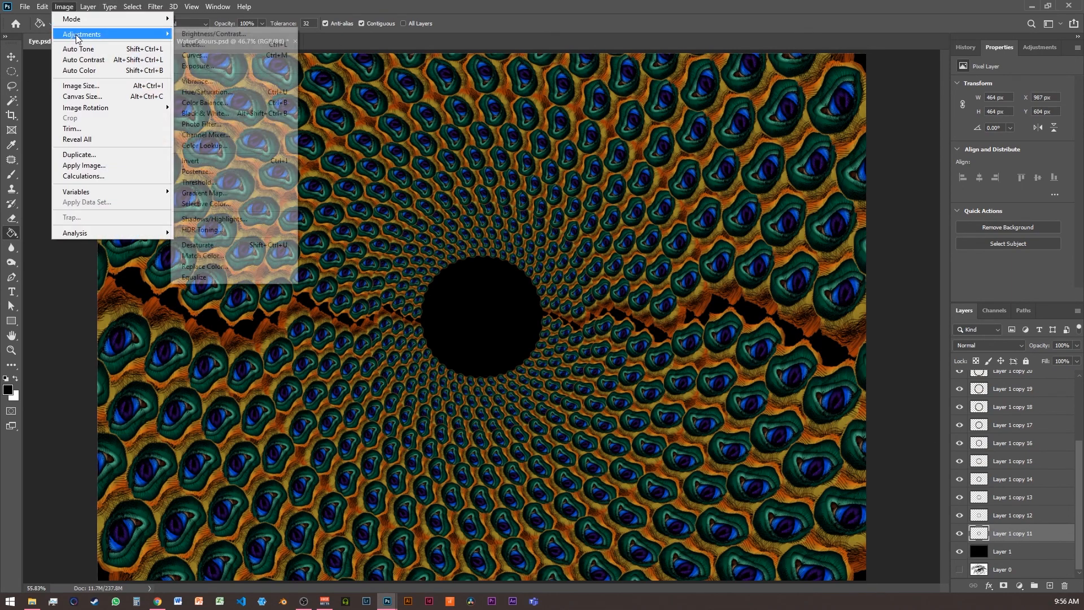
left_click(199, 66)
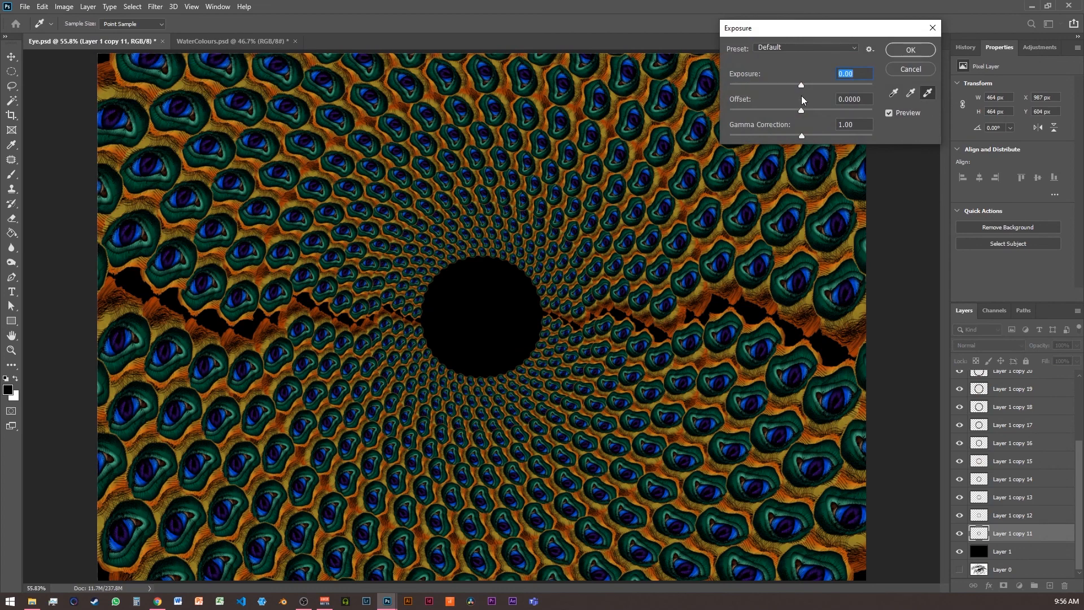
left_click_drag(802, 83, 765, 85)
left_click(905, 51)
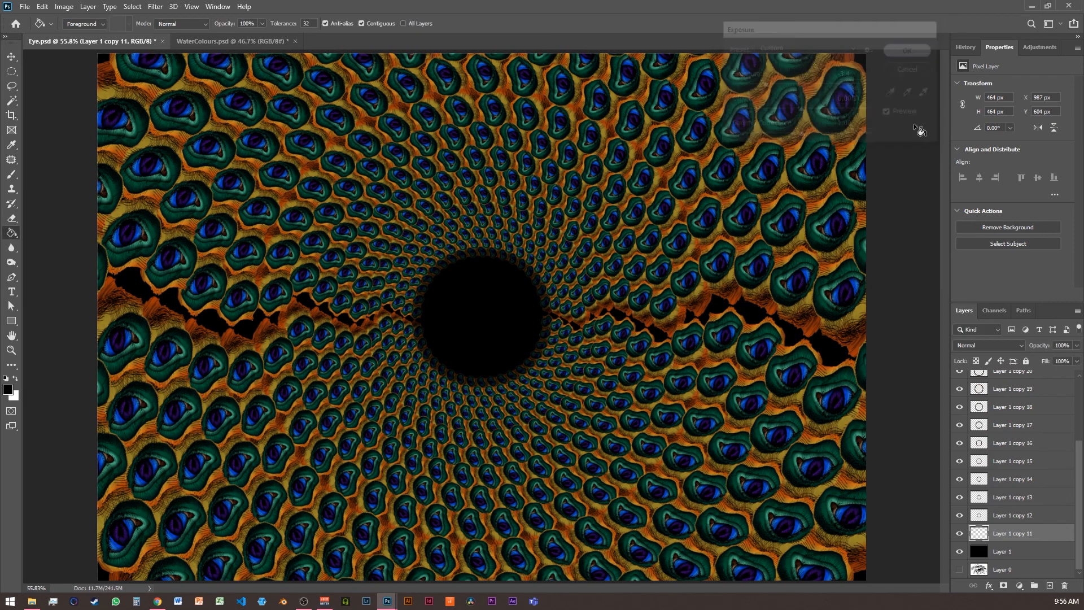
Darken the second-smallest ring, Layer 1 copy 12, with an Exposure adjustment of about -1.92.
left_click(1016, 515)
left_click(64, 6)
mouse_move(74, 35)
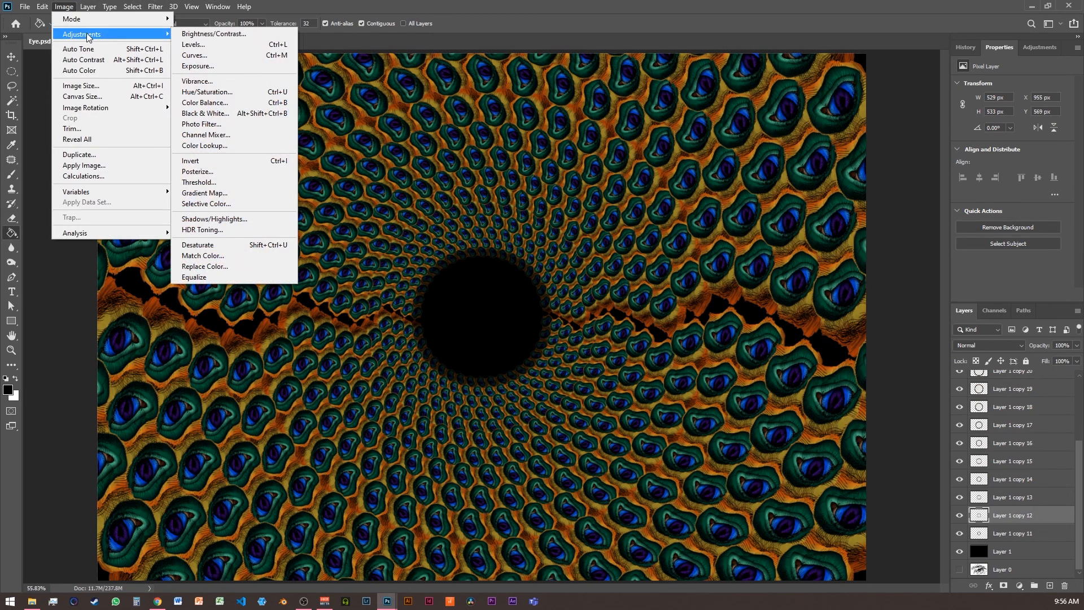
left_click(213, 67)
left_click_drag(804, 90, 781, 86)
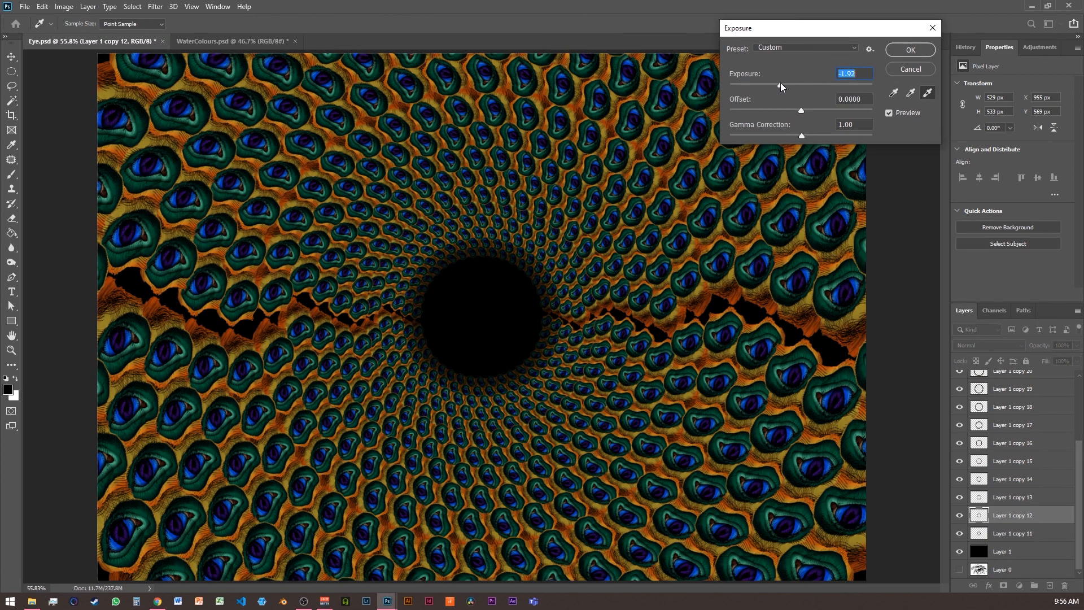
left_click(901, 51)
Darken the ring on Layer 1 copy 13 with an Exposure adjustment of about -2.03.
left_click(1028, 497)
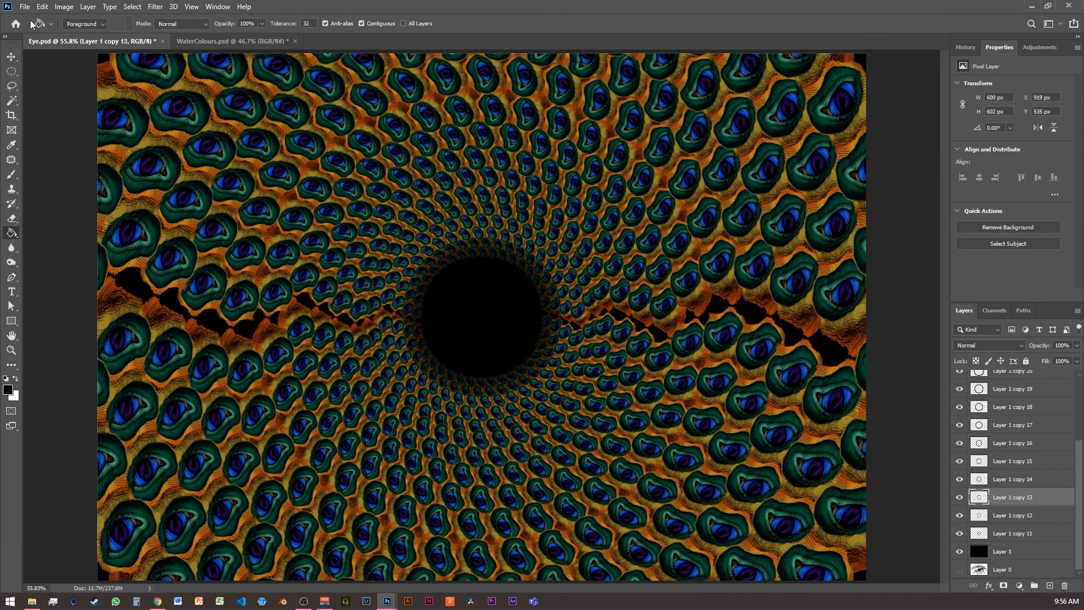
left_click(64, 7)
mouse_move(79, 34)
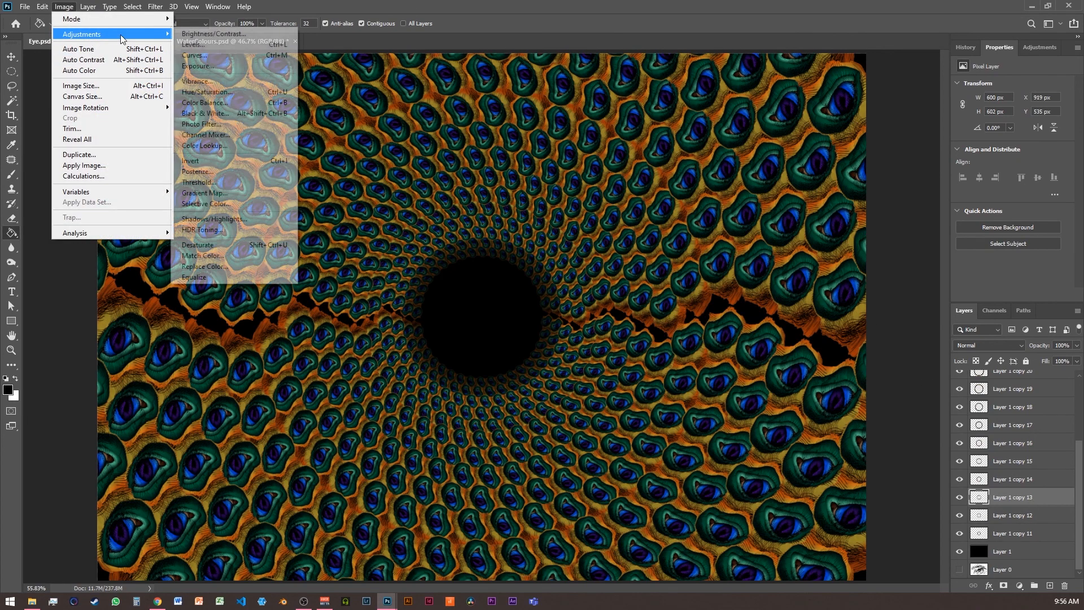
left_click(226, 65)
left_click_drag(801, 86, 791, 83)
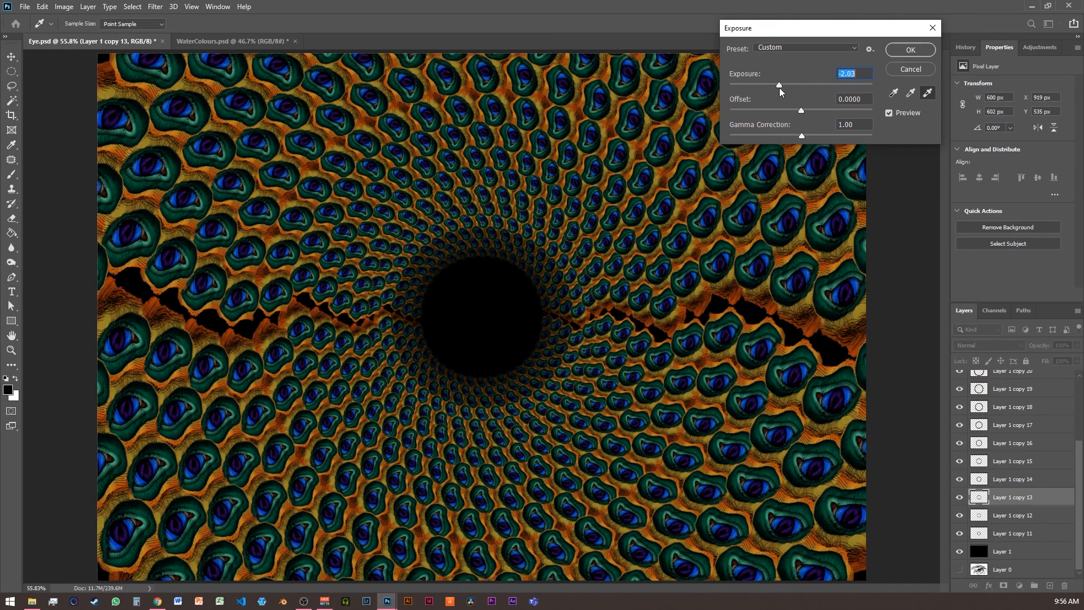
left_click(901, 49)
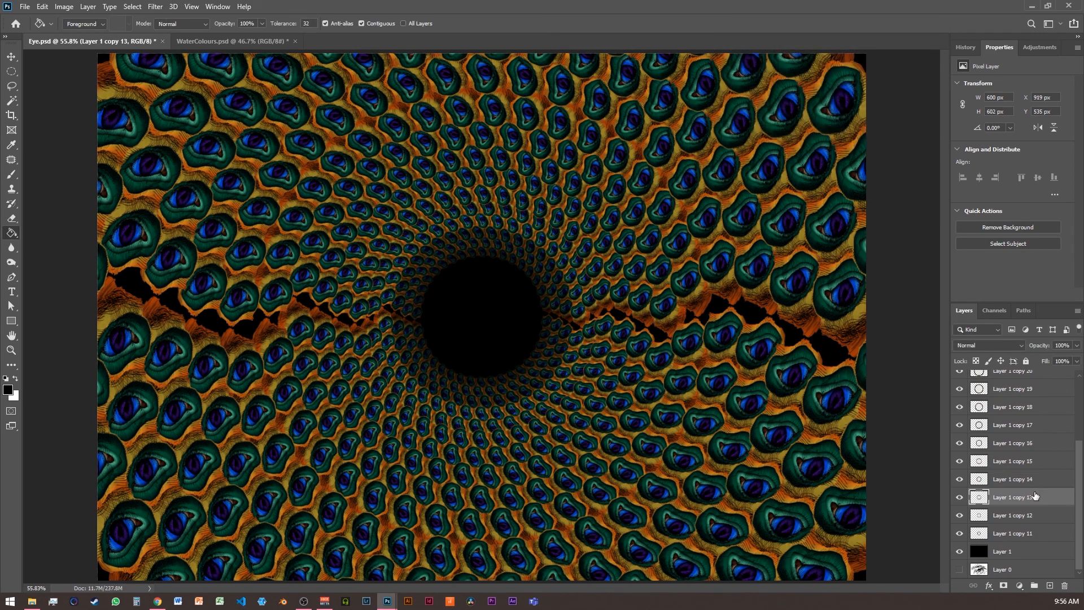
Darken the ring on Layer 1 copy 14 with an Exposure adjustment of about -1.66.
left_click(1016, 480)
left_click(58, 8)
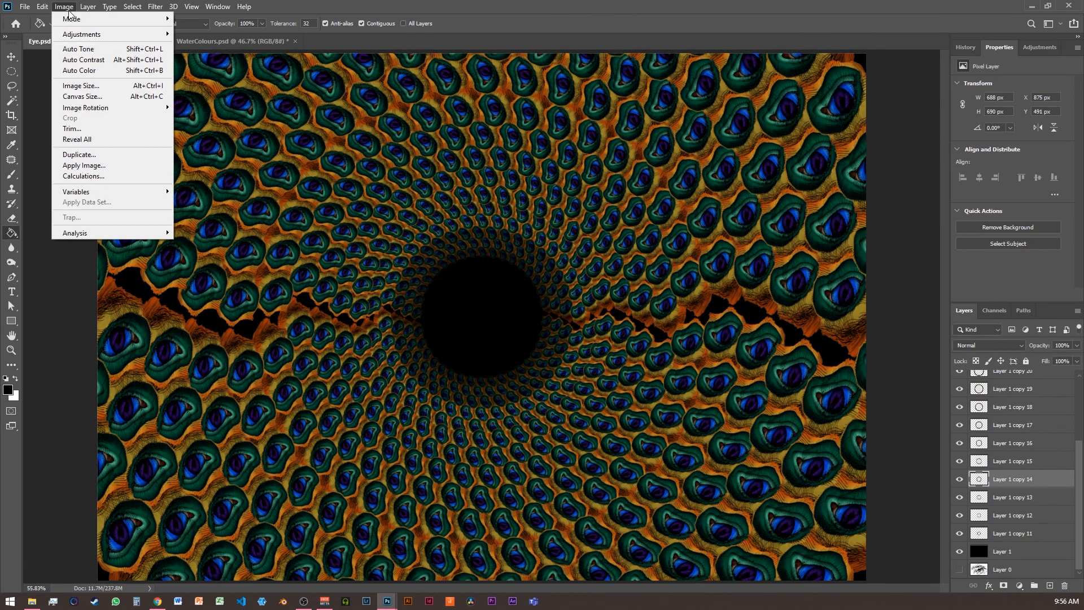
mouse_move(130, 35)
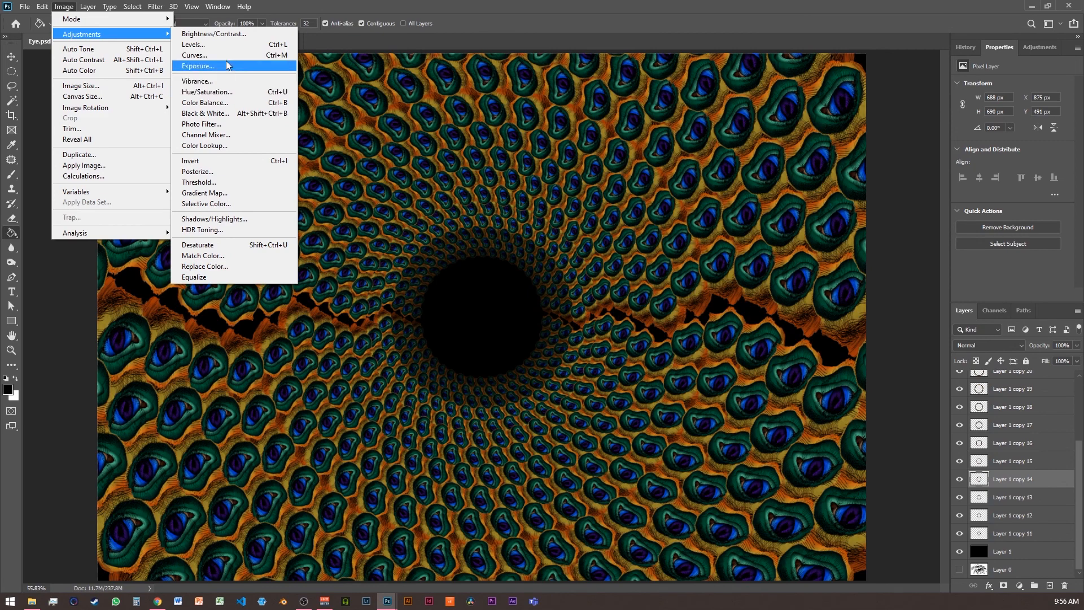
left_click(198, 66)
left_click_drag(801, 83, 784, 83)
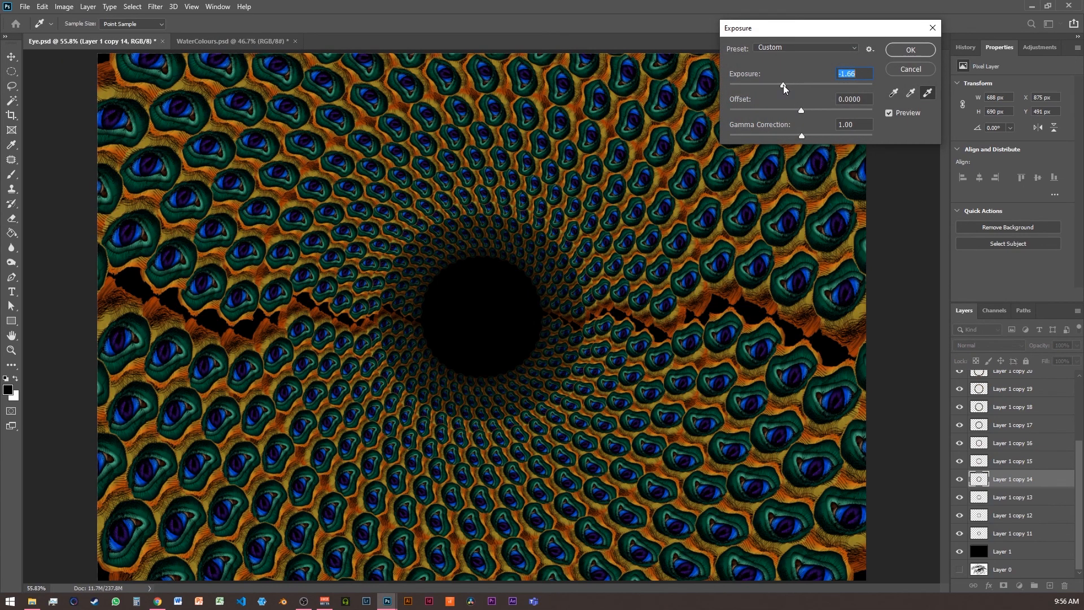
left_click(902, 49)
Darken the ring on Layer 1 copy 15 with an Exposure adjustment of about -1.55.
left_click(1003, 458)
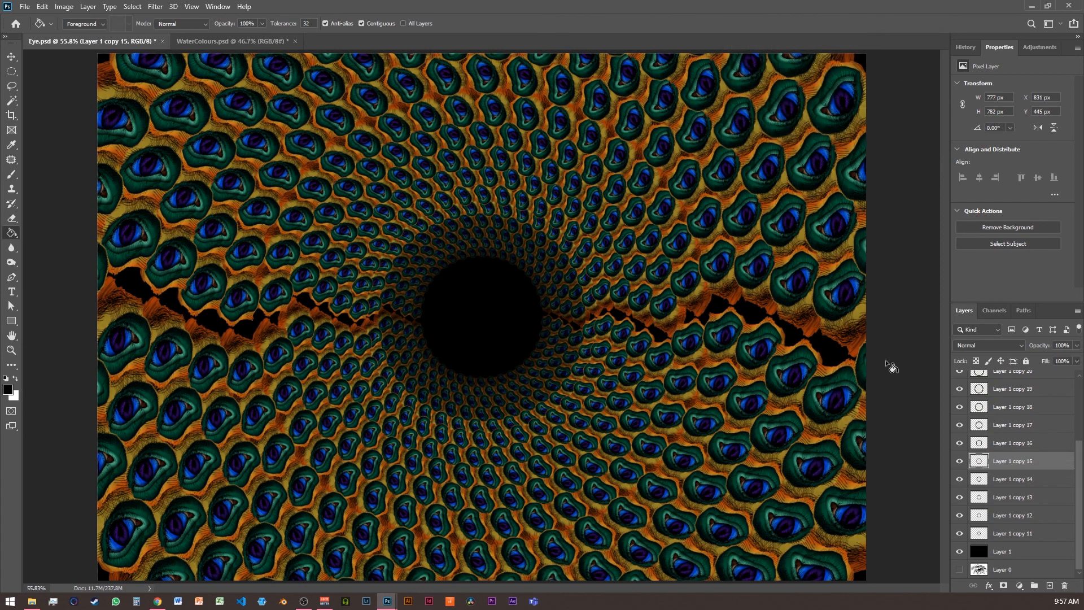
left_click(64, 6)
mouse_move(82, 34)
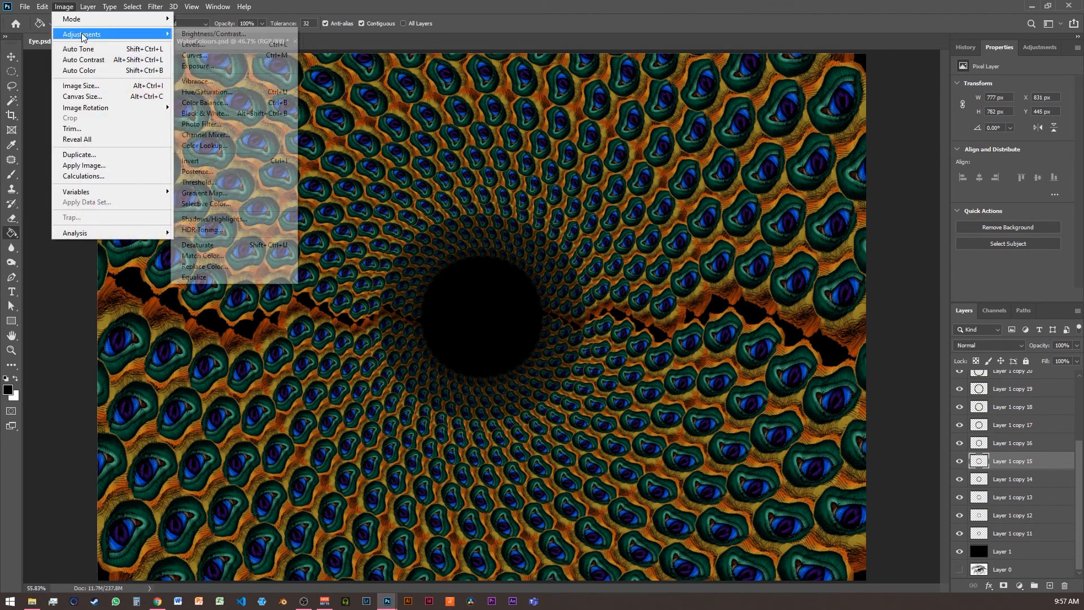
left_click(197, 67)
left_click_drag(801, 85, 787, 85)
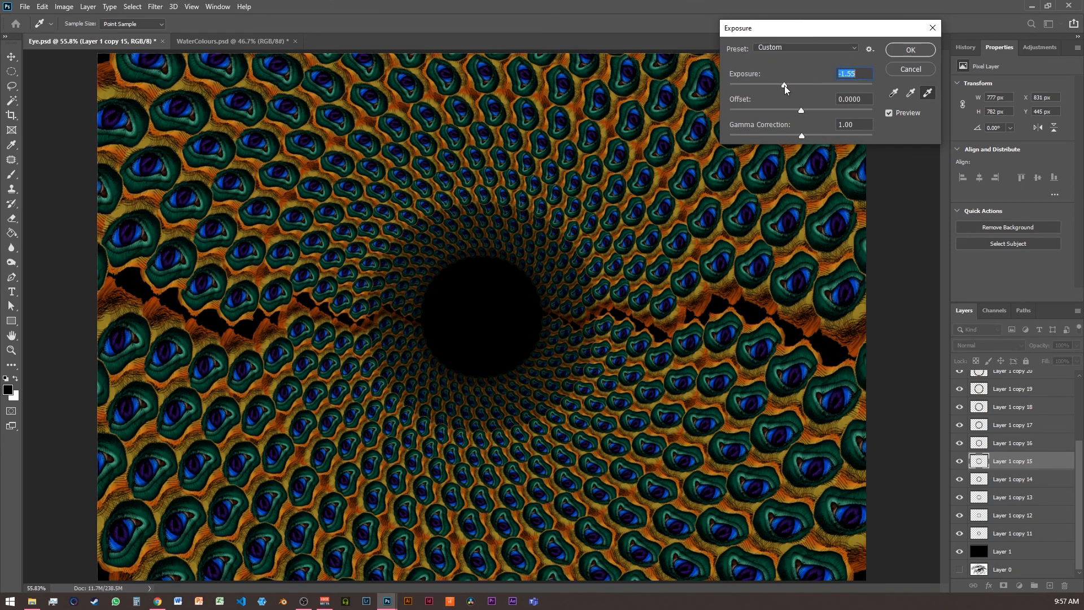
left_click(909, 52)
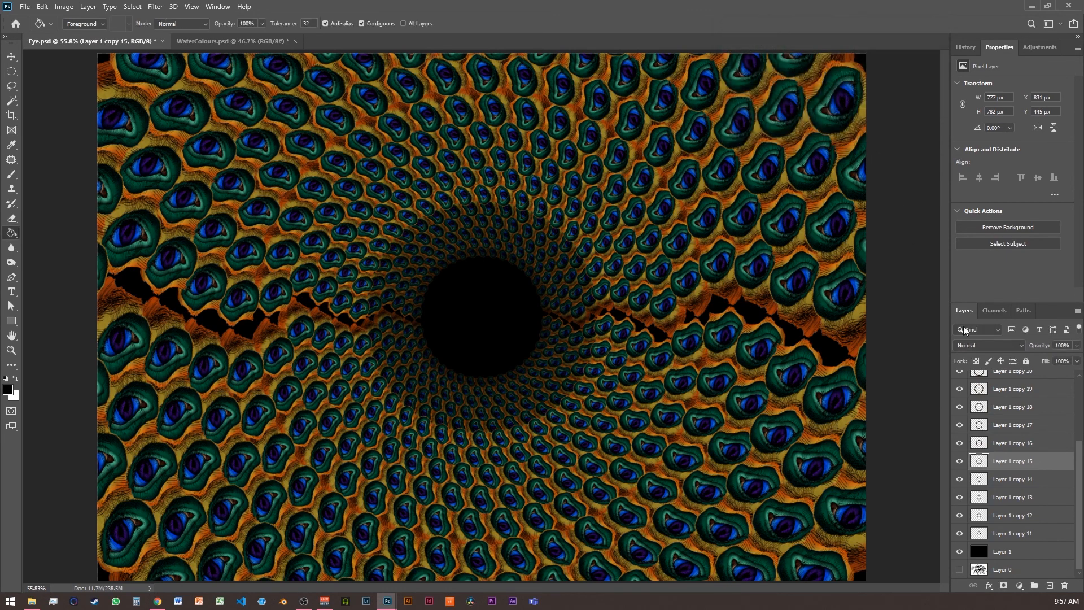
Darken the ring on Layer 1 copy 16 with an Exposure adjustment of about -1.29.
left_click(1004, 443)
left_click(64, 7)
mouse_move(79, 34)
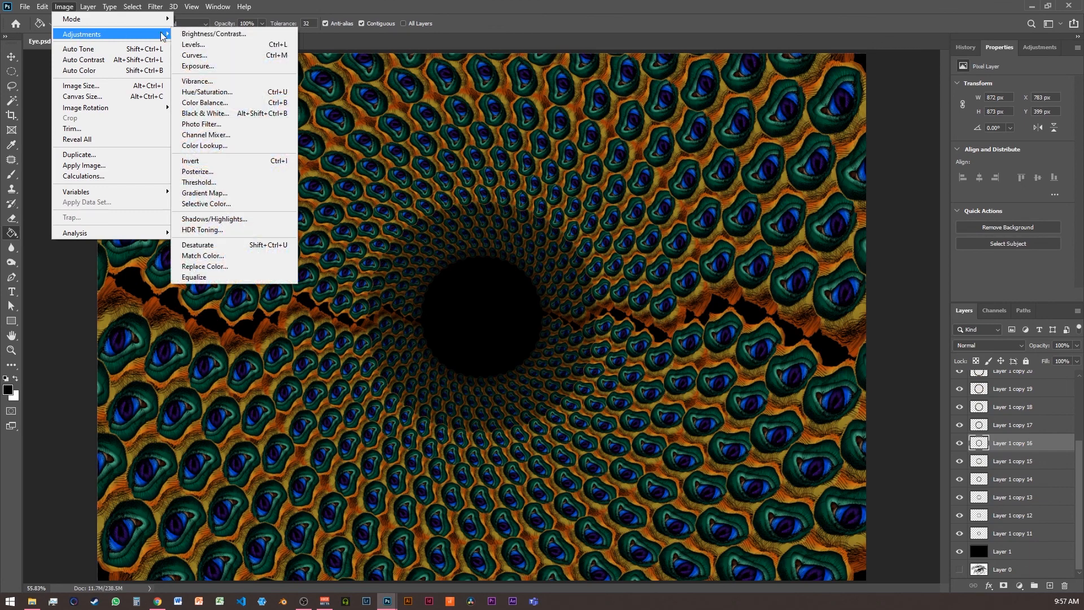
left_click(195, 65)
left_click_drag(800, 83, 784, 83)
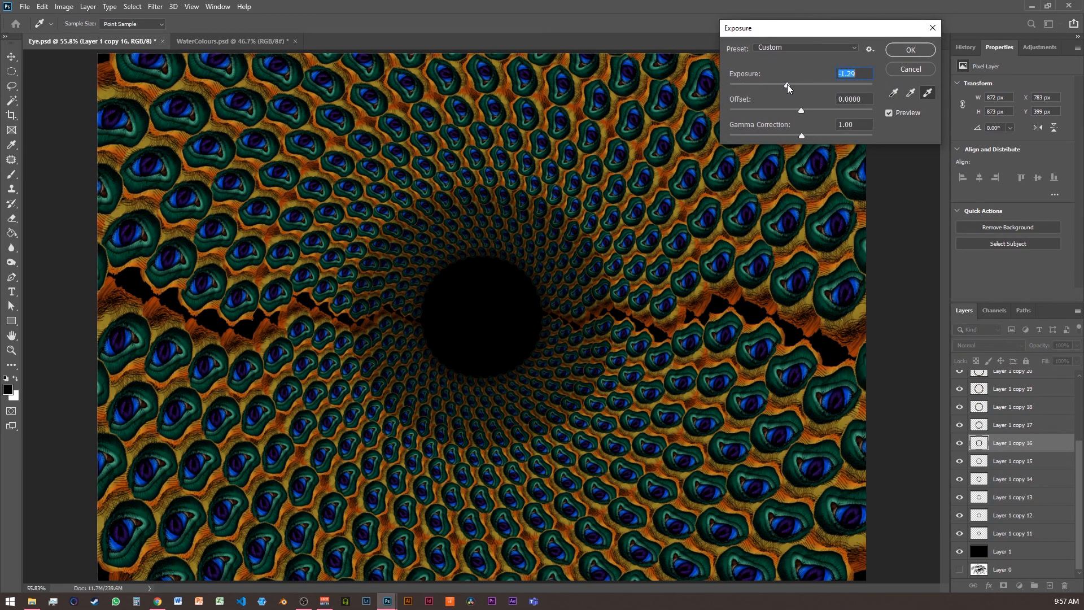
left_click(900, 50)
Darken the ring on Layer 1 copy 17 slightly with an Exposure adjustment of about -0.92.
left_click(1009, 427)
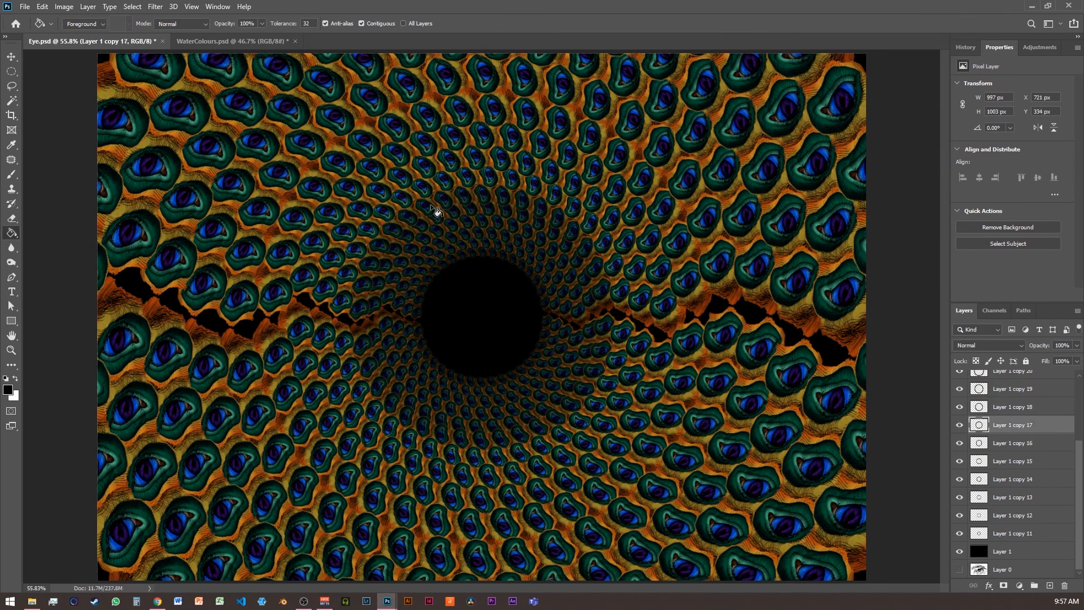
left_click(68, 7)
mouse_move(90, 38)
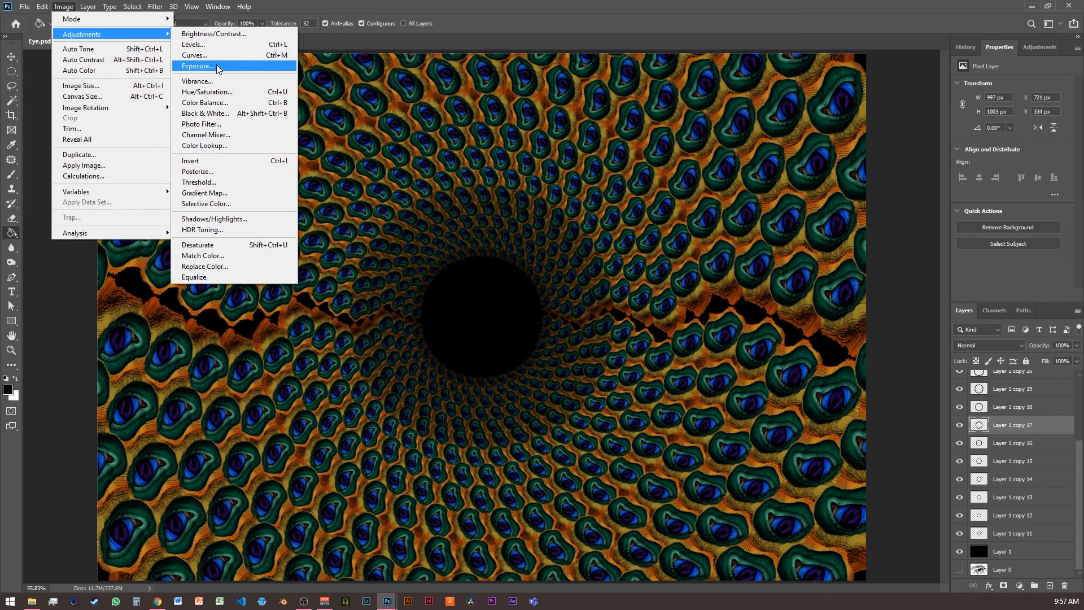
left_click(198, 65)
left_click_drag(800, 85, 795, 84)
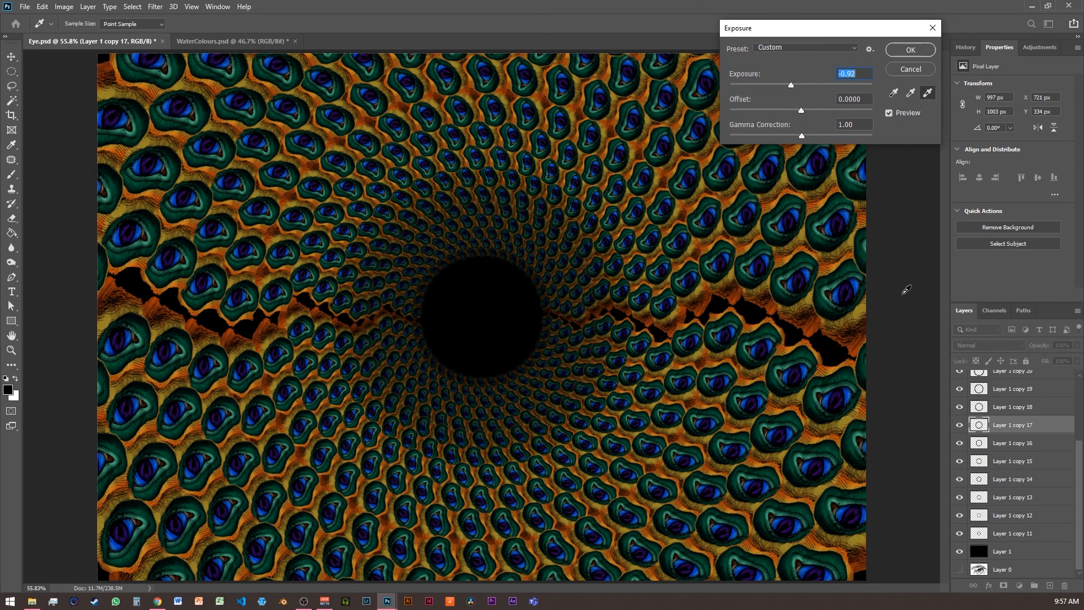
left_click(907, 53)
Darken the ring on Layer 1 copy 18 subtly with an Exposure adjustment of about -0.55.
left_click(998, 405)
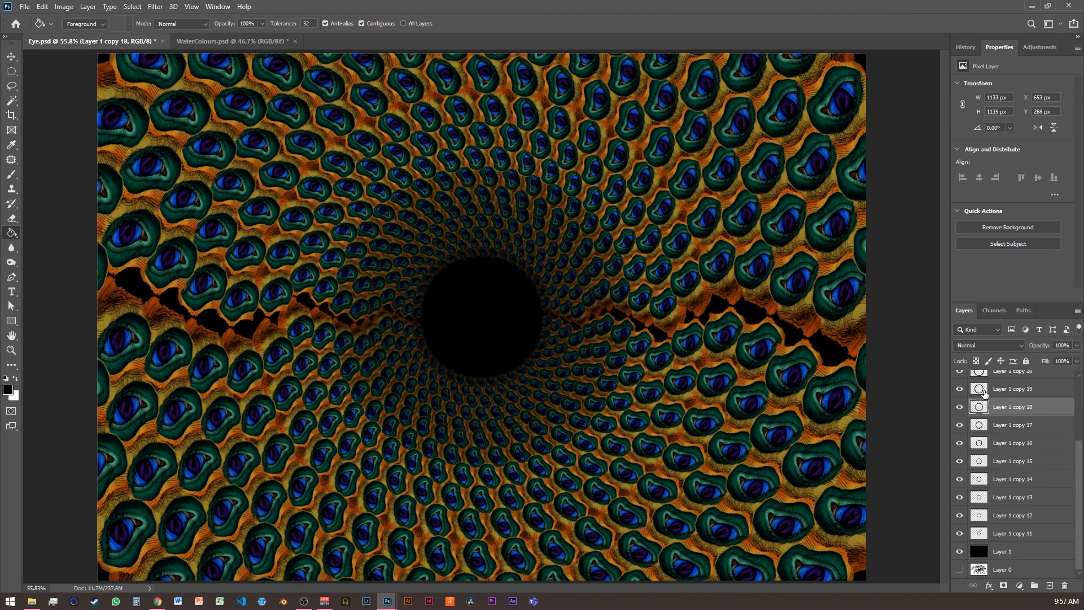
left_click(64, 6)
mouse_move(82, 35)
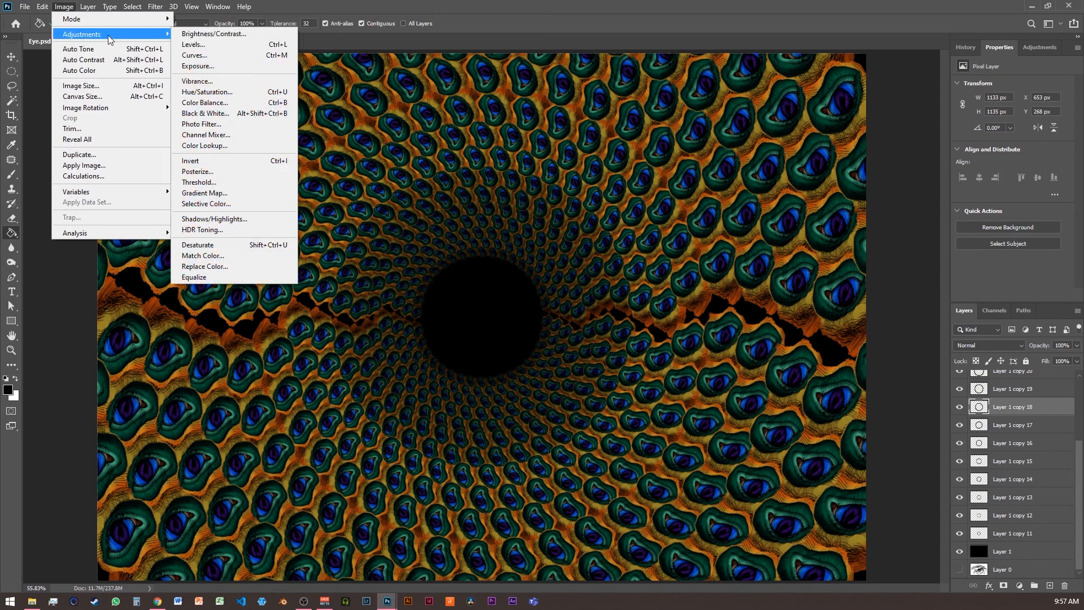
left_click(198, 66)
left_click_drag(802, 86, 795, 82)
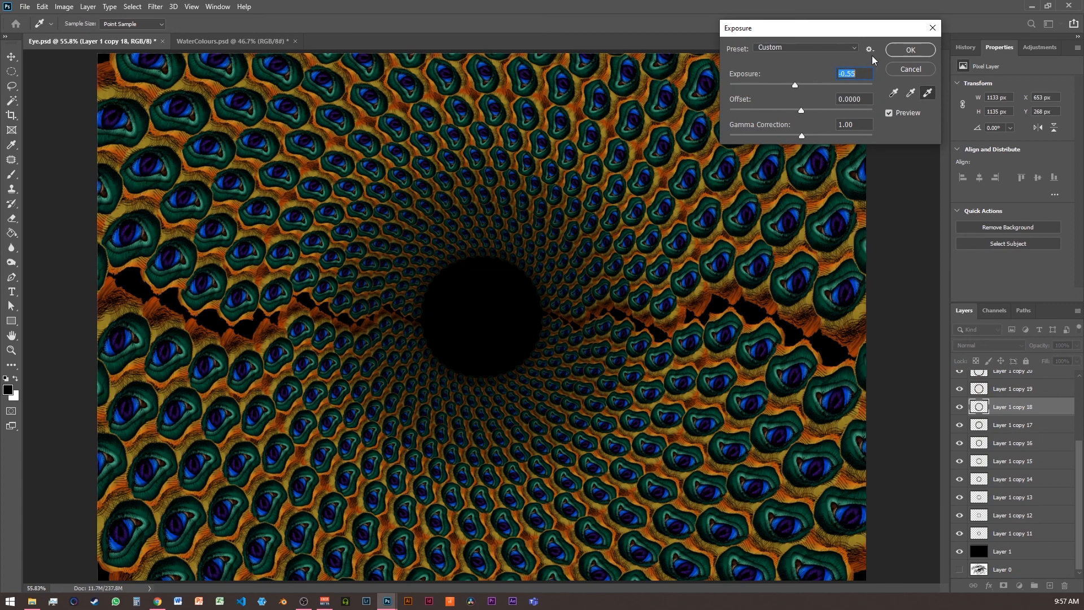
left_click(893, 48)
Switch to the Move tool and view the whole tunnel artwork in full-screen mode against a black surround.
key("g")
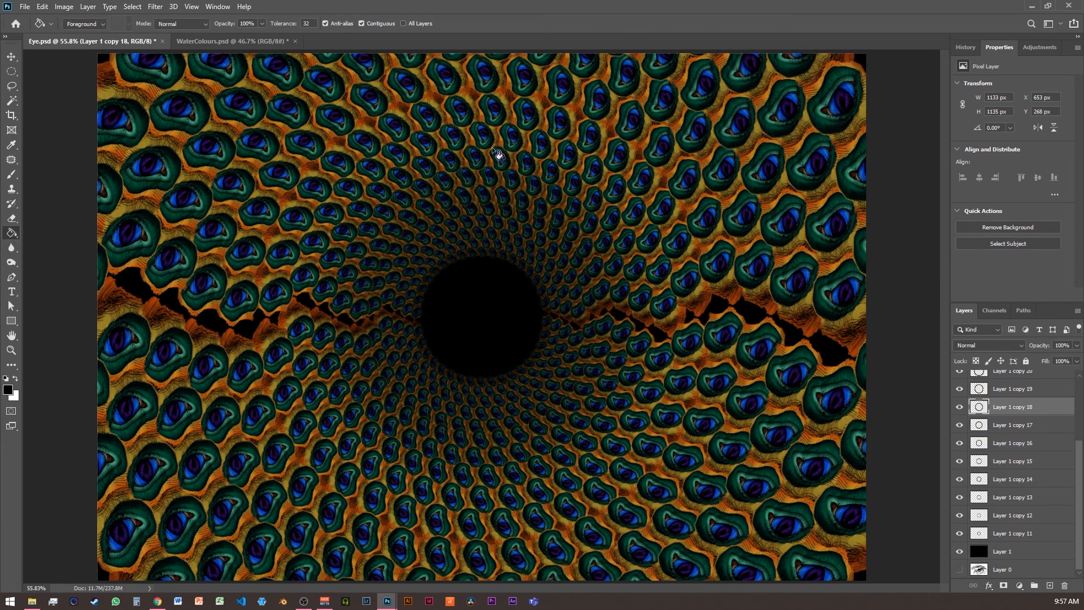
key("ctrl+minus")
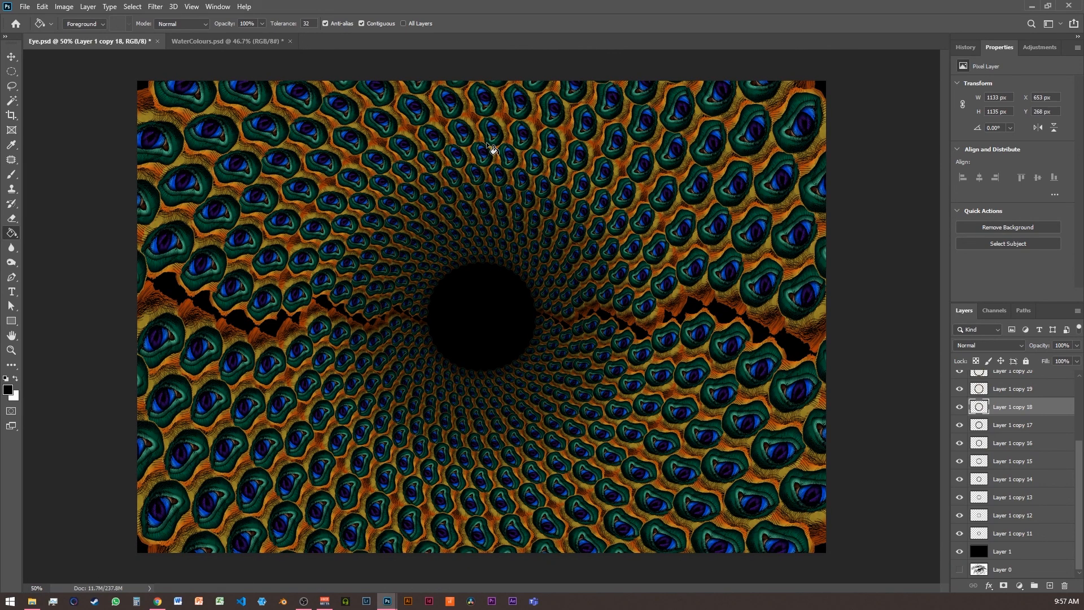
left_click(13, 57)
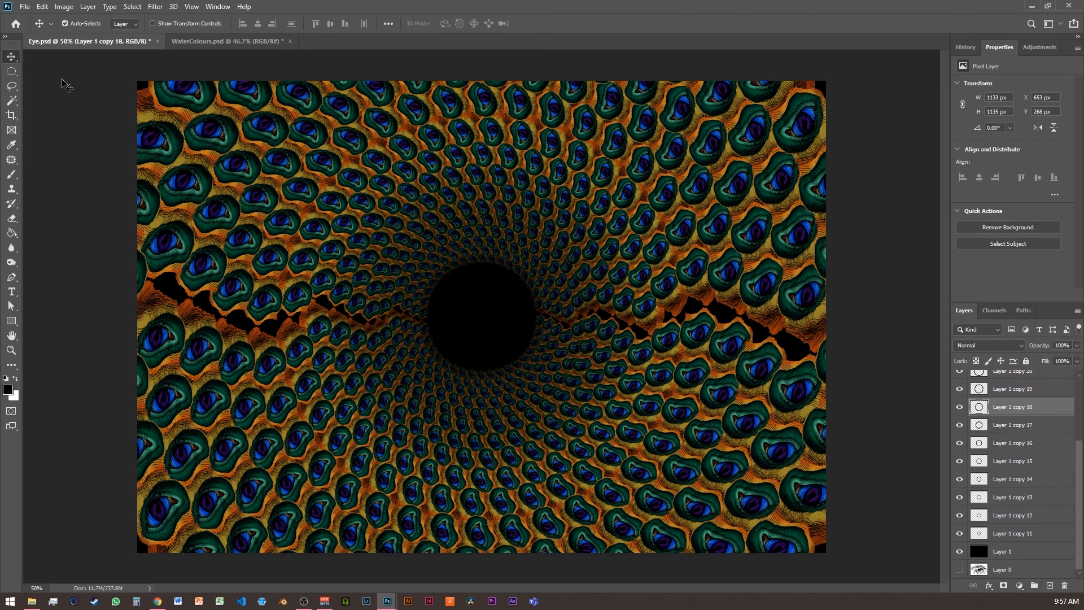
key("f")
key("f")
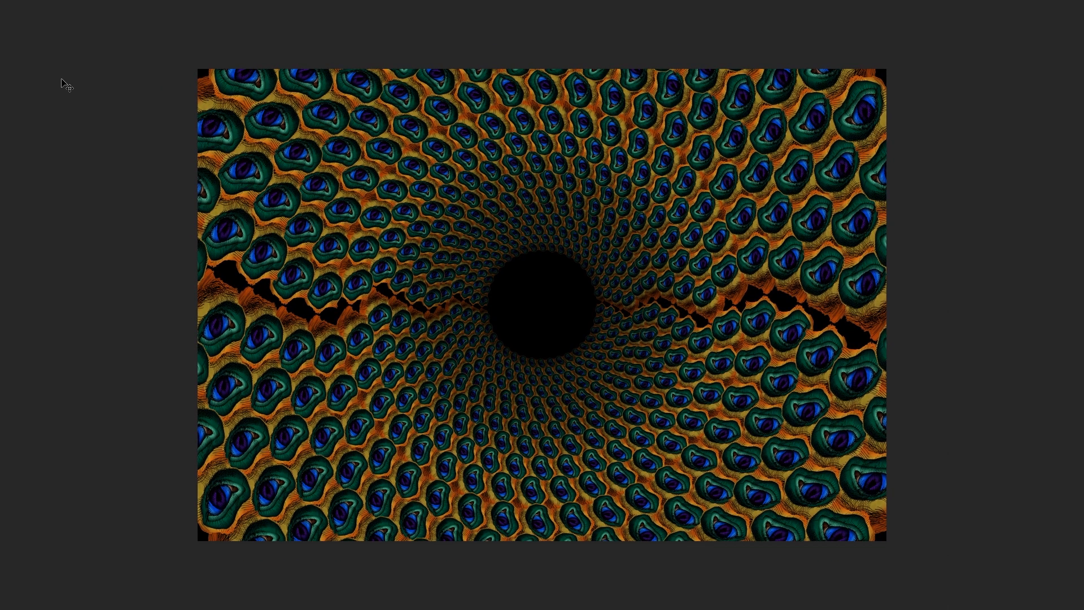
key("ctrl+plus")
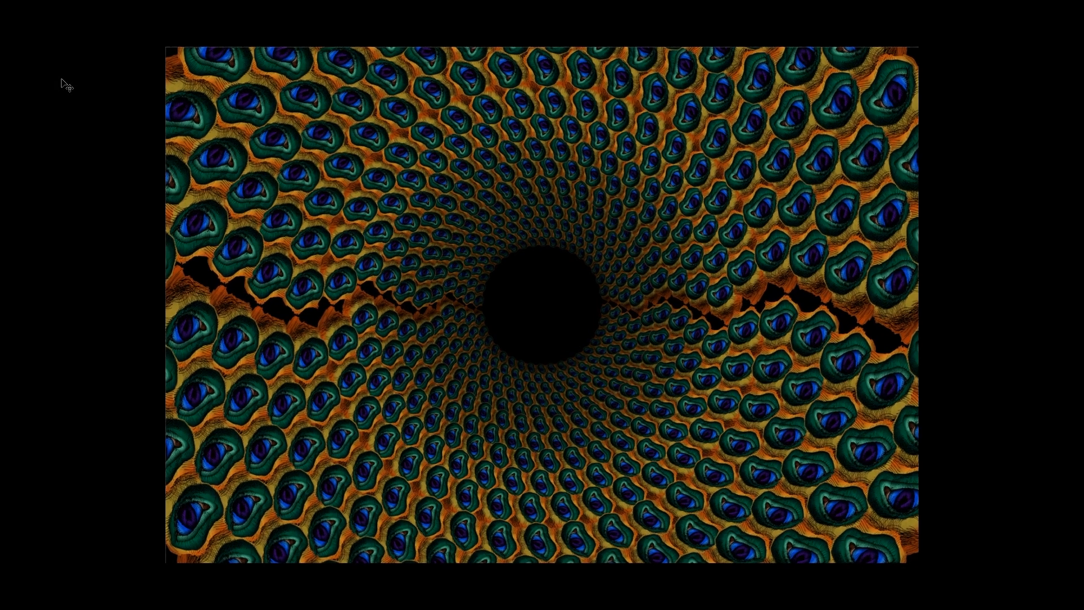